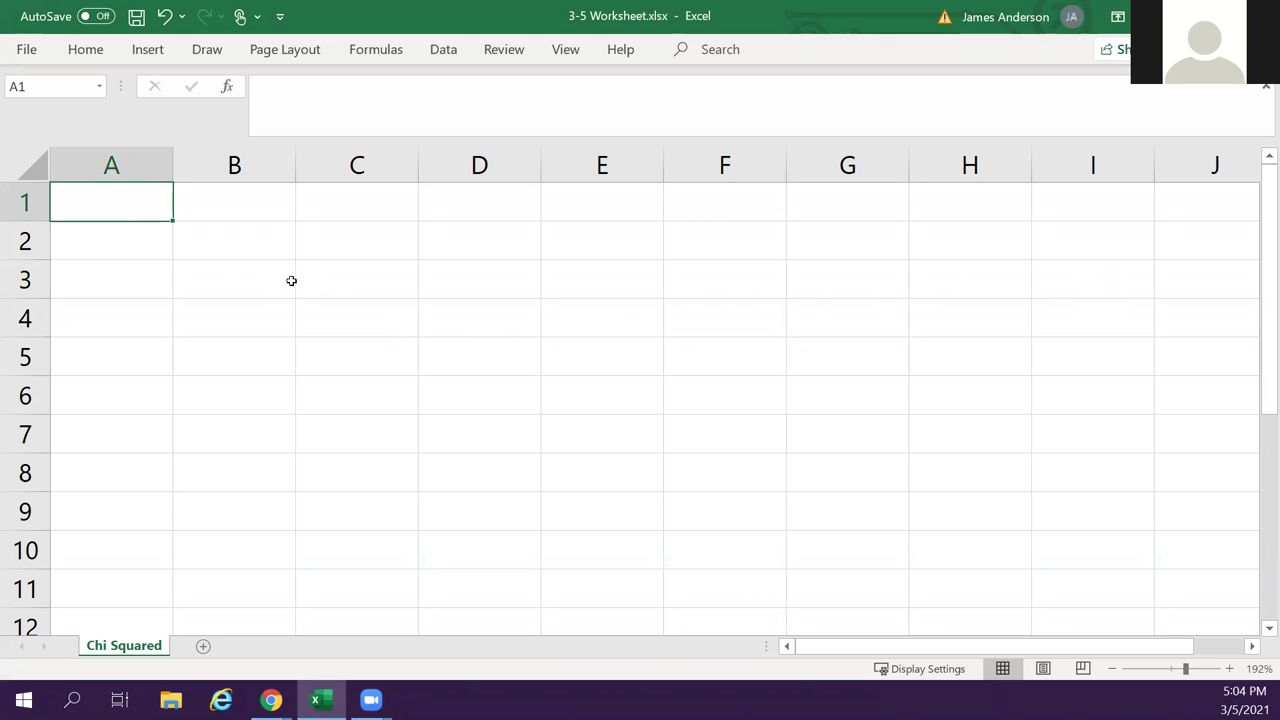
Enter the labels n, s, CI and alpha/2 in cells A1 through A4.
text(n)
key(Return)
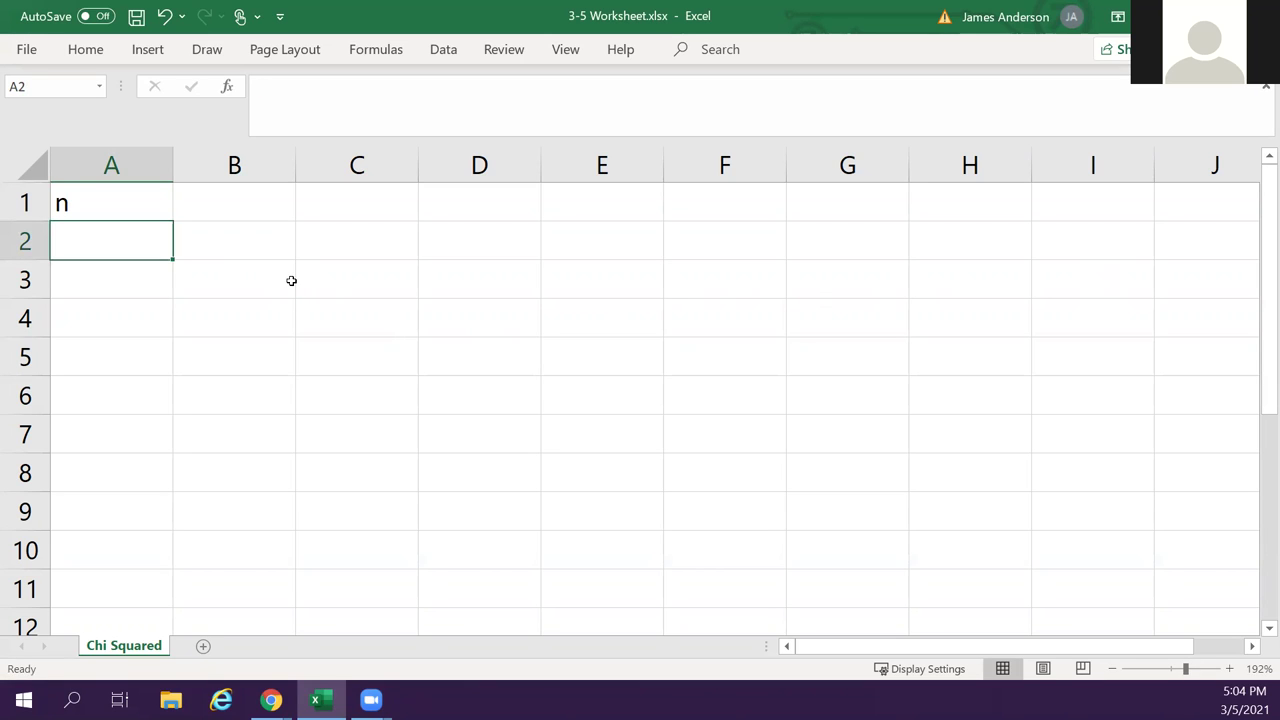
text(s)
key(Return)
text(CI)
key(Return)
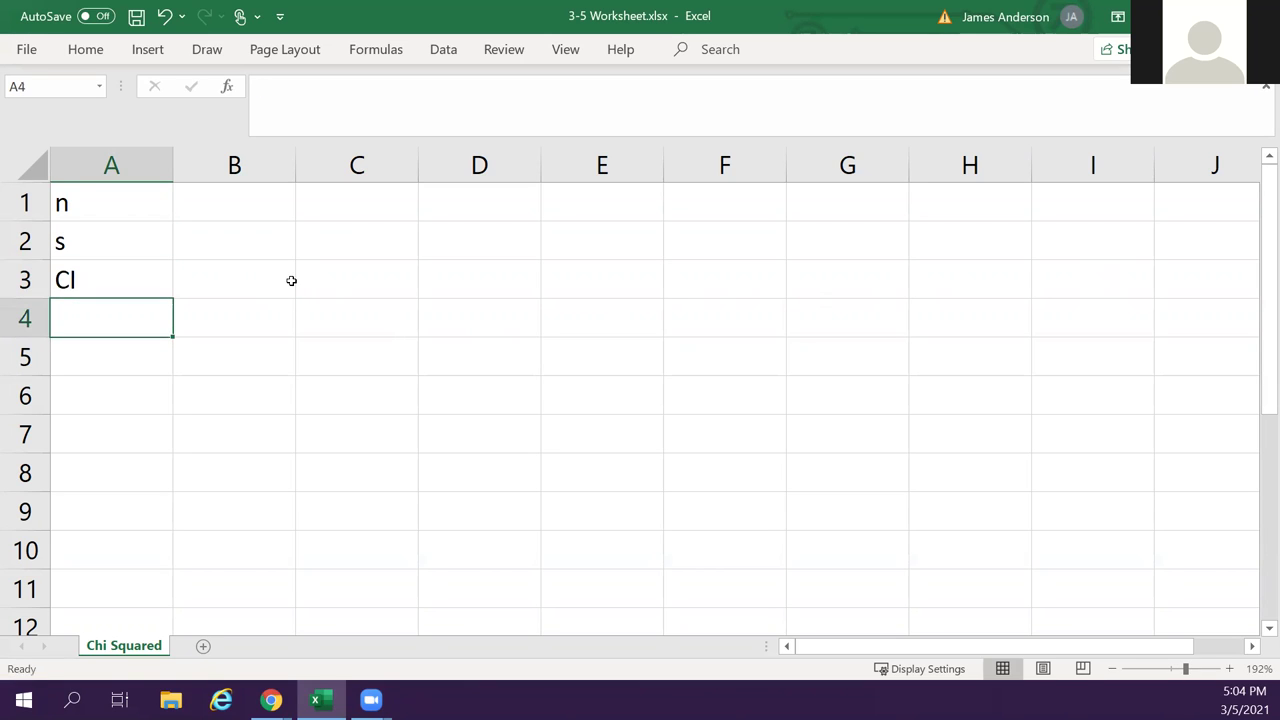
text(alpha/)
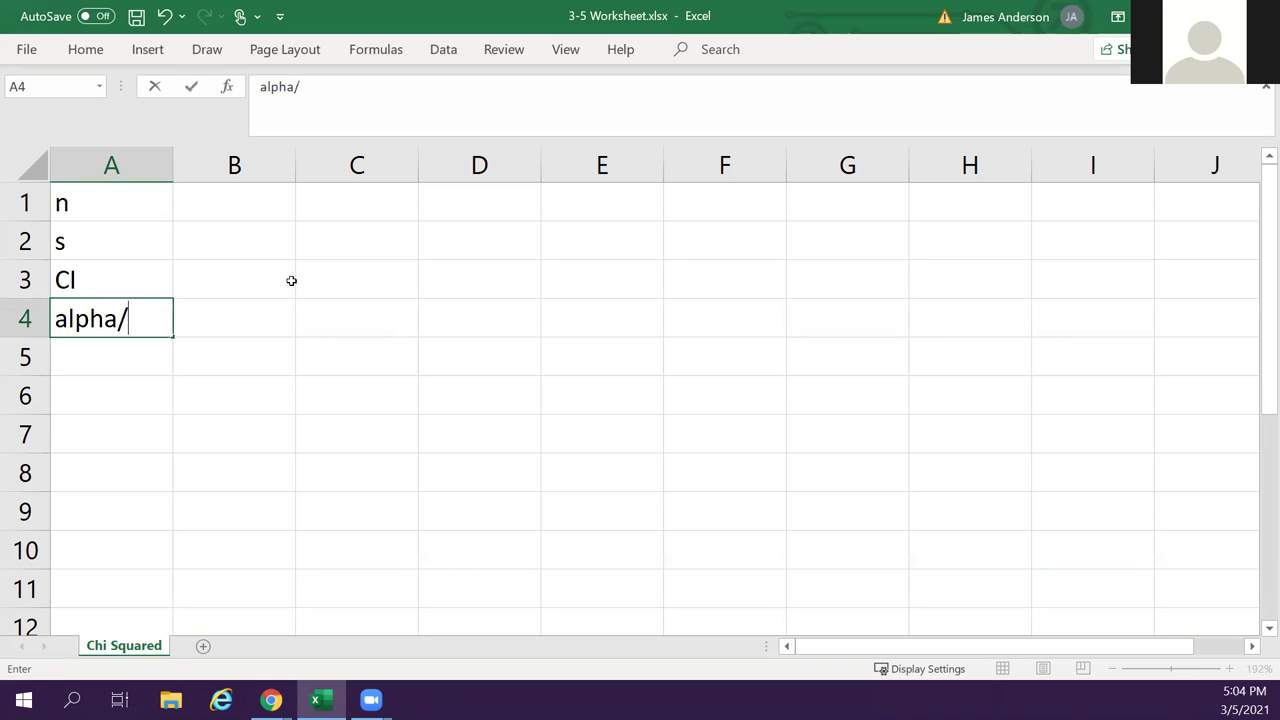
text(2)
key(Return)
Add the labels X2L and X2R in cells A5 and A6.
text(X)
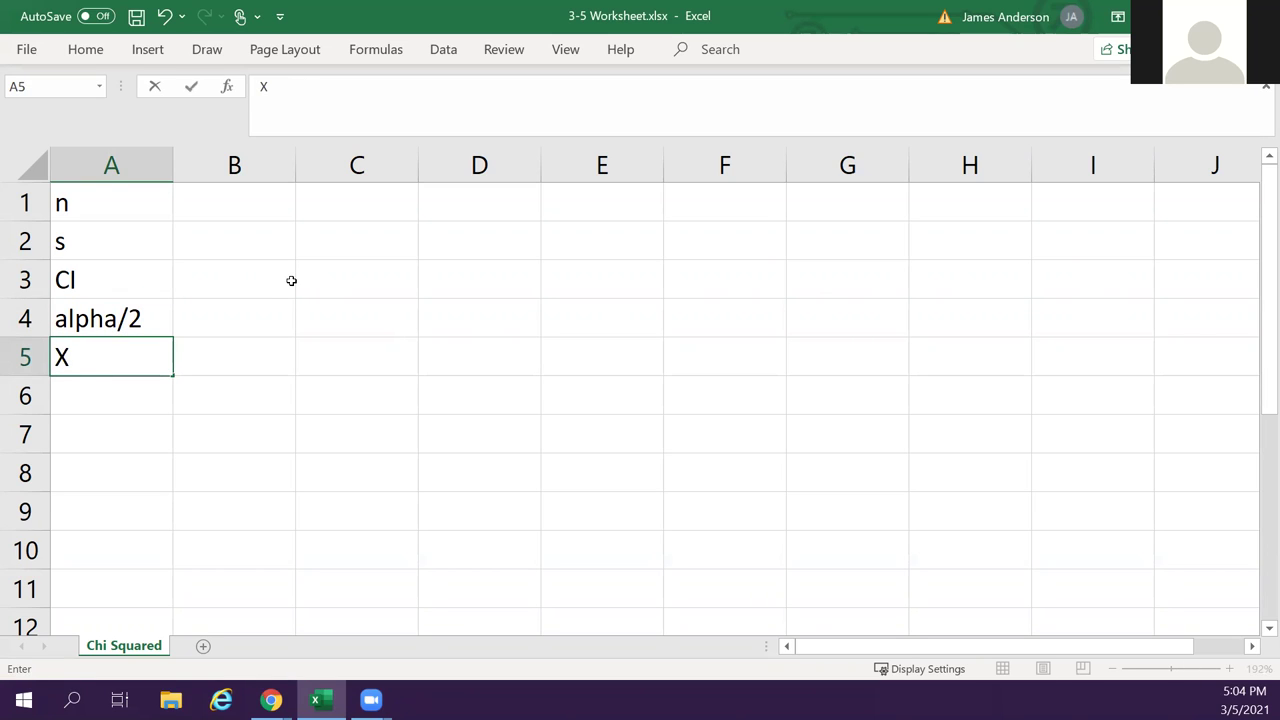
text(2L)
key(Return)
text(X2)
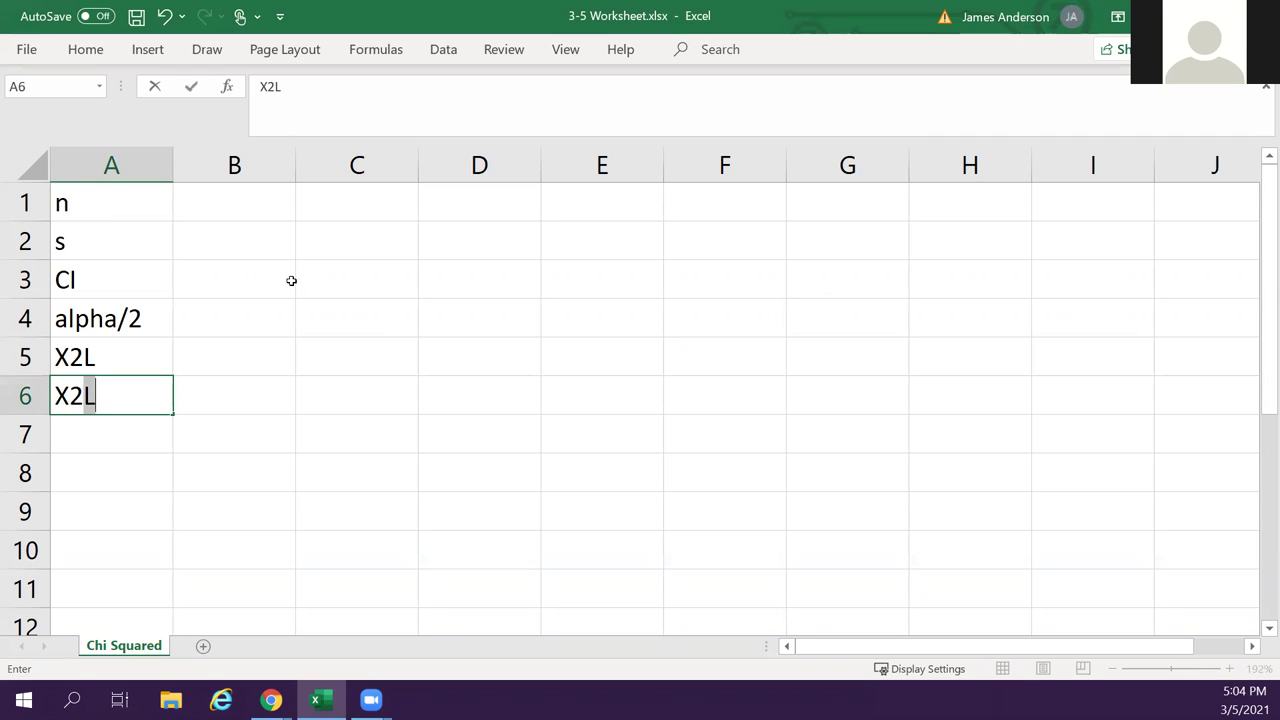
text(R)
key(Return)
Add the labels Critical X2L and Critical X2R in cells A7 and A8.
text(Cricit)
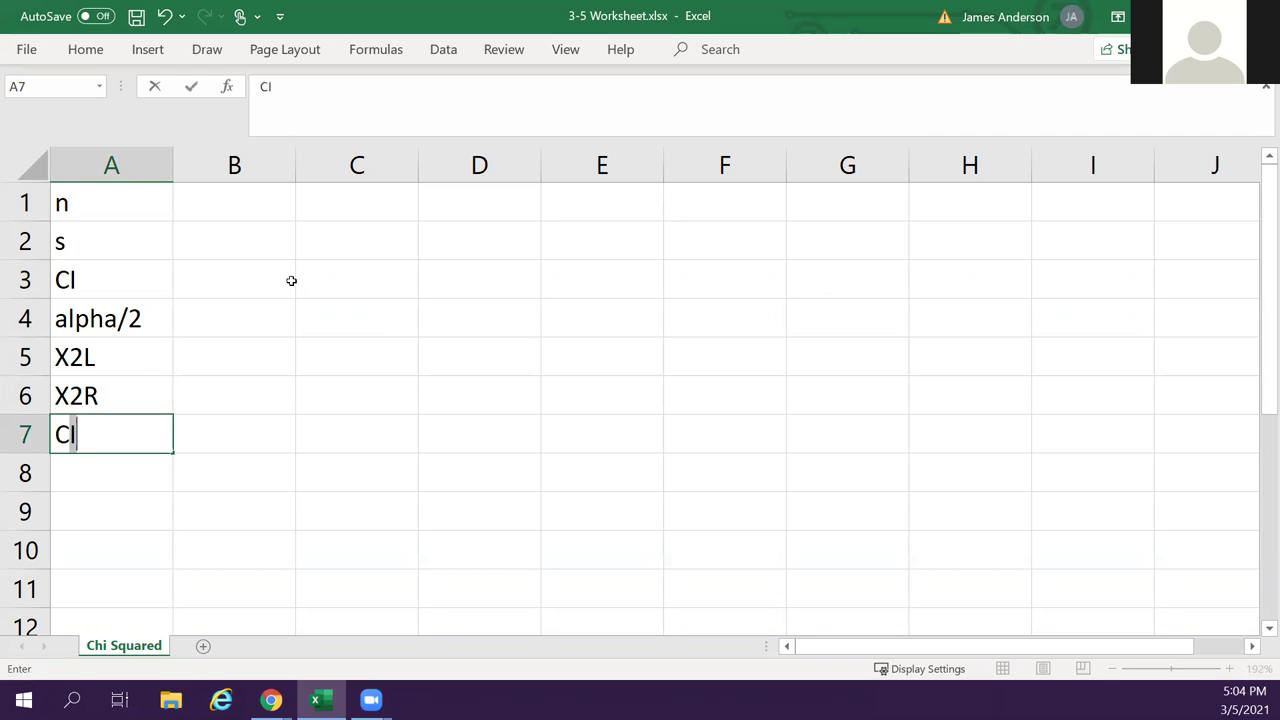
key(BackSpace)
text(cal)
key(BackSpace)
key(BackSpace)
key(BackSpace)
key(BackSpace)
key(BackSpace)
text(tical X2L)
key(Return)
text(Critical X2R)
key(Return)
Add the labels Top Part, Lower and Upper in cells A9 through A11.
text(To)
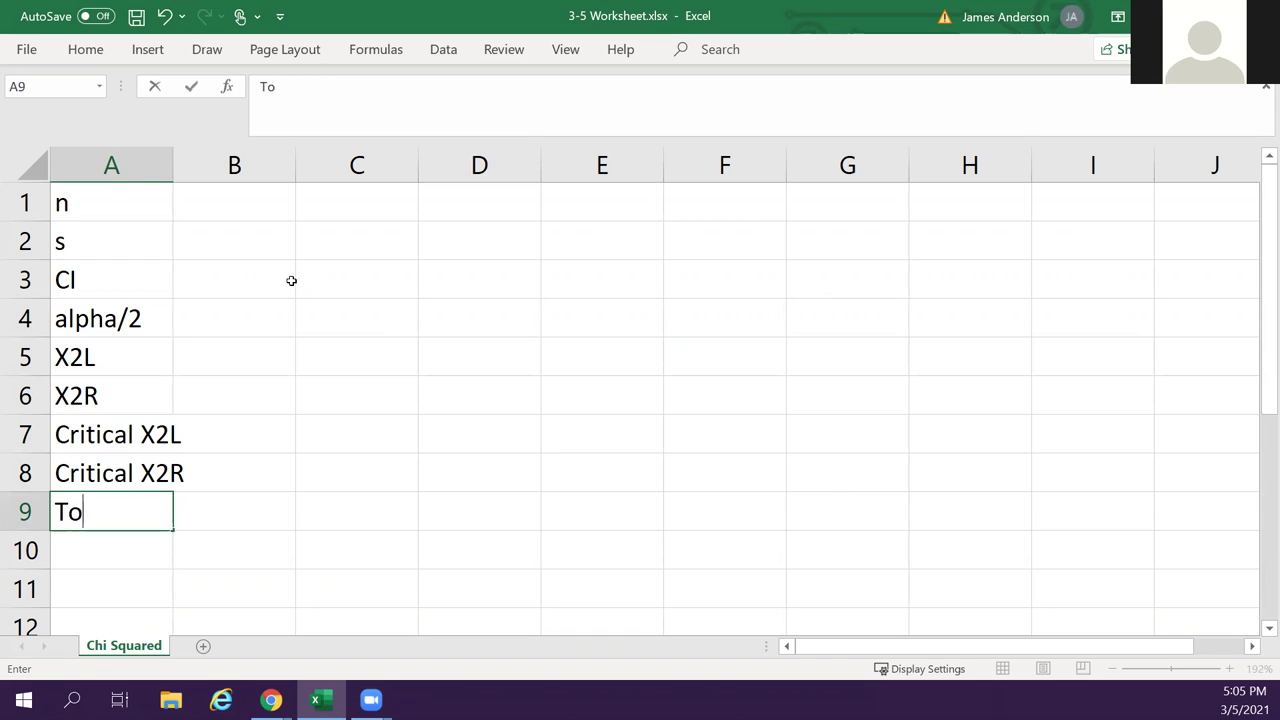
text(p Part)
key(Return)
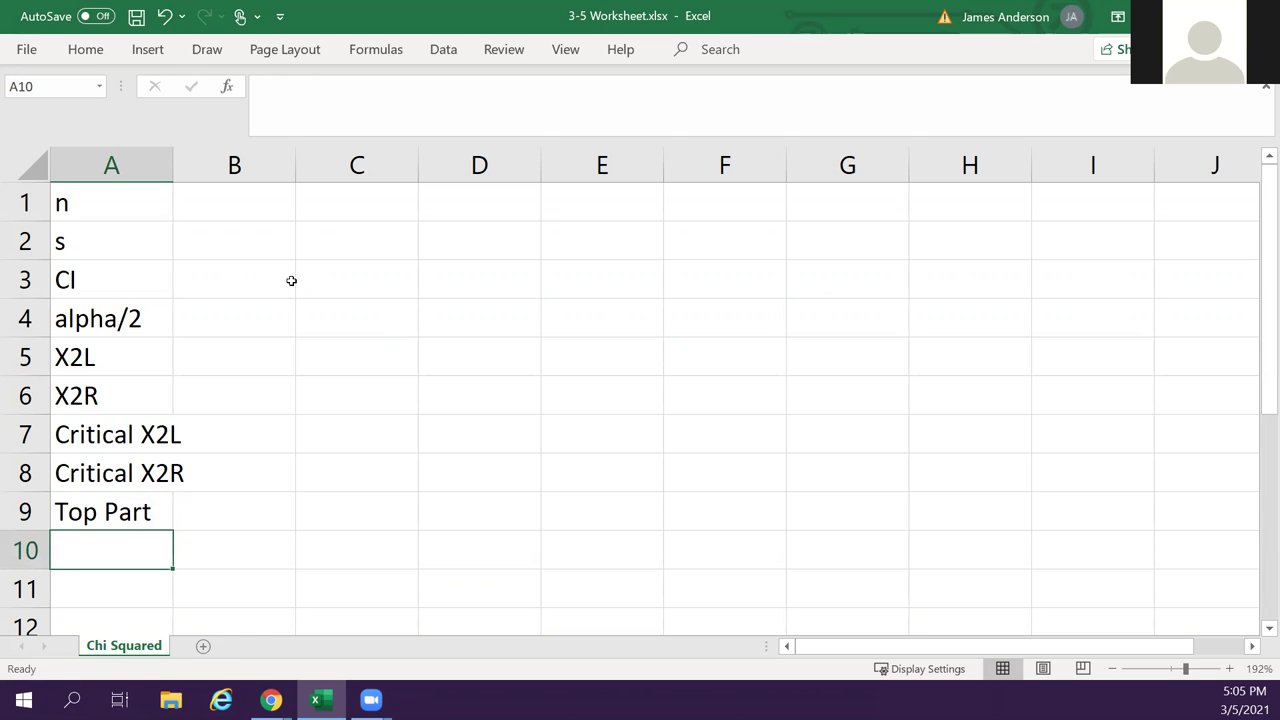
text(Lower)
key(Return)
text(Upper)
key(Return)
Enter the note From Tables in C7 and C8, in the rows of the two critical values.
key(Up)
key(ctrl+Home)
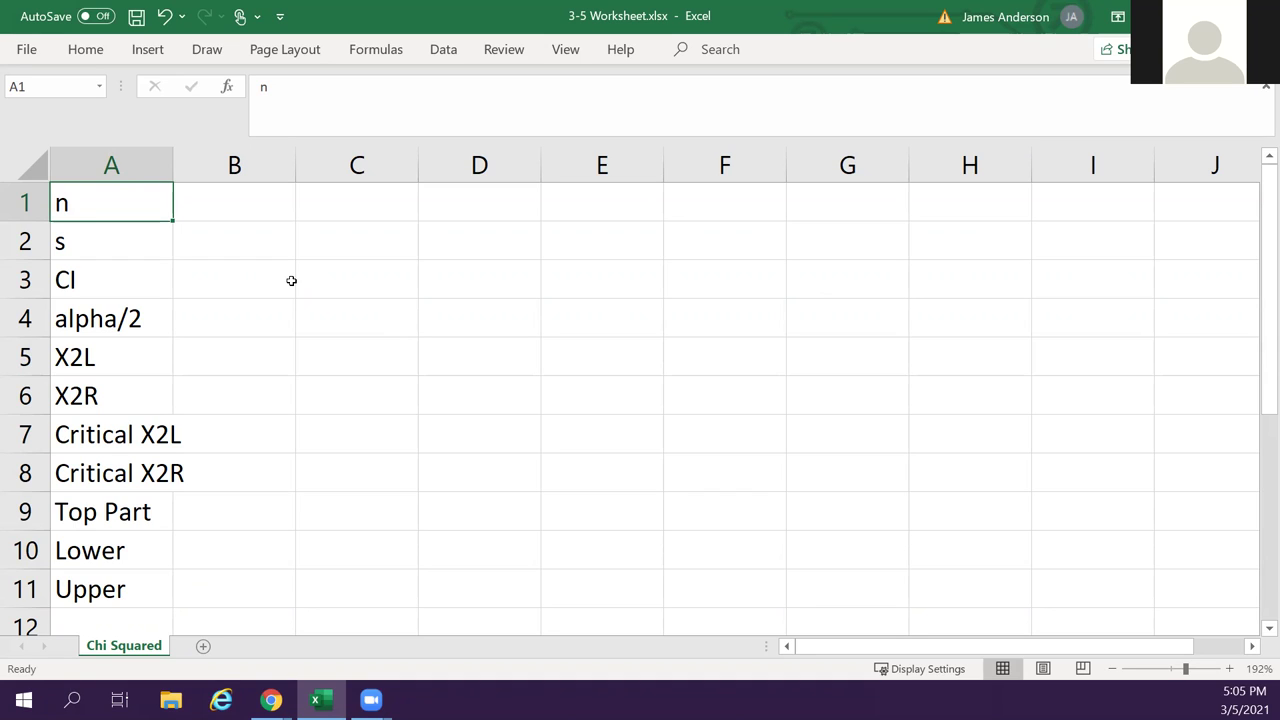
key(Right)
key(Down)
key(Up)
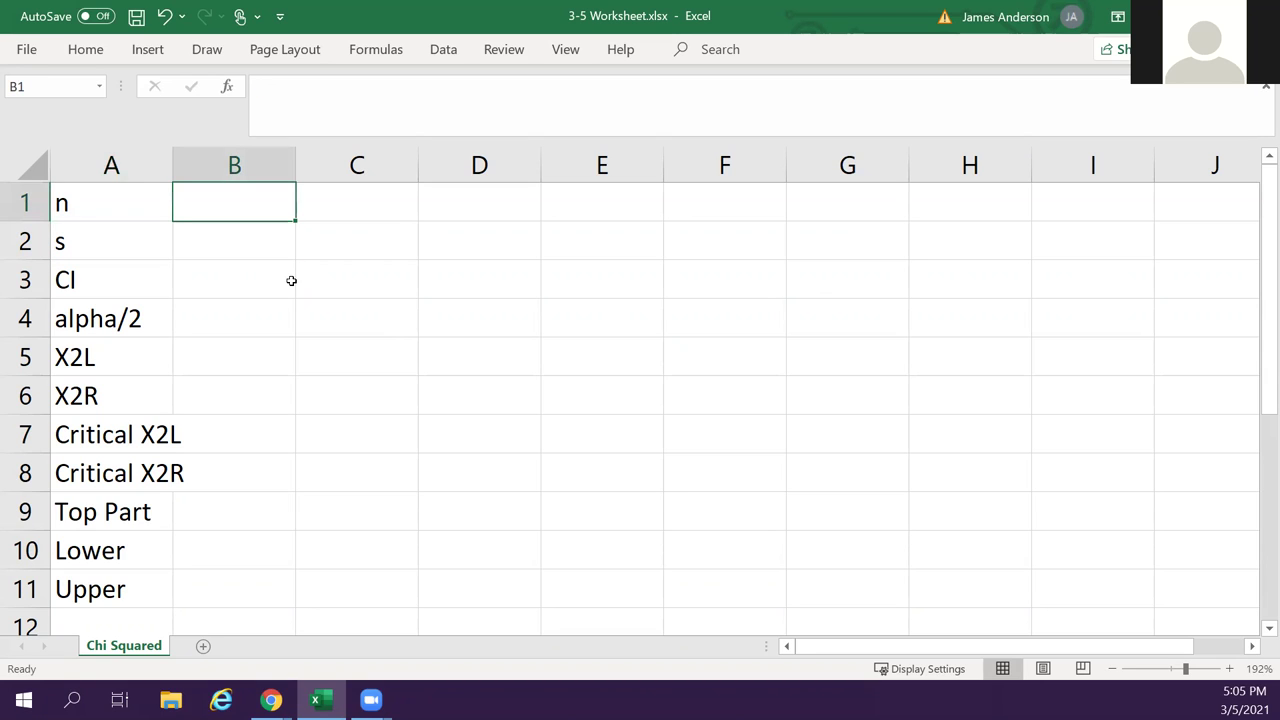
key(Down)
key(Down)
key(Down)
key(Down)
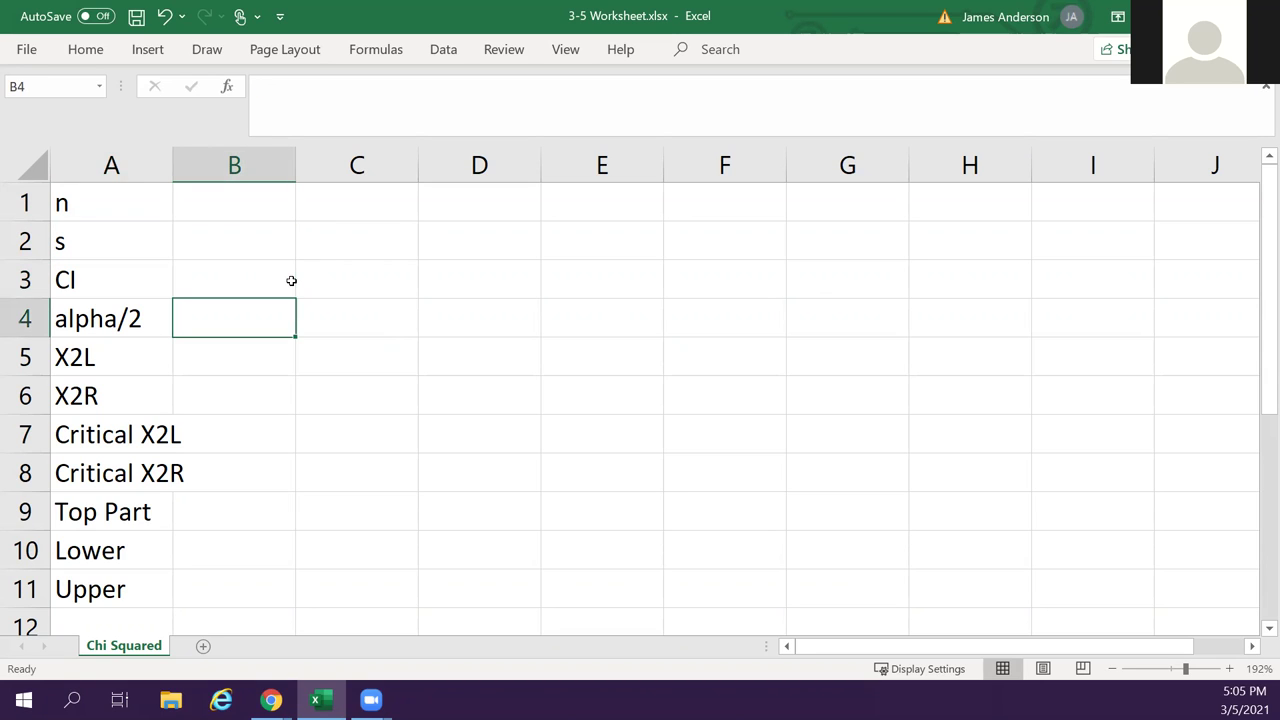
key(Down)
key(Down)
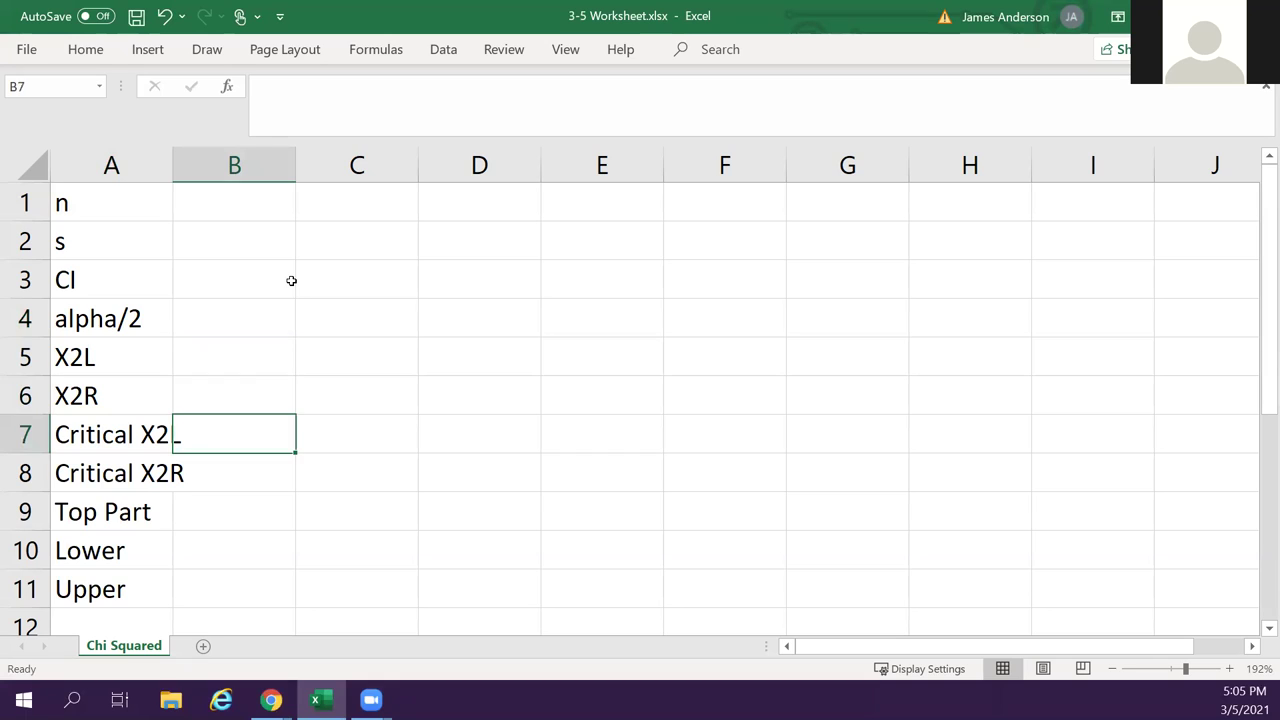
key(Right)
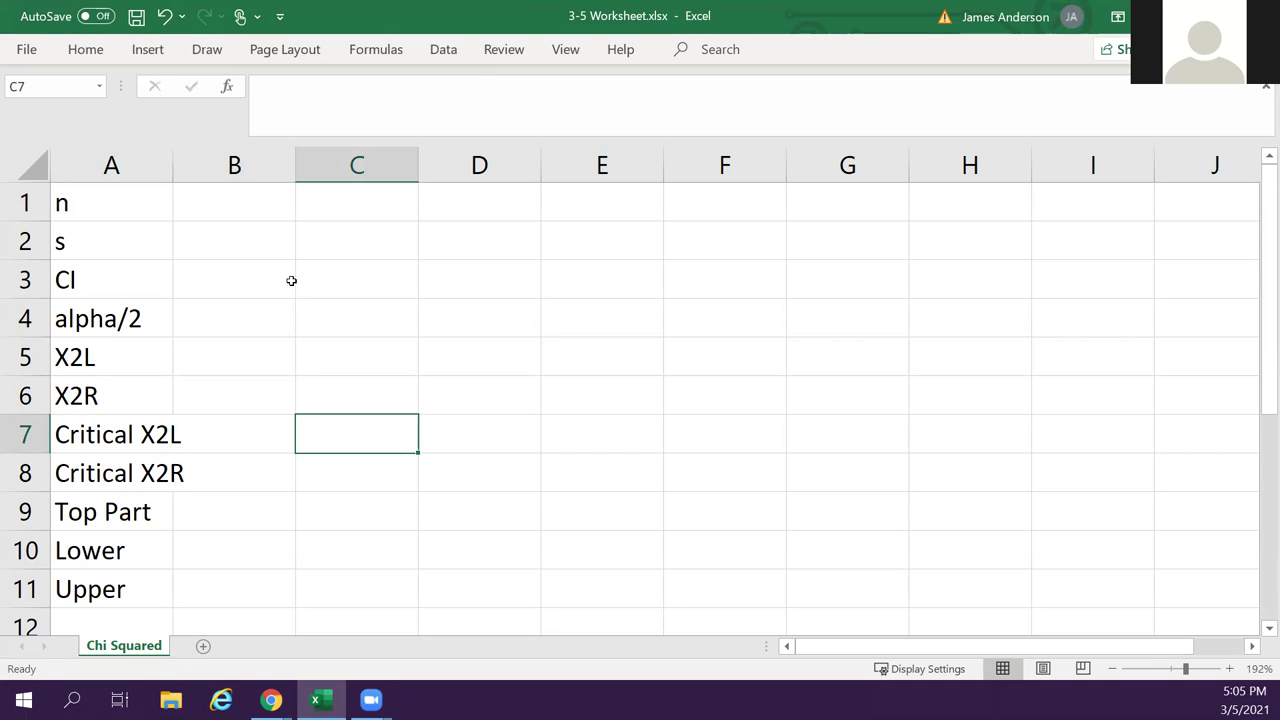
text(From Tables)
key(Return)
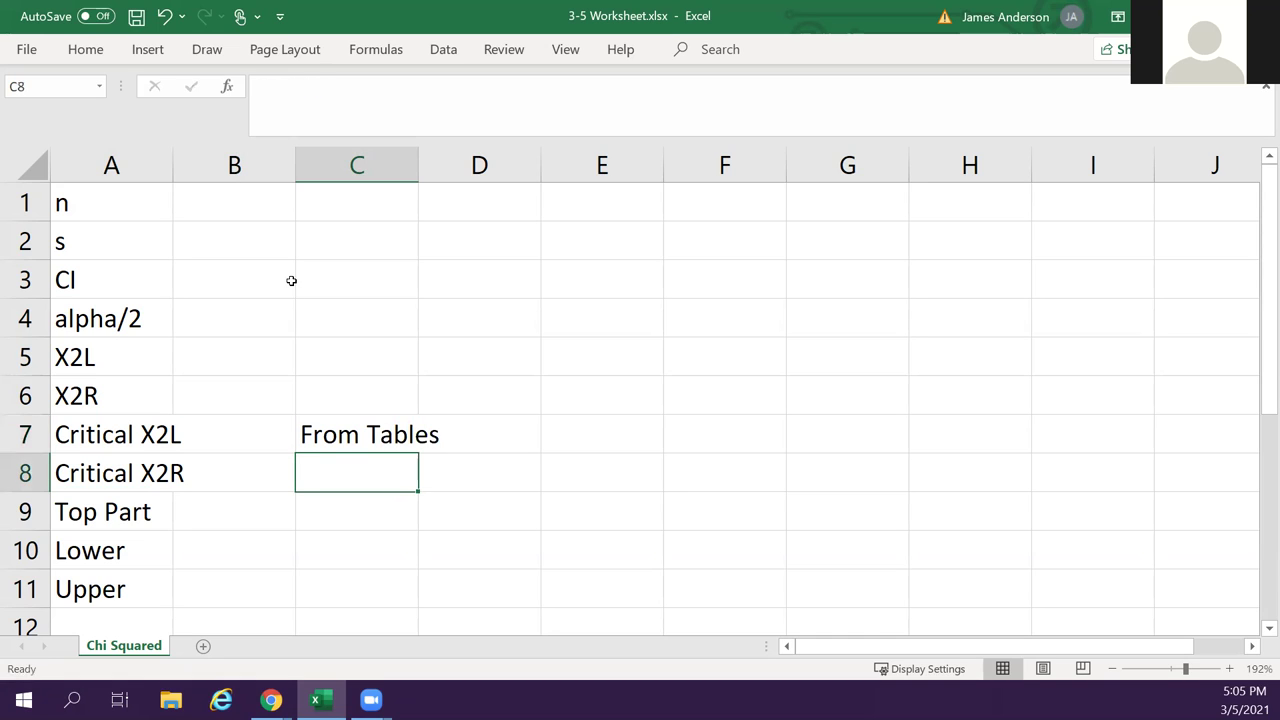
text(From Tables)
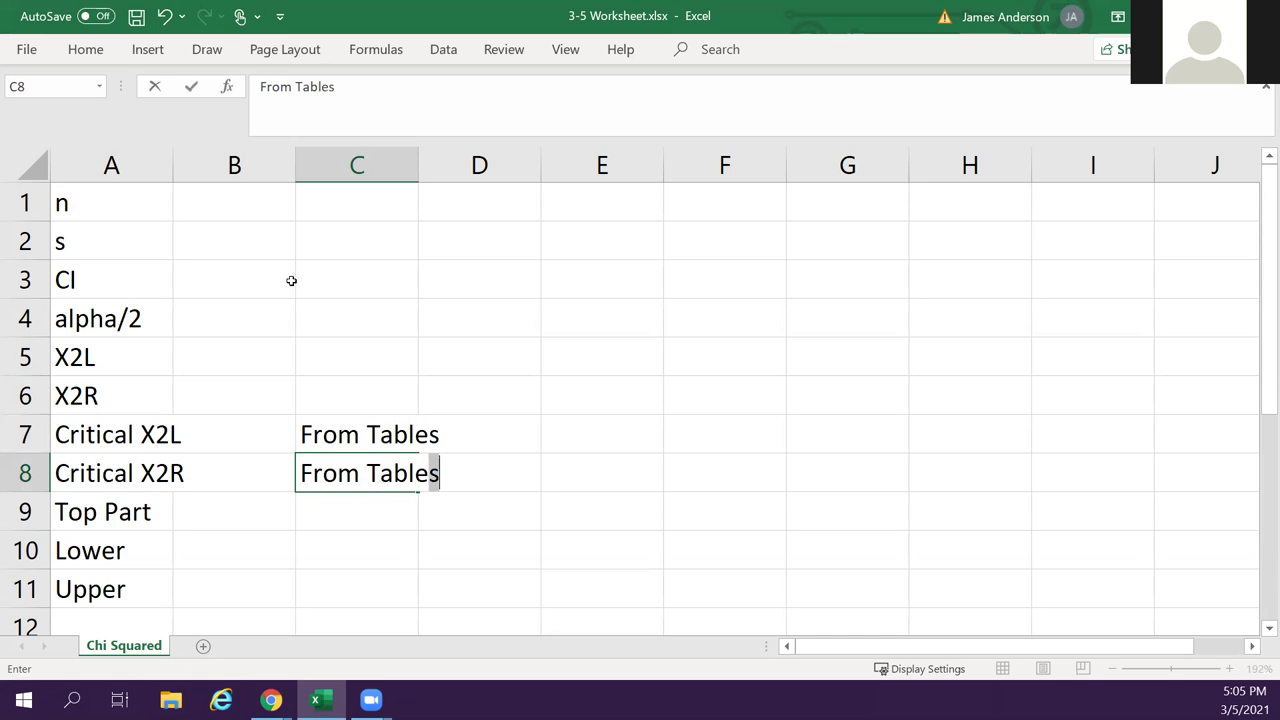
key(Return)
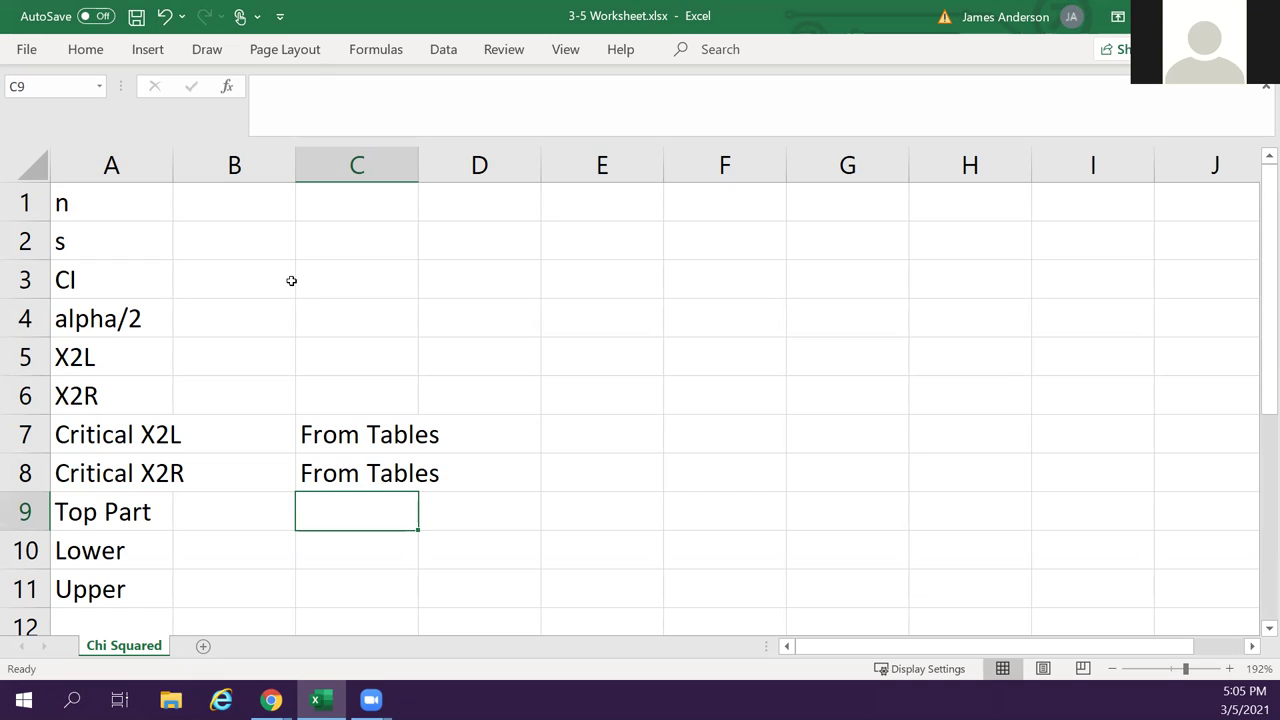
text(=)
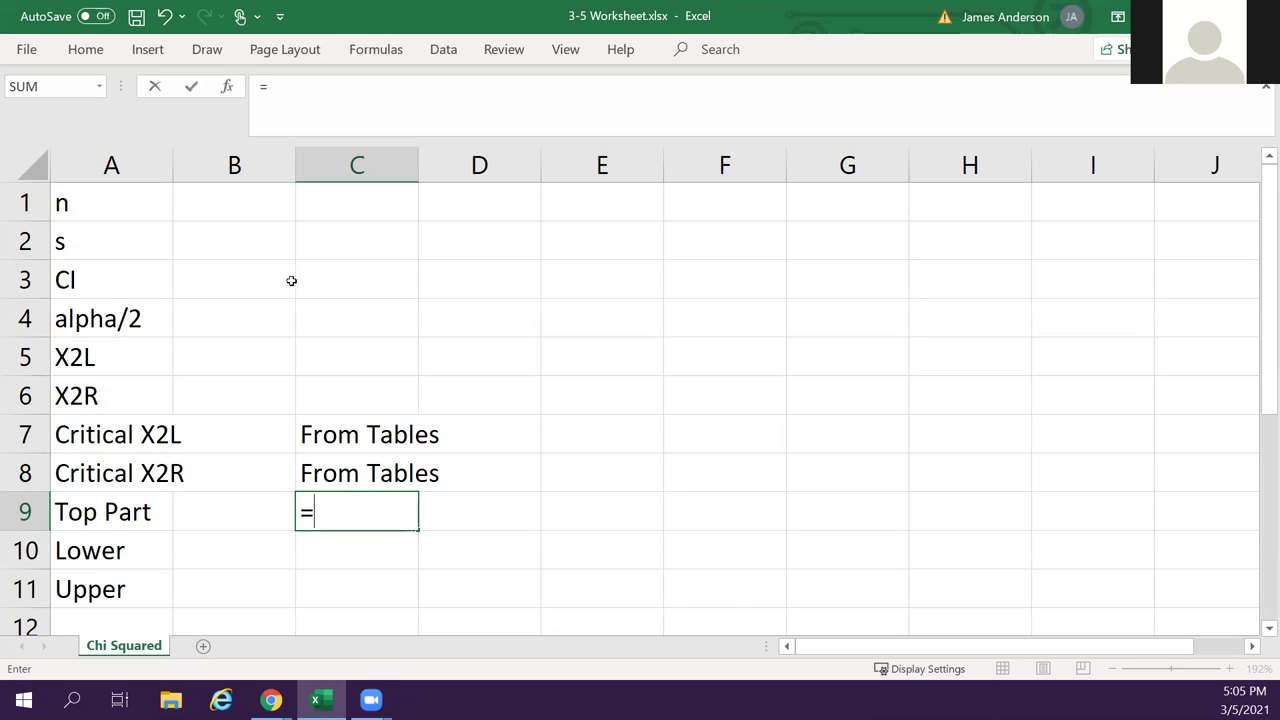
text((n-1)*S)
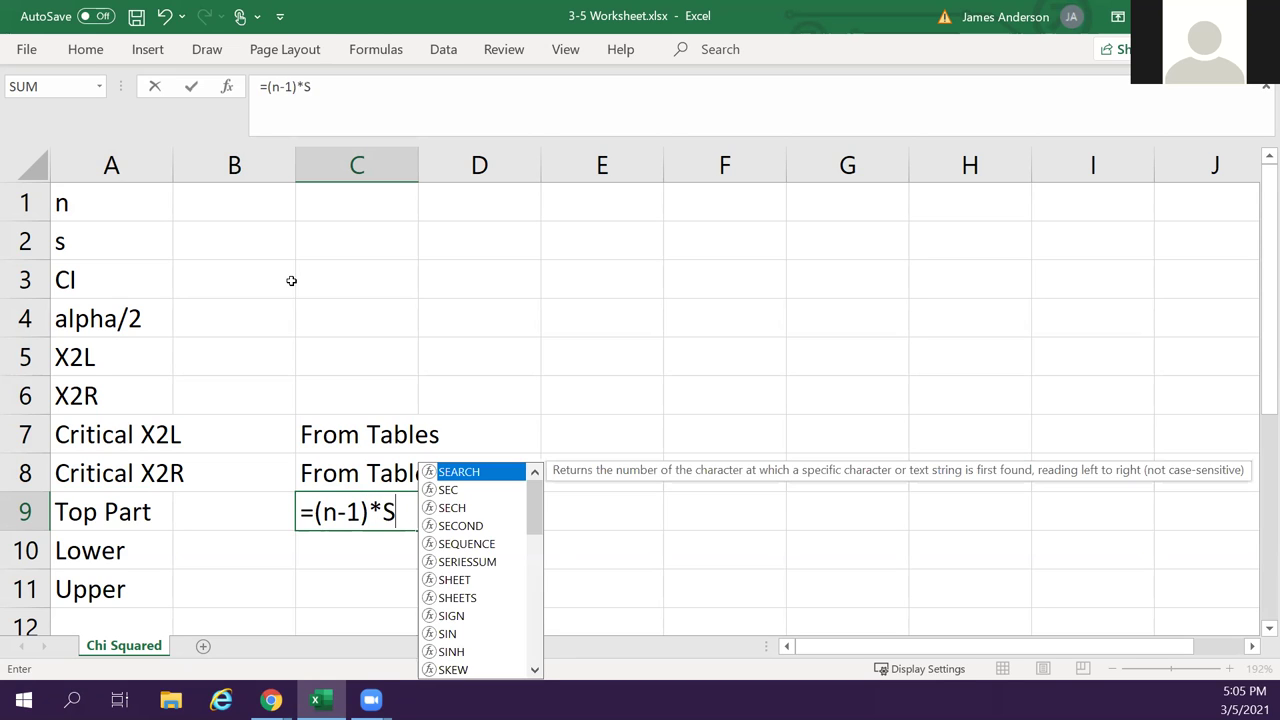
key(BackSpace)
key(BackSpace)
key(BackSpace)
key(BackSpace)
key(BackSpace)
key(BackSpace)
key(BackSpace)
key(BackSpace)
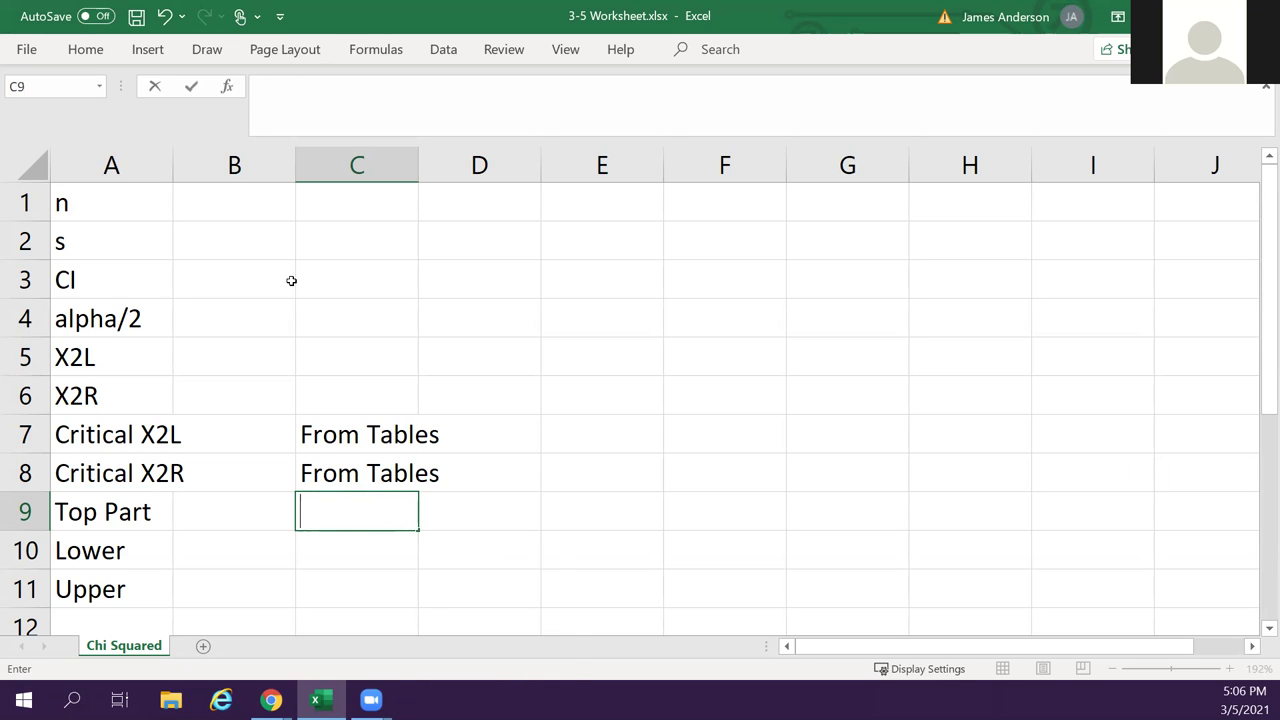
Enter the text notes (n-1)*s^2 in C9 for Top Part and sqrt(top/CritX2R) in C10 for Lower.
text((n-1)*s^2)
key(Return)
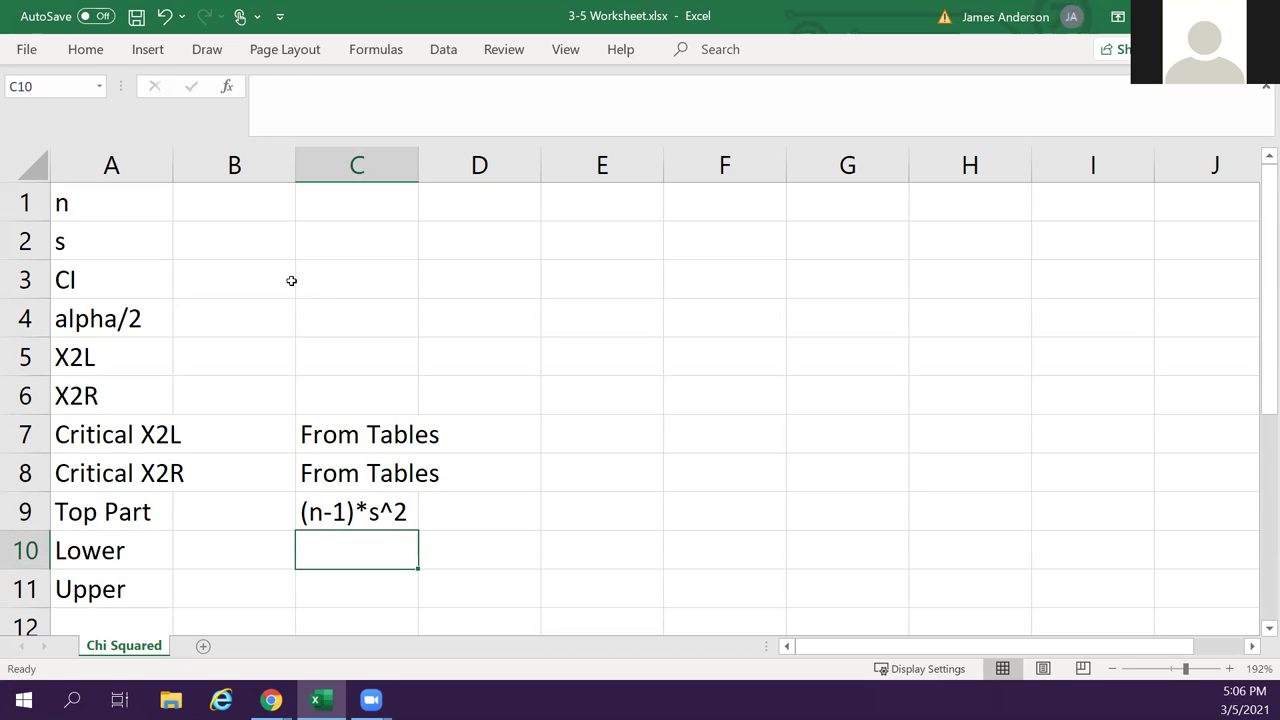
text(sqrt()
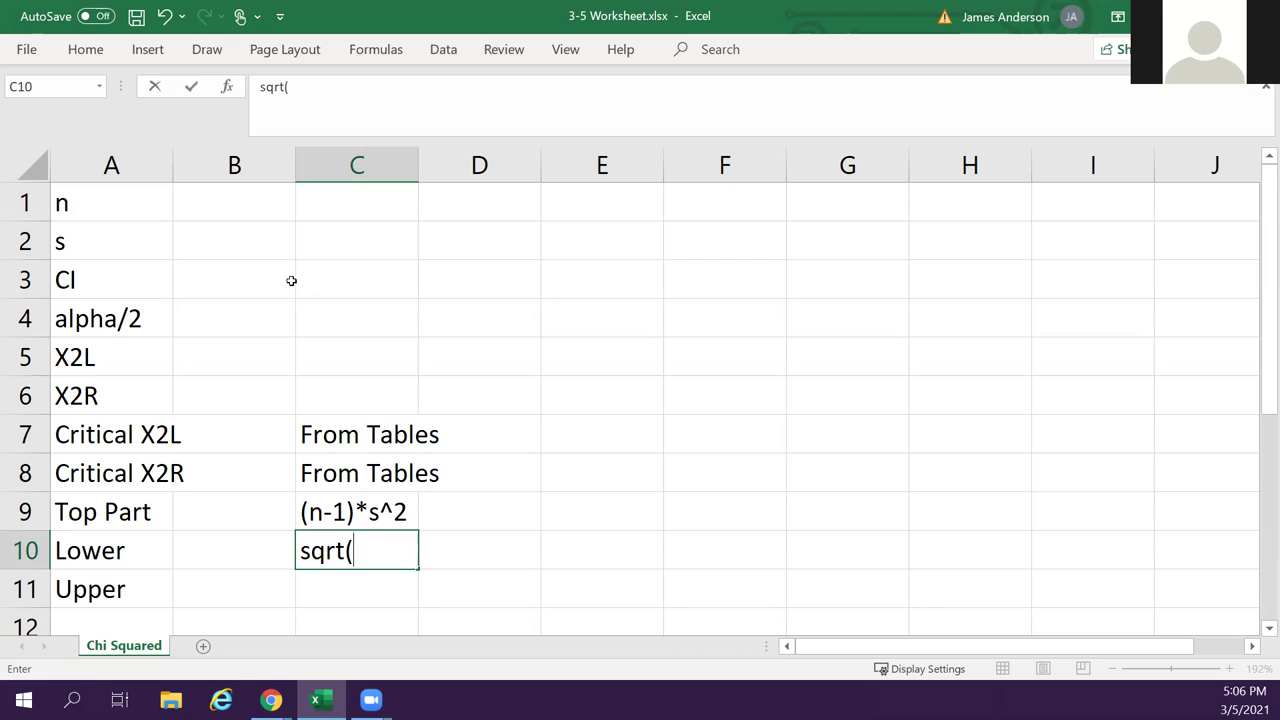
text(n-1)
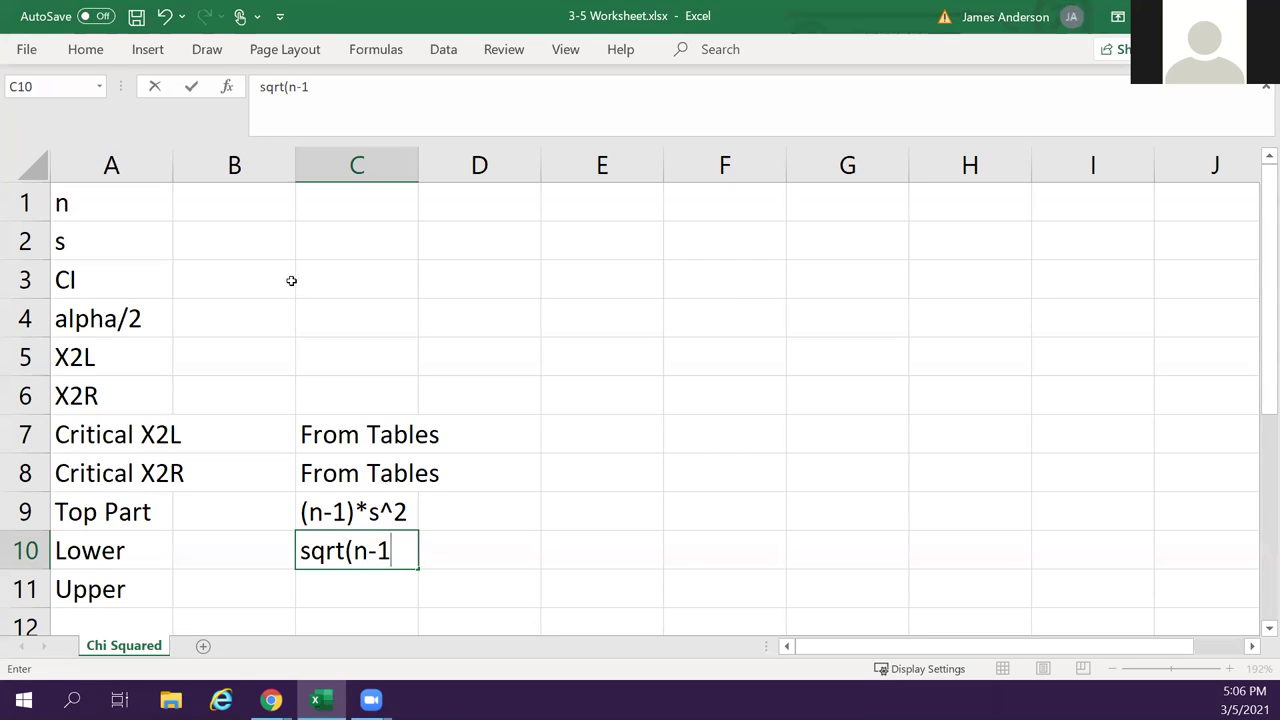
key(BackSpace)
key(BackSpace)
key(BackSpace)
text(top/)
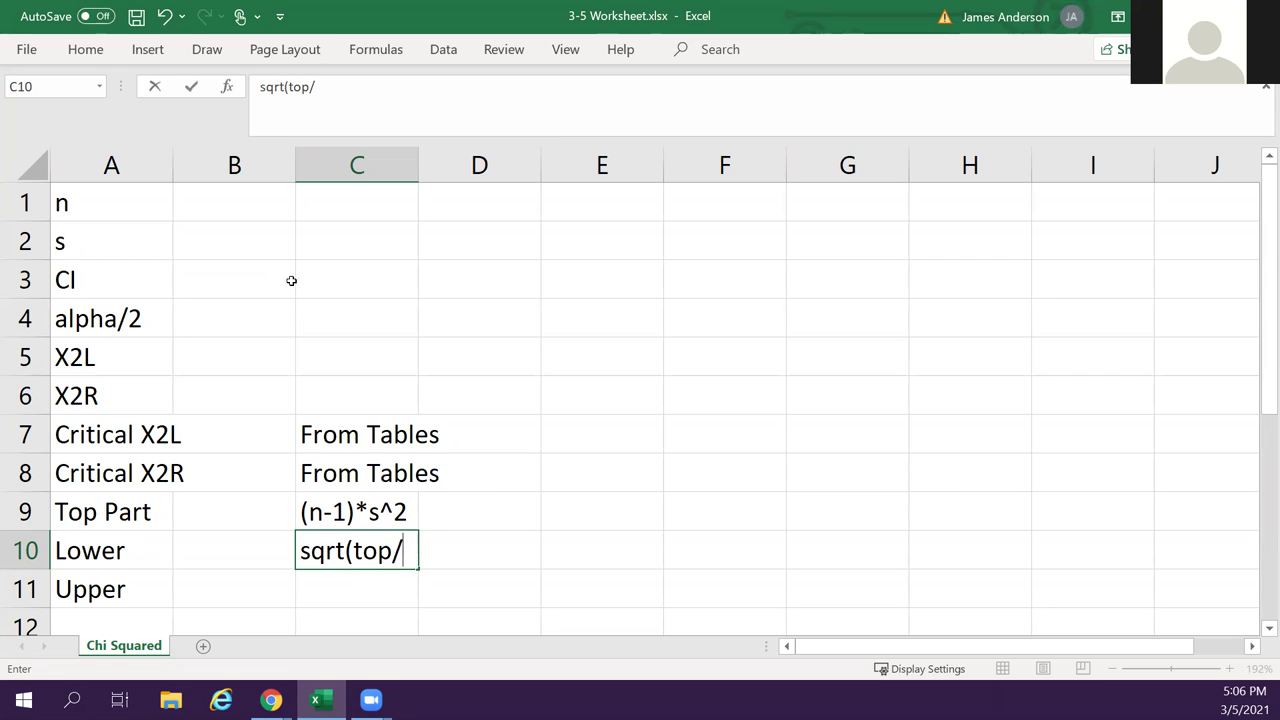
text(CritX2)
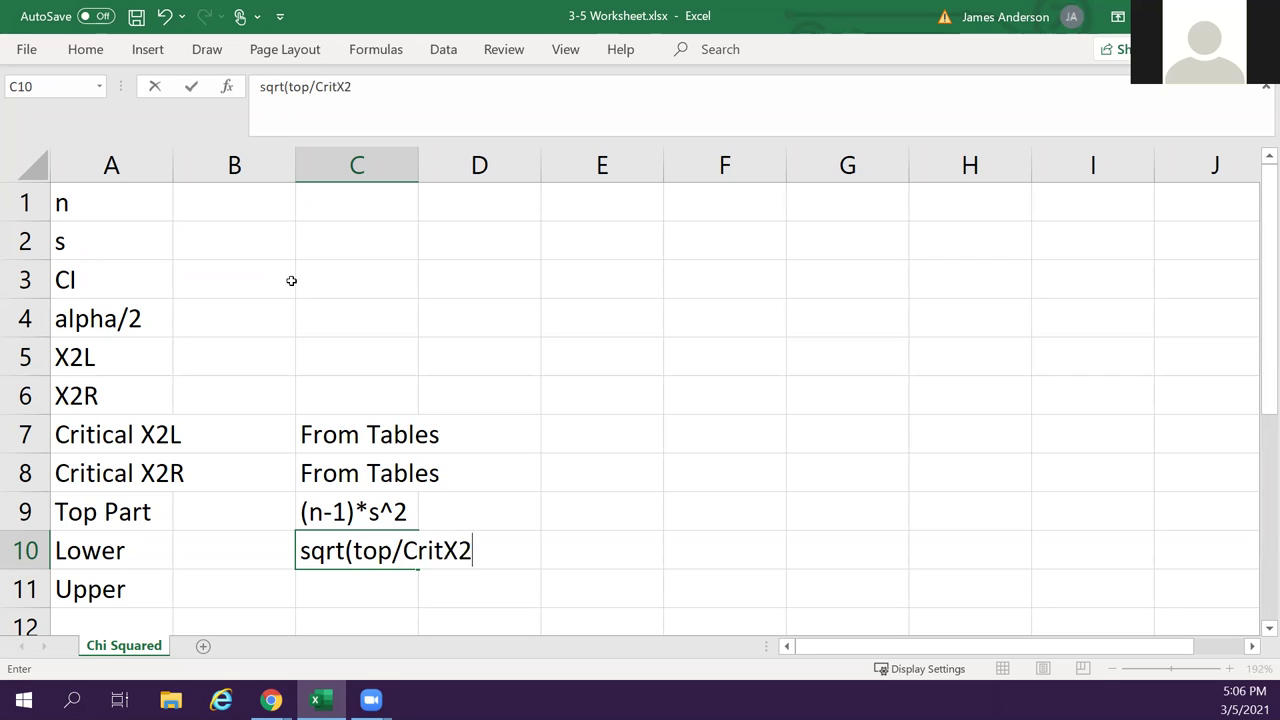
text(R))
key(Return)
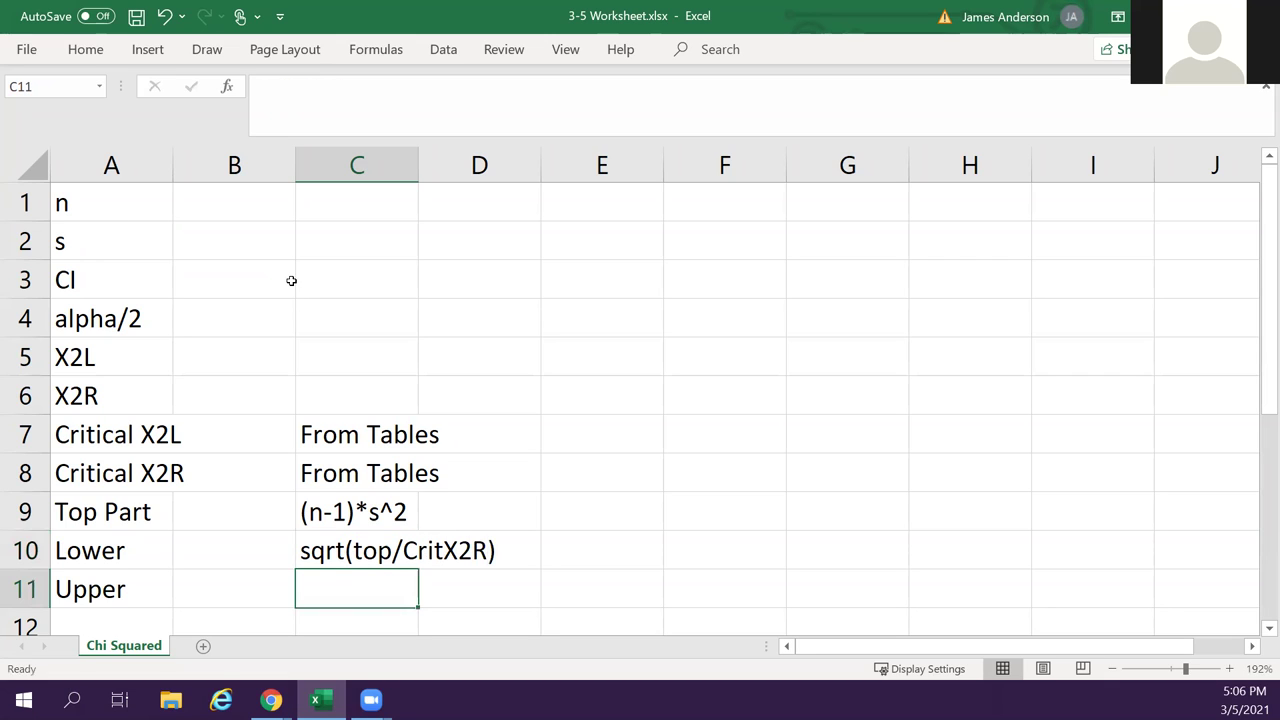
Enter the text note sqrt(top/CritX2L) in C11 for Upper.
text(sqrt()
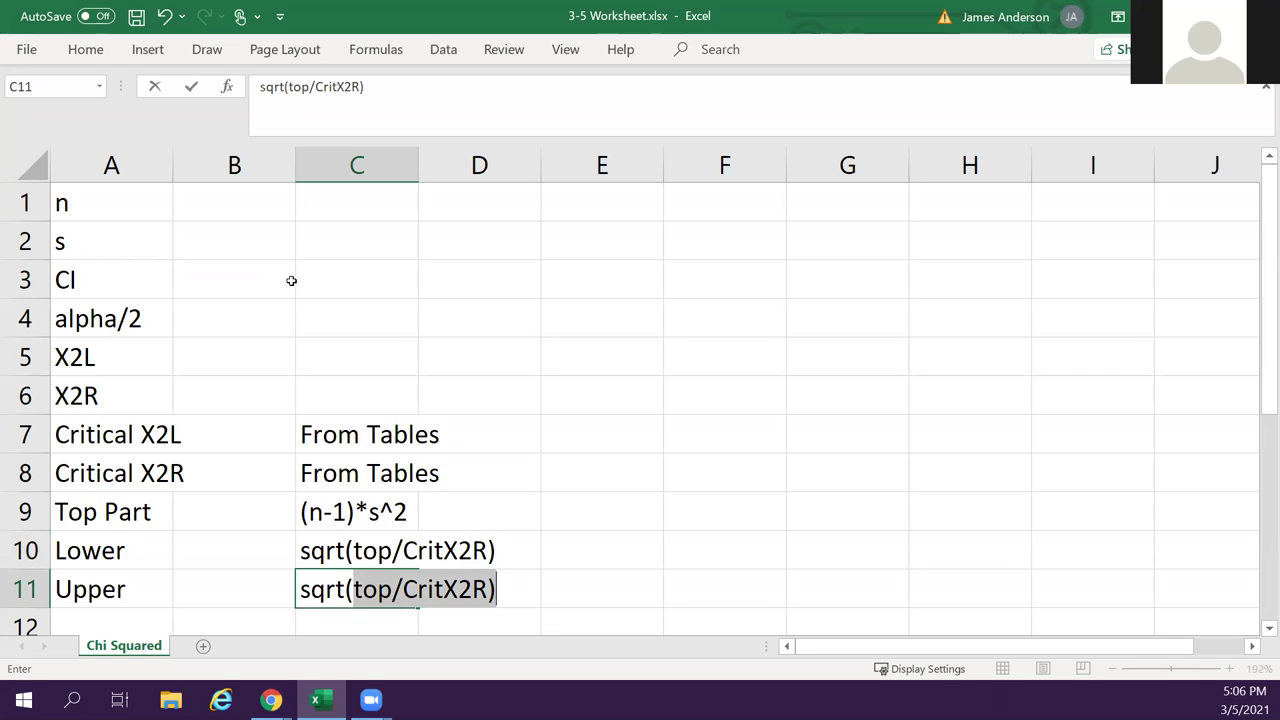
key(Tab)
key(Left)
key(F2)
key(Left)
key(BackSpace)
text(L)
key(Return)
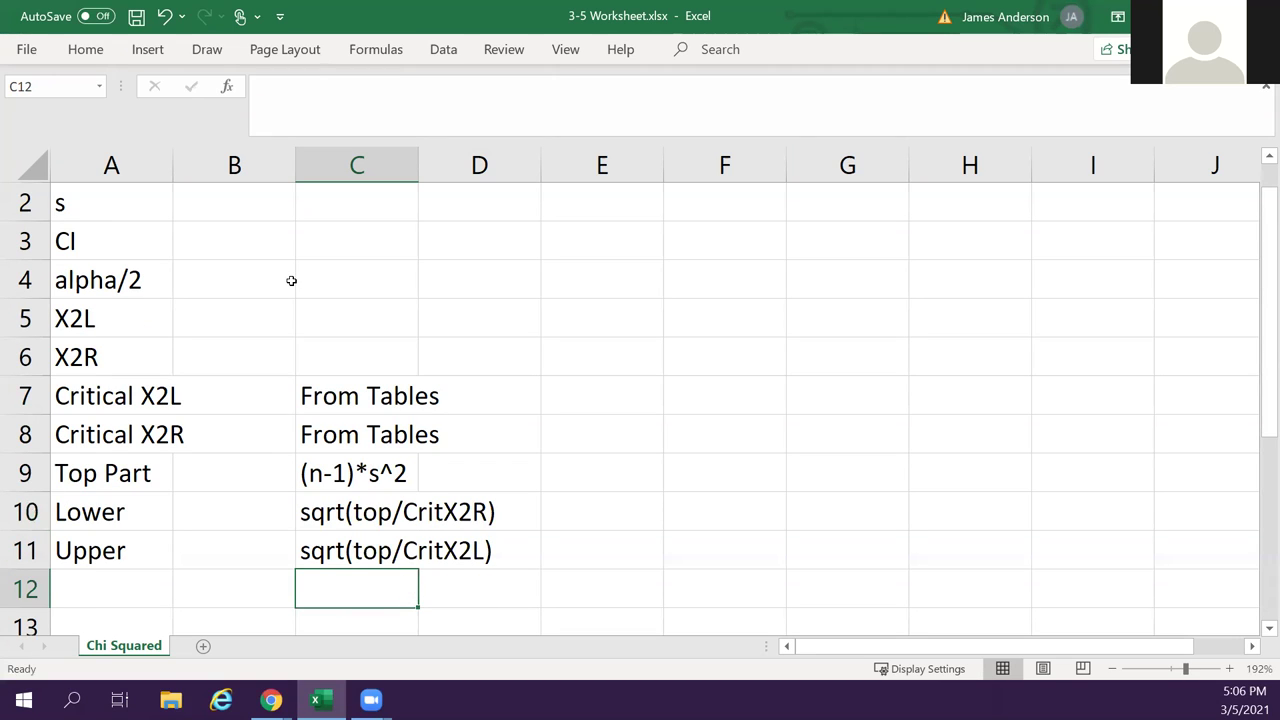
Enter .98 in C3 as the CI value.
key(Up)
key(Up)
key(Up)
key(Up)
key(Up)
key(Up)
key(Up)
key(Up)
key(Up)
key(Up)
key(Up)
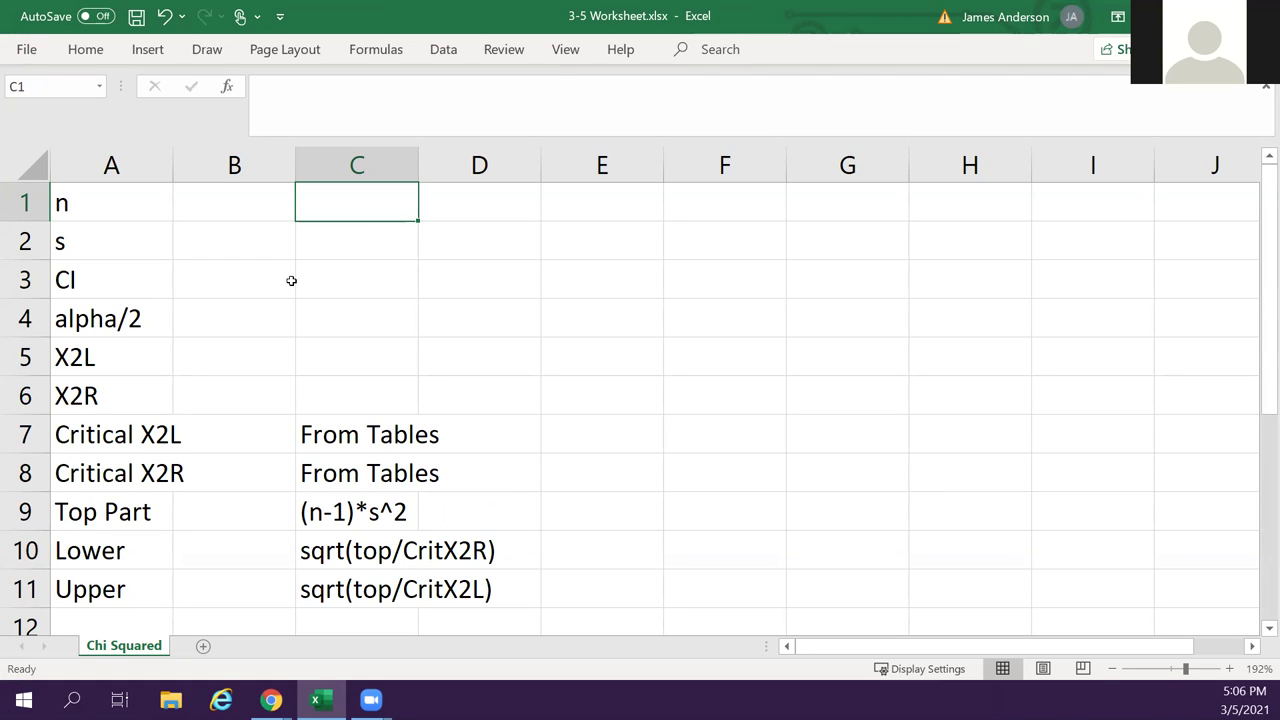
key(Down)
key(Down)
key(Down)
key(Up)
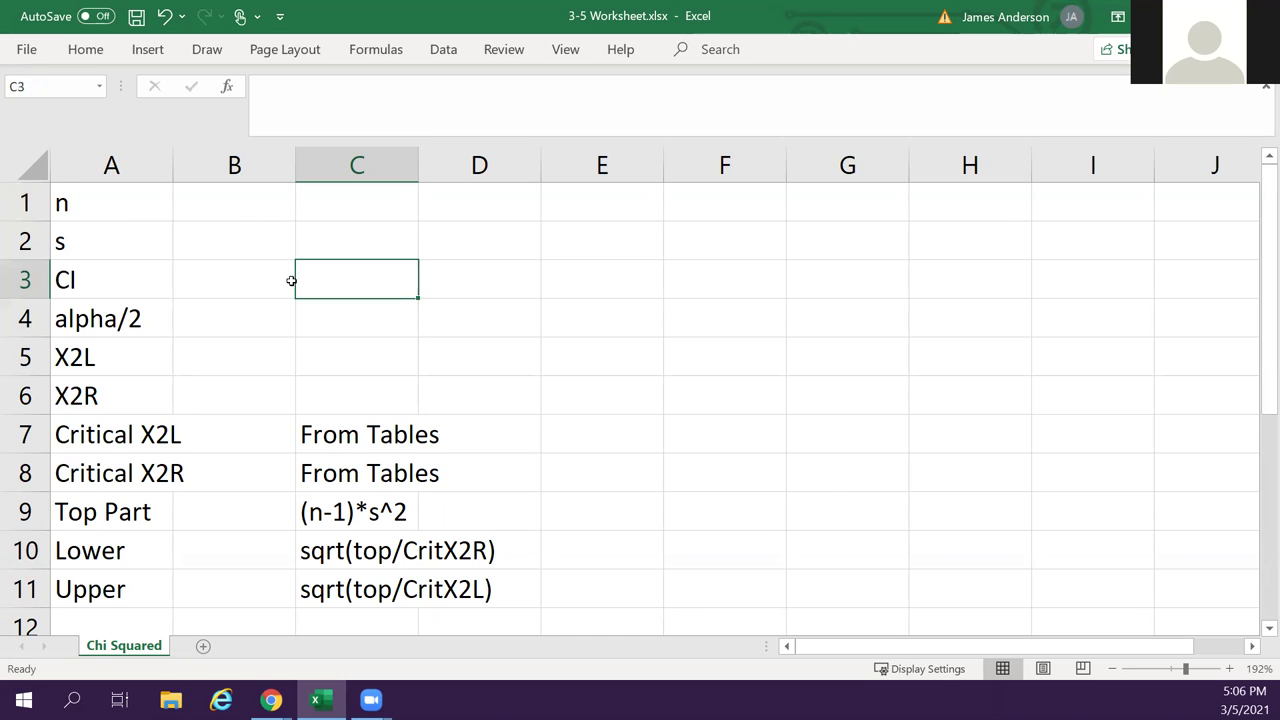
key(F2)
text(.89)
key(Return)
key(Up)
text(.98)
key(Return)
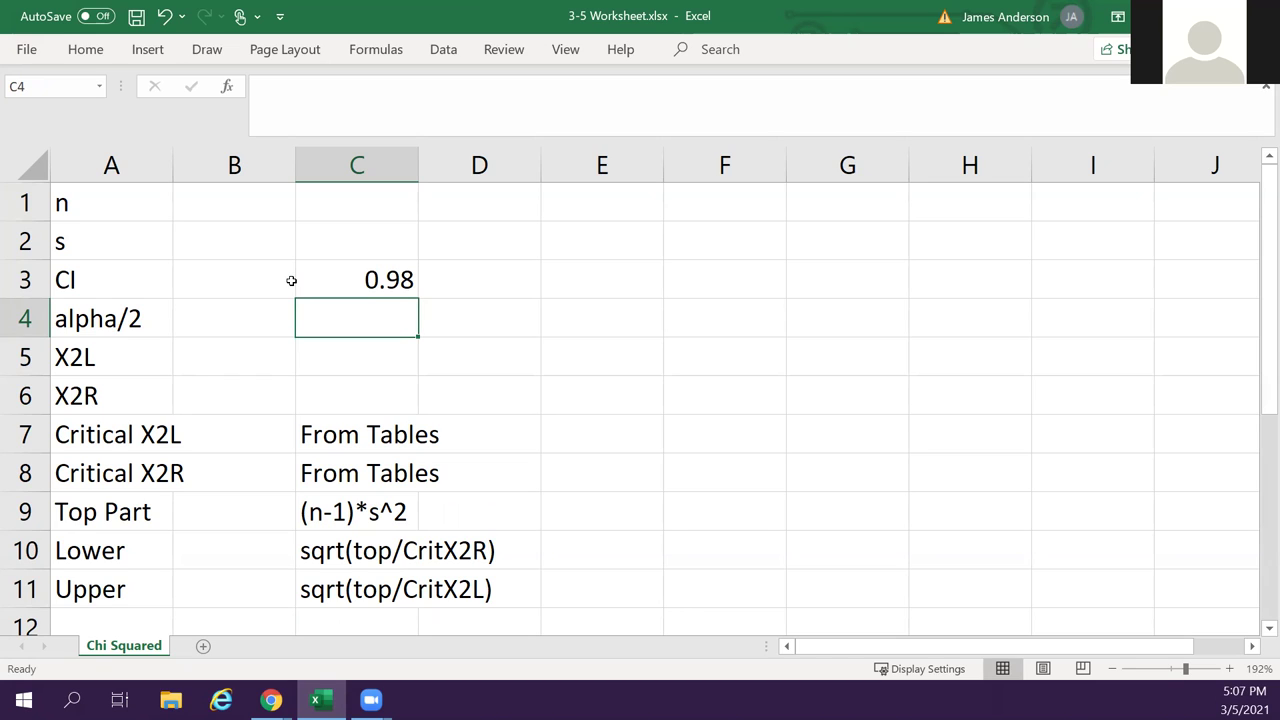
Enter 21 for n in C1 and .24 for s in C2.
key(Up)
key(Up)
key(Up)
text(21)
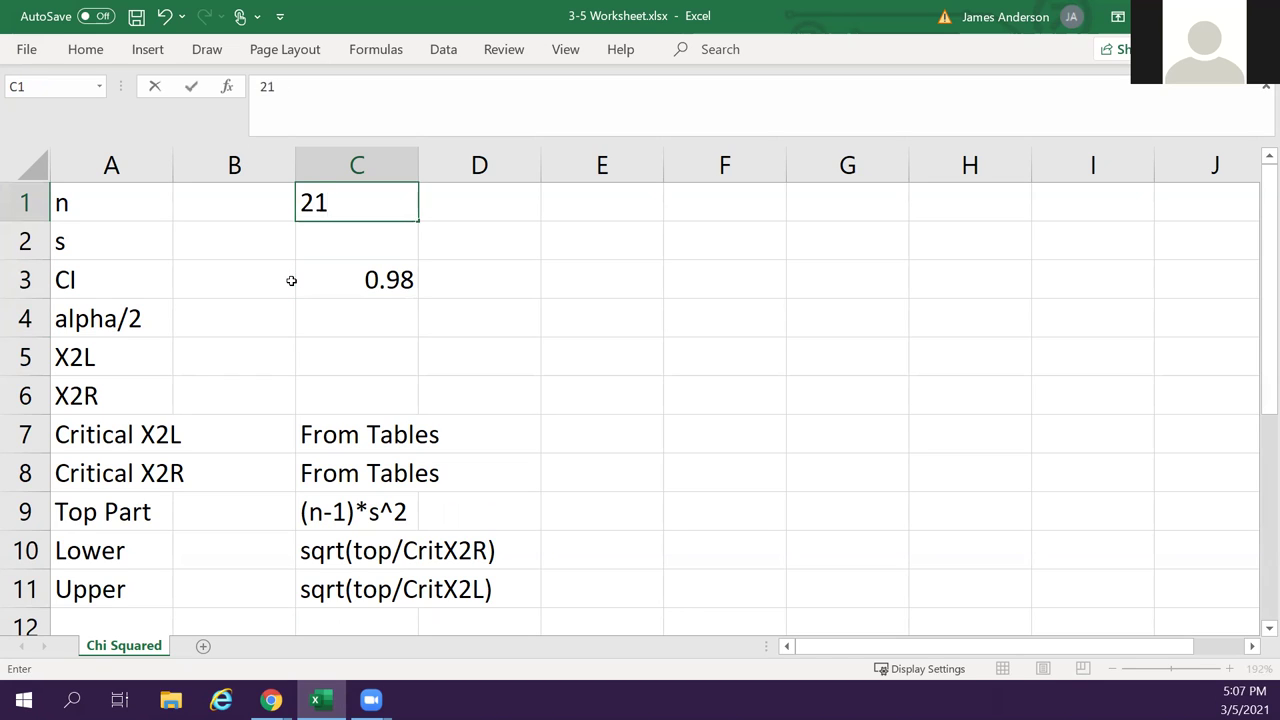
key(Return)
text(.24)
key(Return)
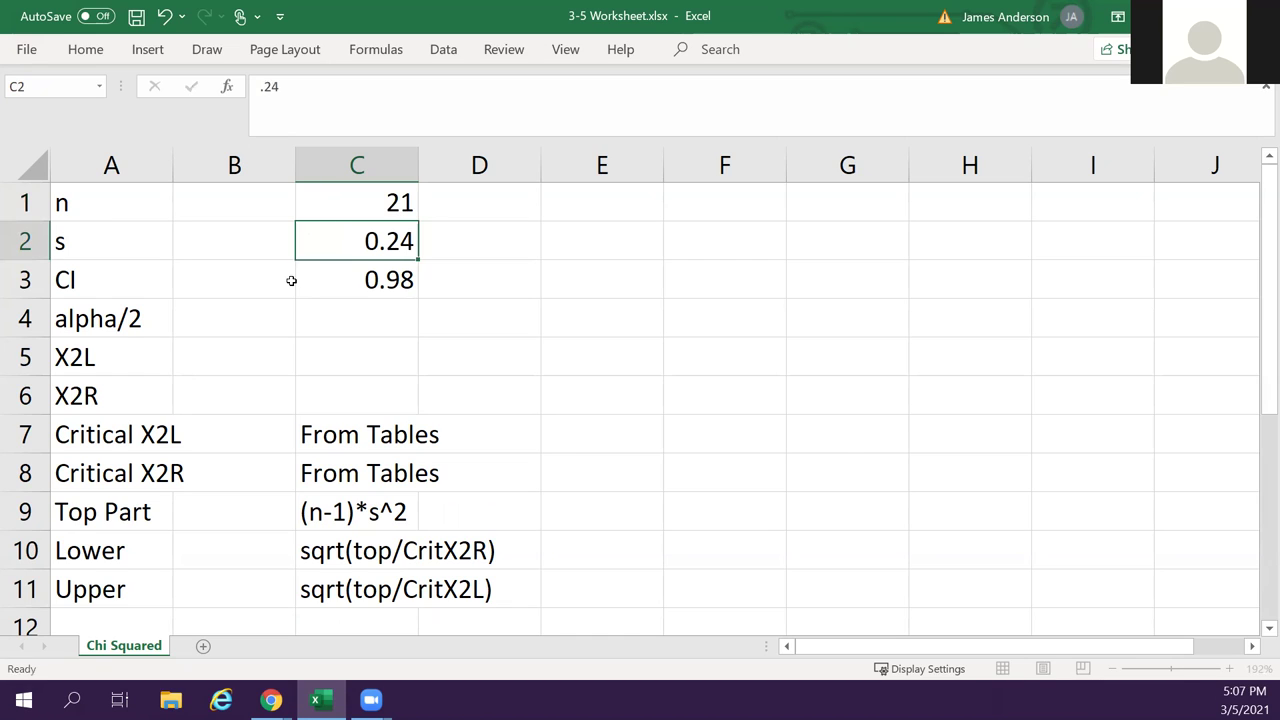
key(Return)
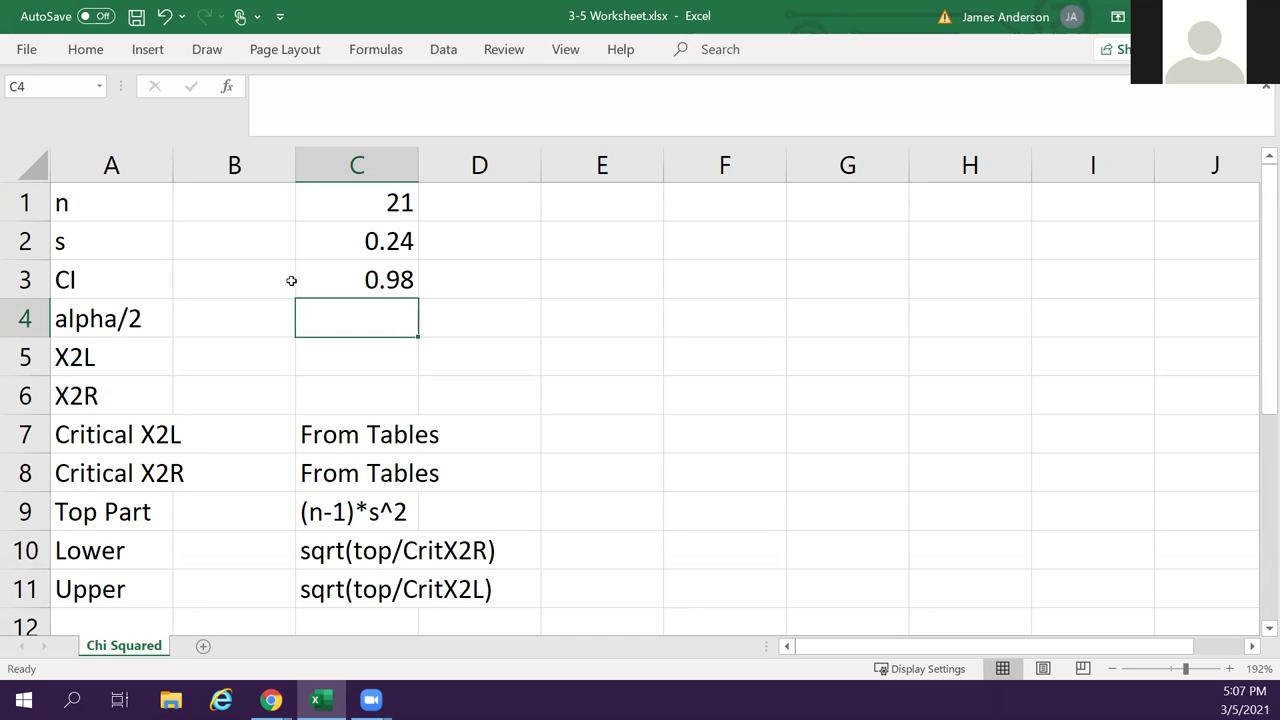
Move the n, s and CI values from C1:C3 to B1:B3, beside their labels.
key(Down)
key(Down)
key(Down)
key(Up)
key(Up)
key(Up)
key(Up)
key(Up)
key(Up)
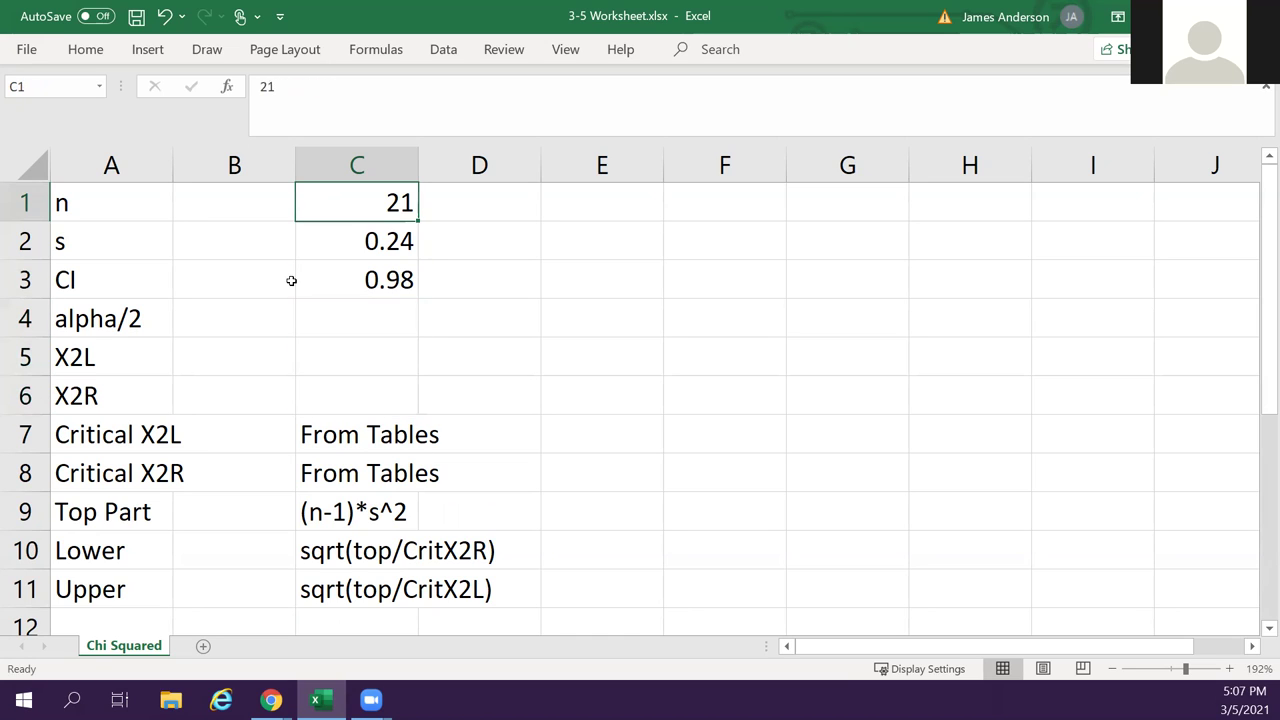
key(shift+Down)
key(shift+Down)
key(ctrl+x)
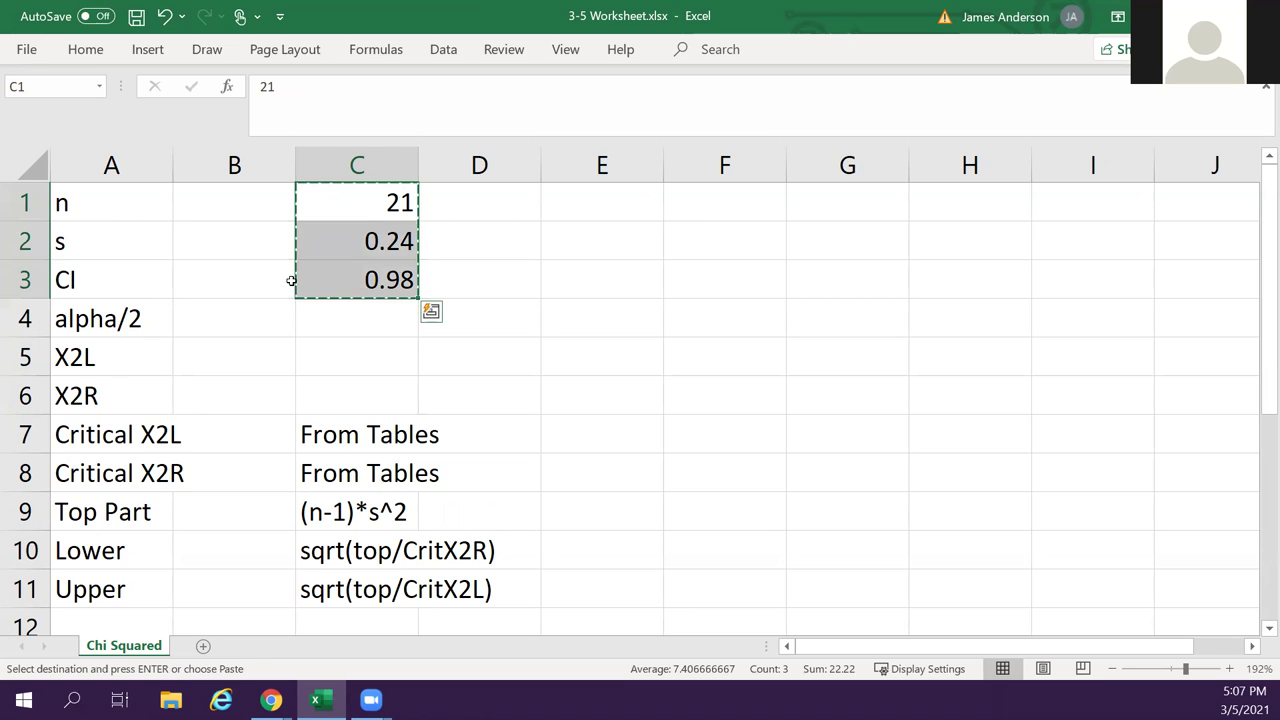
key(Left)
key(ctrl+v)
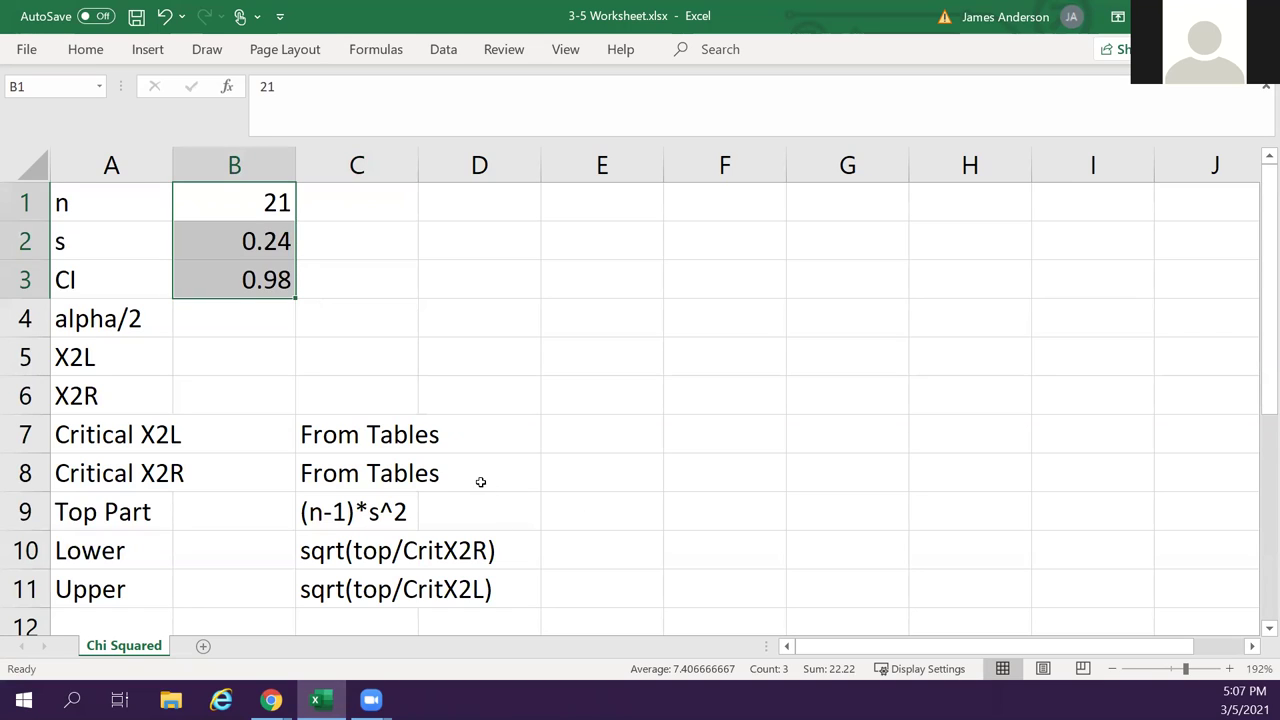
Move the two From Tables notes from C7:C8 up to C5:C6.
click(350, 437)
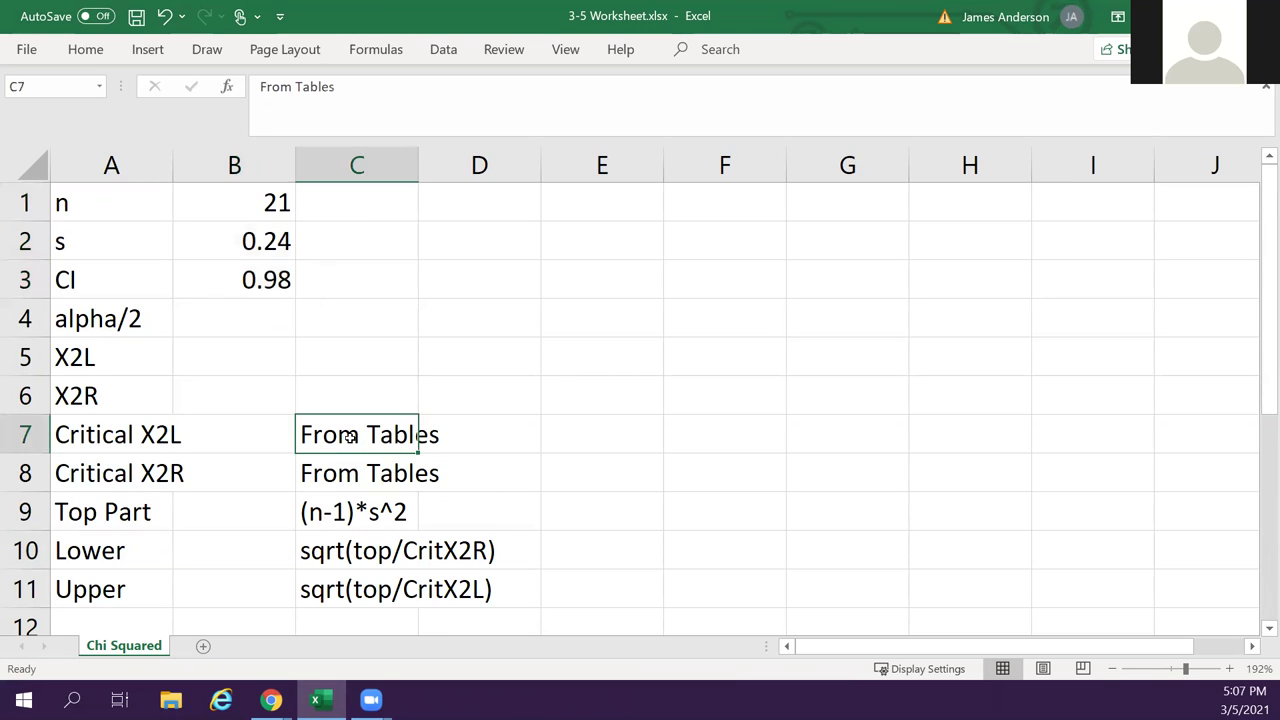
key(ctrl+v)
key(ctrl+x)
key(Up)
key(Up)
key(Return)
Move the two From Tables notes from C5:C6 back to C7:C8, beside the critical value labels.
click(350, 437)
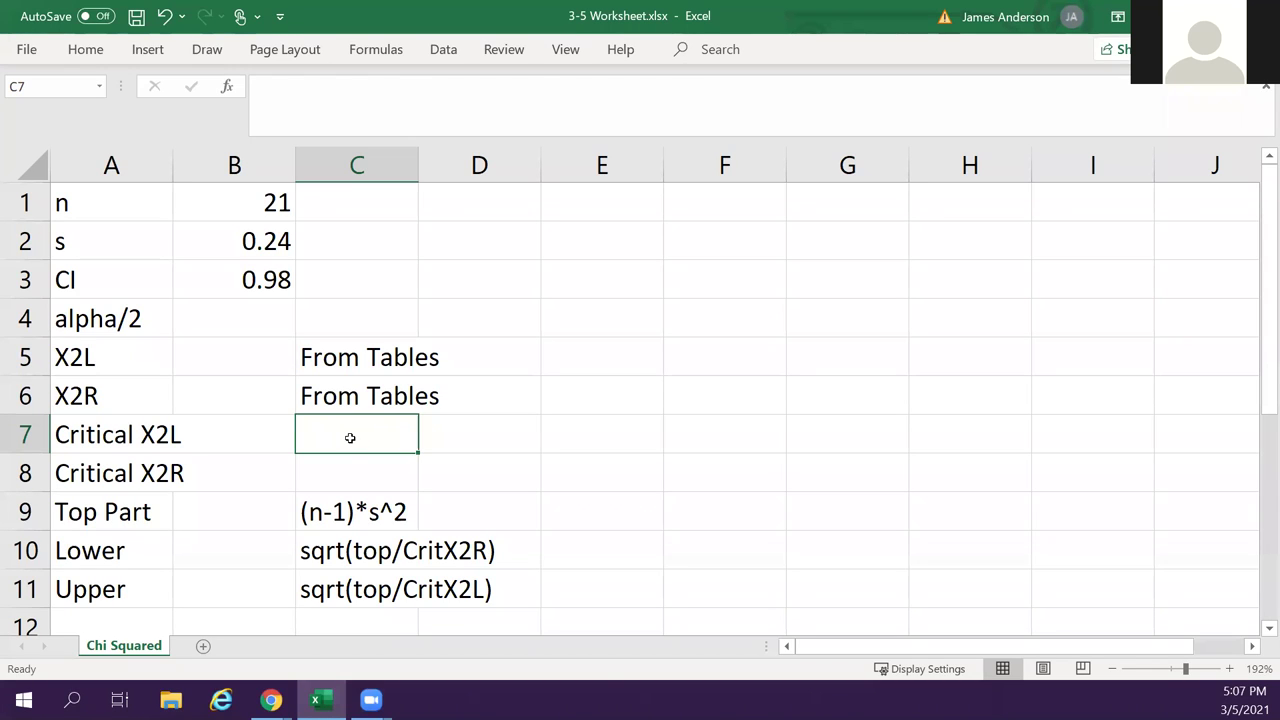
key(Up)
key(Up)
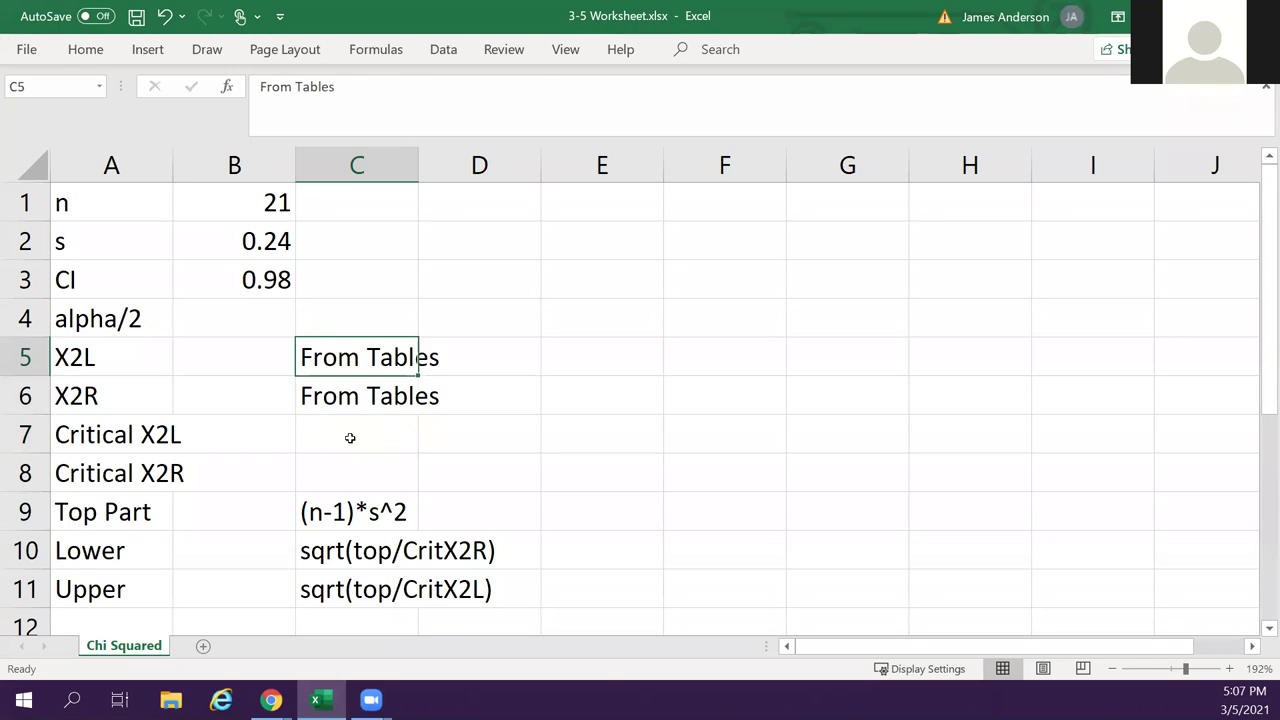
key(shift+Down)
key(ctrl+c)
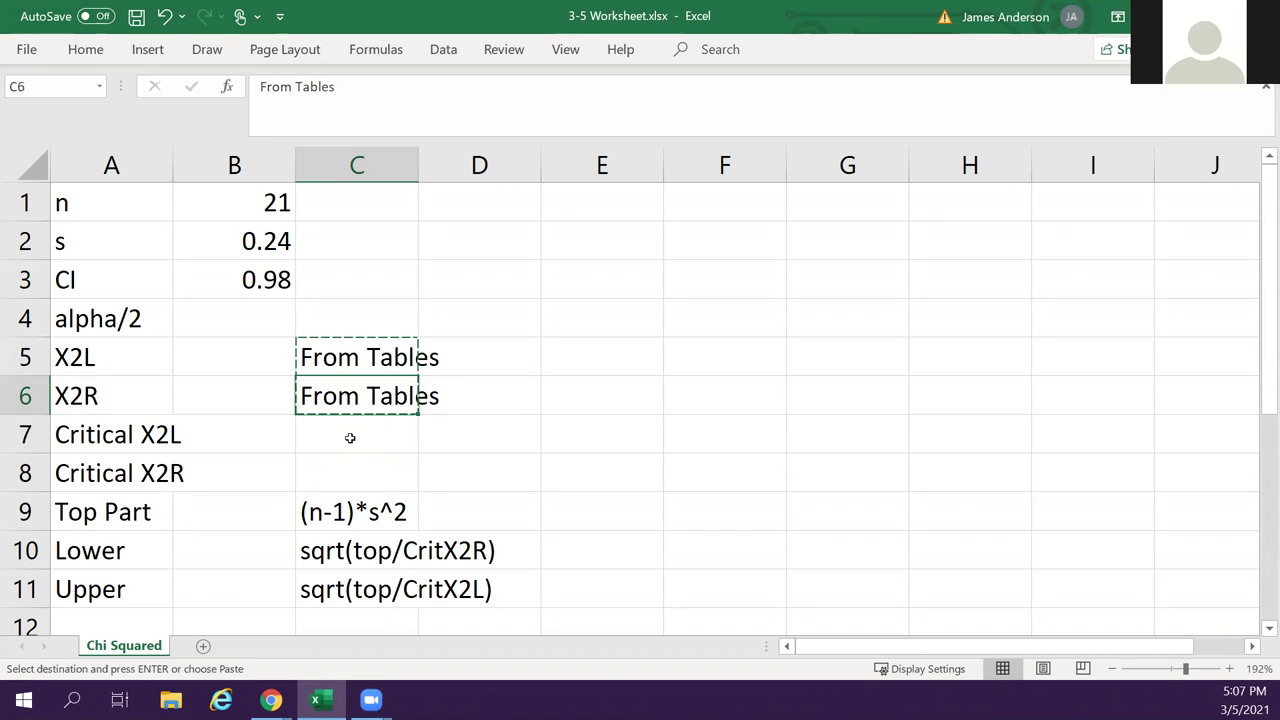
click(350, 438)
key(Return)
Enter the text notes 1-alpha/2 in C5 for X2L and alpha/2 in C6 for X2R.
key(Up)
key(Up)
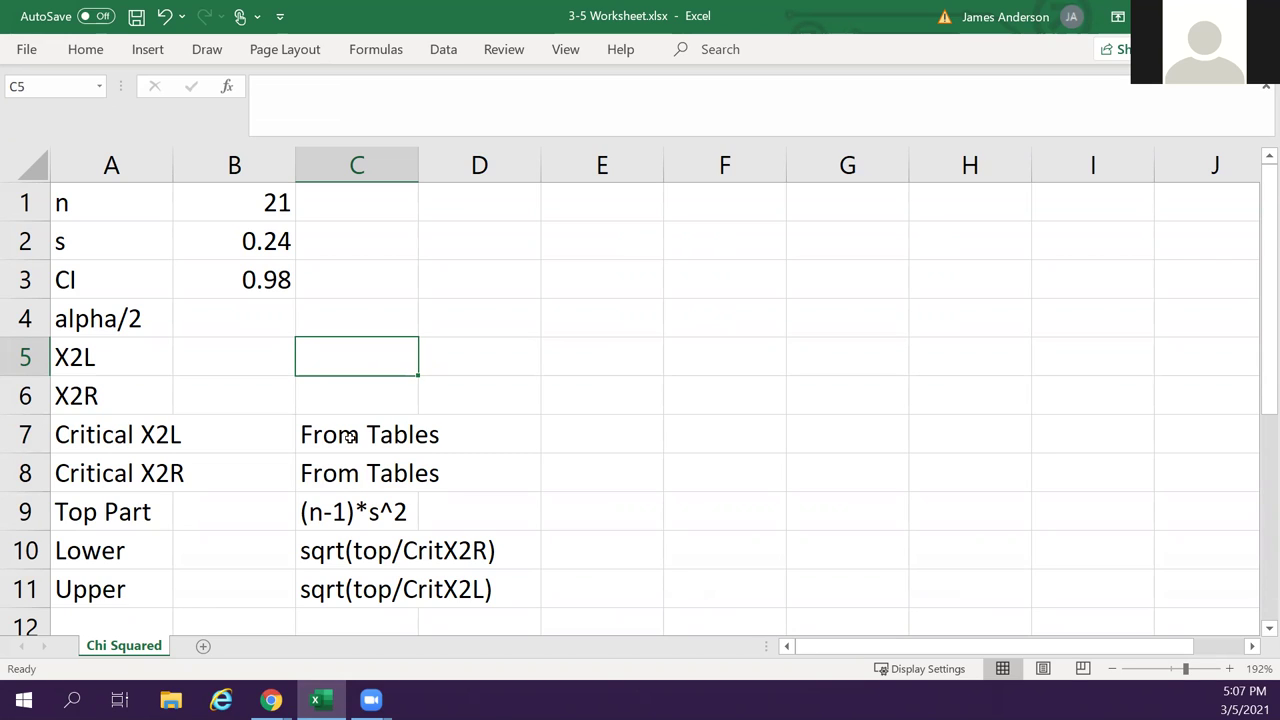
text(1-alp)
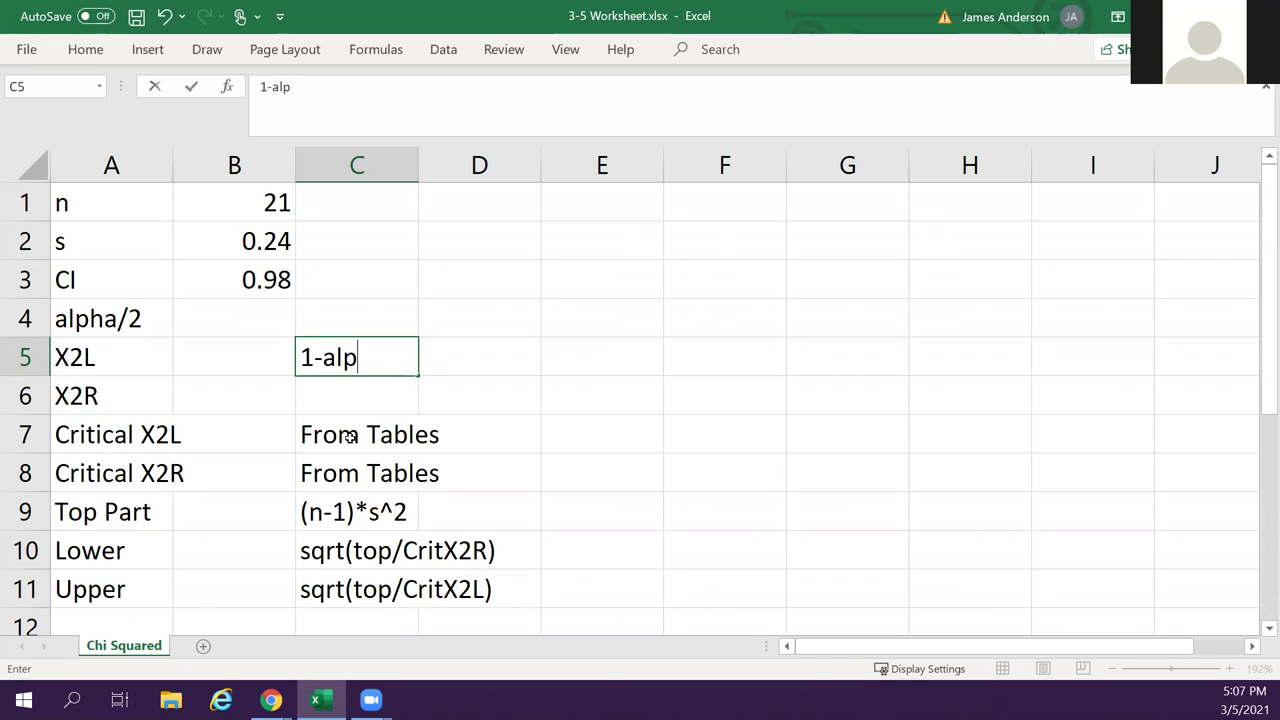
text(ha/2)
key(Return)
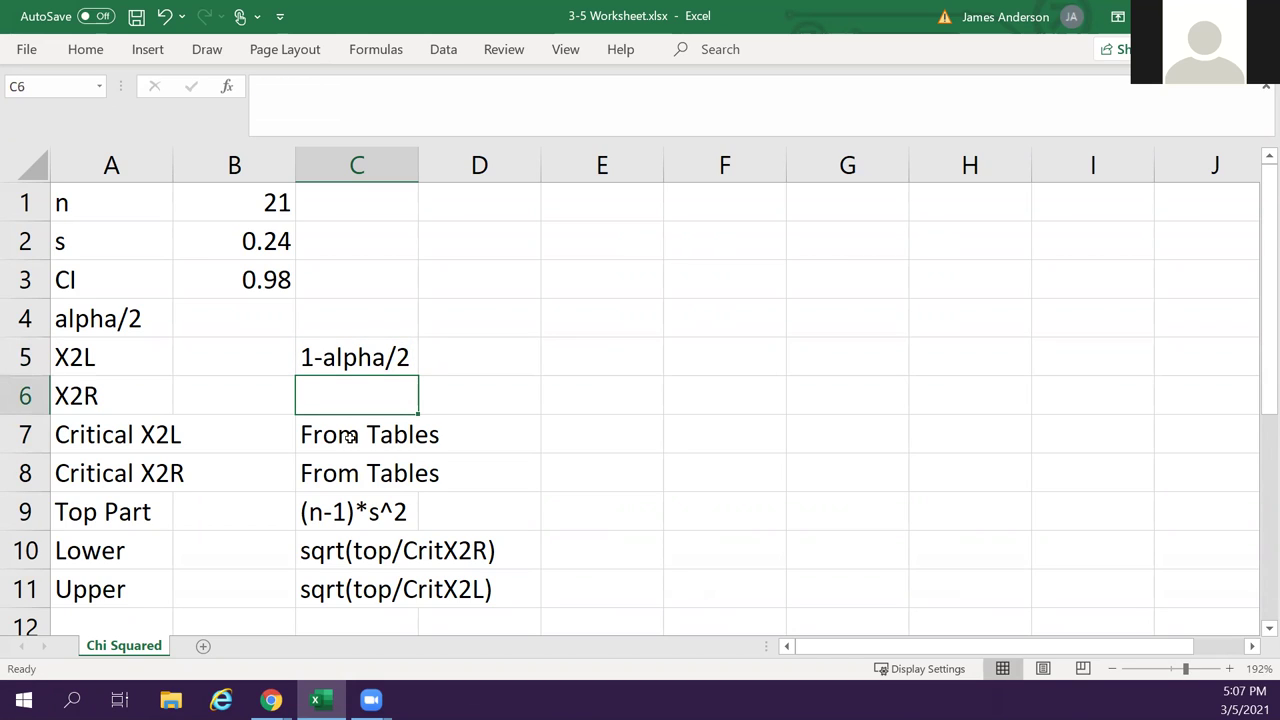
text(alpha/2)
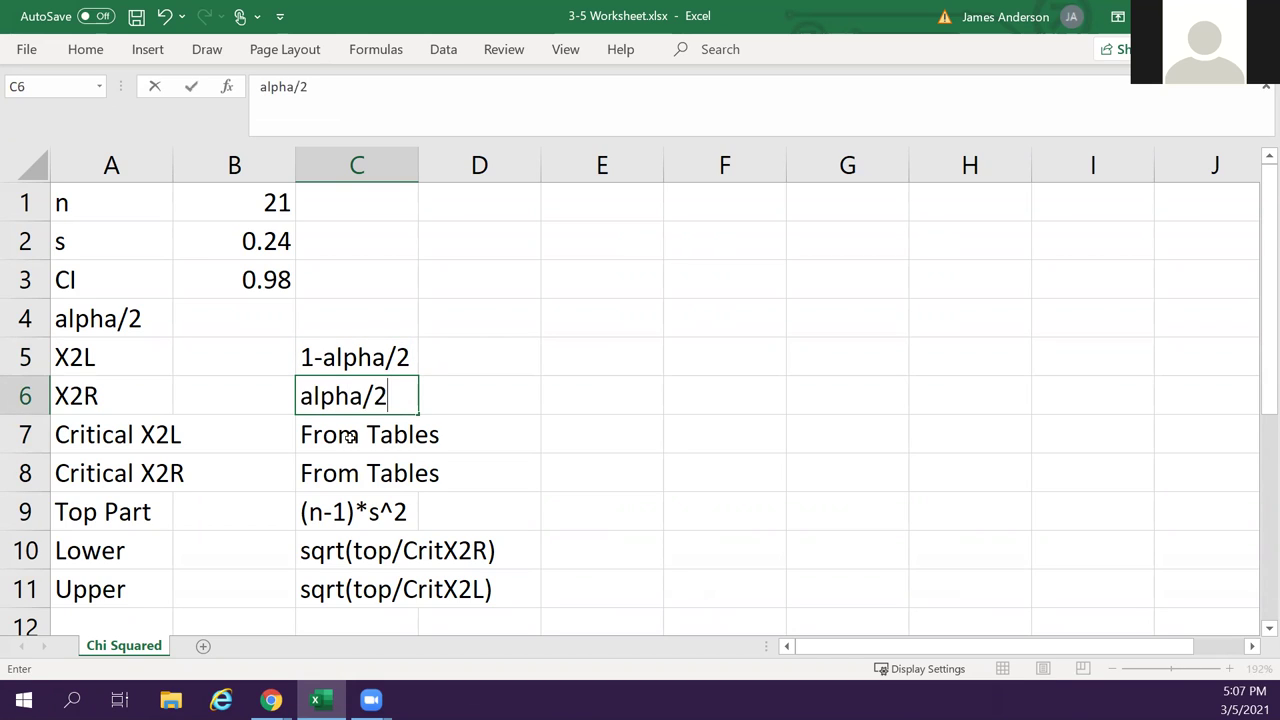
key(Return)
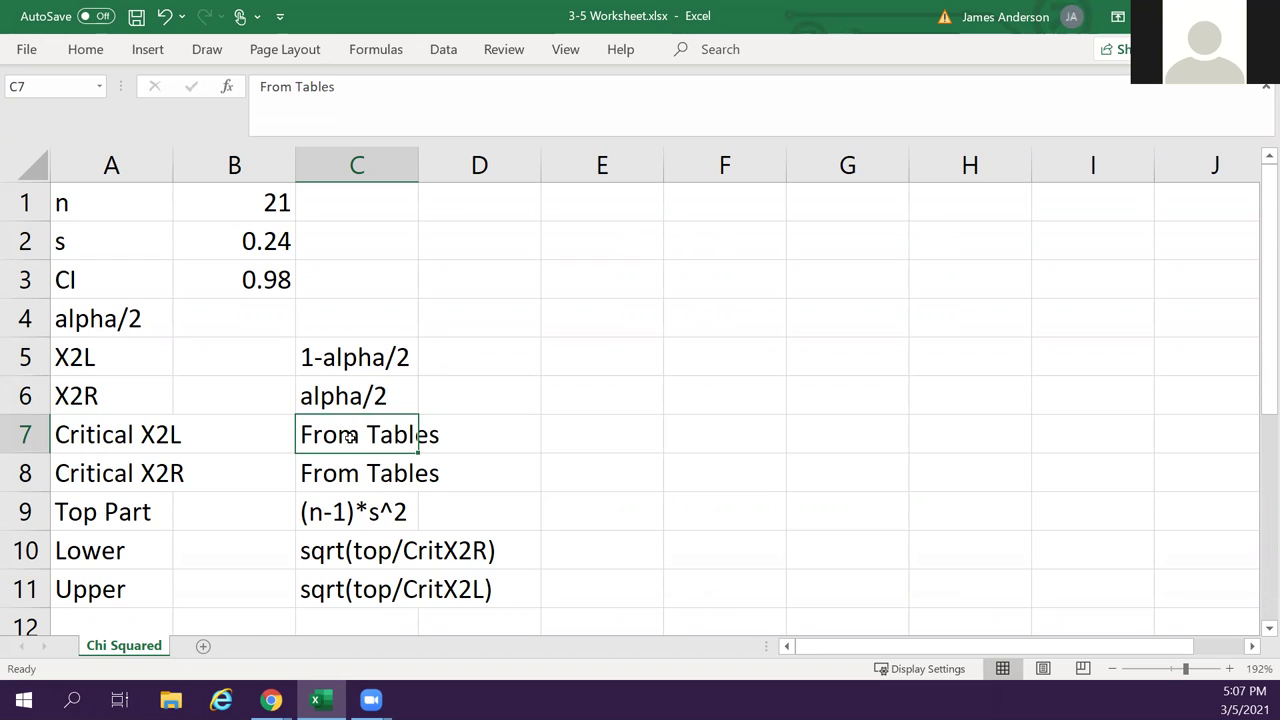
Enter the formula =(1-B3)/2 in B4 to calculate alpha/2 from the confidence level.
key(Up)
key(Up)
key(Left)
key(Up)
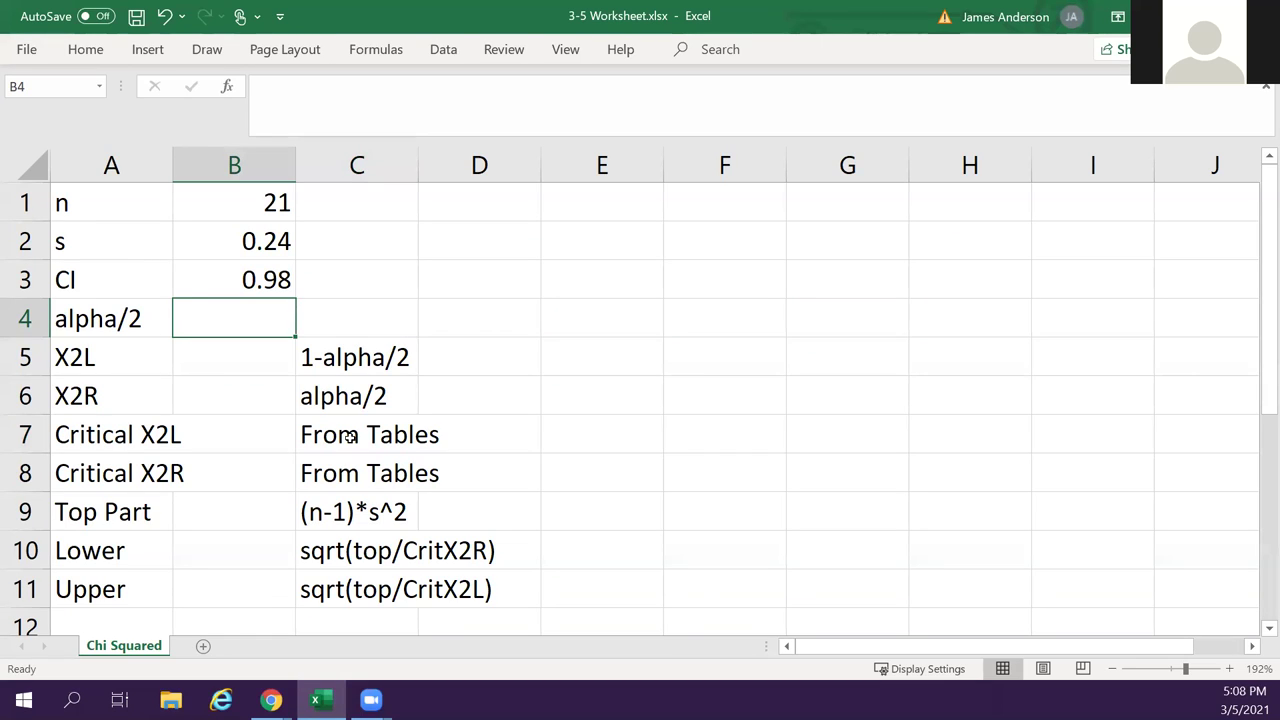
text(=()
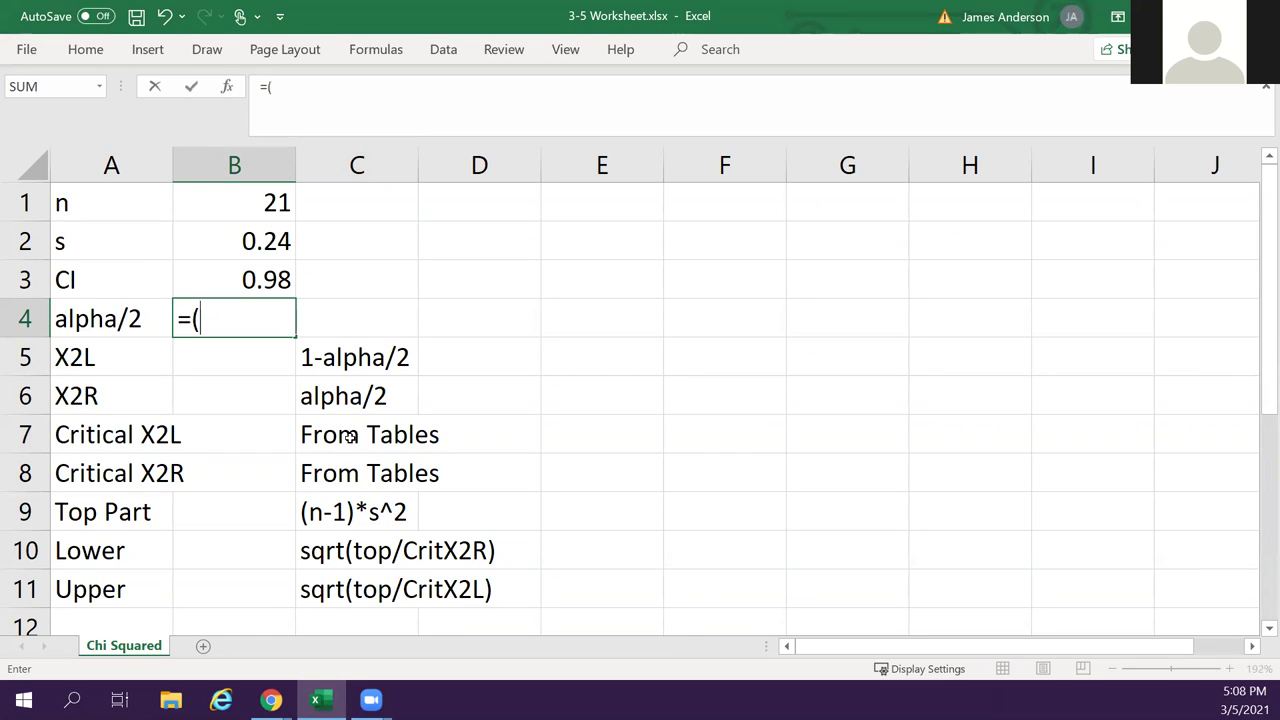
text(1)
key(Return)
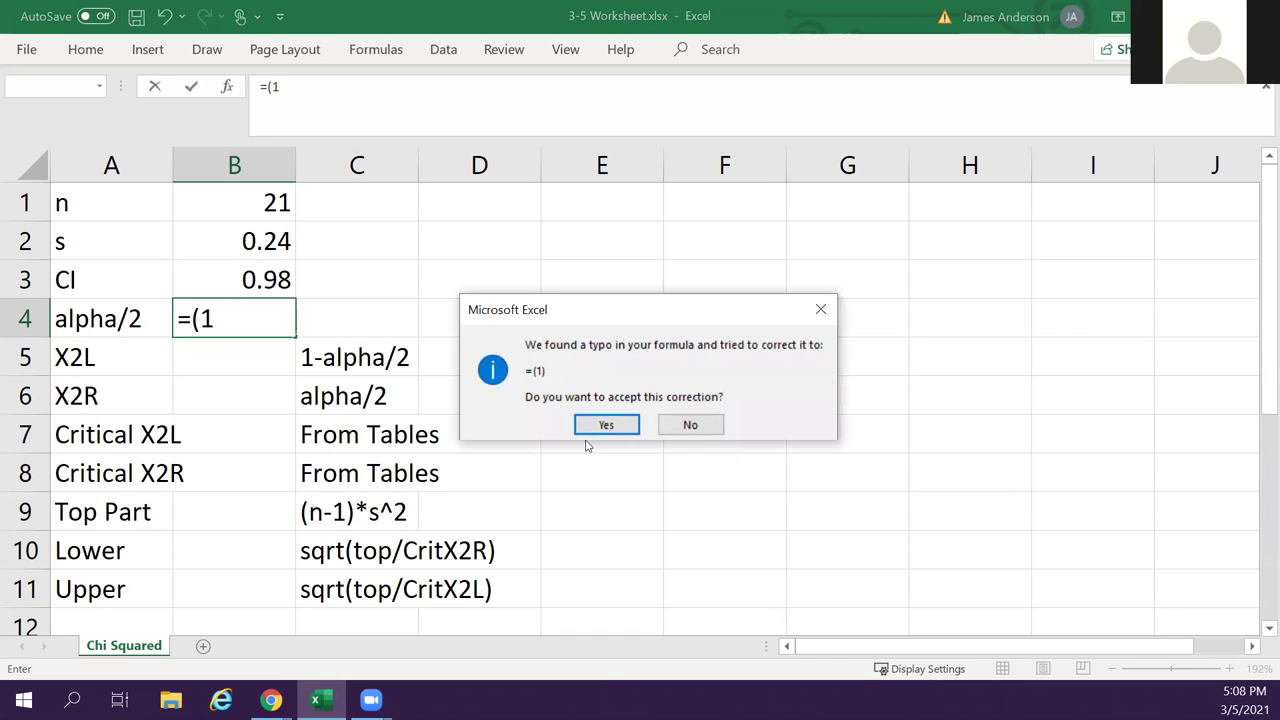
click(591, 428)
key(Up)
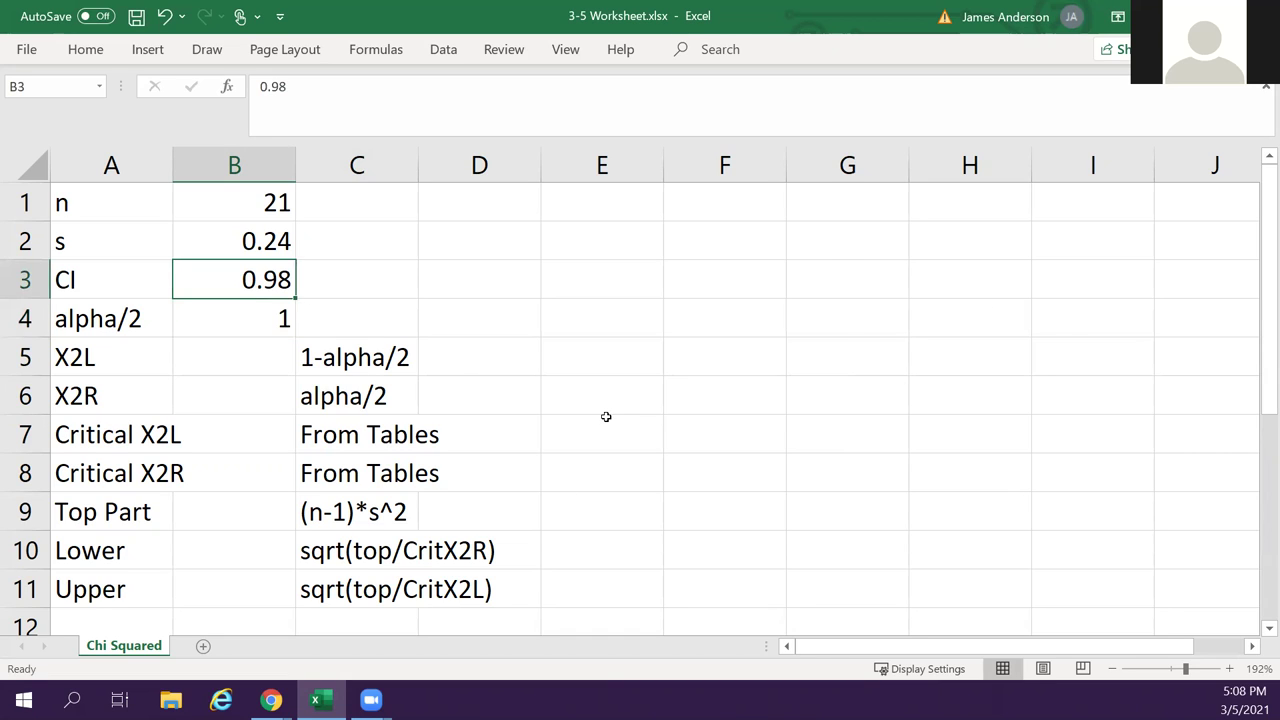
key(Down)
key(F2)
key(BackSpace)
text(B3)
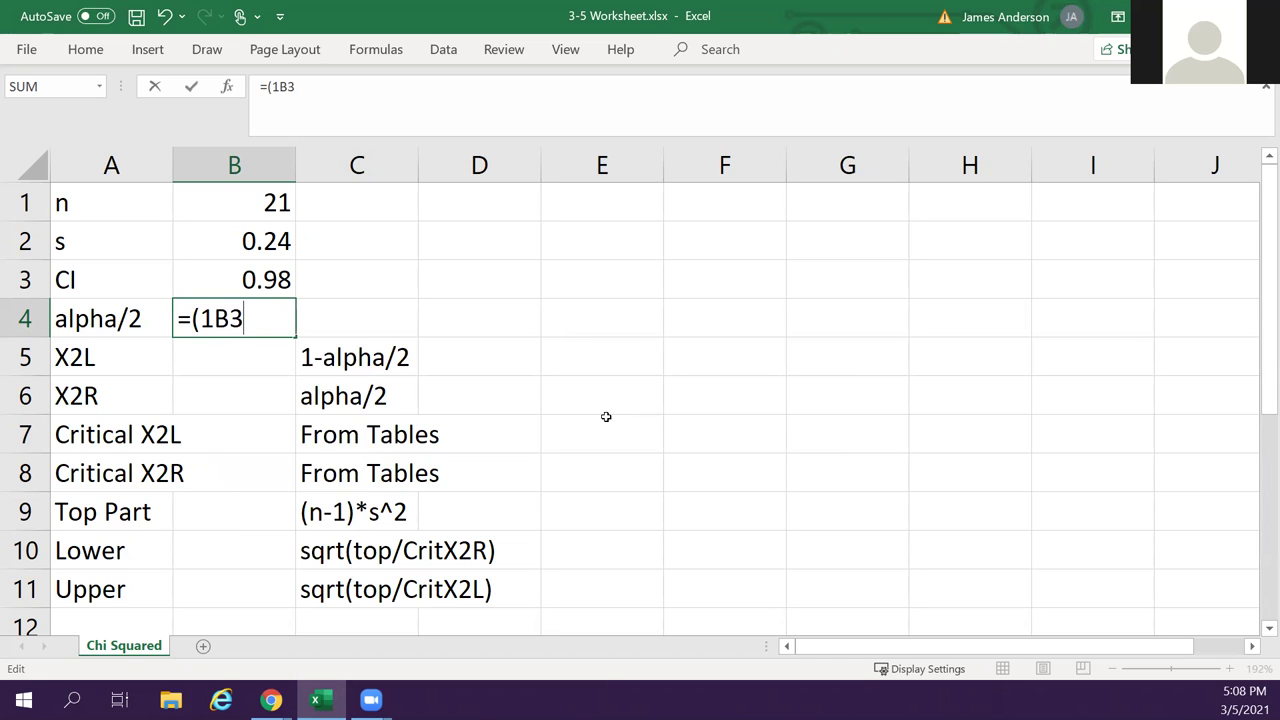
key(BackSpace)
key(BackSpace)
text(-B3)
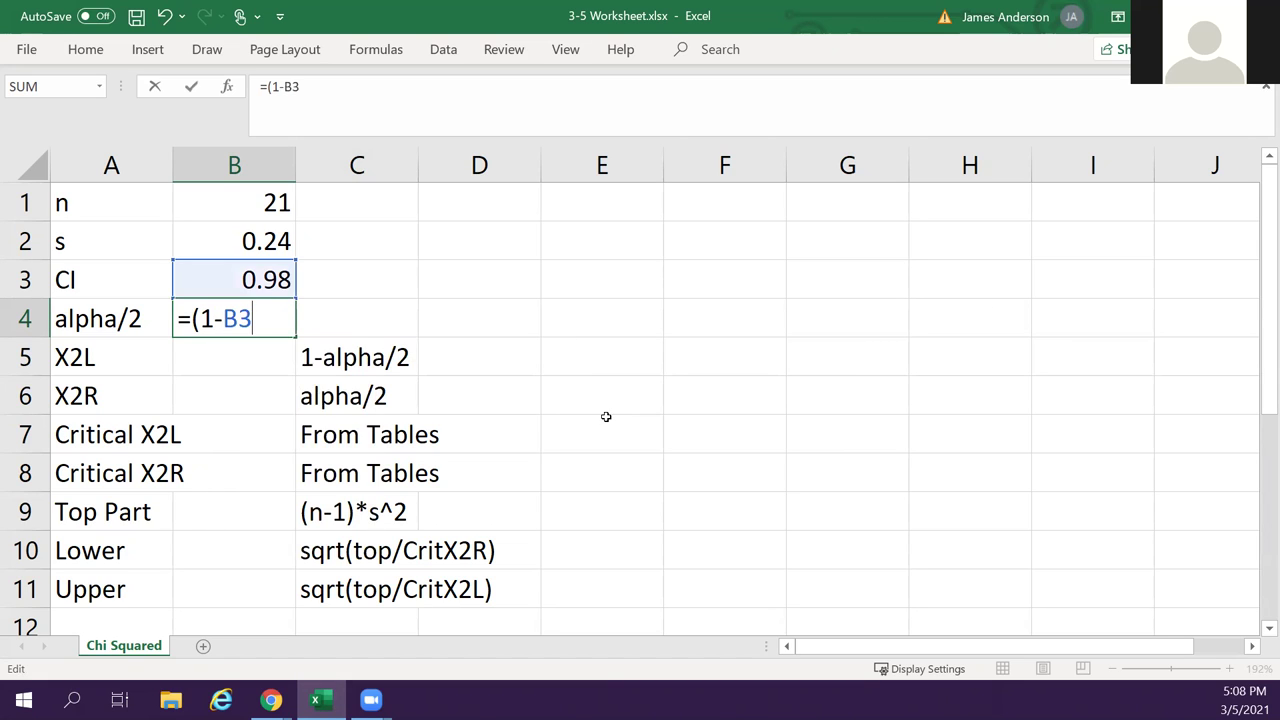
text()/2)
key(Return)
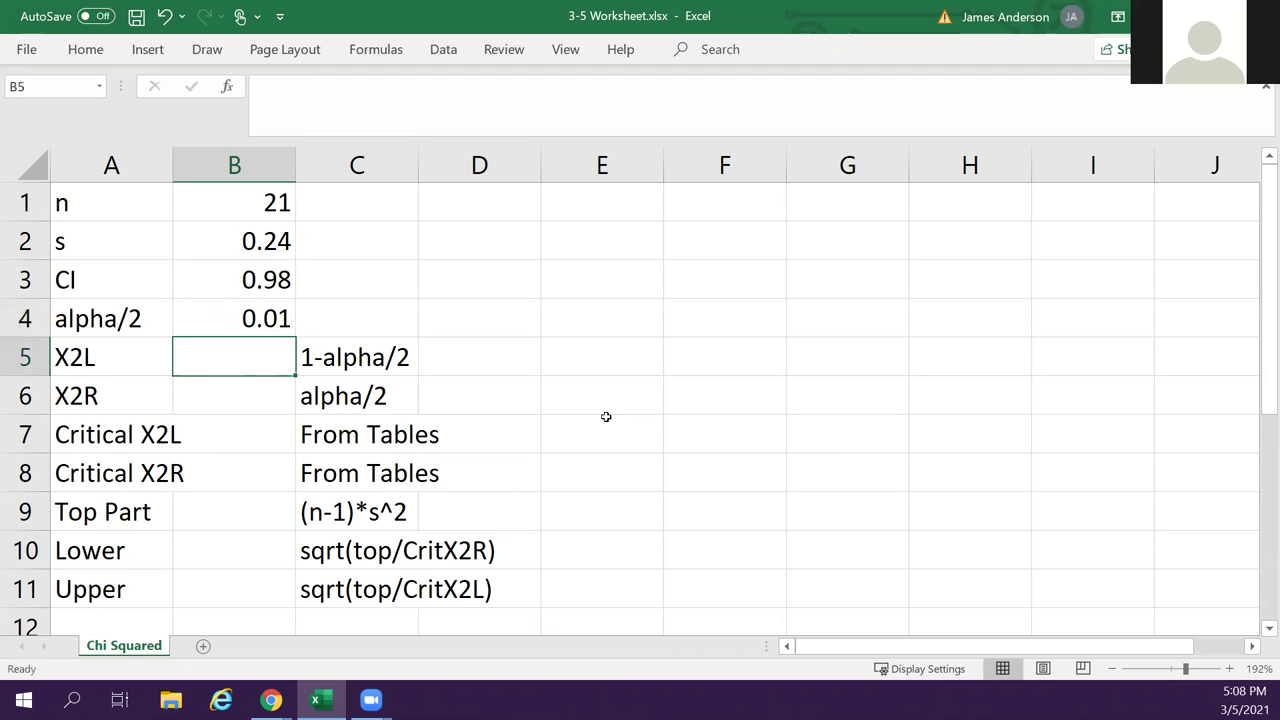
Enter the formula =B4 in B6 so X2R takes the alpha/2 value.
key(Return)
text(=)
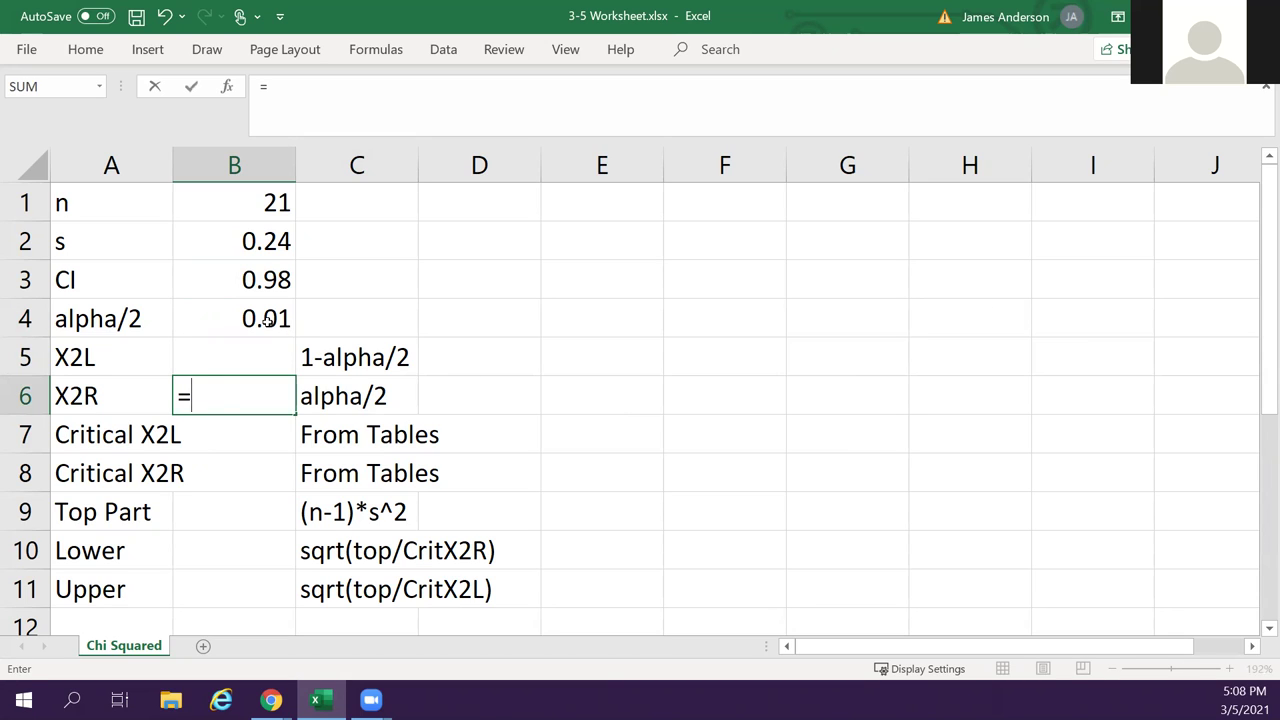
click(268, 319)
key(Return)
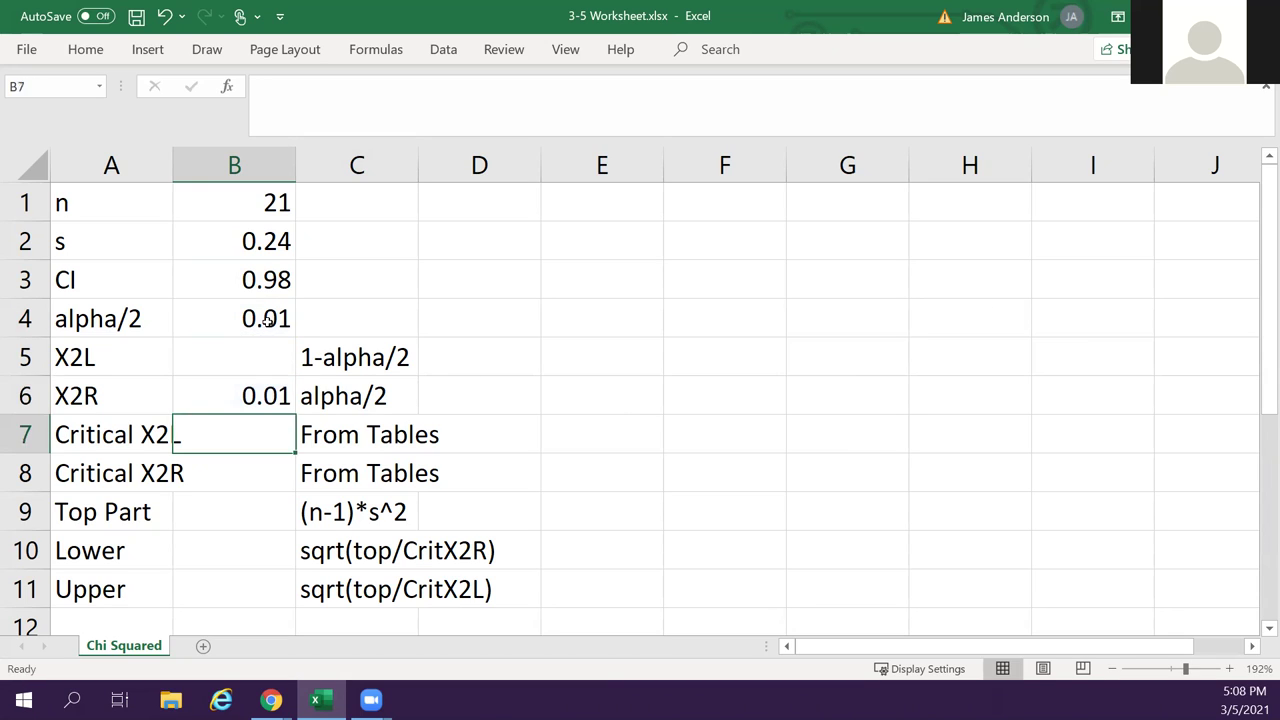
Enter the formula =1-B4 in B5 to calculate X2L.
key(Up)
key(Up)
text(=)
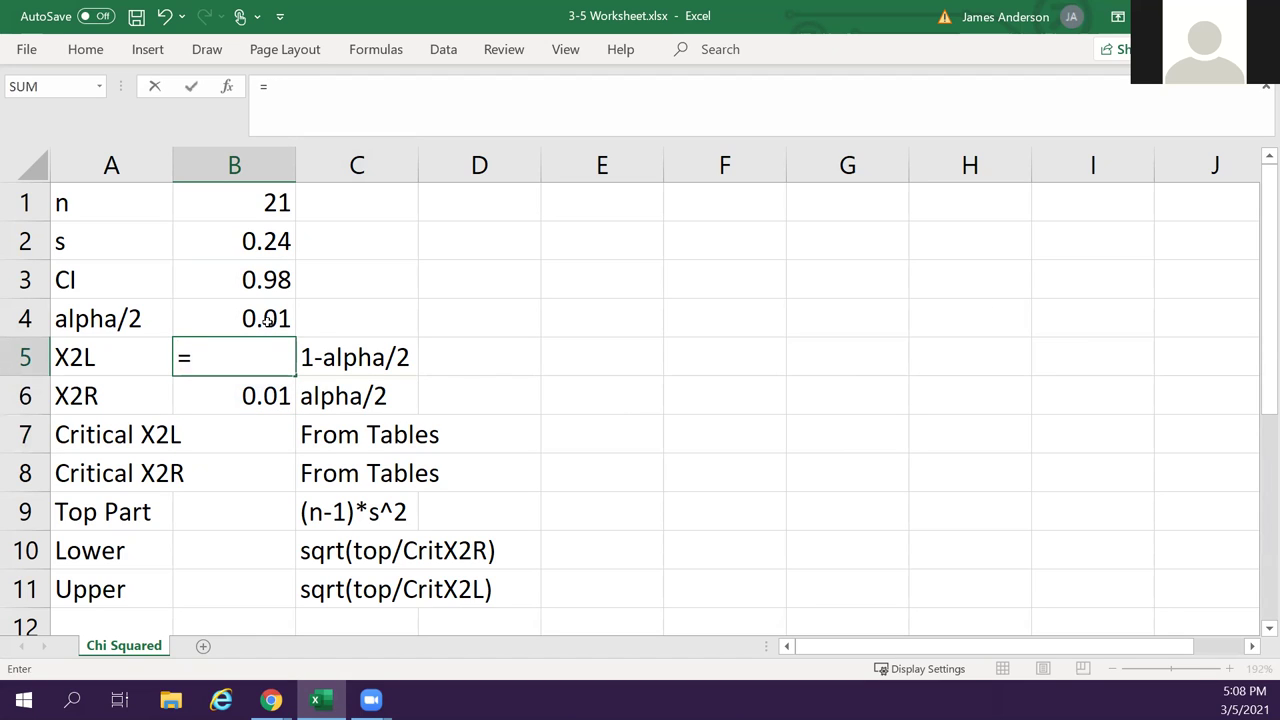
text(1-)
click(268, 319)
key(Return)
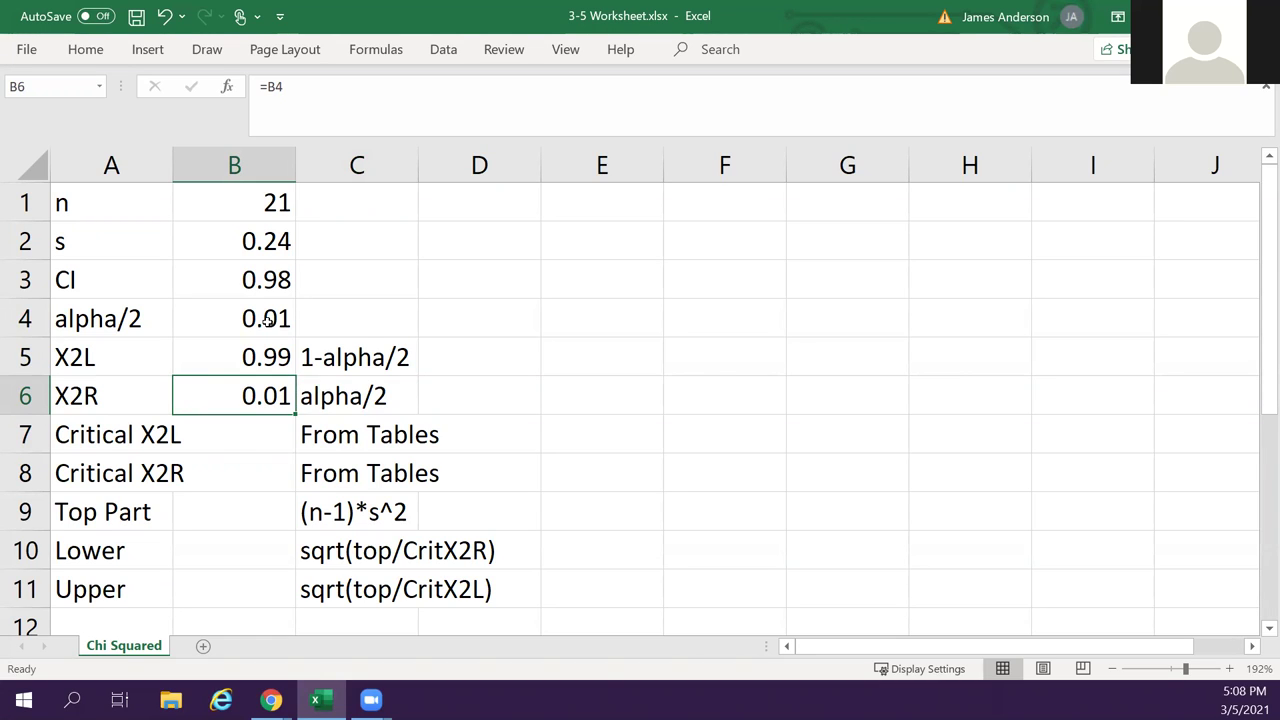
Enter the formula =CHISQ.INV.RT(B5,B1-1) in B7 to calculate Critical X2L.
key(Down)
key(Down)
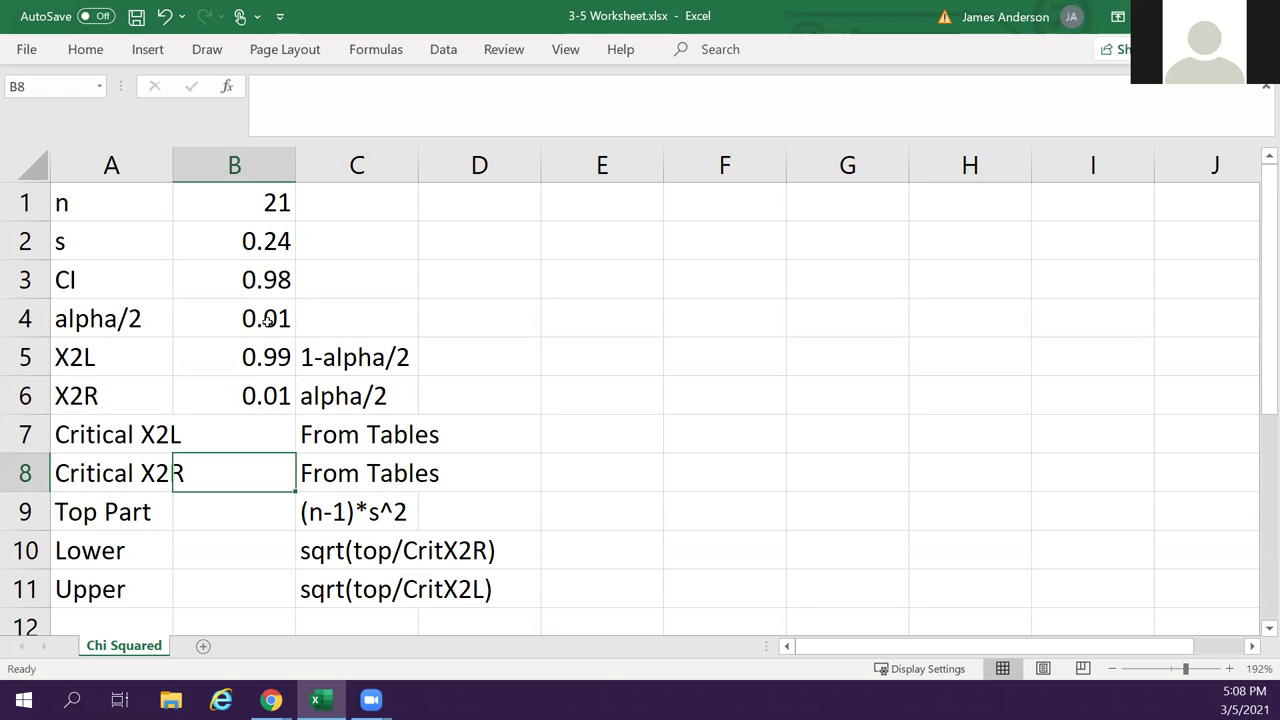
key(Up)
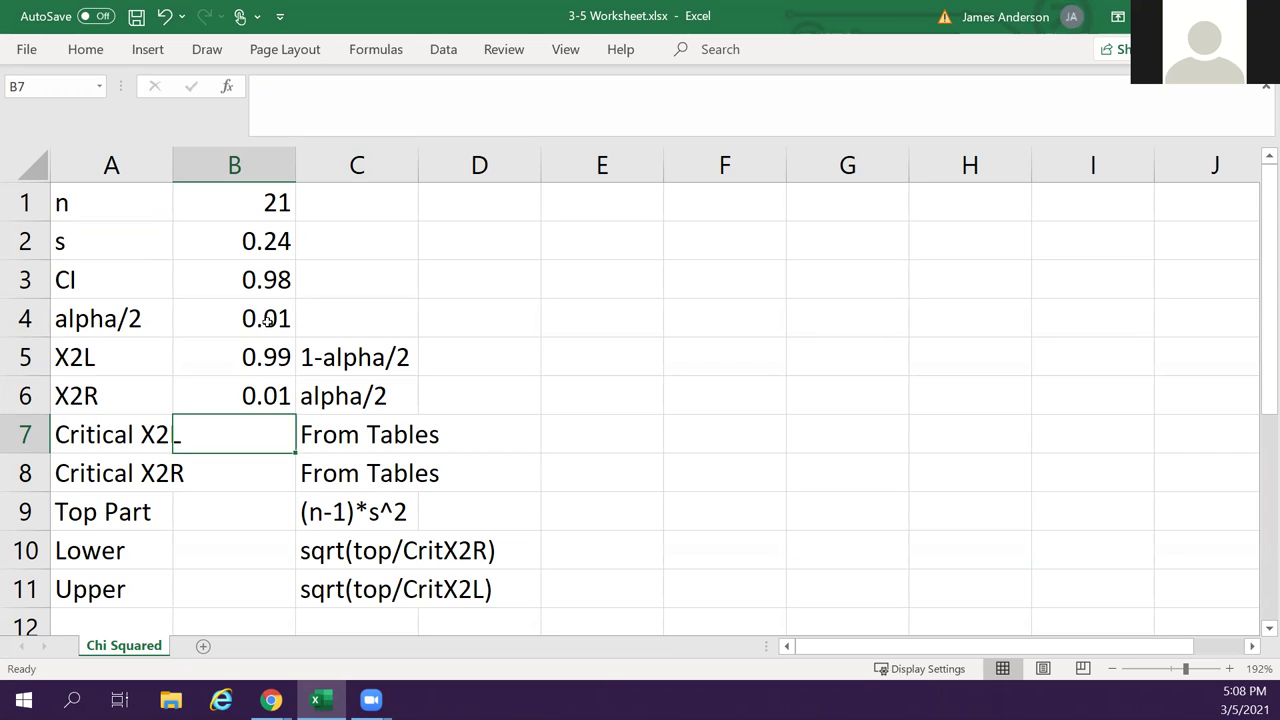
text(=chis)
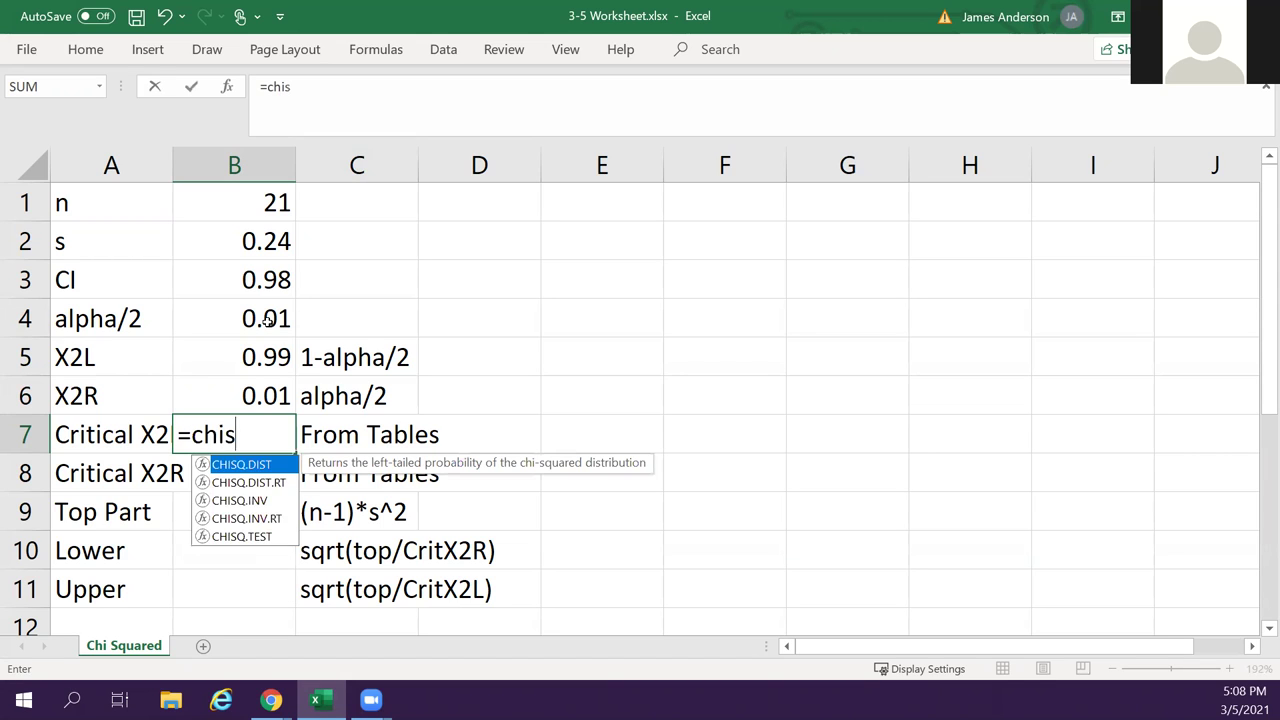
text(q.inv)
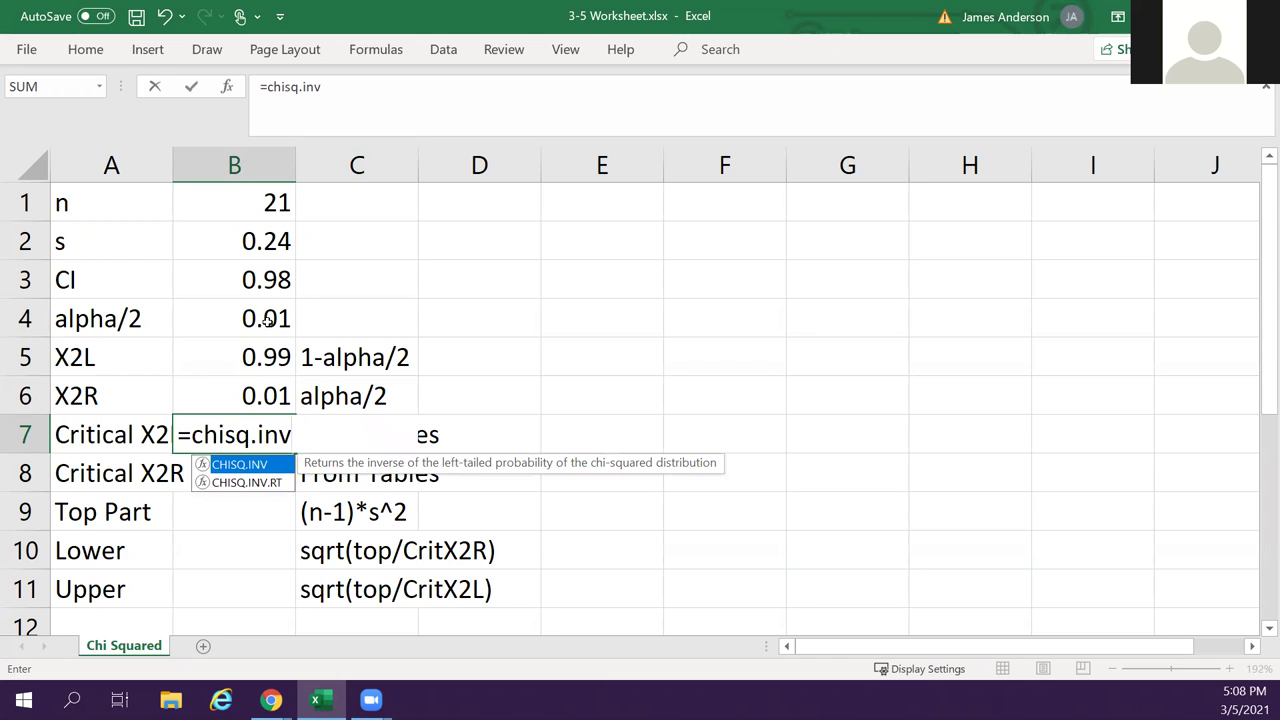
key(Down)
key(Tab)
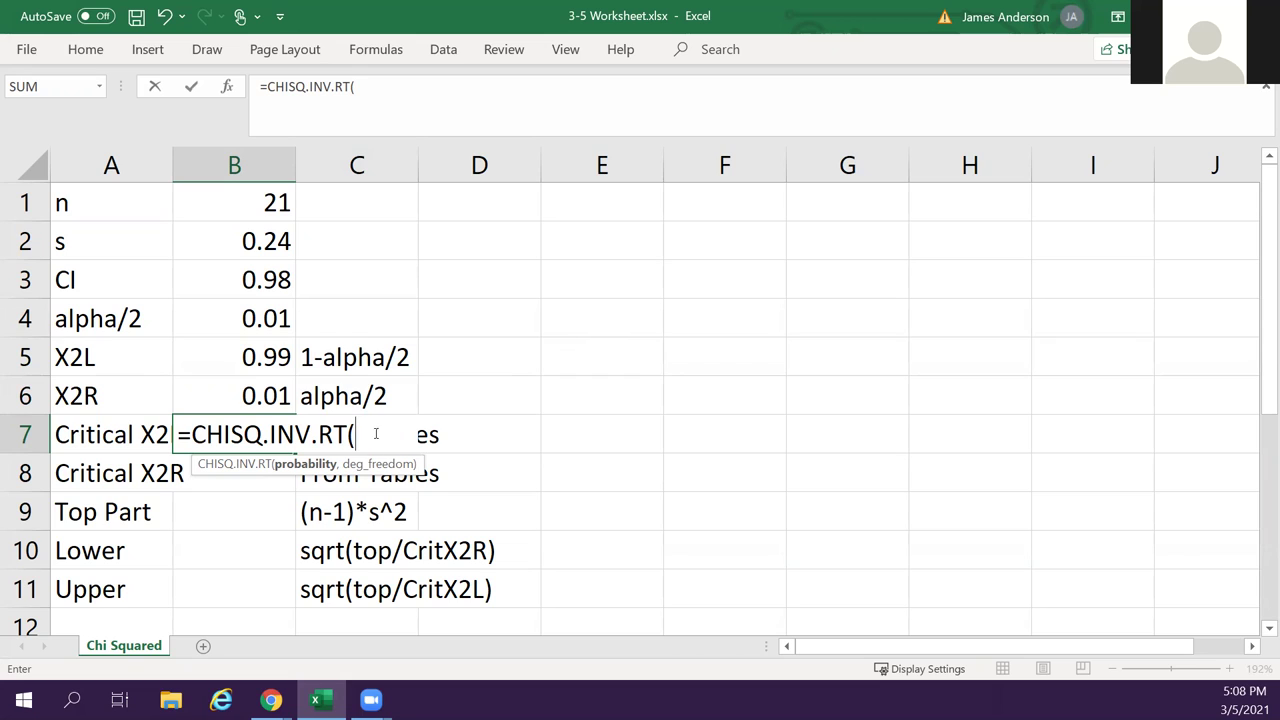
click(238, 353)
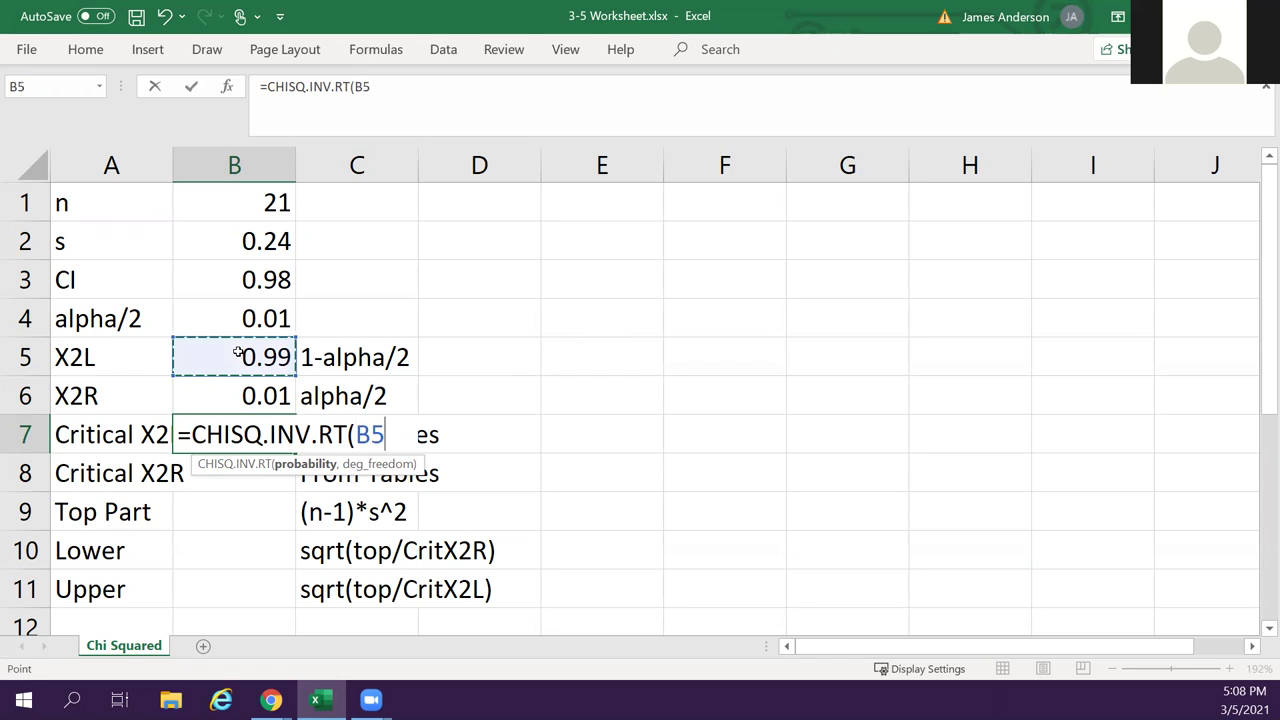
text(.)
text(B1-1)
key(BackSpace)
key(BackSpace)
key(BackSpace)
key(BackSpace)
key(BackSpace)
text(,B1-1)
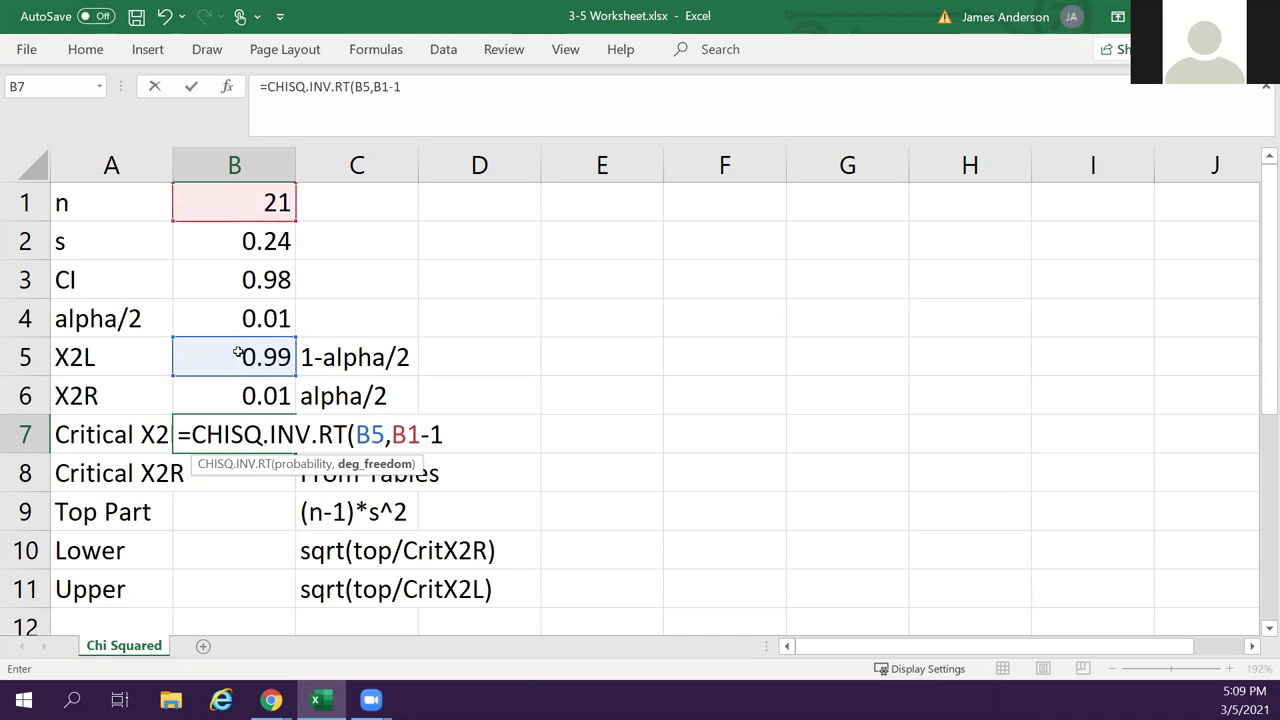
text())
key(Return)
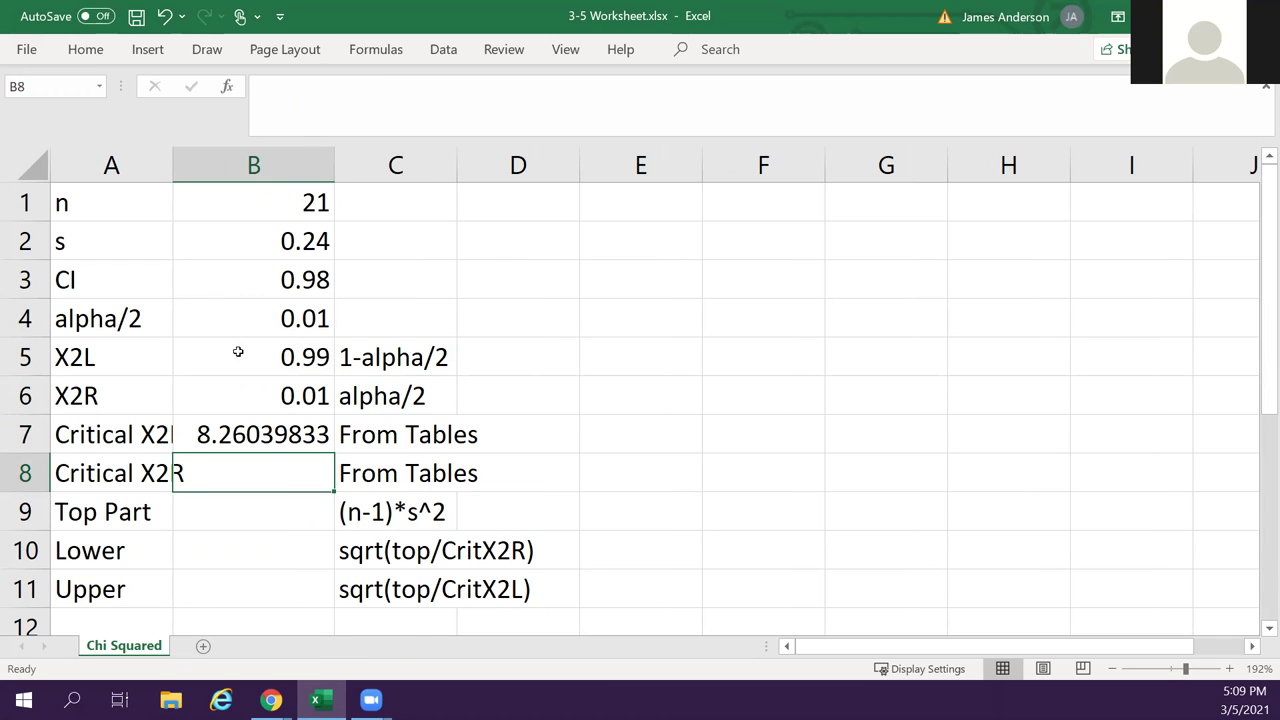
Enter the formula =CHISQ.INV.RT(B6,B1-1) in B8 to calculate Critical X2R.
text(=chi)
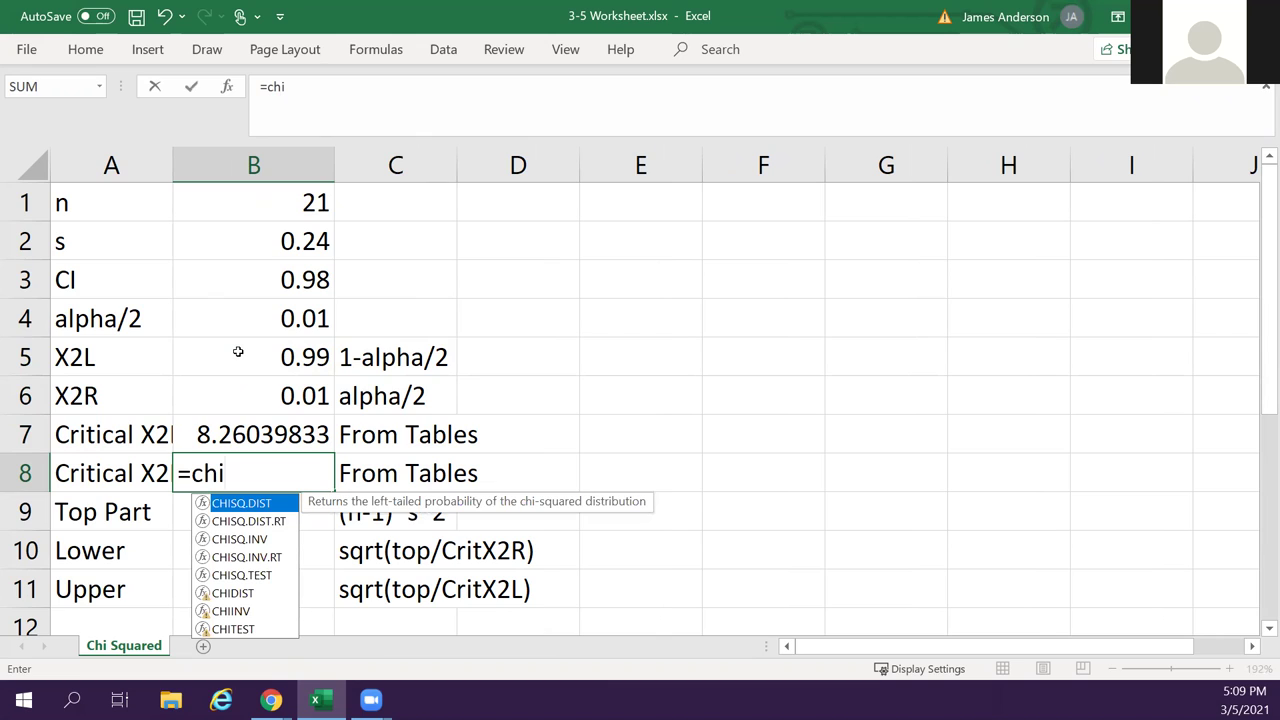
key(Down)
key(Down)
key(Down)
key(Tab)
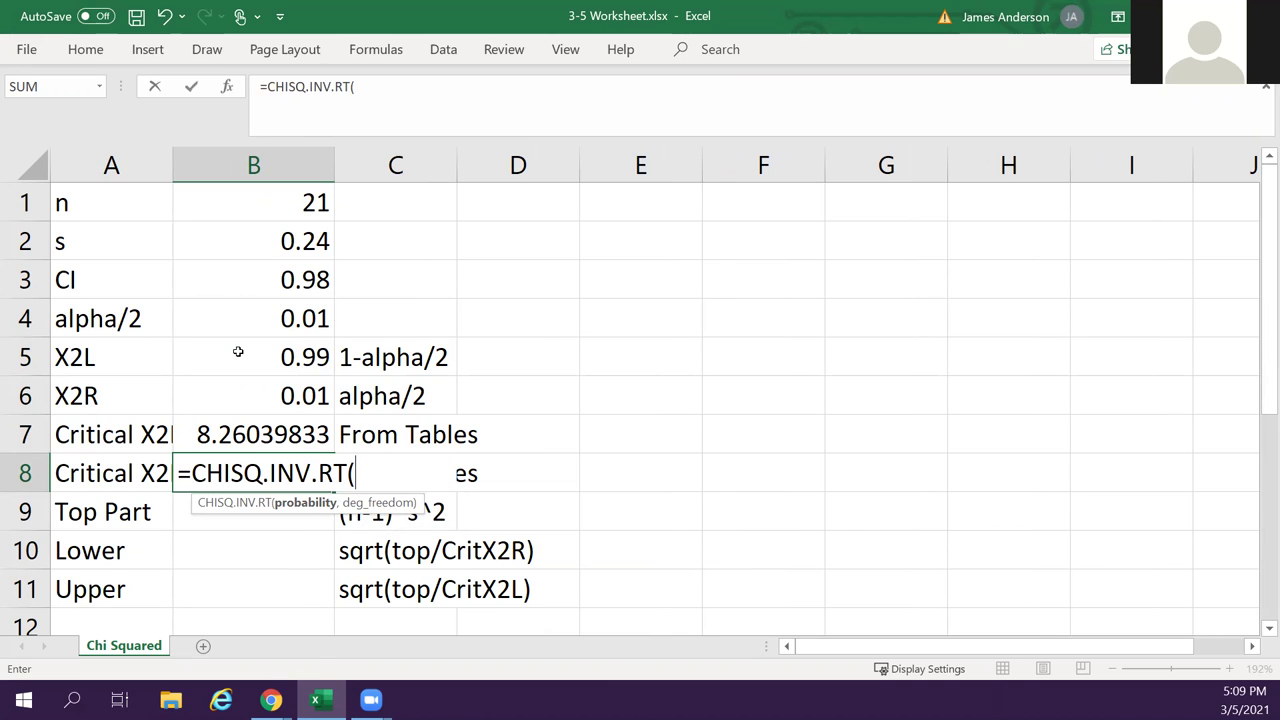
click(299, 401)
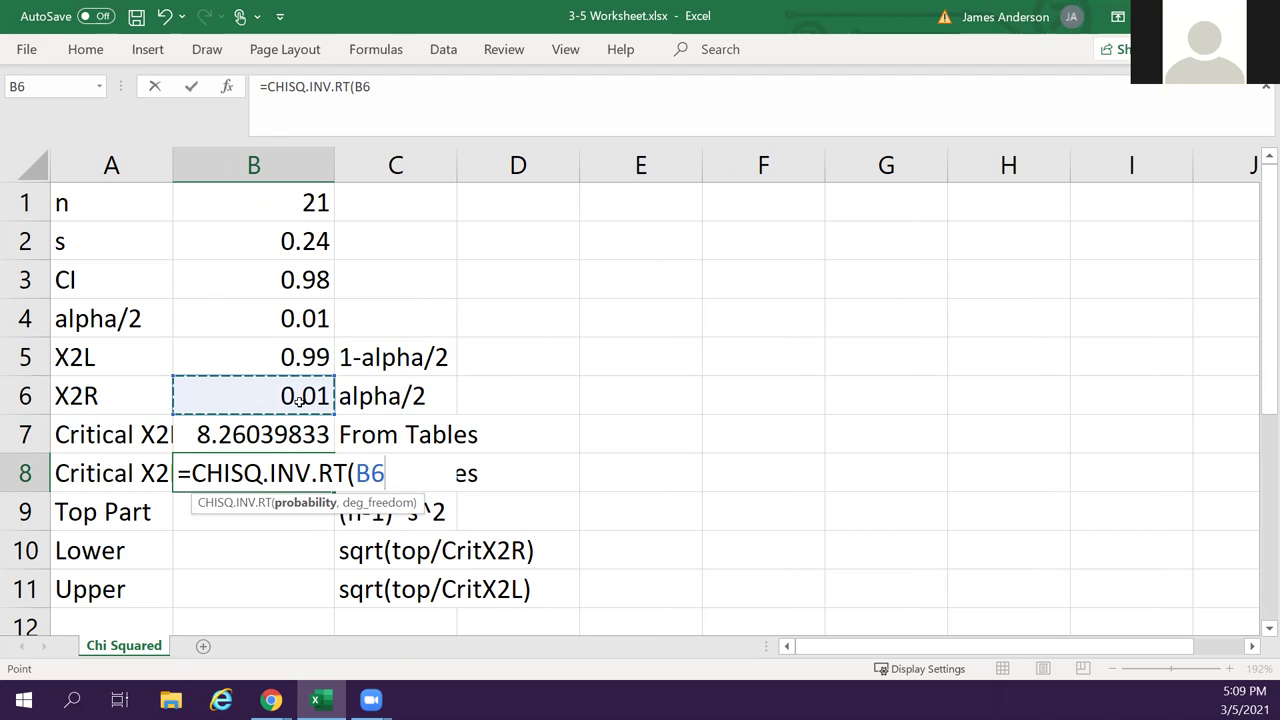
text(,)
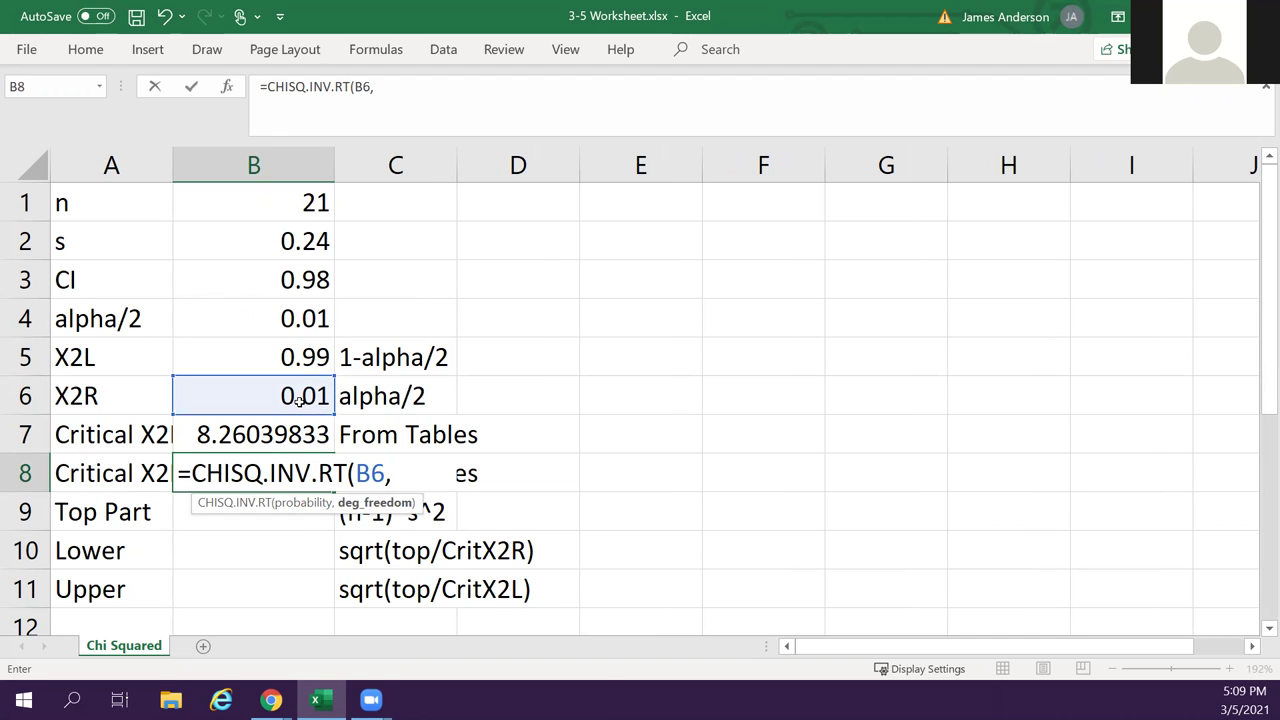
text(B1-)
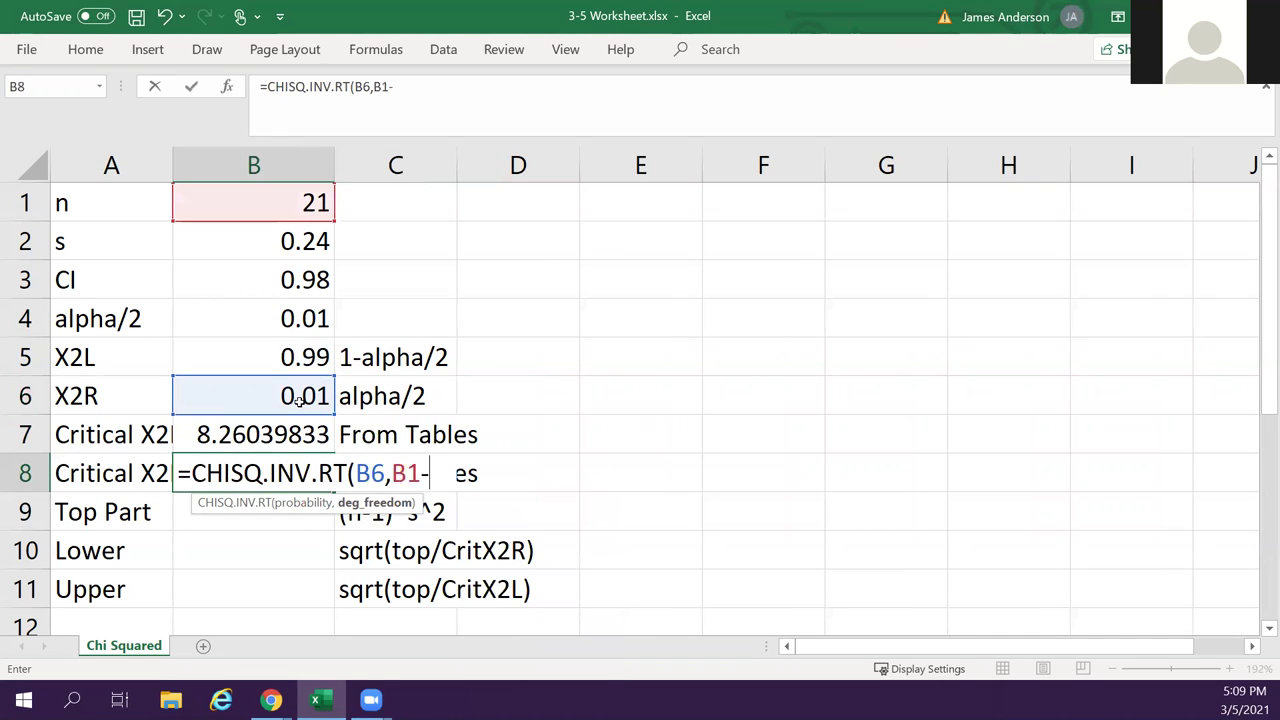
text(1))
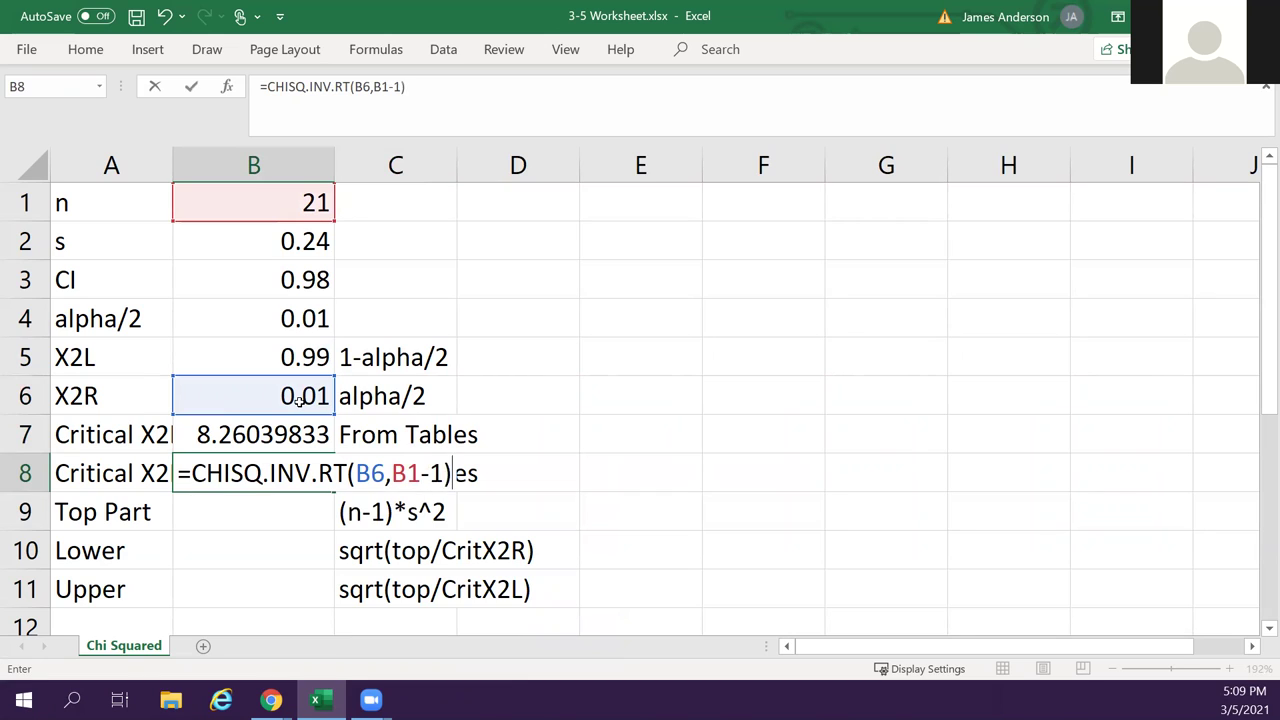
key(Return)
Fill the input cells B1:B3 for n, s and CI with yellow.
key(Up)
key(Up)
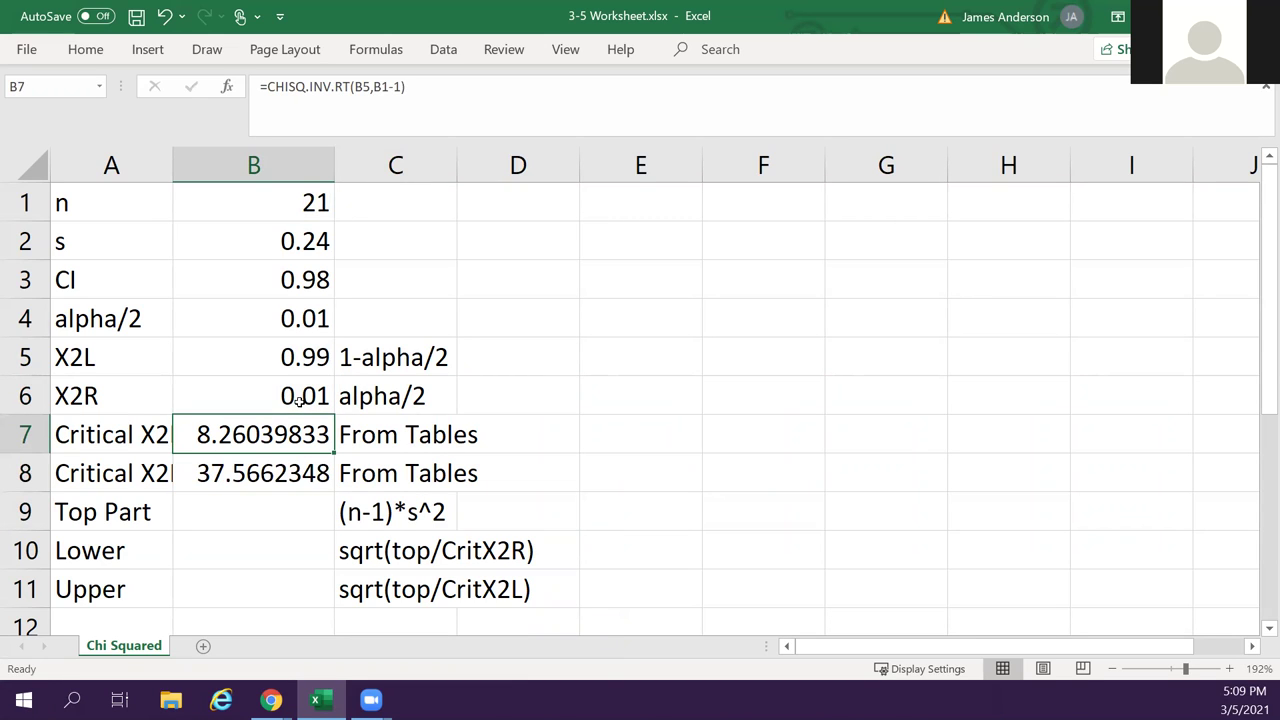
key(Down)
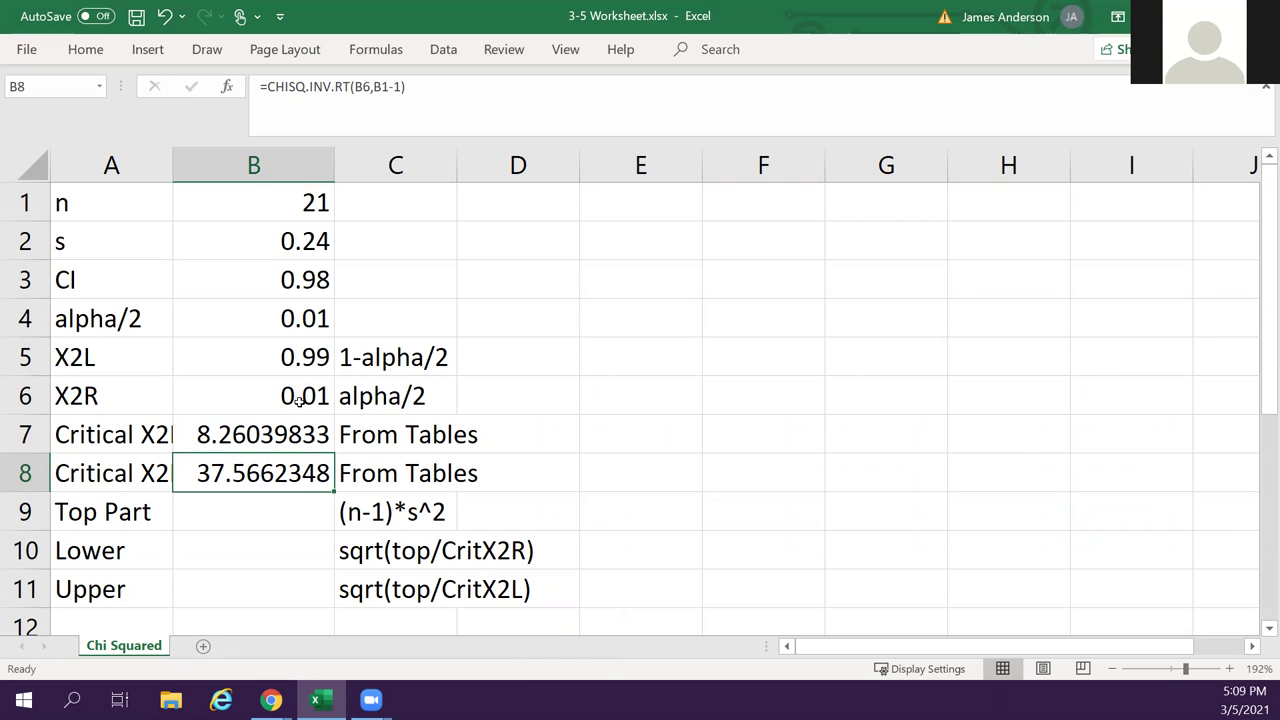
key(Up)
key(Up)
key(Up)
key(Up)
key(Up)
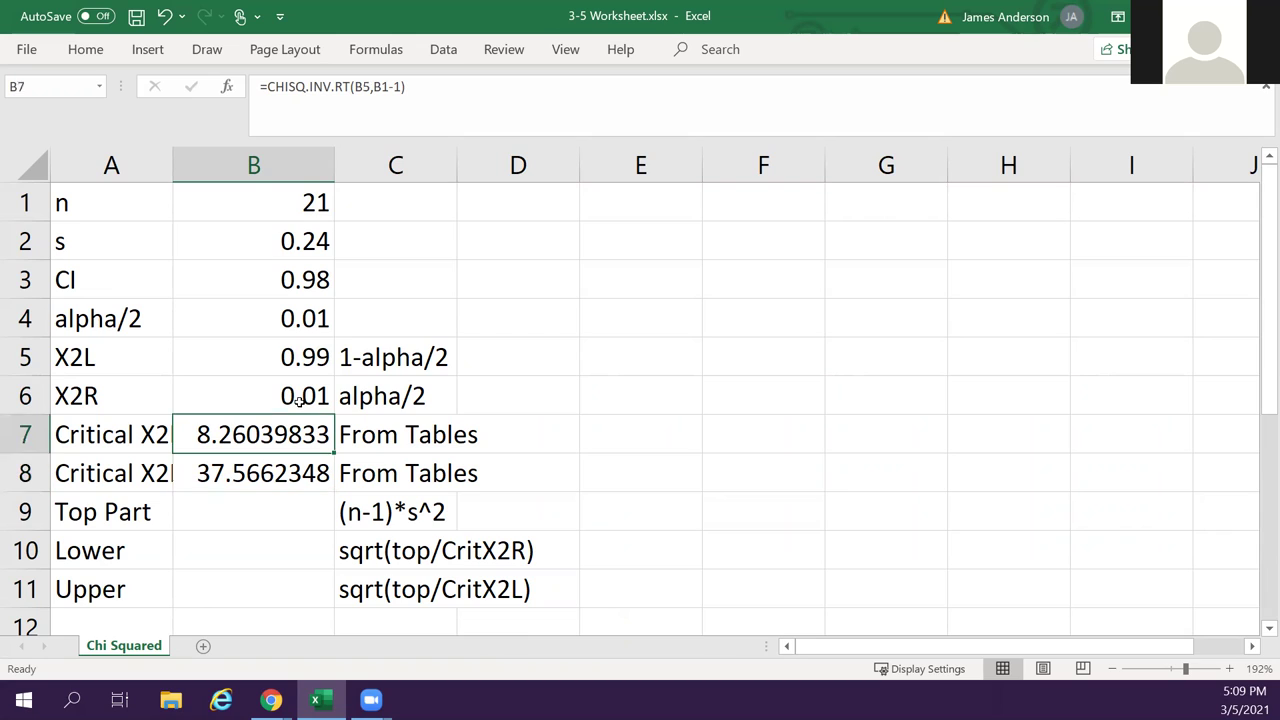
key(shift+Up)
key(shift+Up)
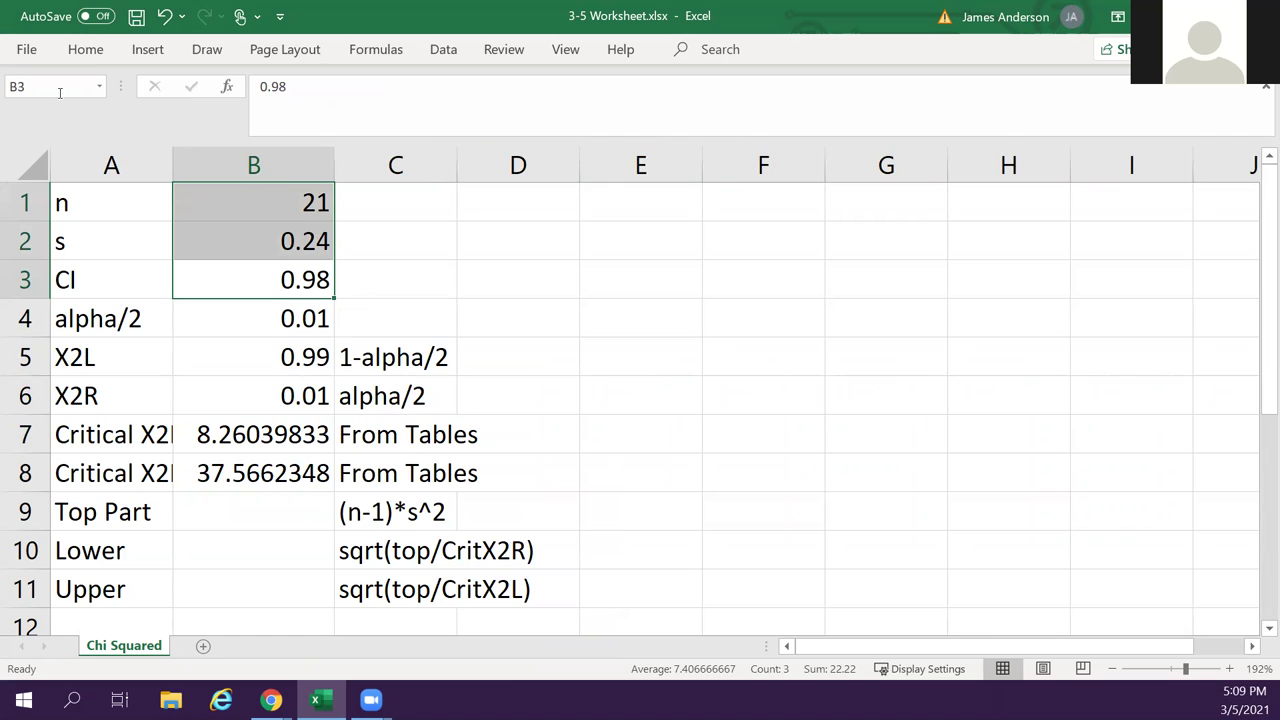
click(75, 50)
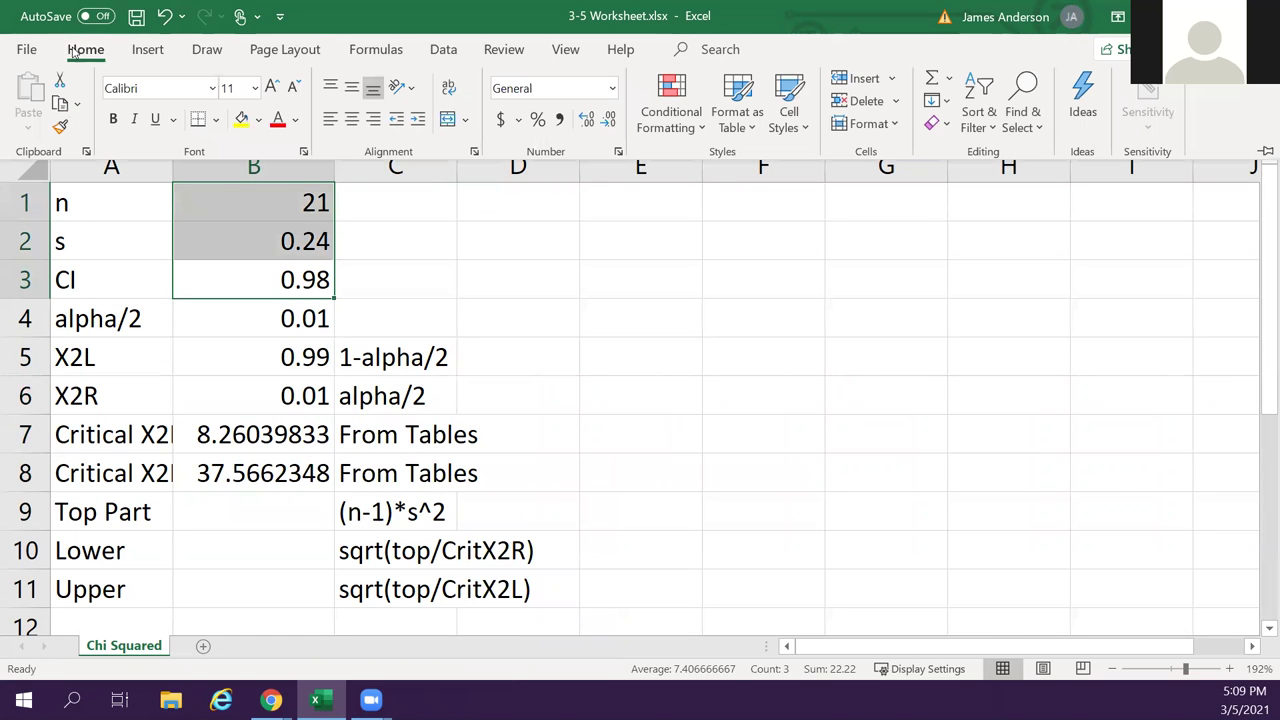
click(241, 119)
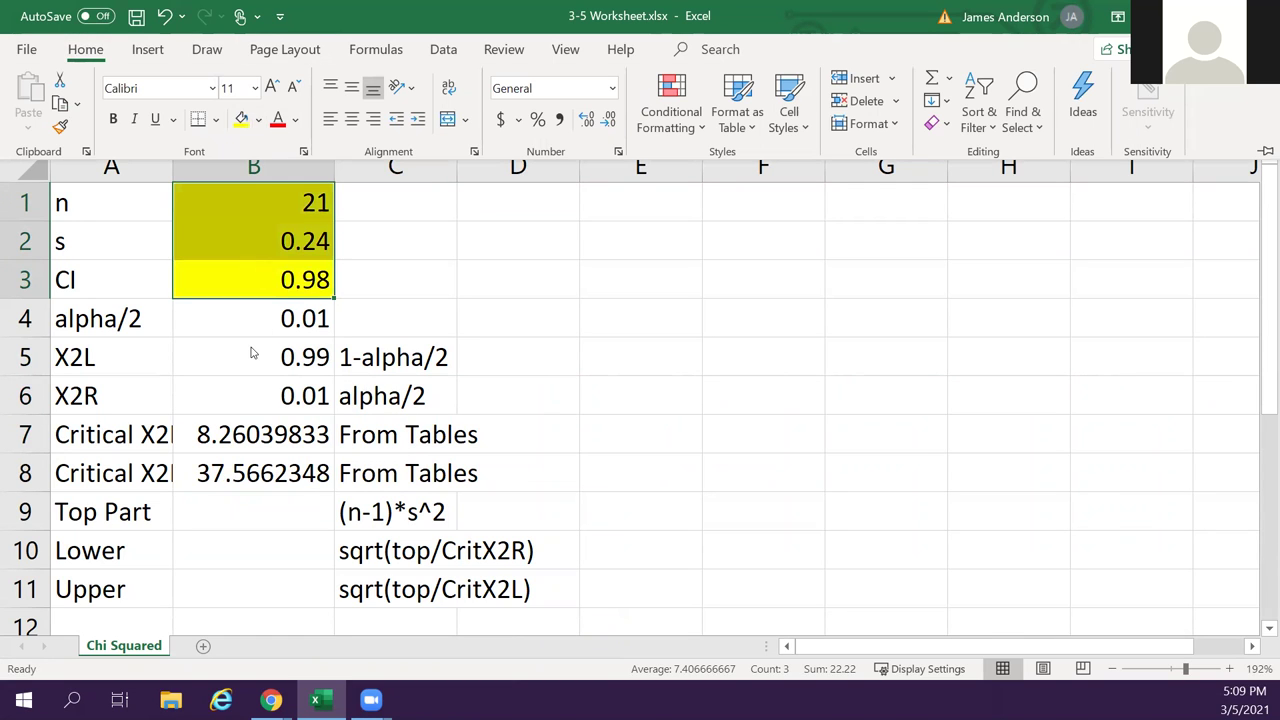
Enter the formula =(B1-1)*B2^2 in B9 to calculate the Top Part.
click(262, 512)
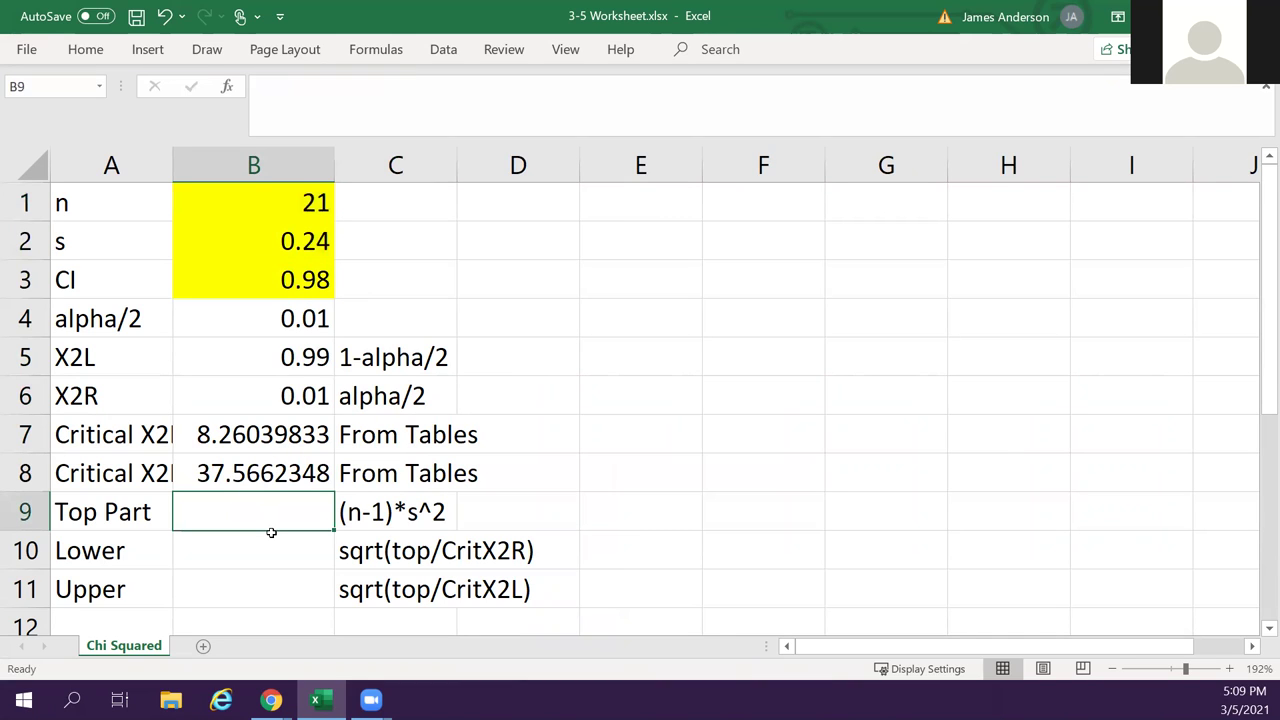
text(=)
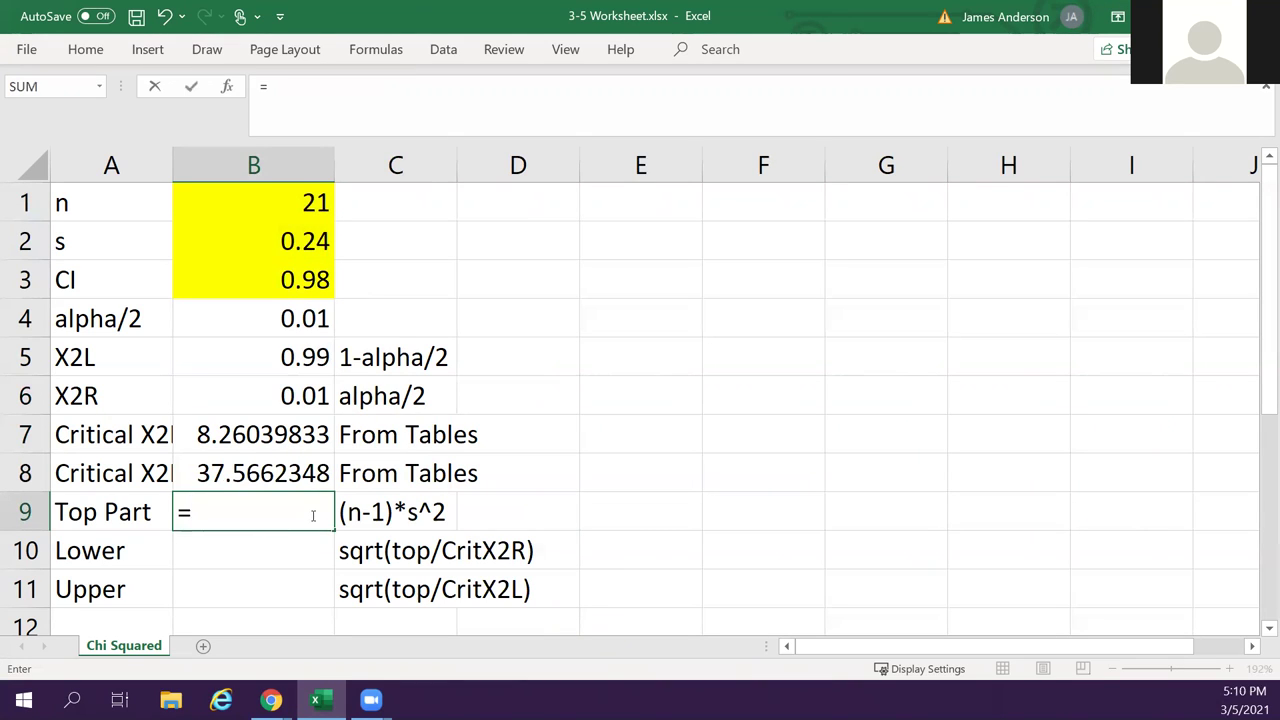
text(()
click(262, 199)
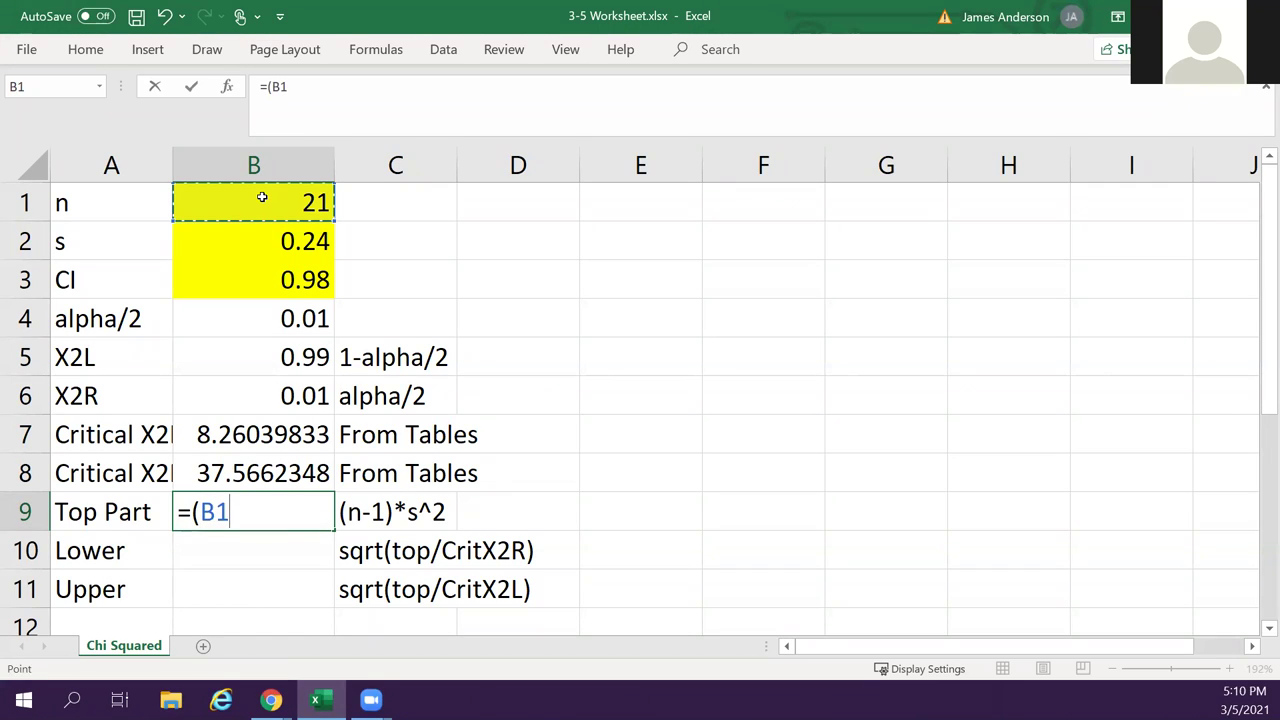
text(-1)*)
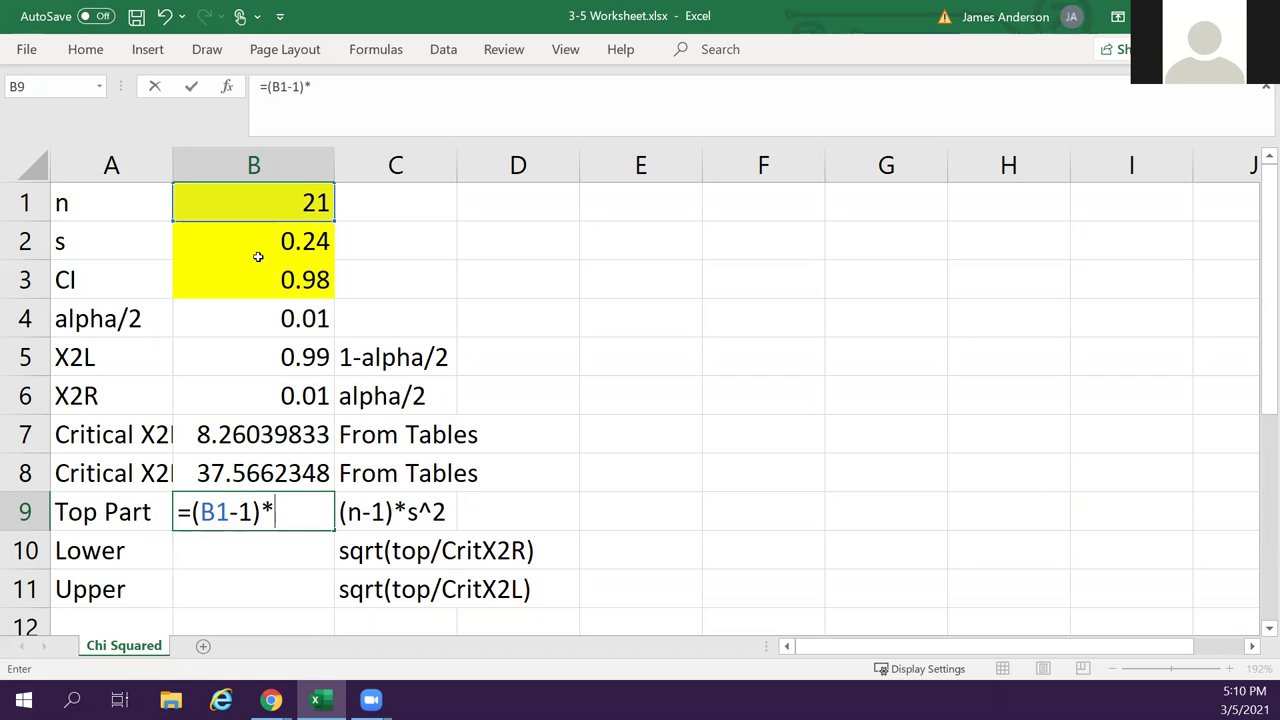
click(259, 243)
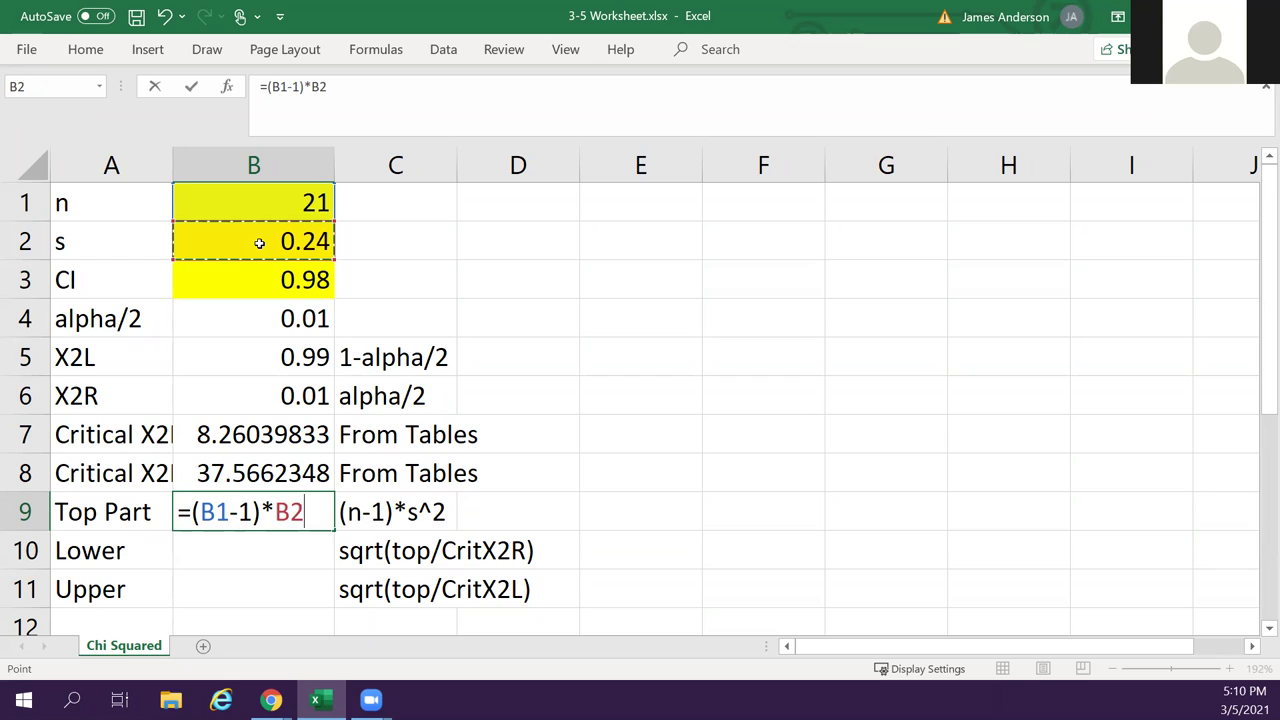
text(^2)
key(Return)
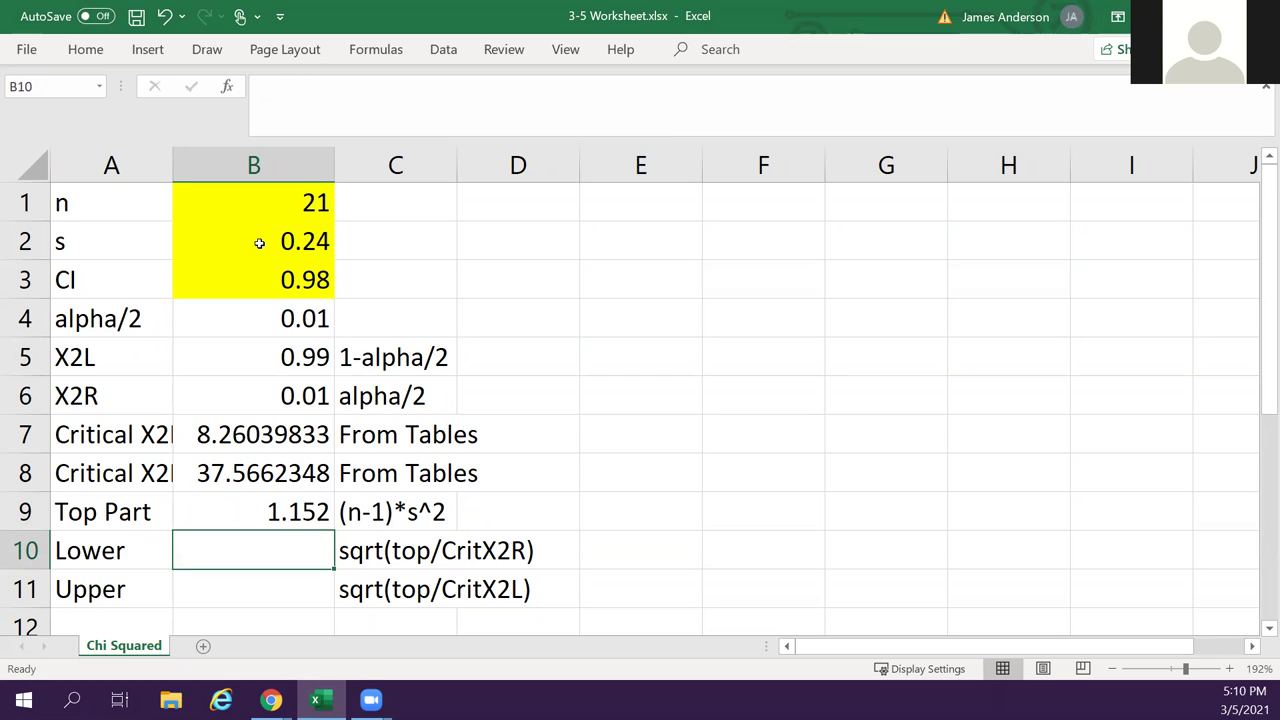
Enter the formula =sqrt(B9/B8) in B10 to calculate the Lower limit.
key(Right)
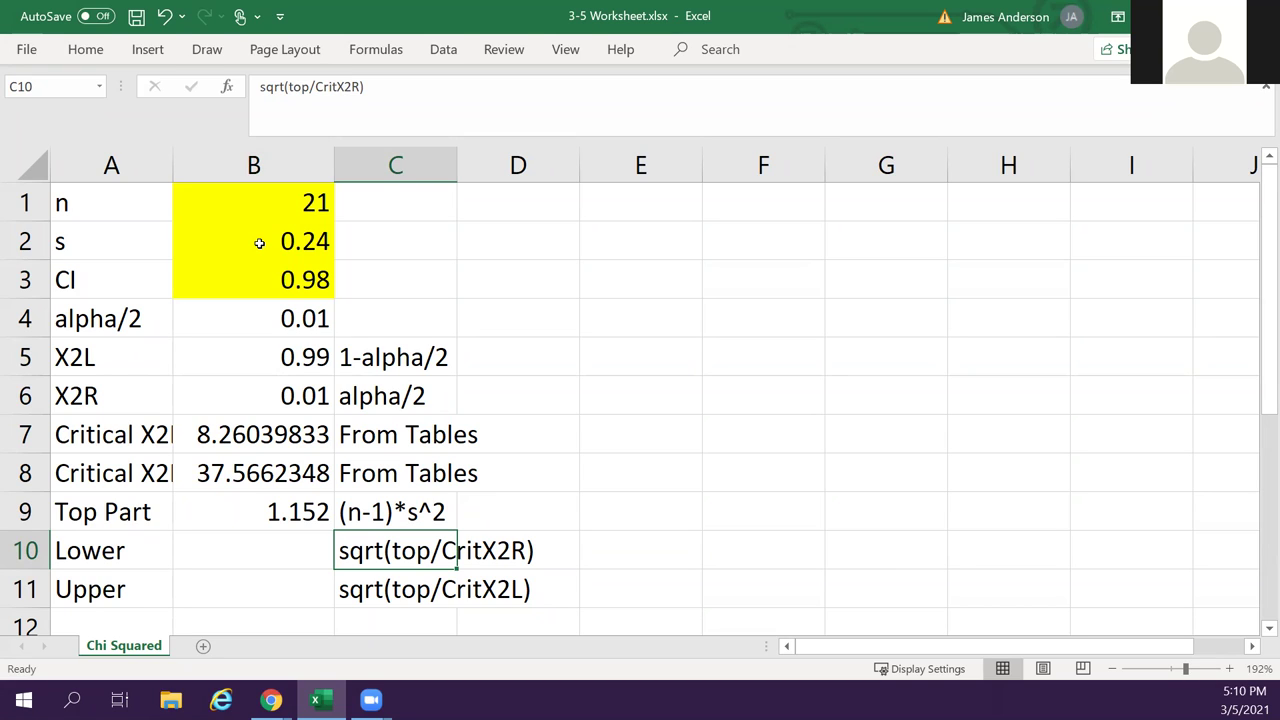
key(Left)
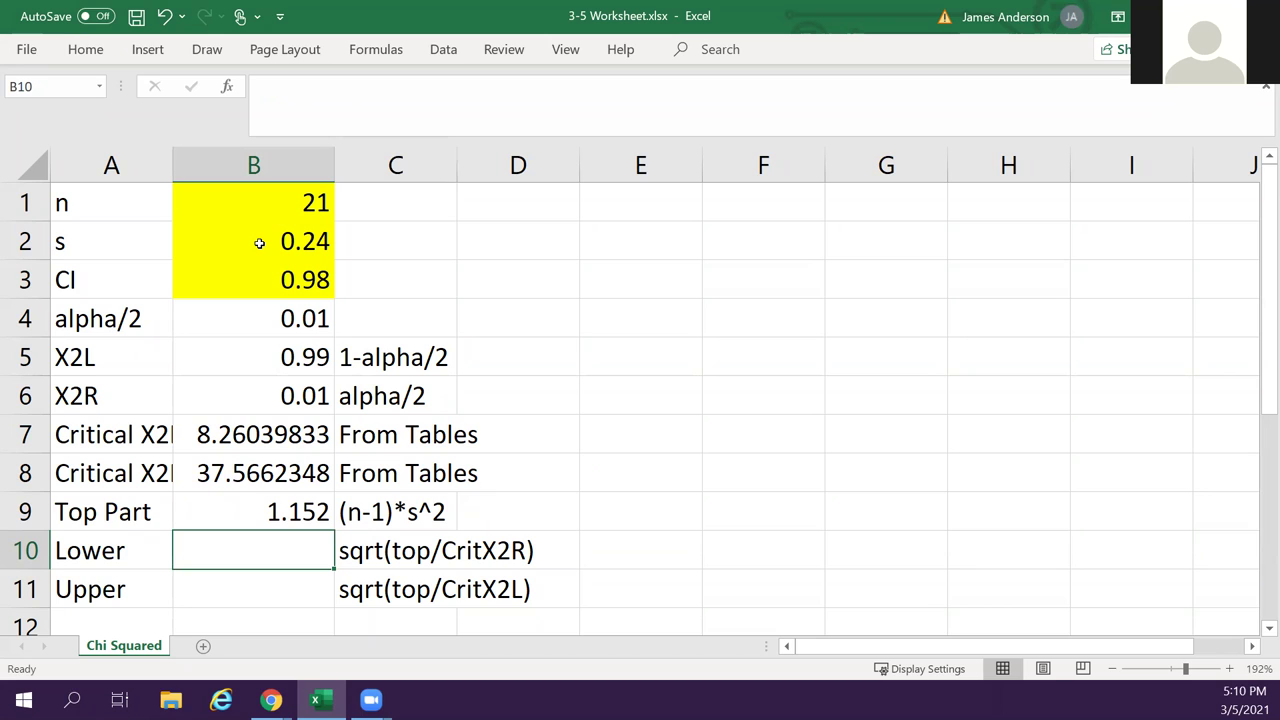
text(=)
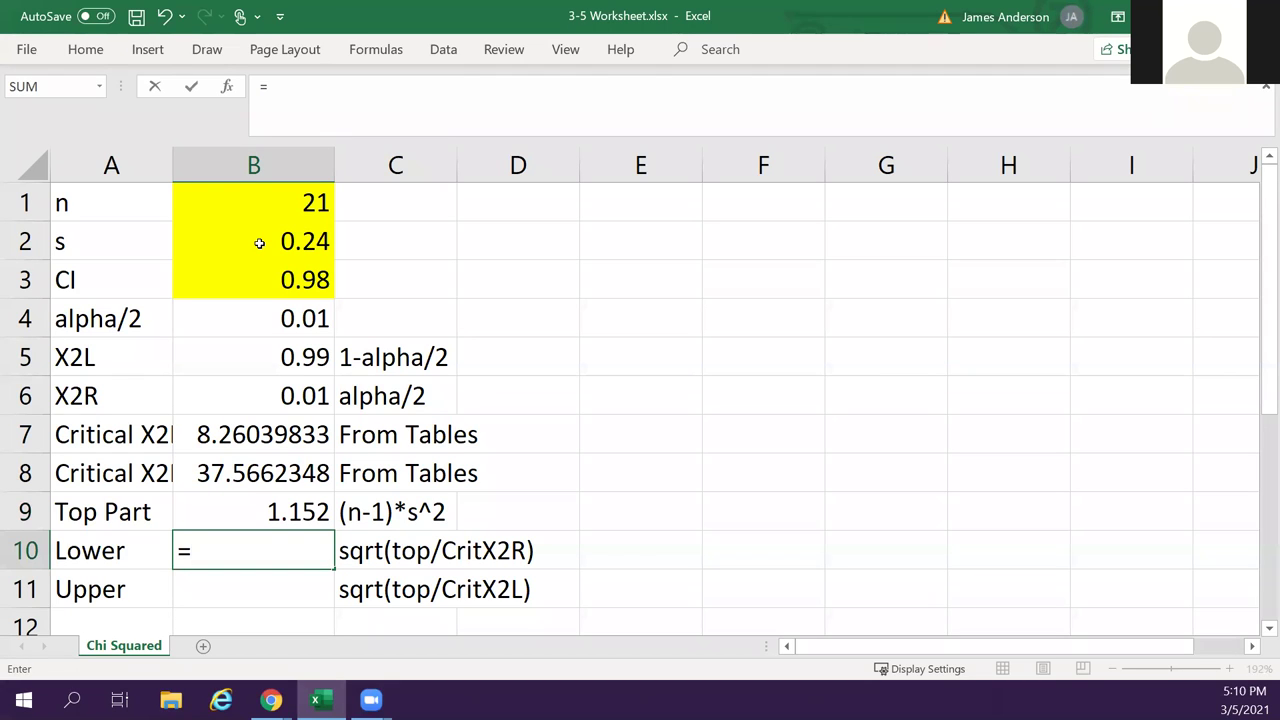
text(sqrt()
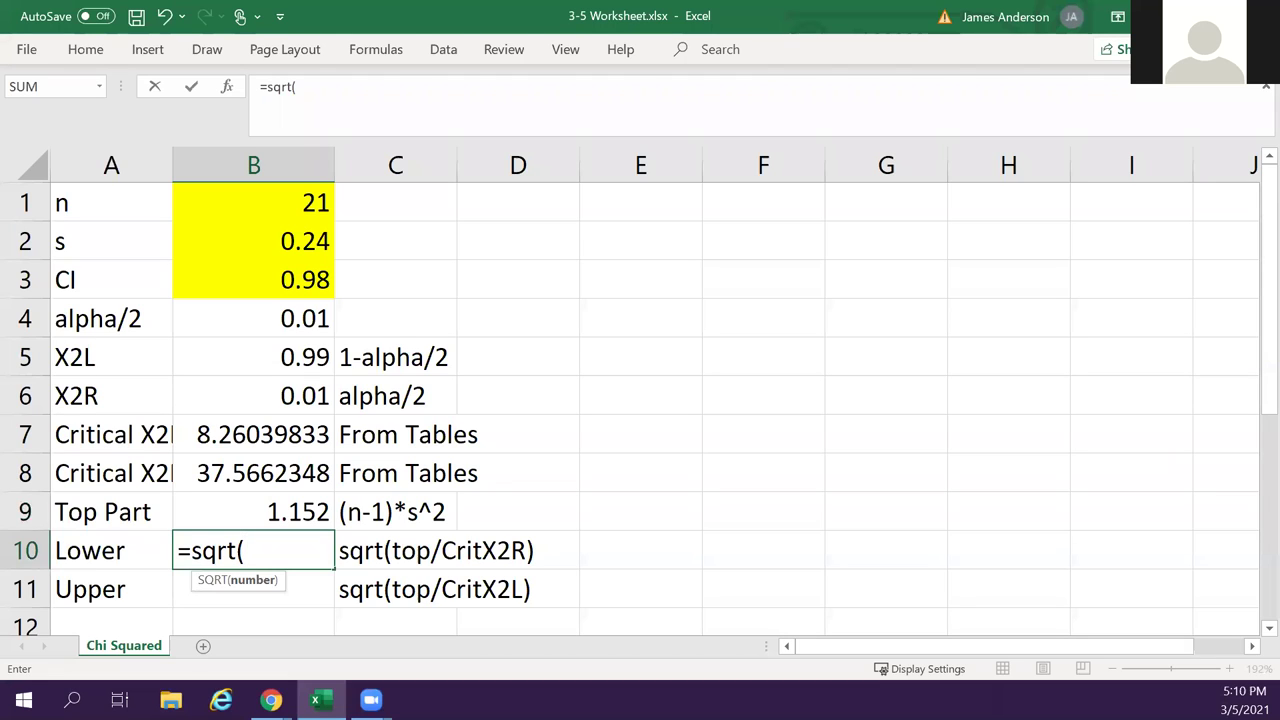
click(309, 511)
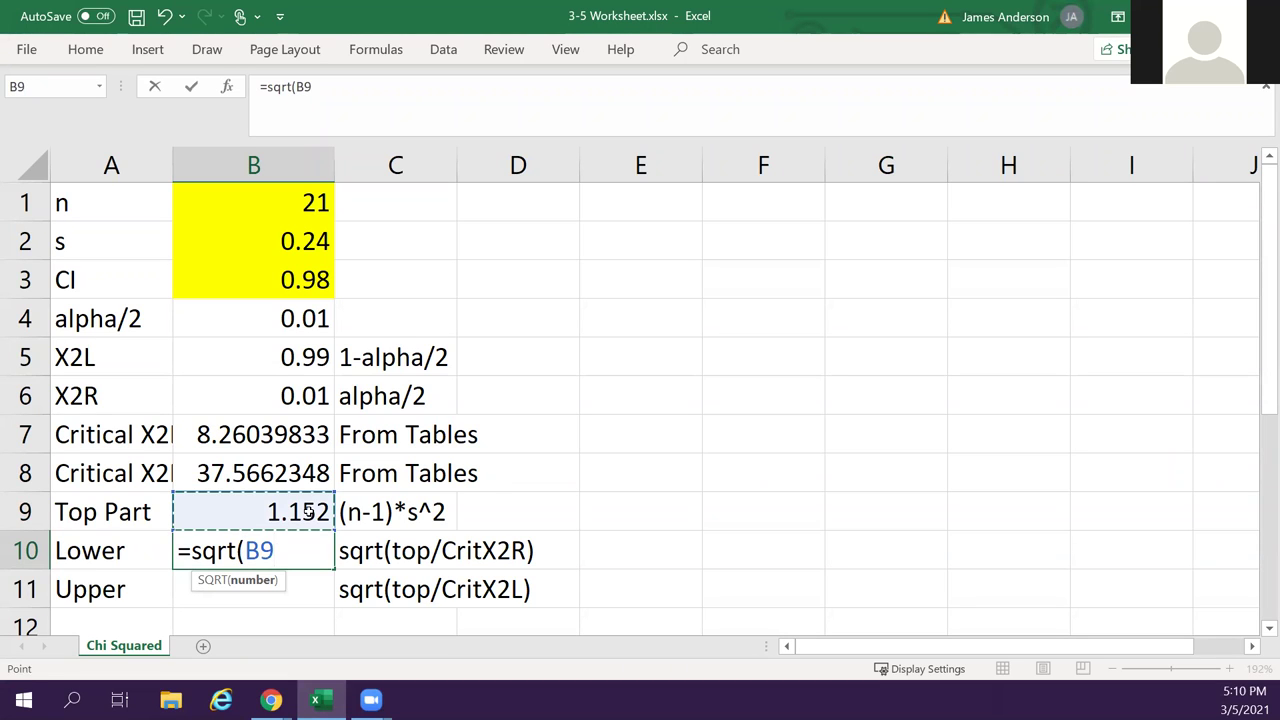
text(/)
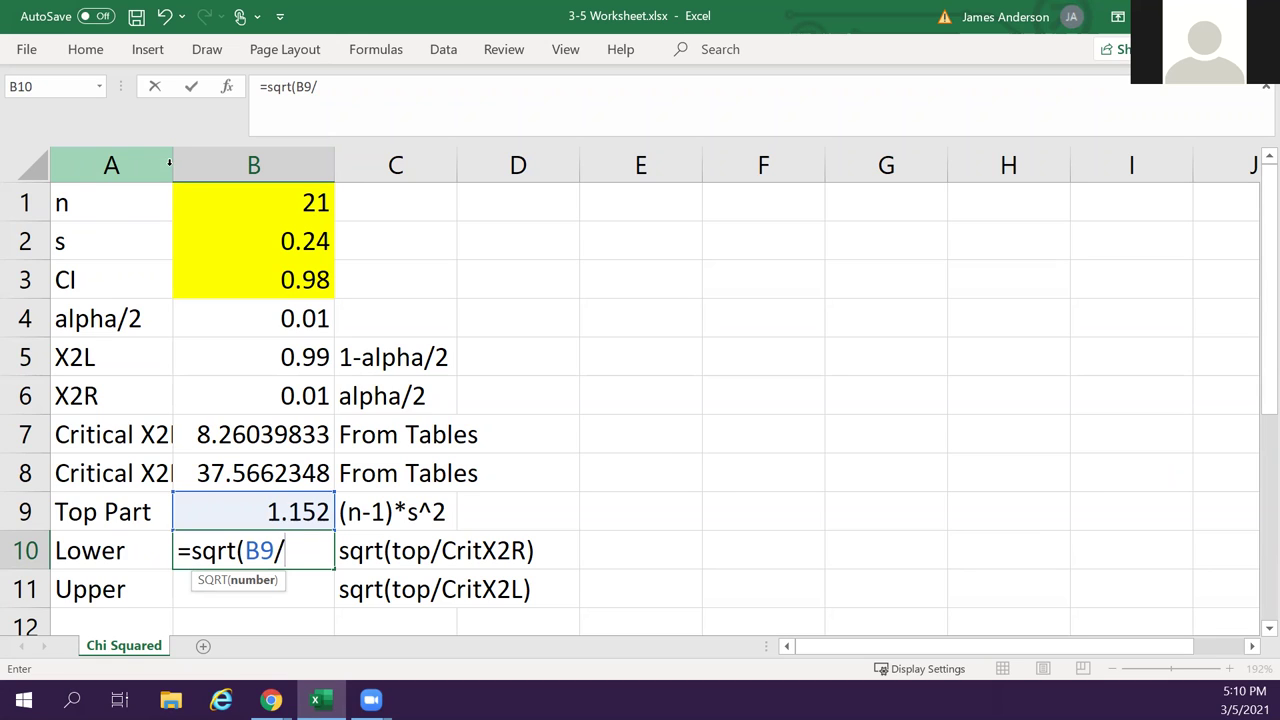
text(B8)
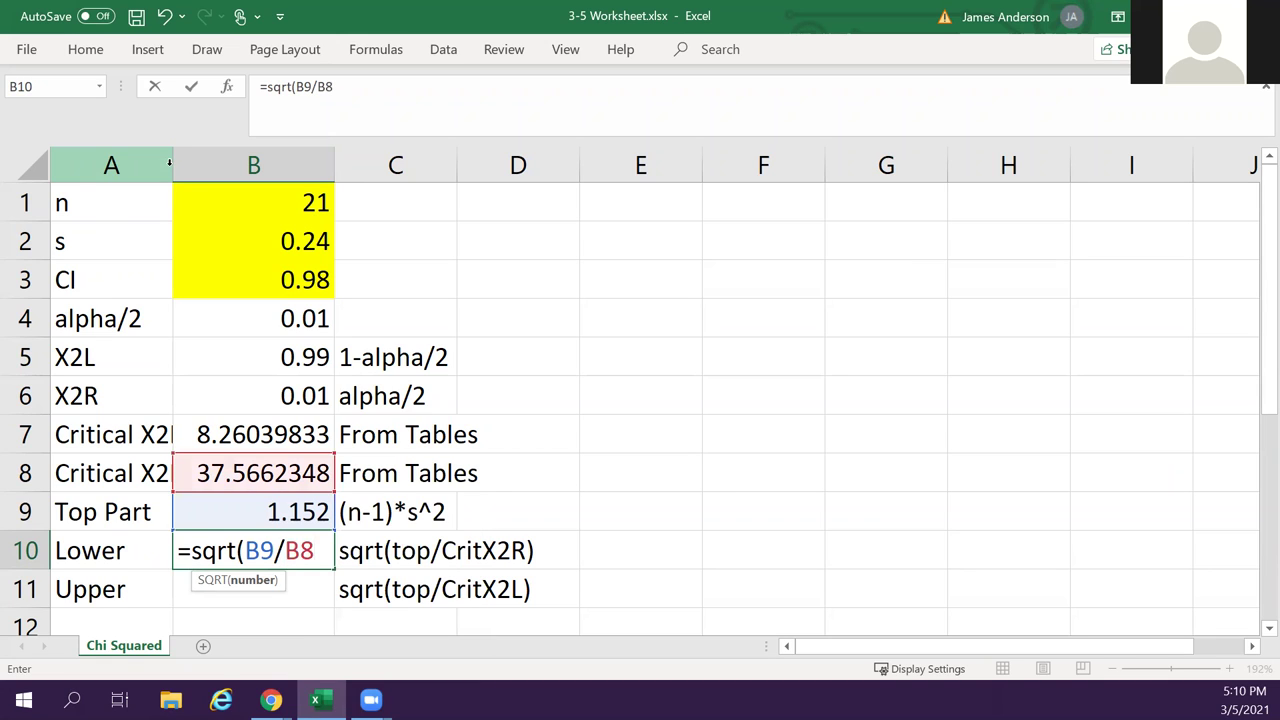
text())
key(Return)
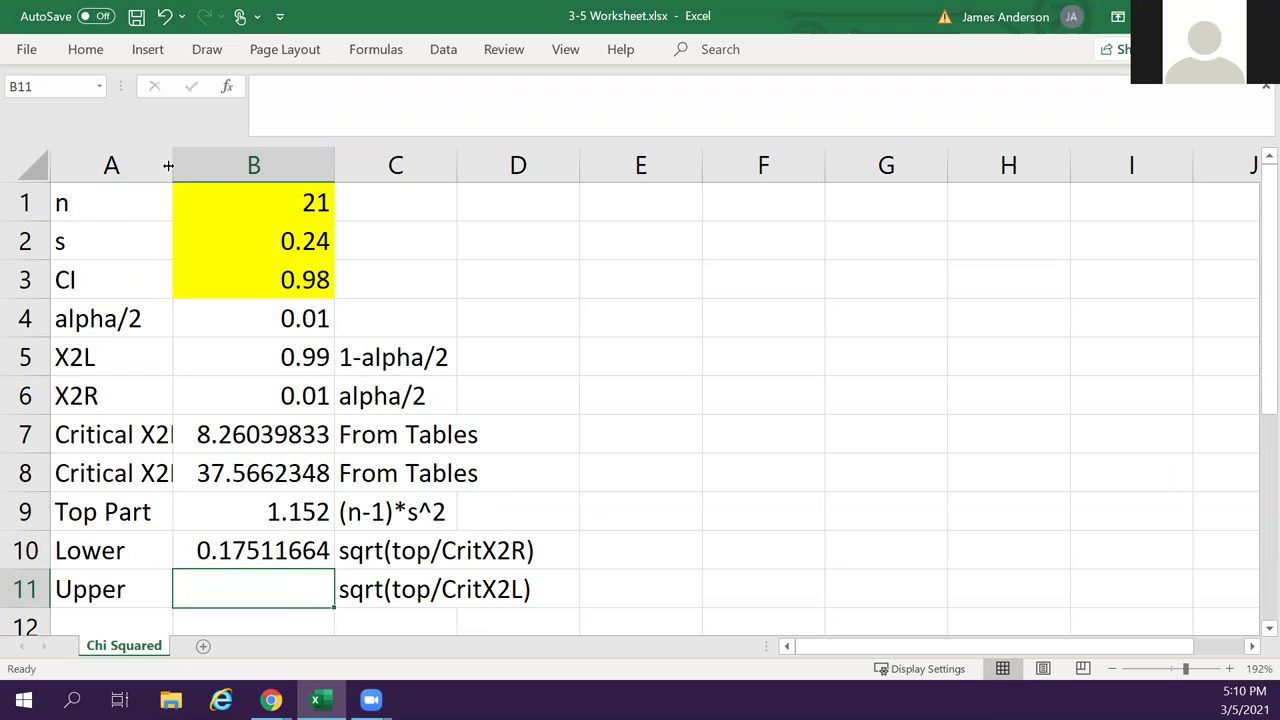
Autofit column A to its labels and enter the formula =sqrt(B9/B7) in B11 to calculate the Upper limit.
double_click(169, 166)
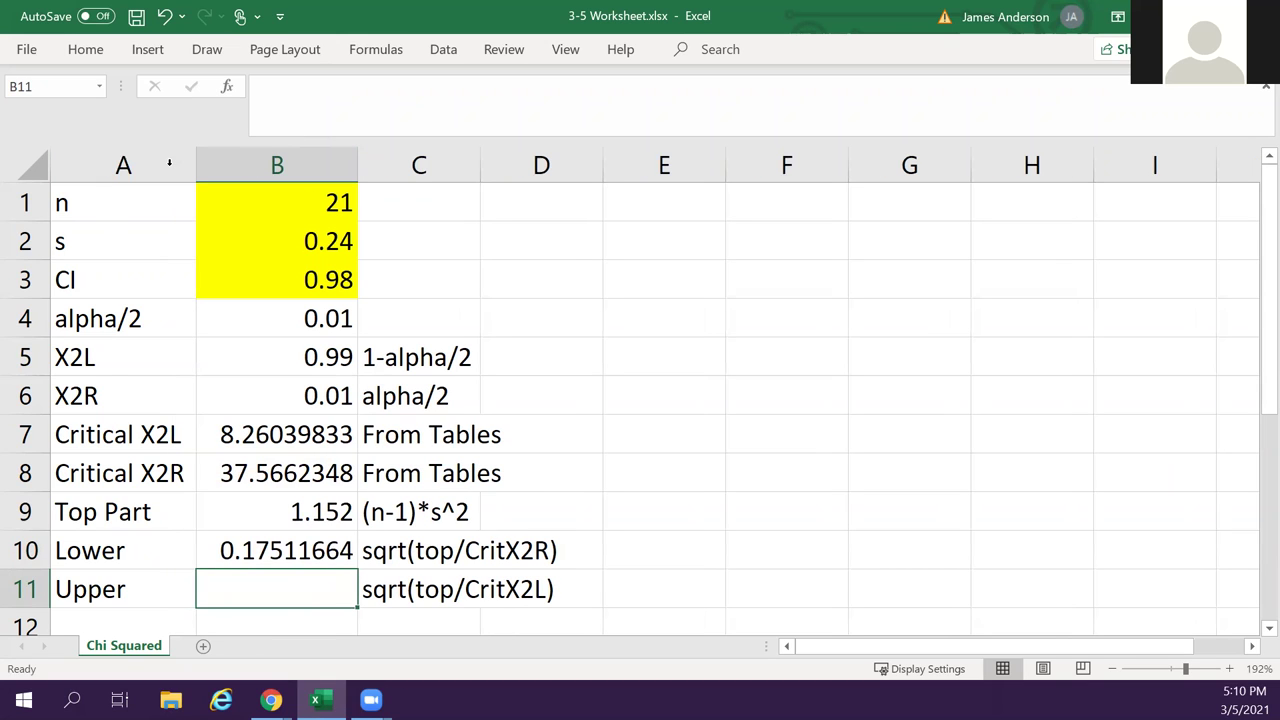
text(=s)
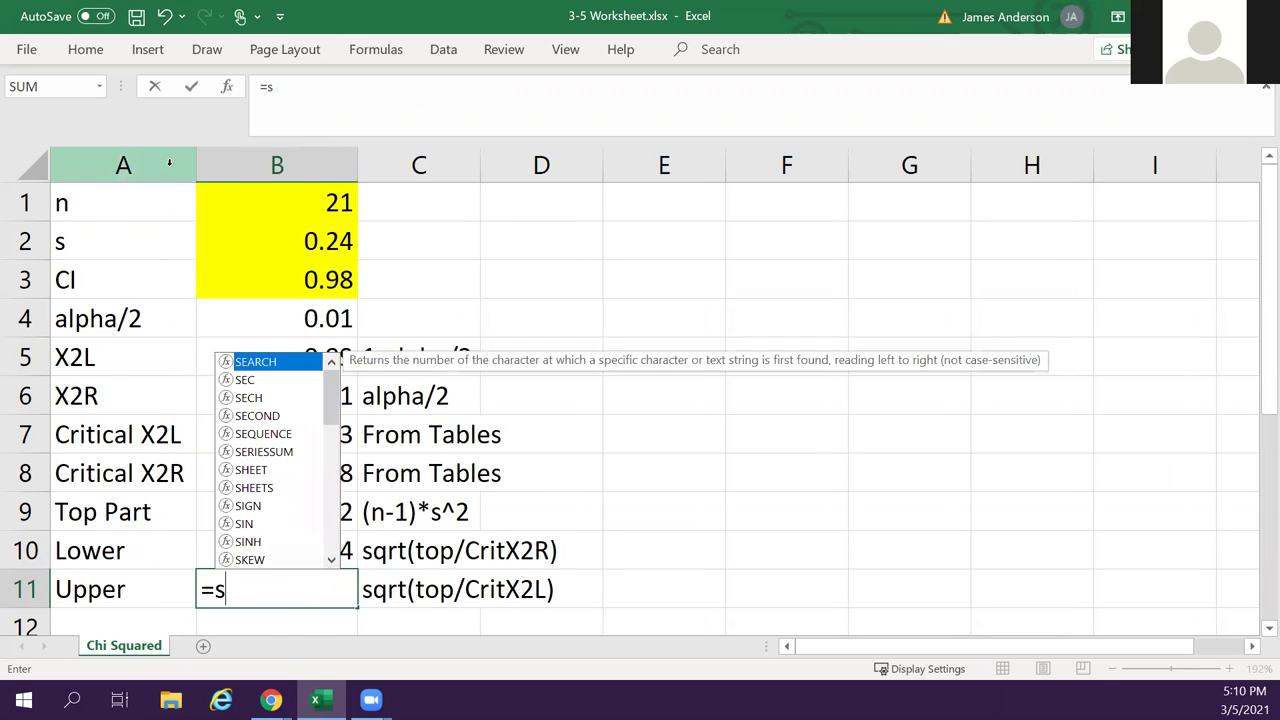
text(qrt()
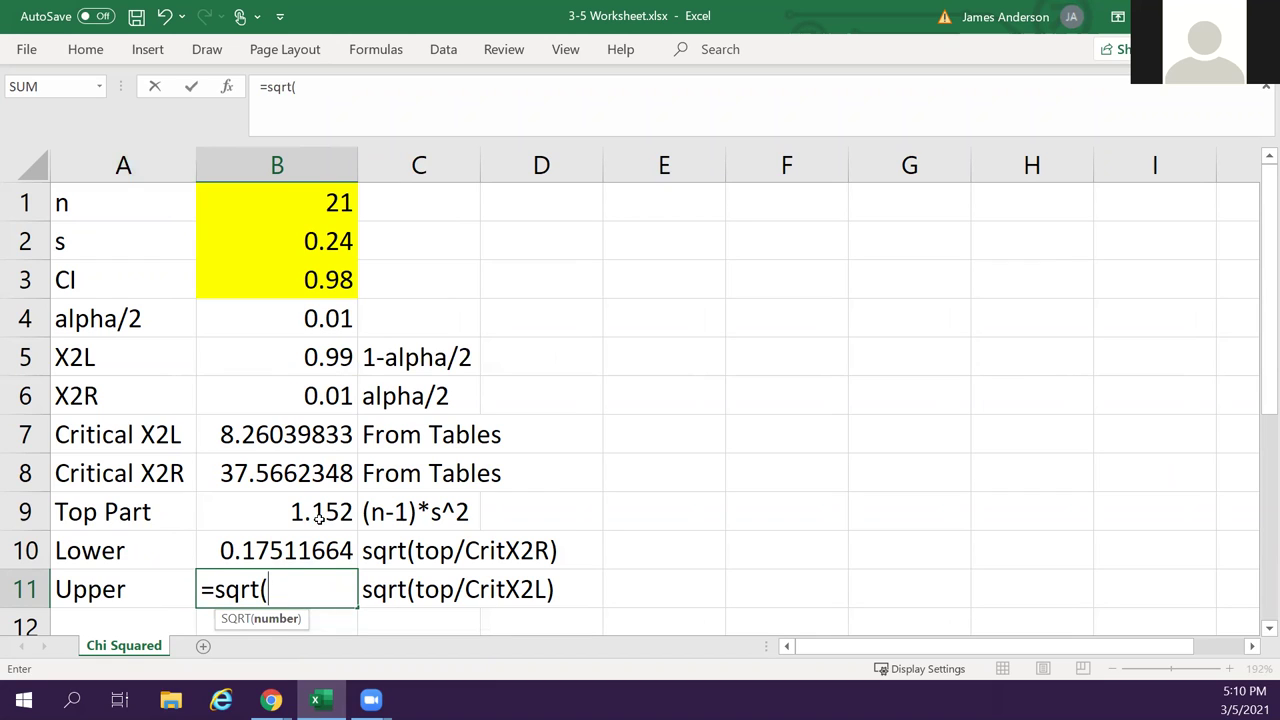
click(288, 522)
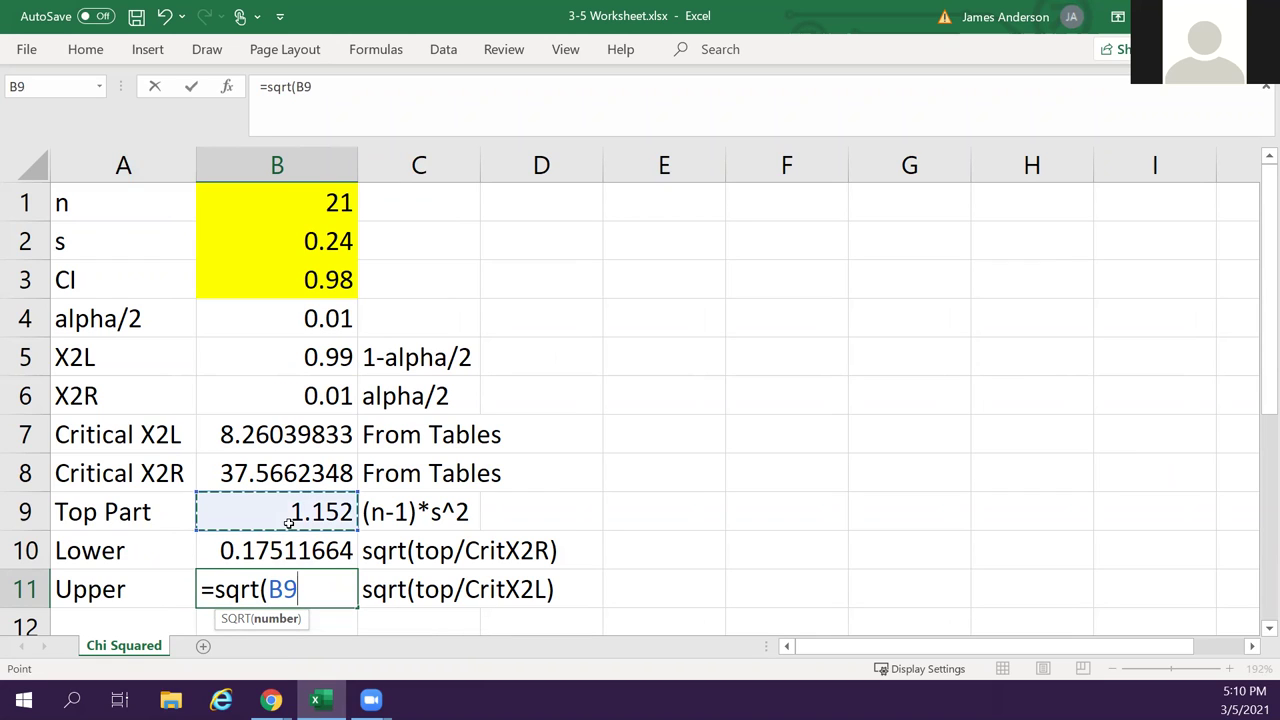
text(/)
click(270, 434)
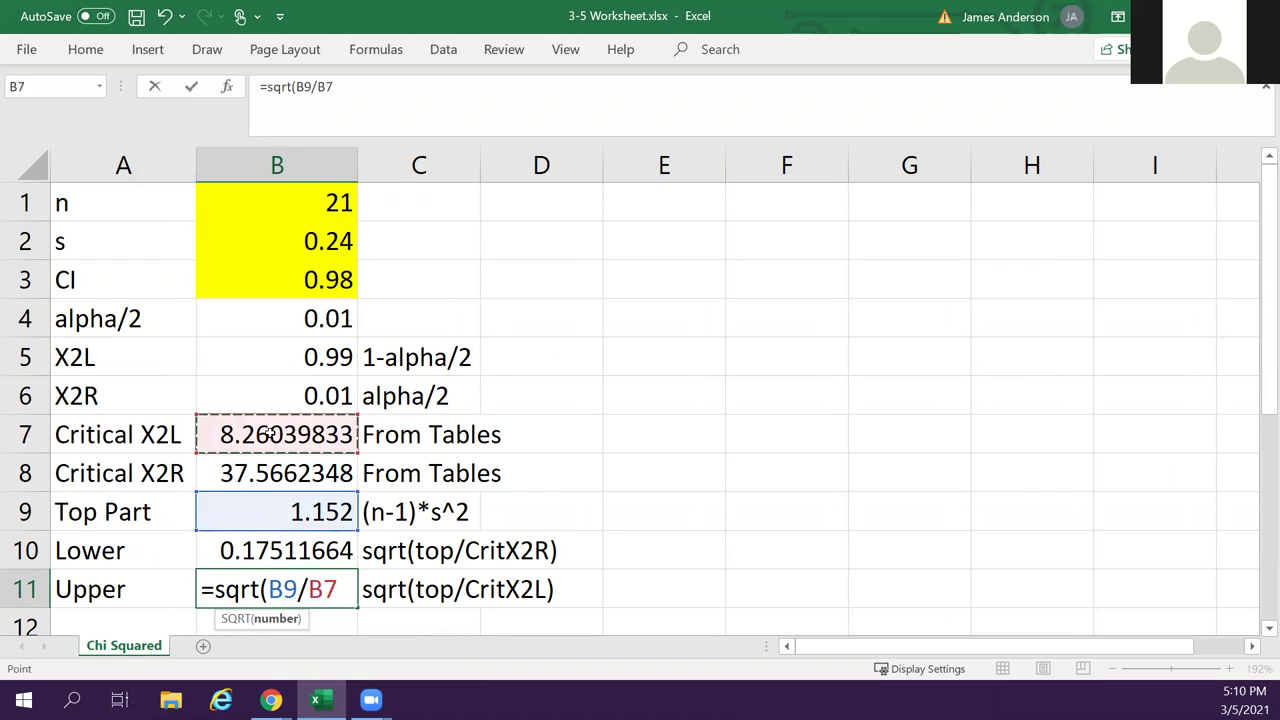
text())
key(Return)
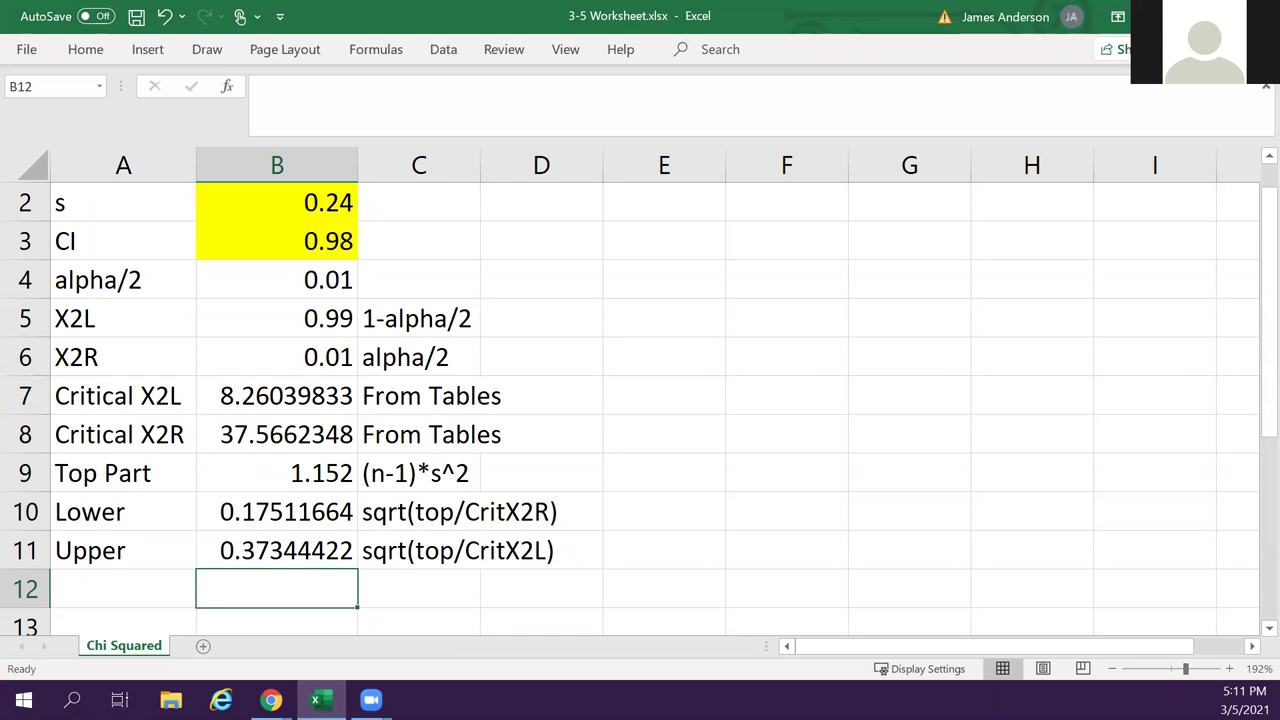
key(alt+Tab)
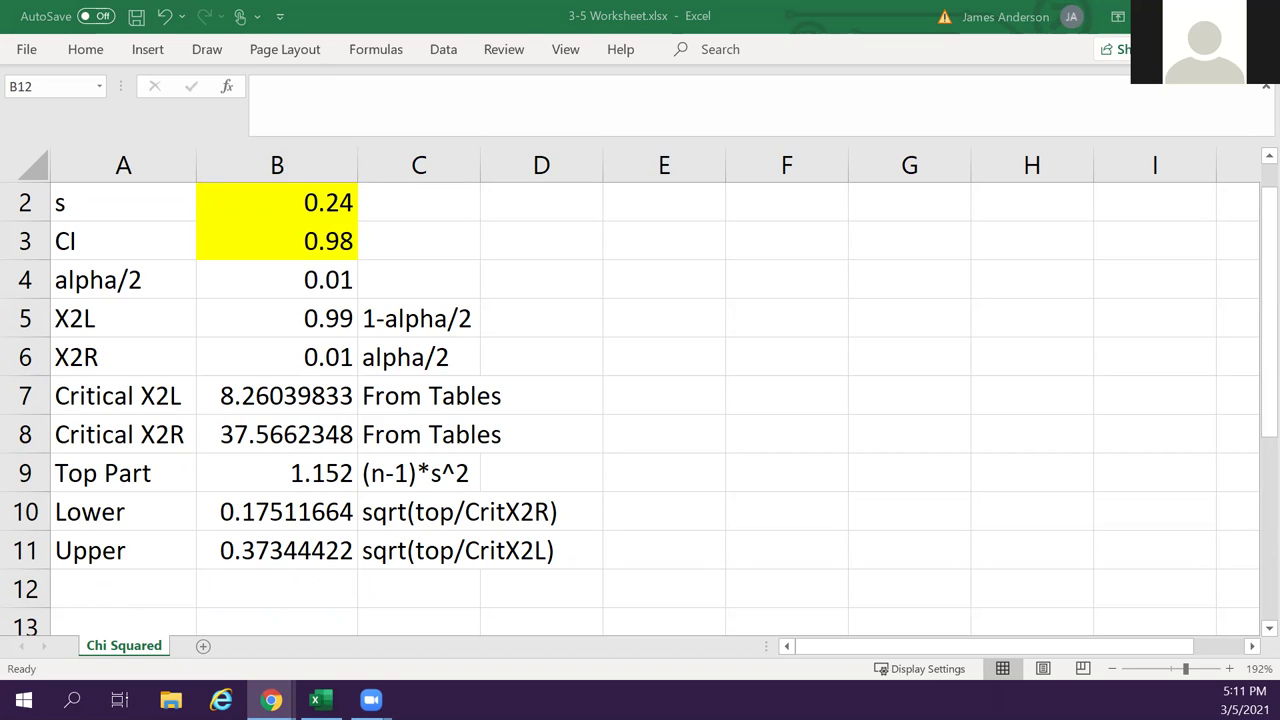
scroll(1181, 483, up, 1)
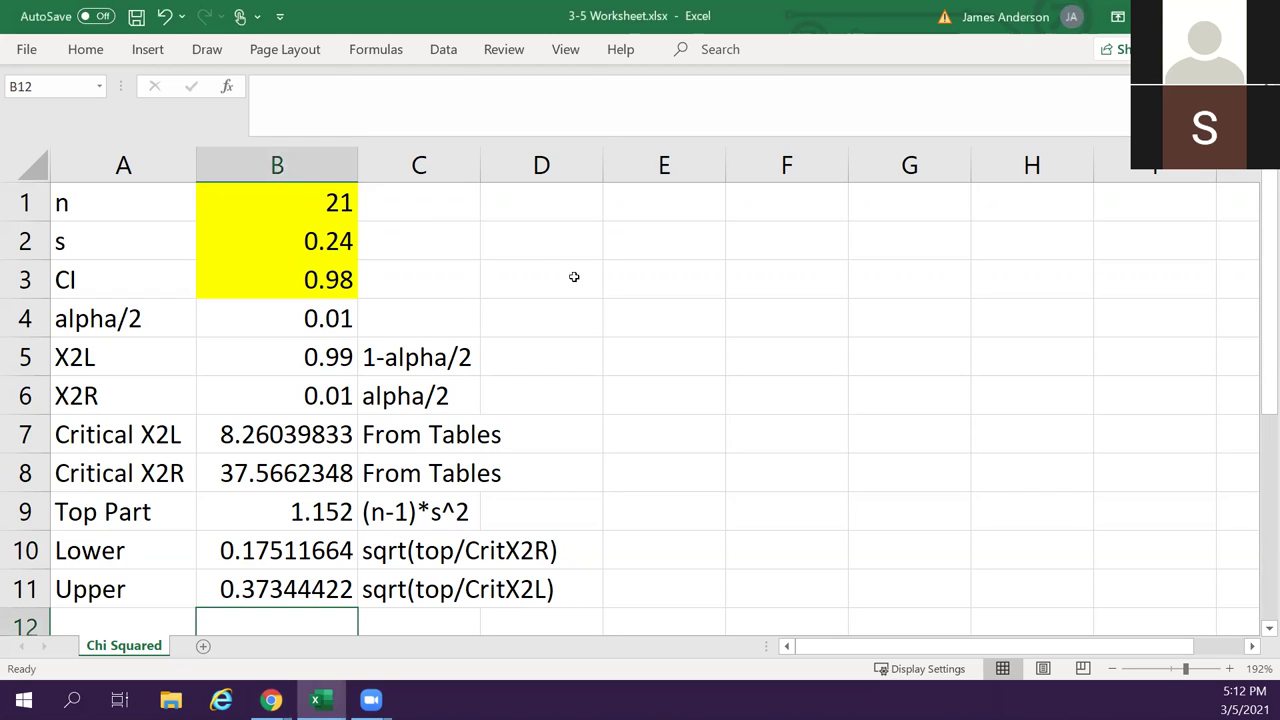
click(280, 205)
key(Down)
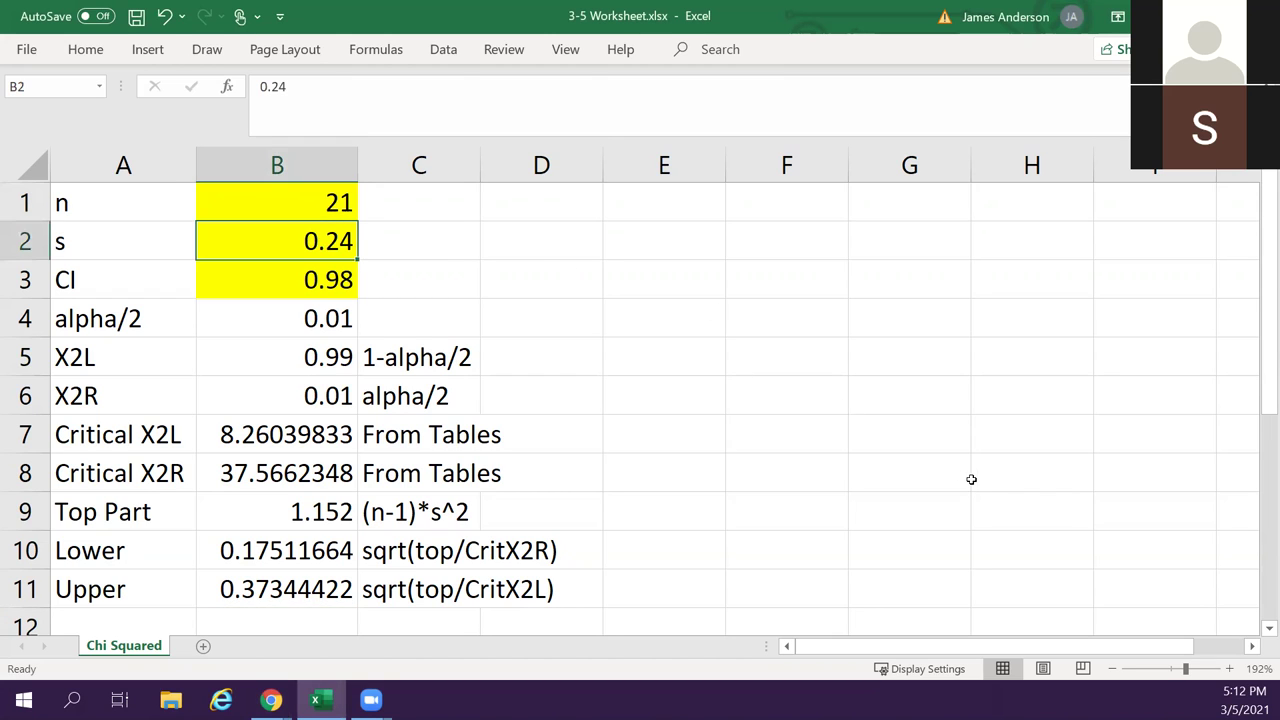
Add a new worksheet after Chi Squared and rename it Bootstrapping.
key(Down)
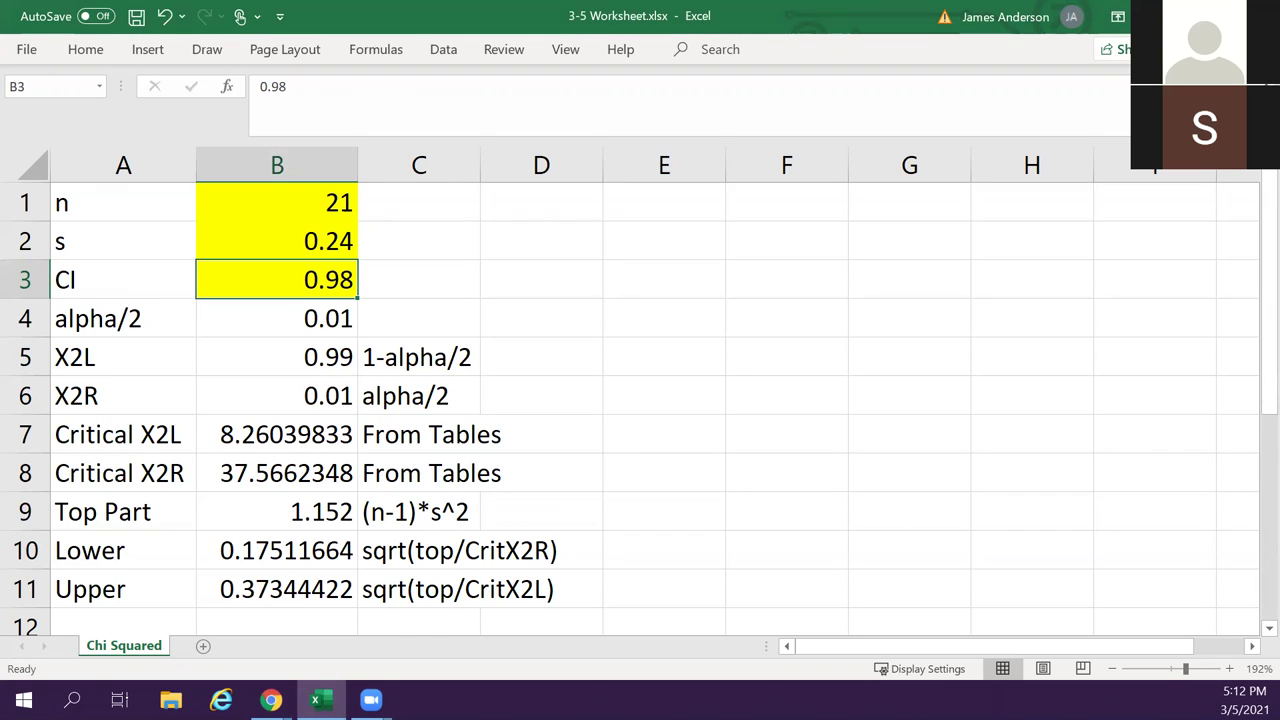
click(203, 646)
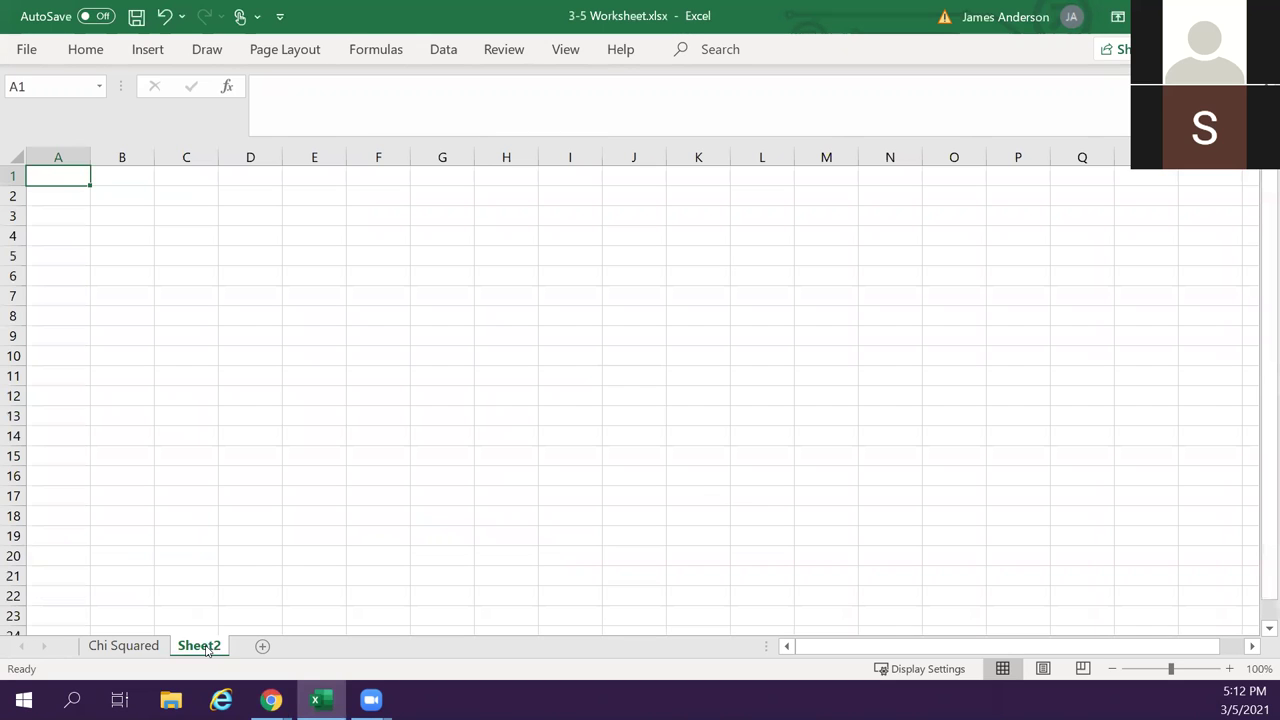
right_click(203, 648)
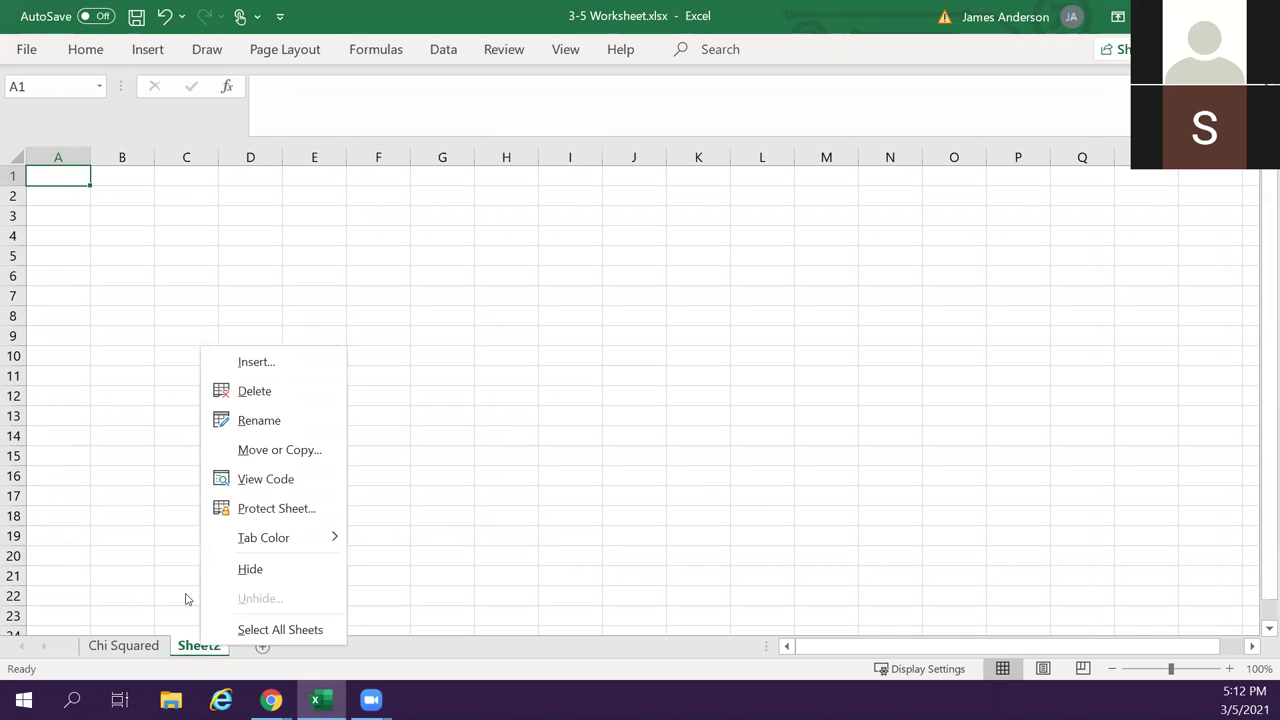
click(238, 424)
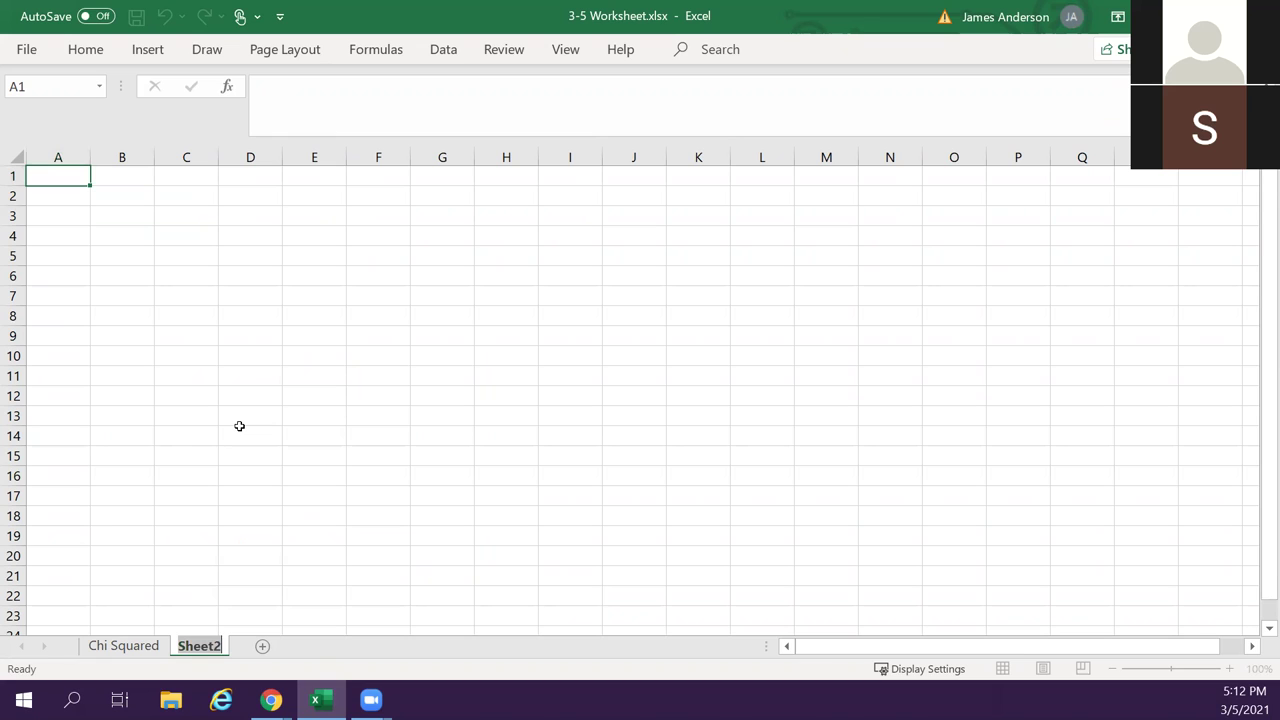
text(Boots)
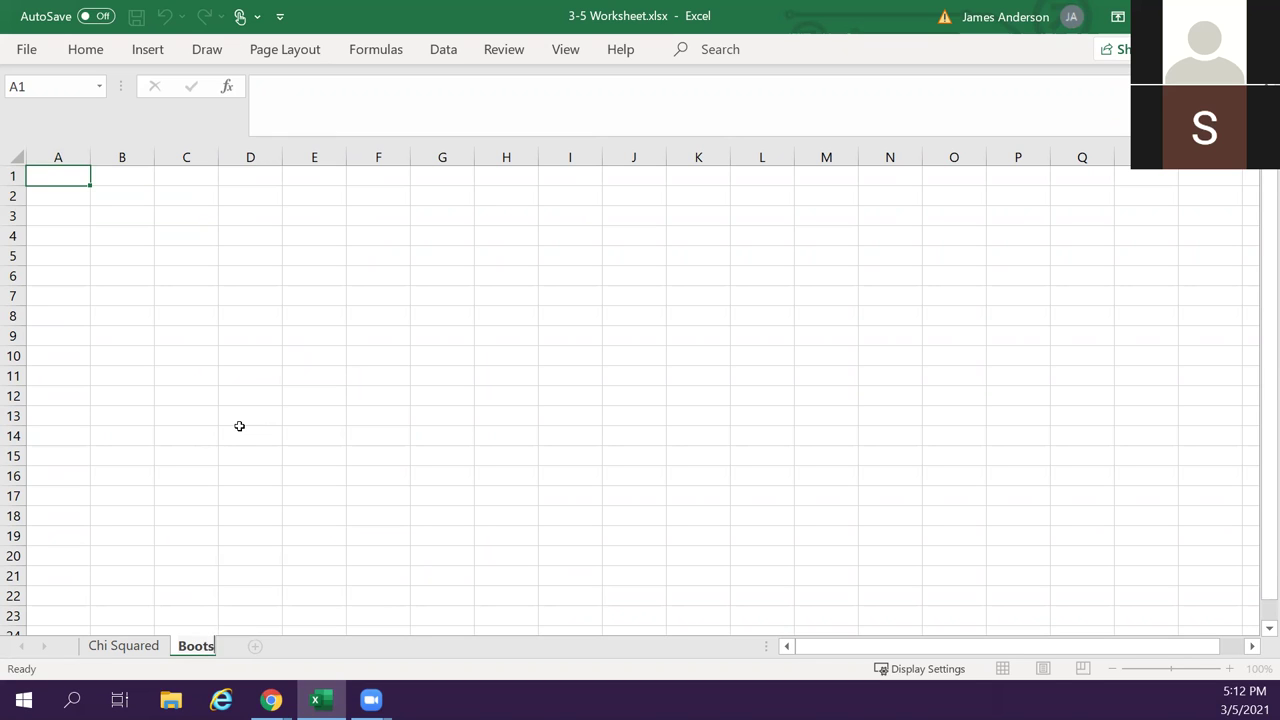
text(trapping)
key(Return)
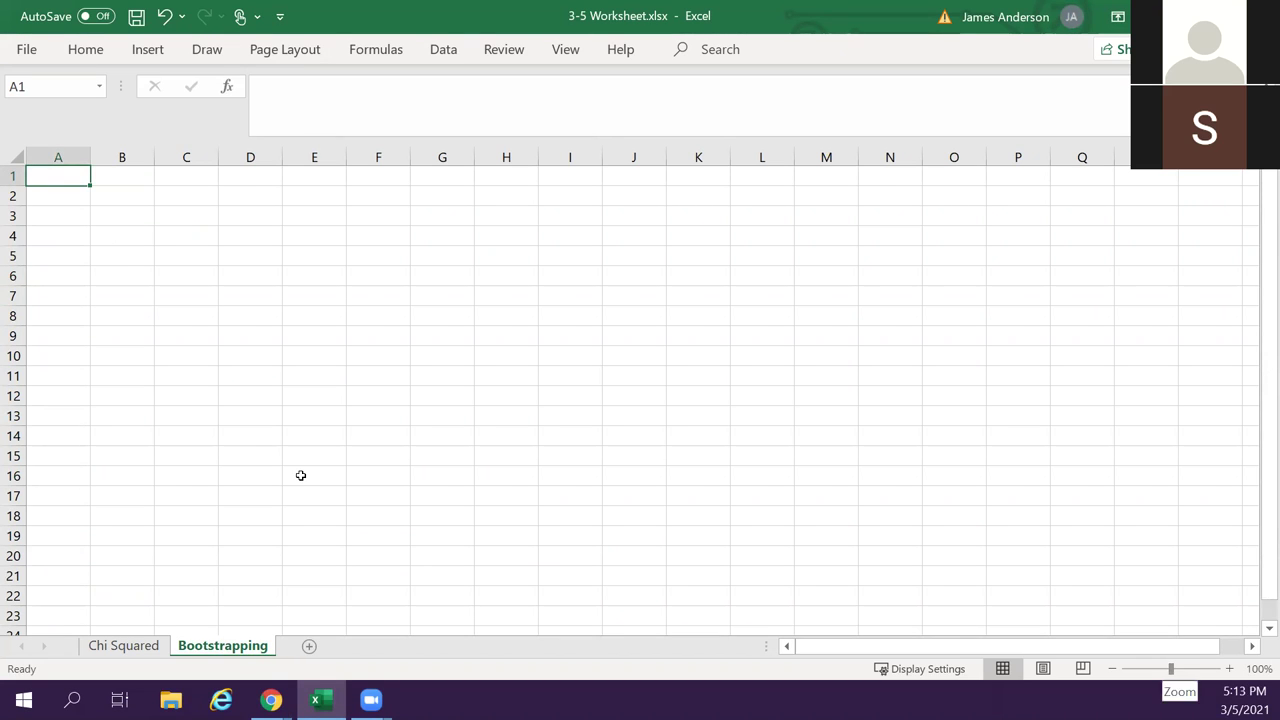
ctrl+scroll(300, 475, up, 8)
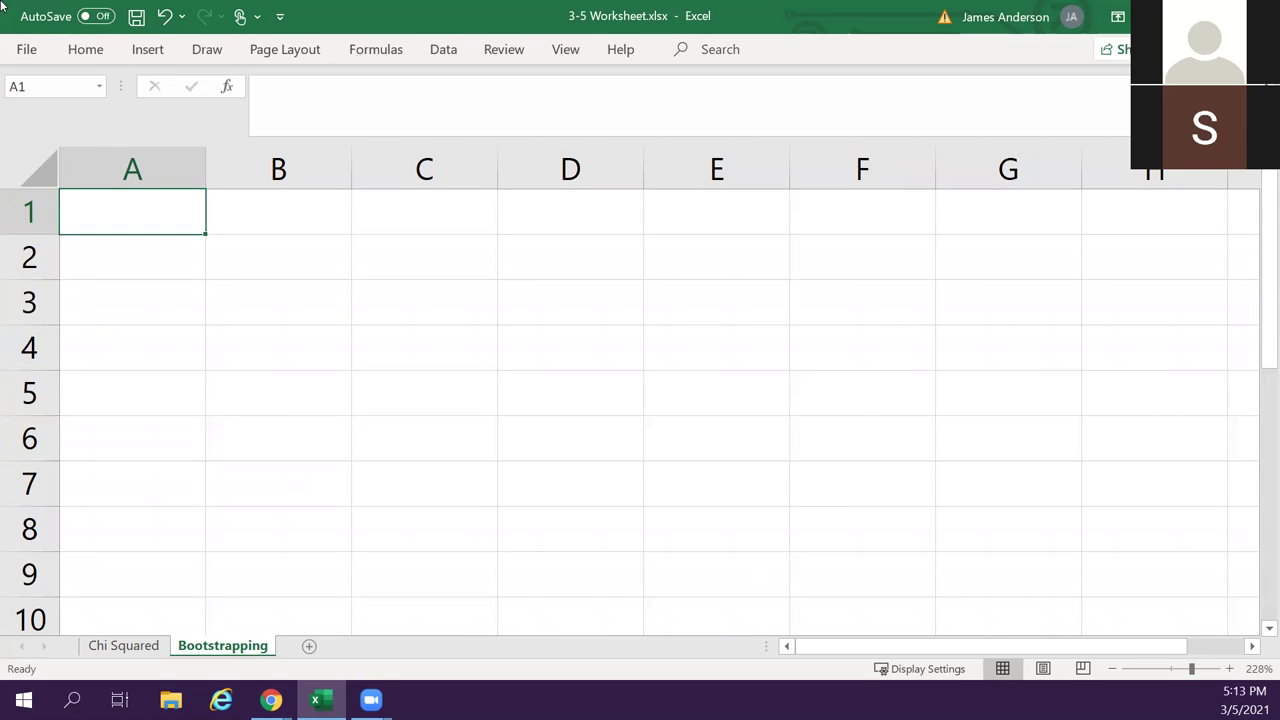
Switch to Chrome to copy the bootstrap sample data, then return to Excel and paste it at B1 of the Bootstrapping sheet.
click(271, 700)
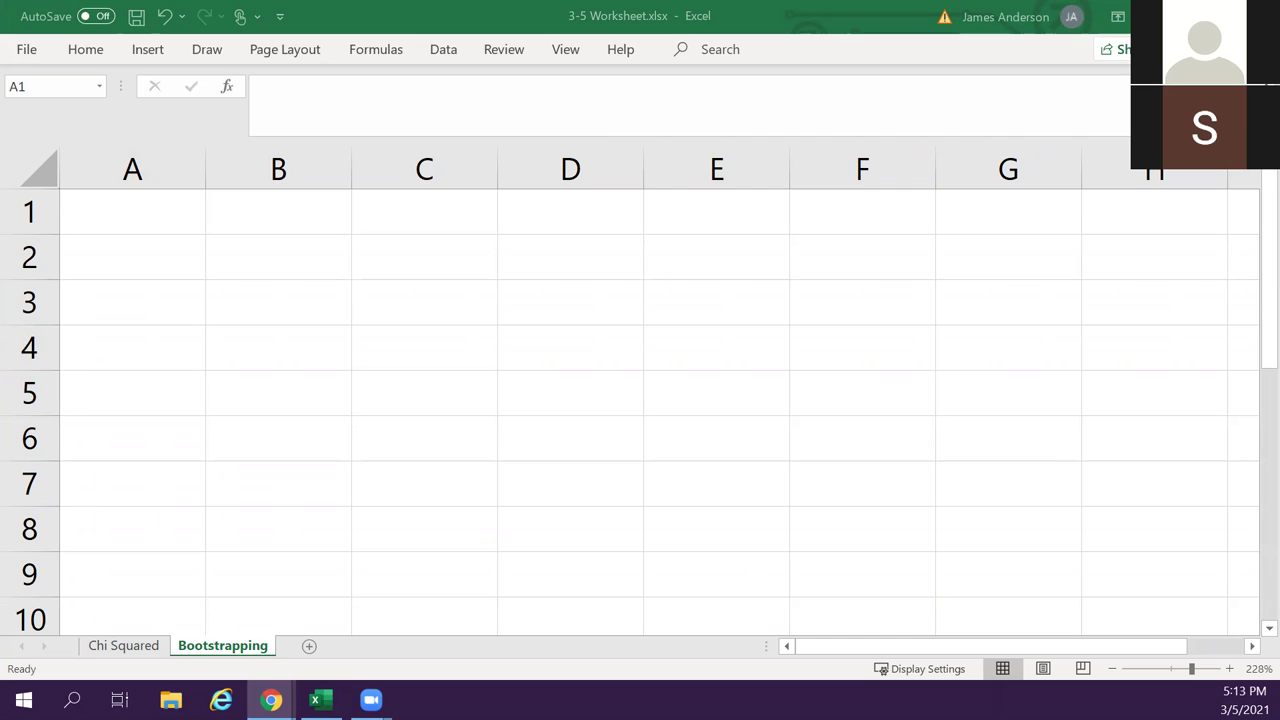
key(alt+Tab)
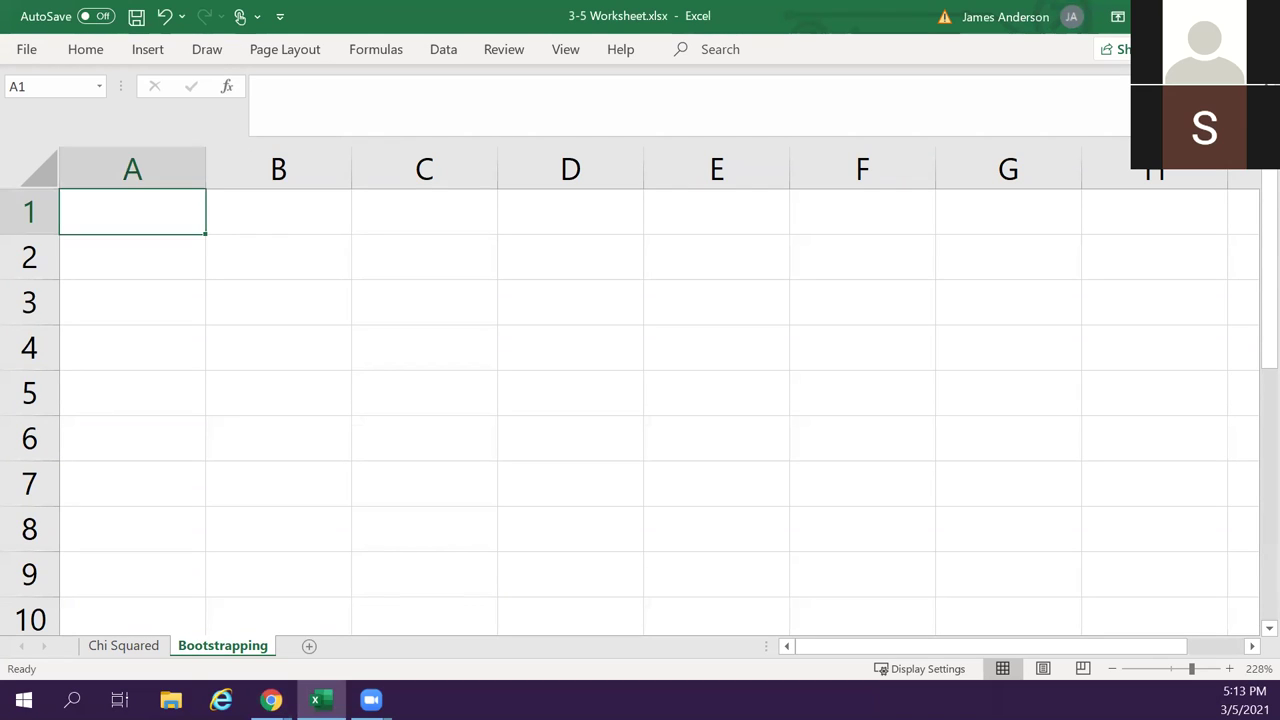
click(278, 211)
key(alt+Tab)
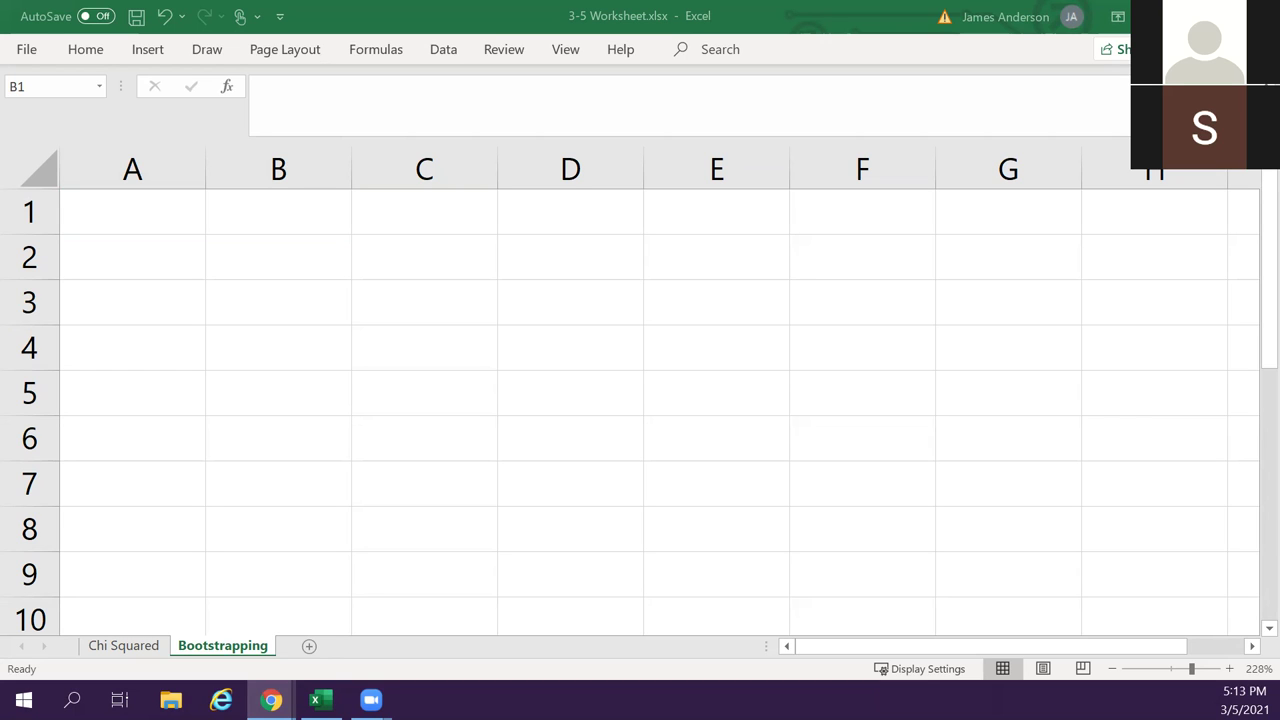
key(ctrl+v)
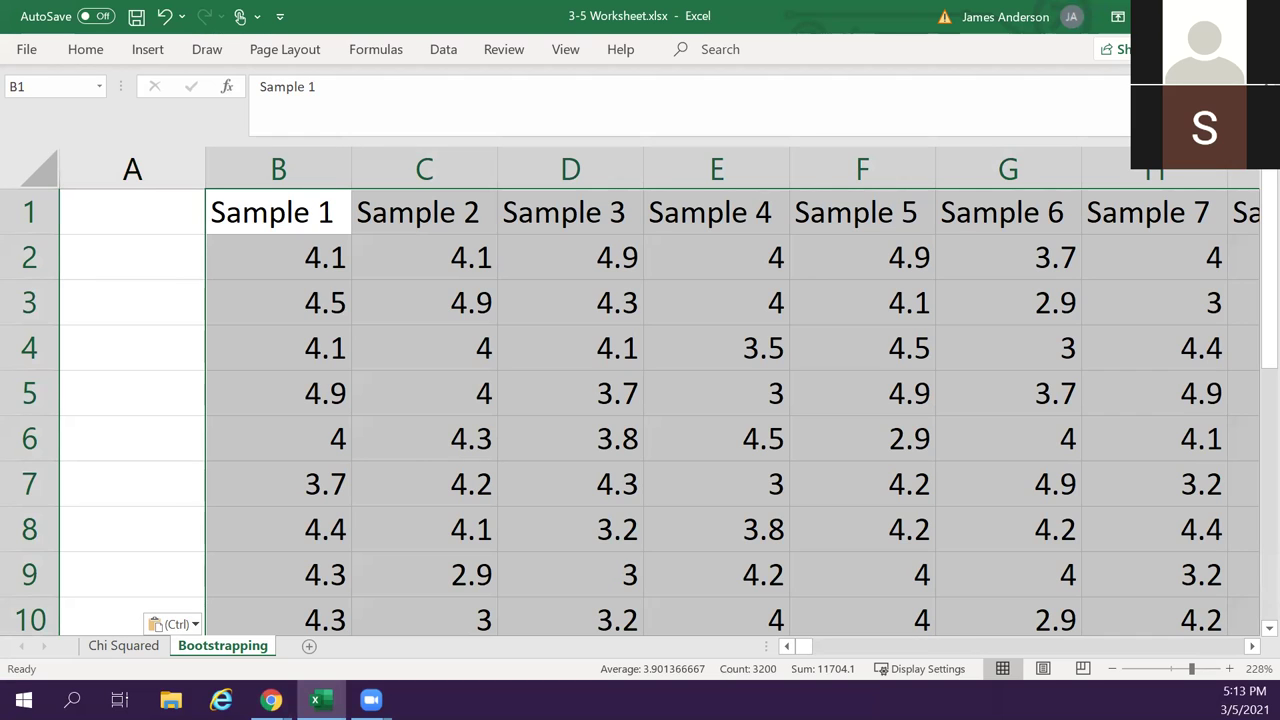
Enter the label Mean in A17 below the sample data and begin a formula in B17.
key(Left)
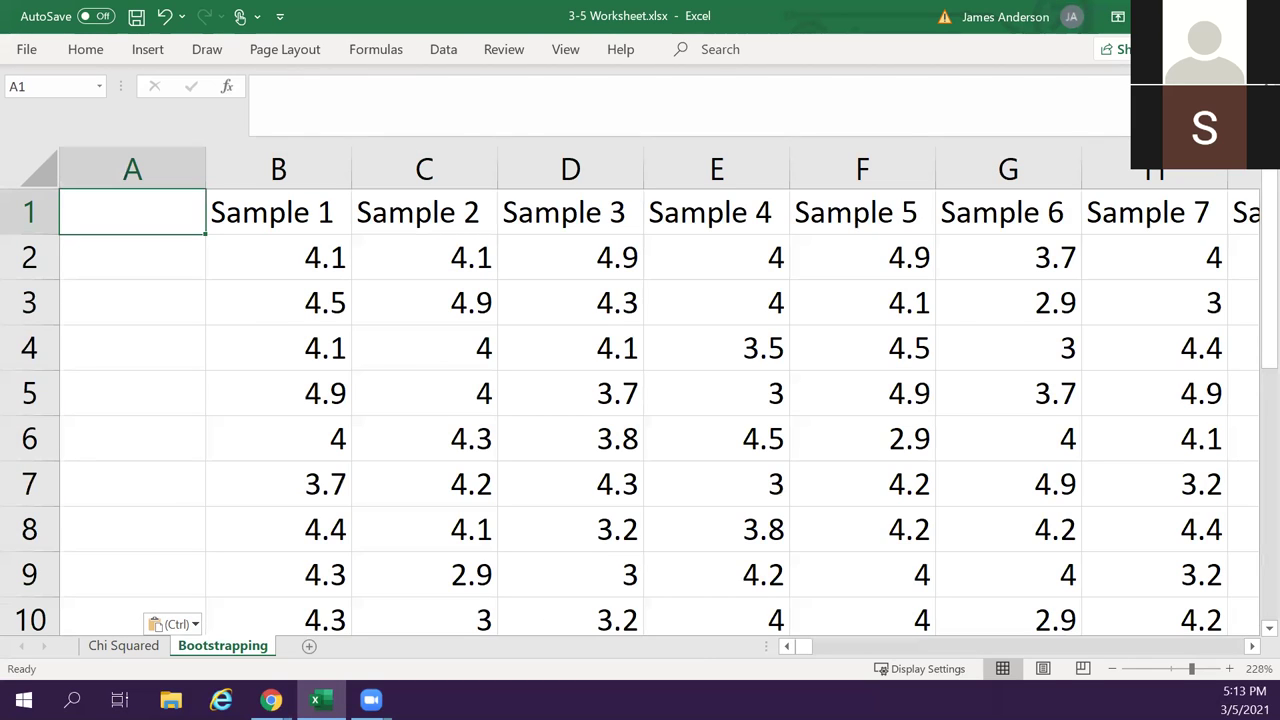
key(Right)
key(ctrl+Down)
key(Left)
key(Down)
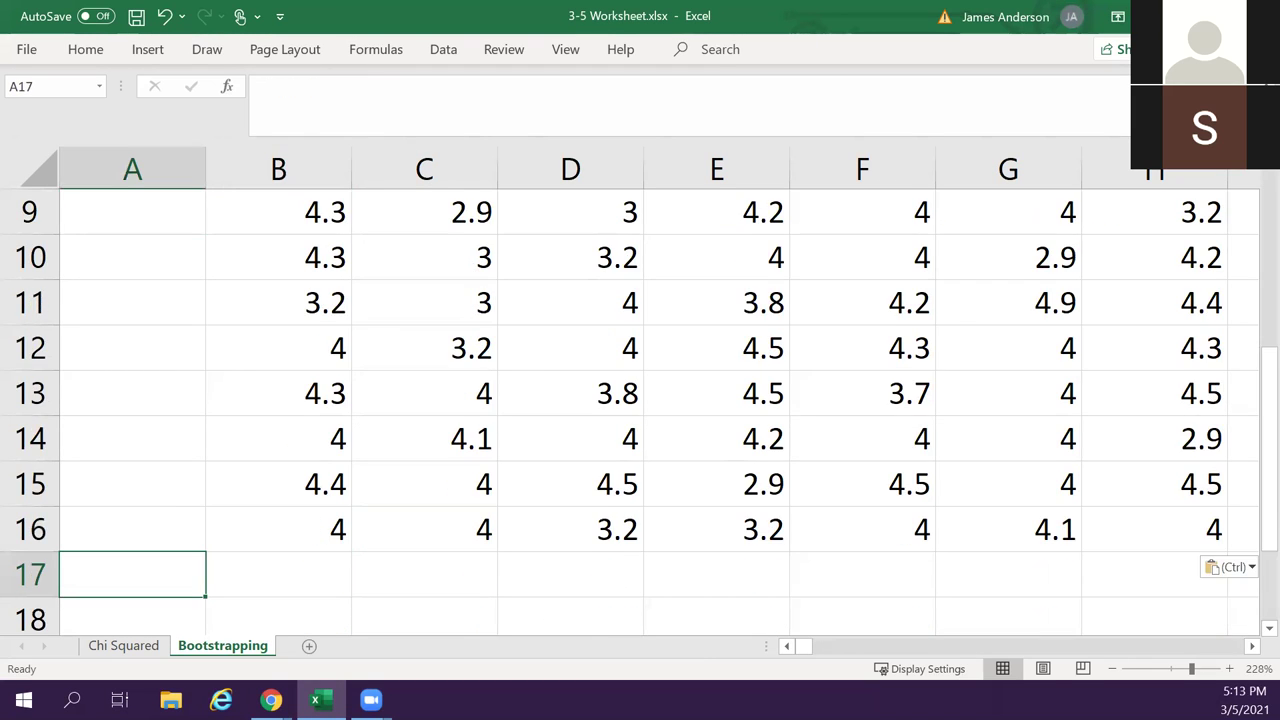
text(Mean)
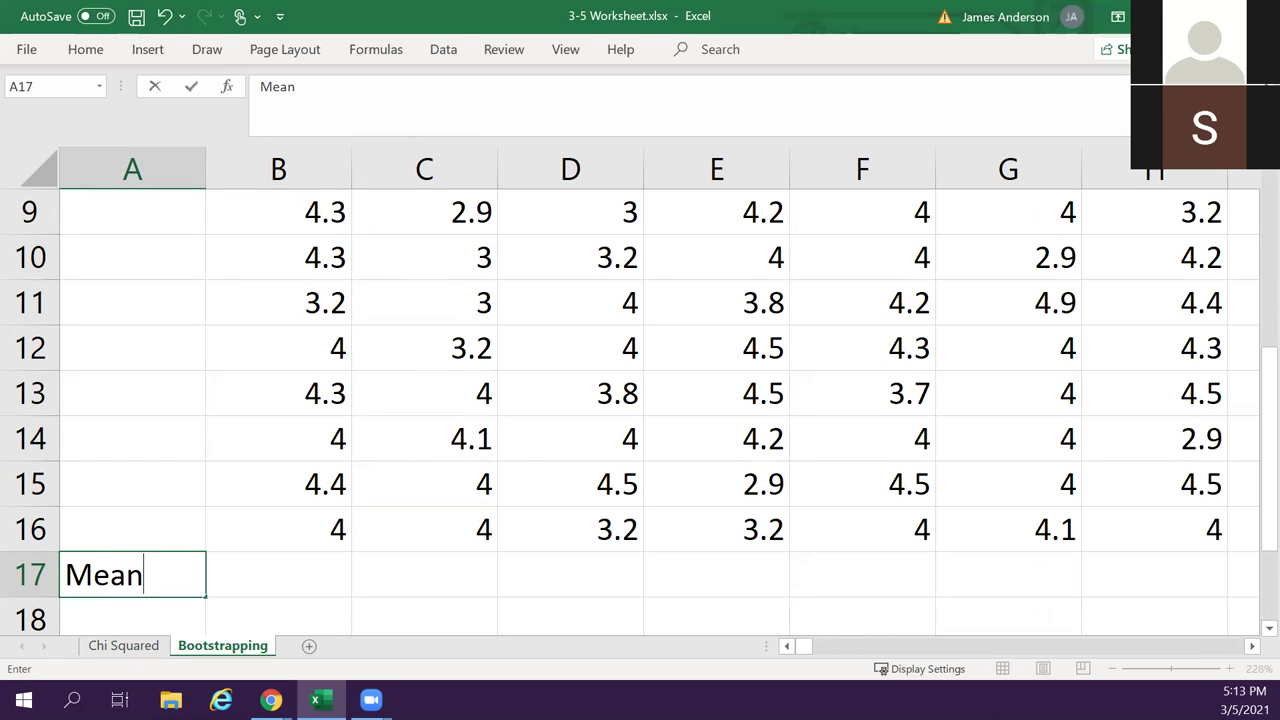
key(Tab)
text(=)
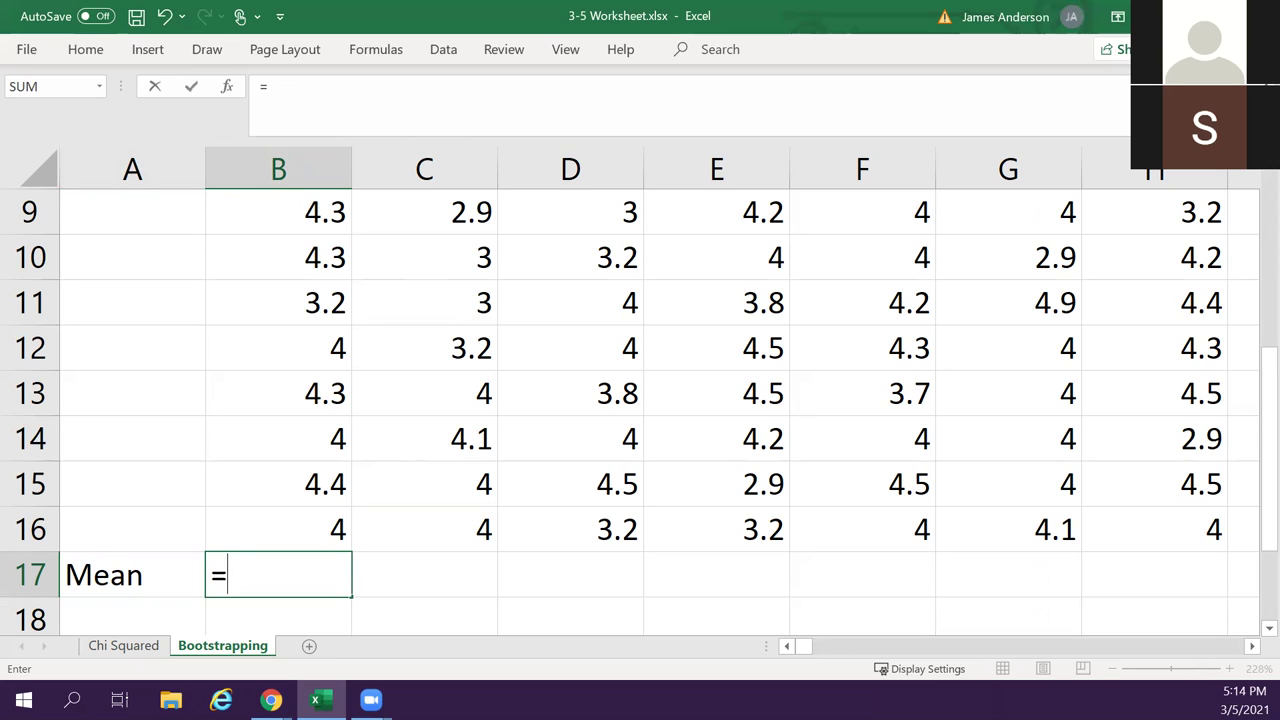
key(BackSpace)
text(=)
key(BackSpace)
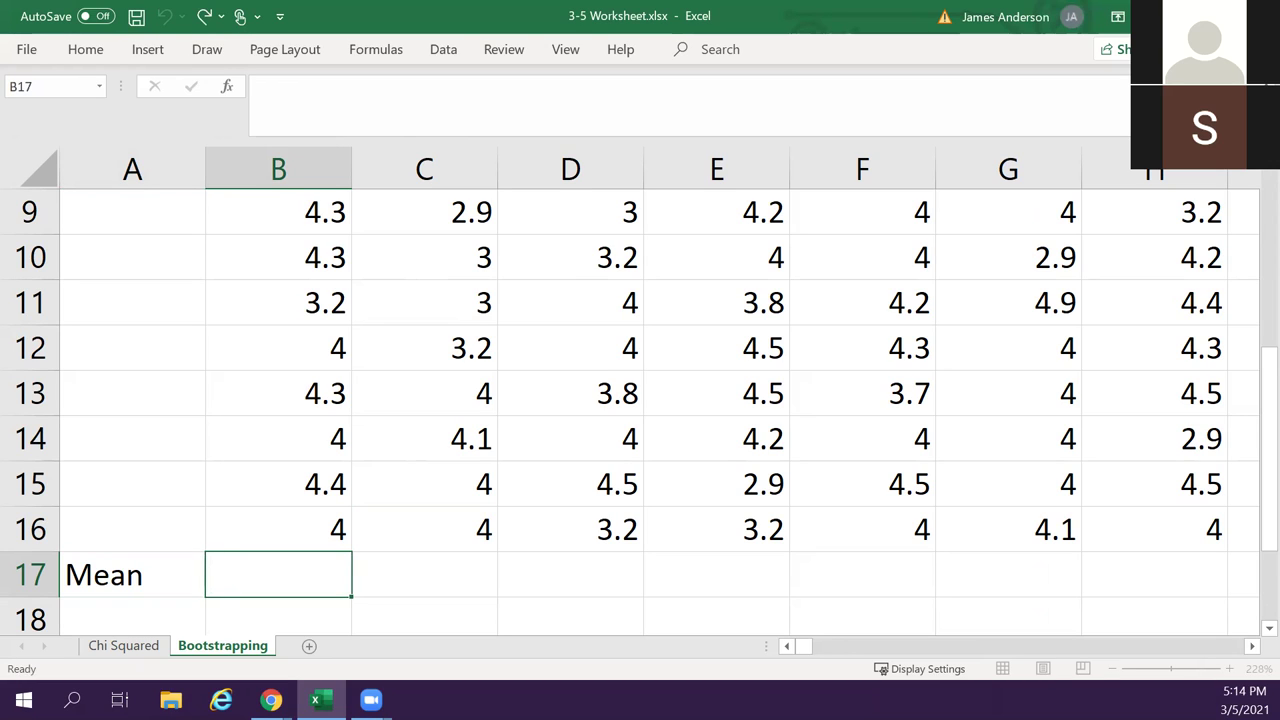
Undo the Mean label and the paste of the sample data.
key(Escape)
key(ctrl+z)
key(ctrl+z)
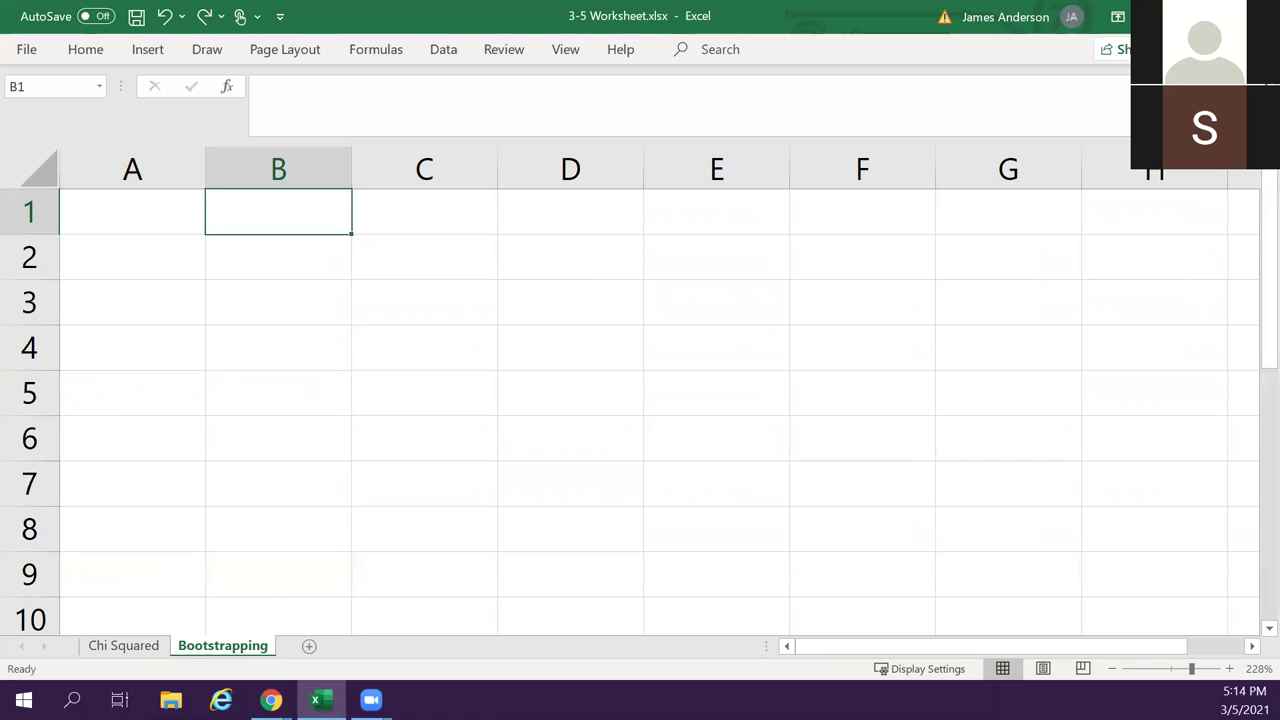
click(132, 211)
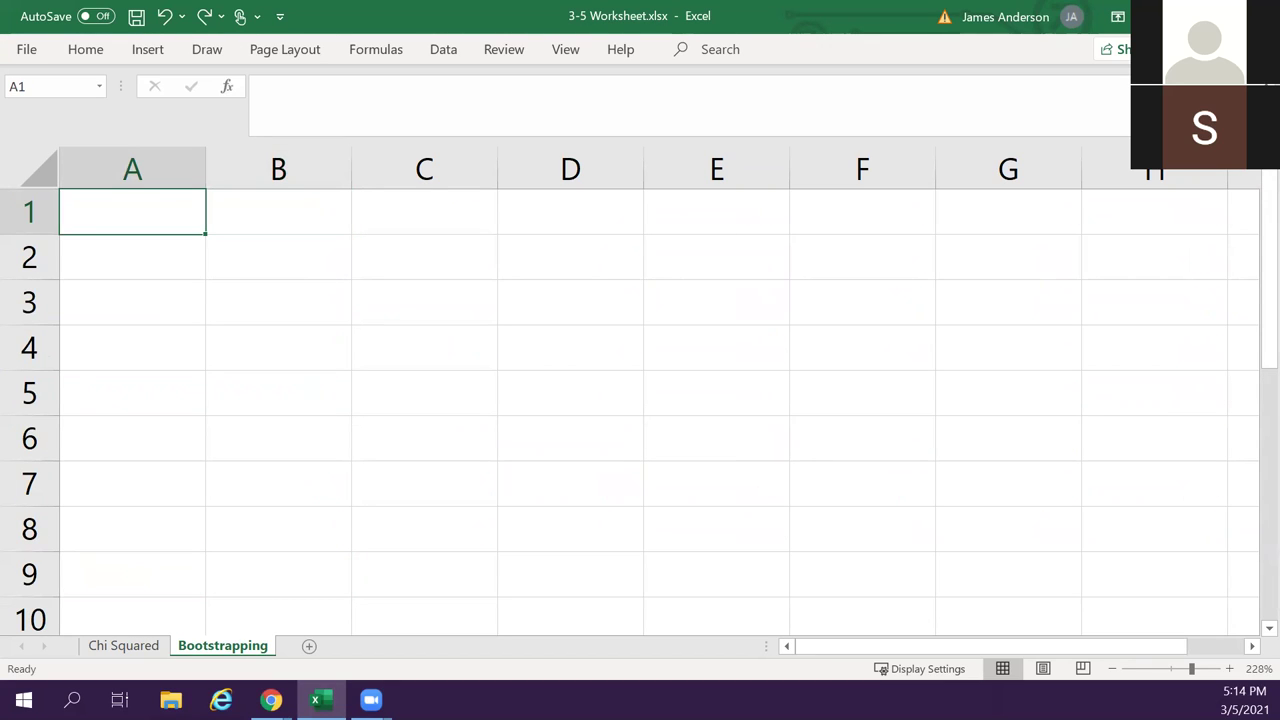
click(278, 257)
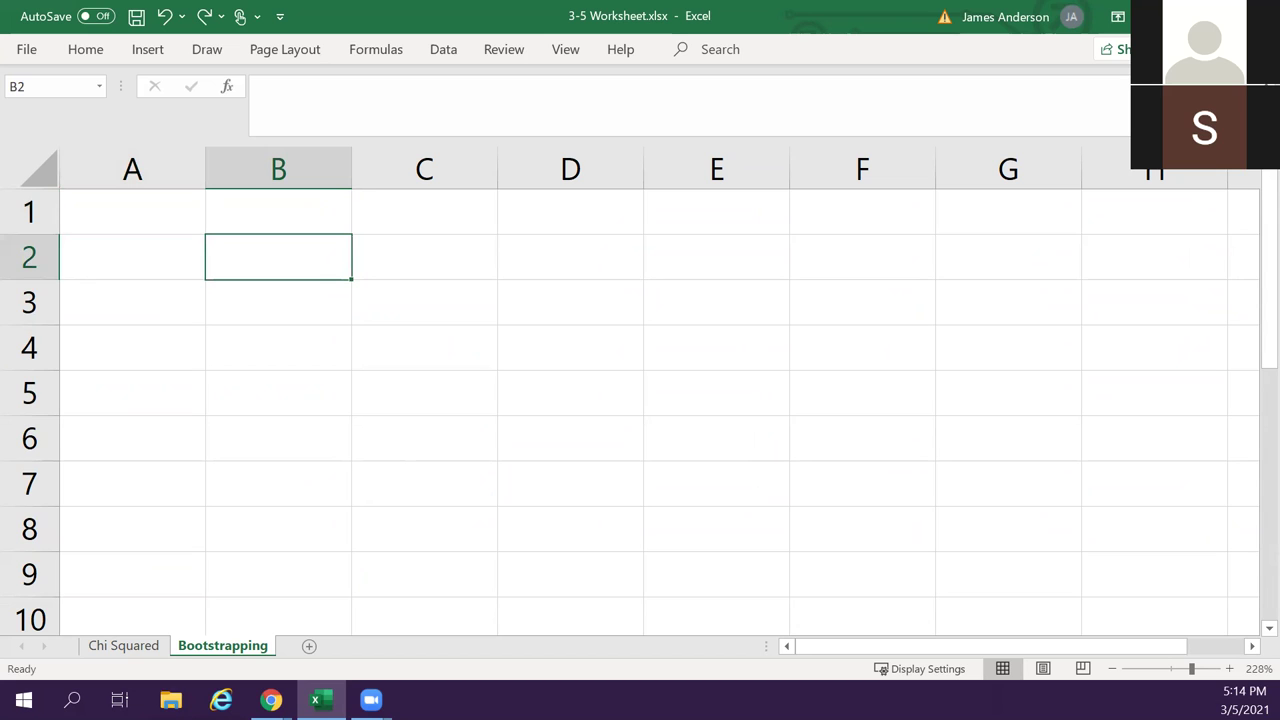
right_click(283, 269)
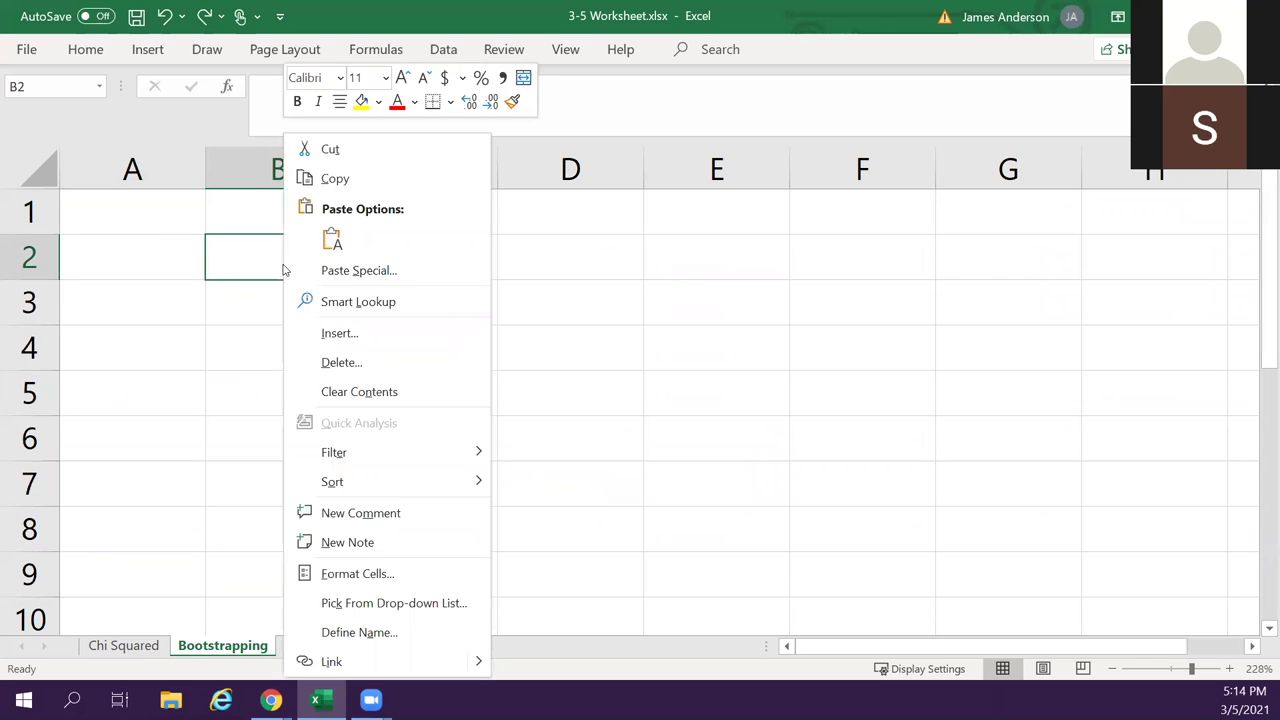
click(372, 278)
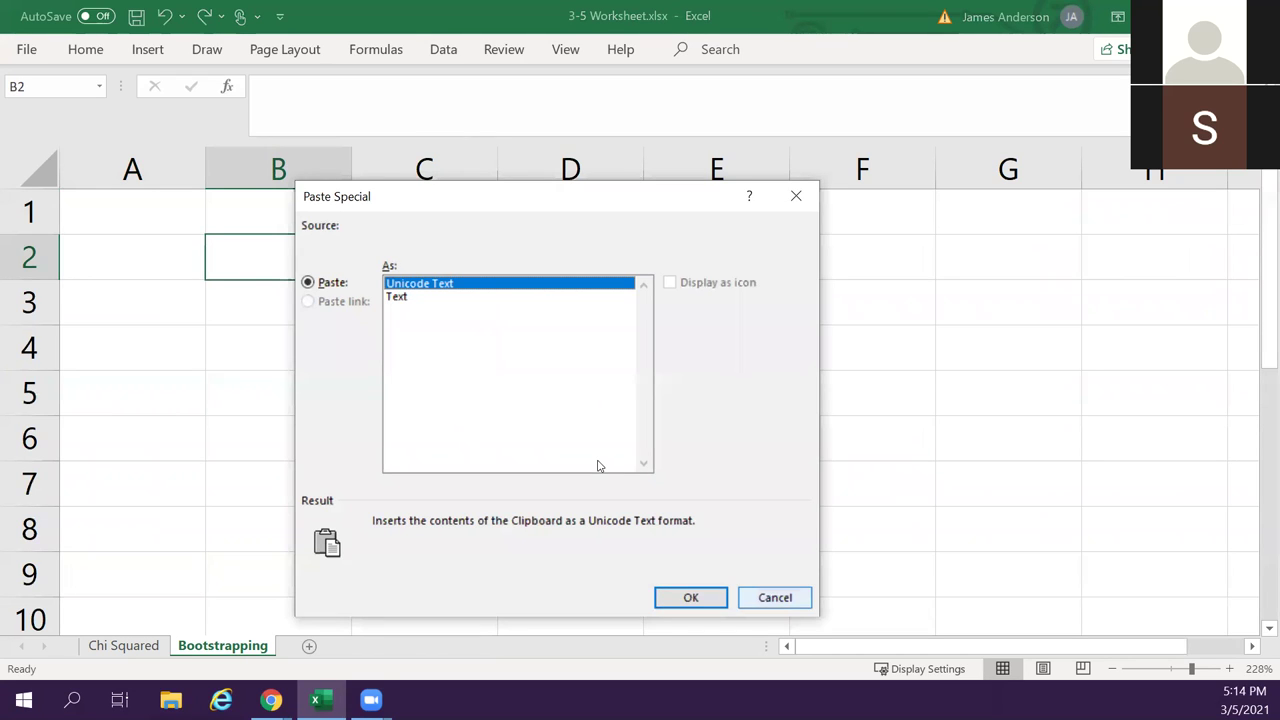
key(Escape)
Paste the sample data at B1 again and copy the whole pasted range.
key(Up)
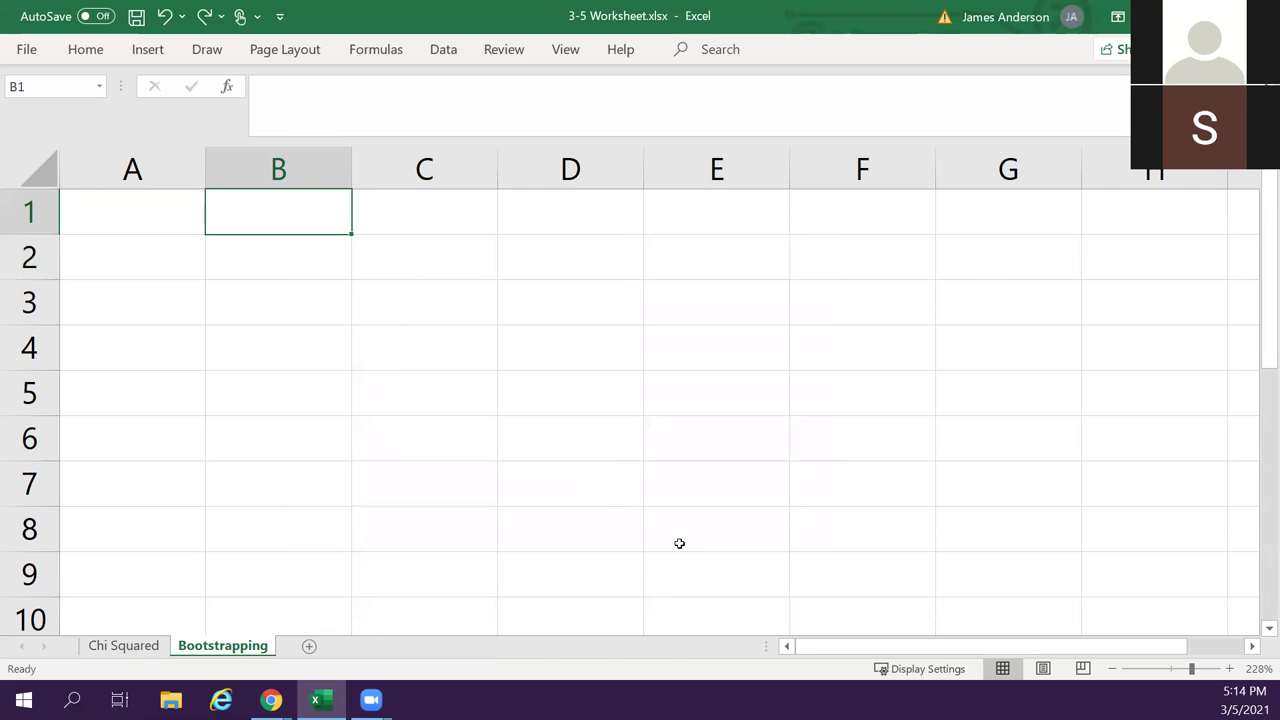
key(ctrl+v)
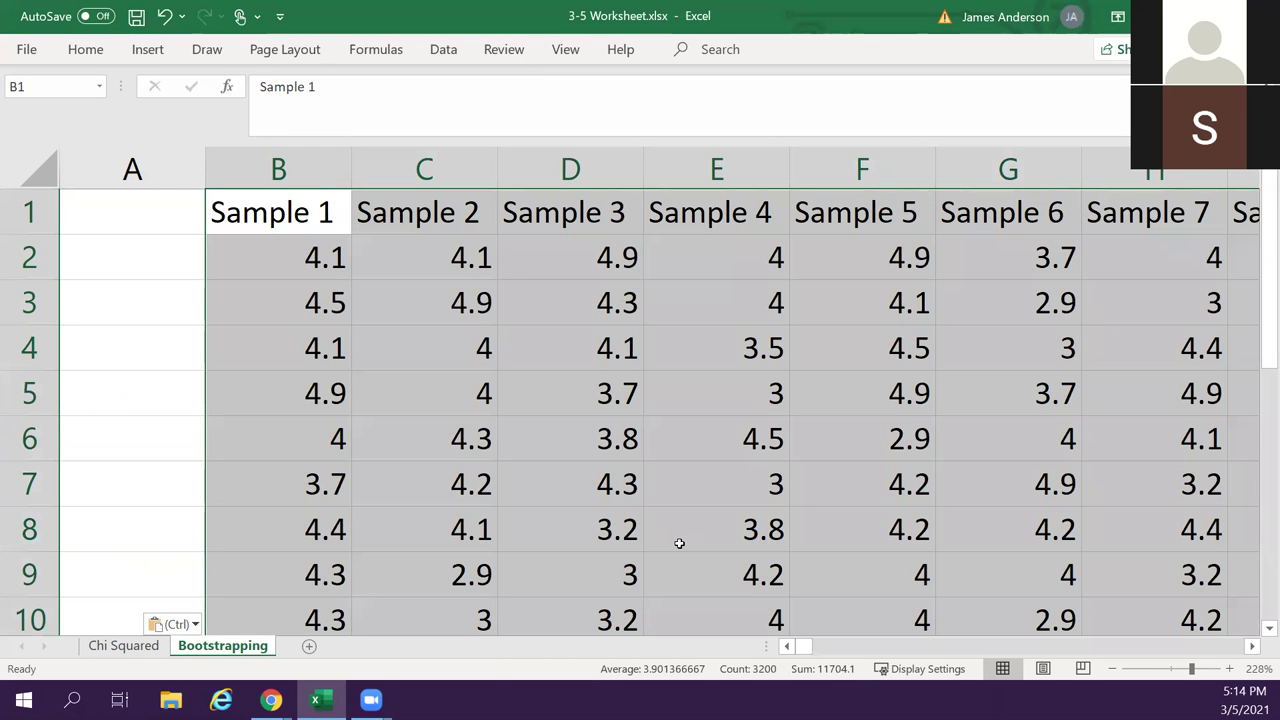
key(ctrl+c)
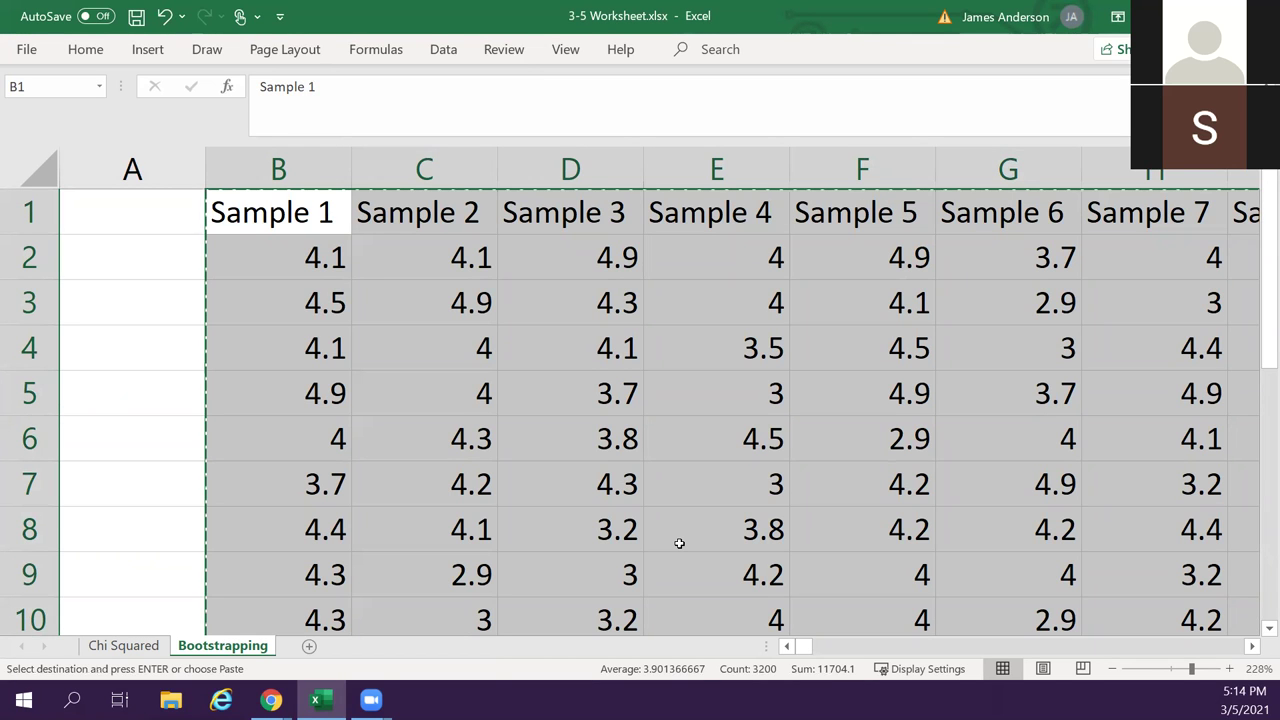
key(Left)
key(Right)
key(alt)
key(e)
key(Escape)
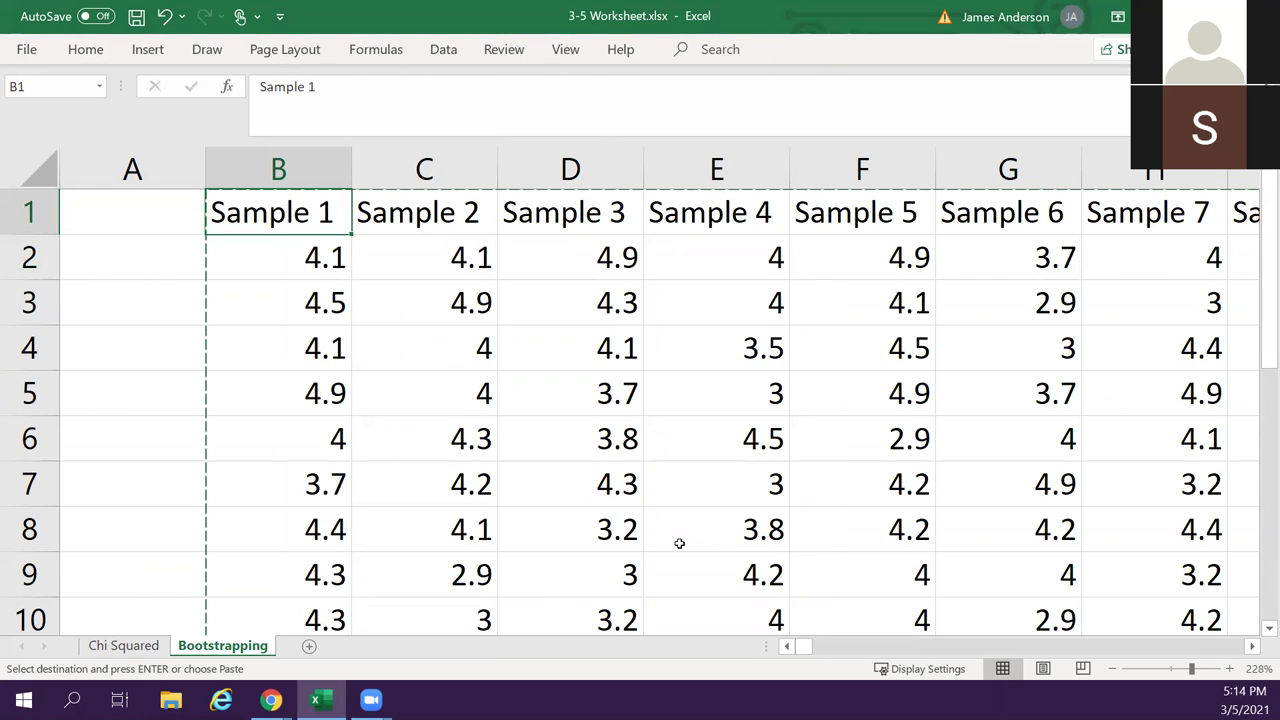
key(ctrl+shift+Down)
key(ctrl+shift+Right)
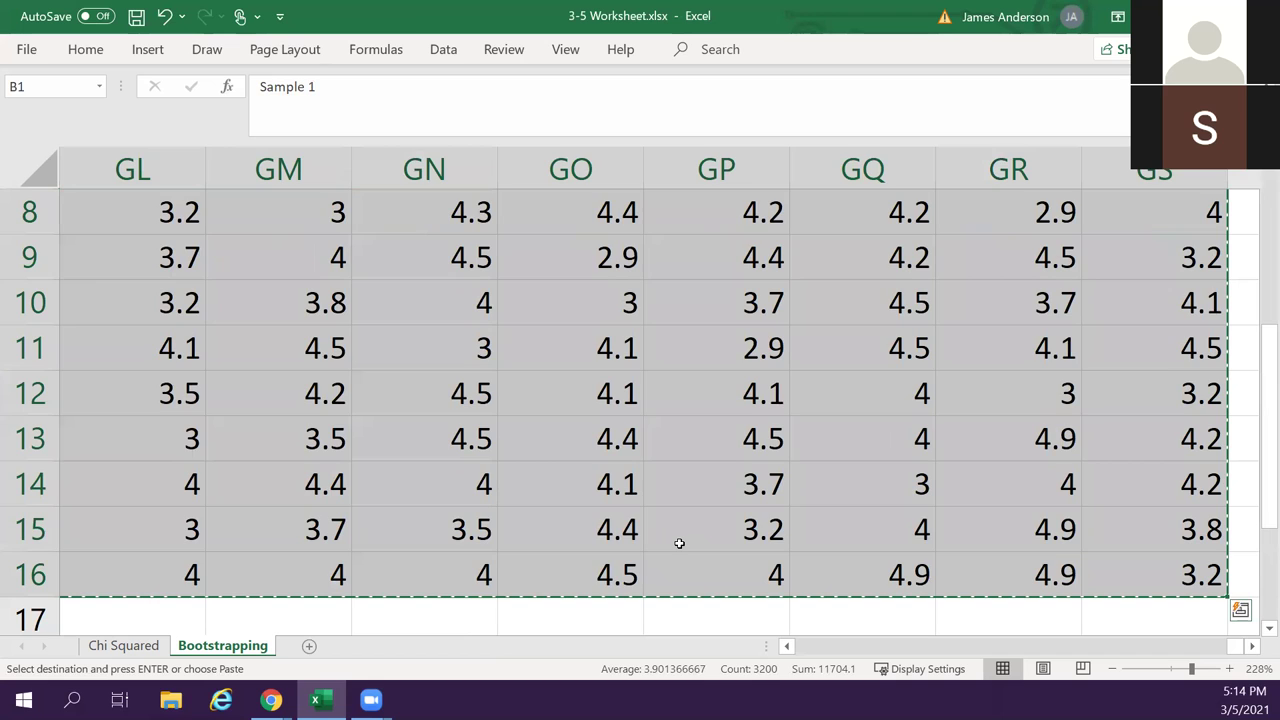
key(Left)
key(Right)
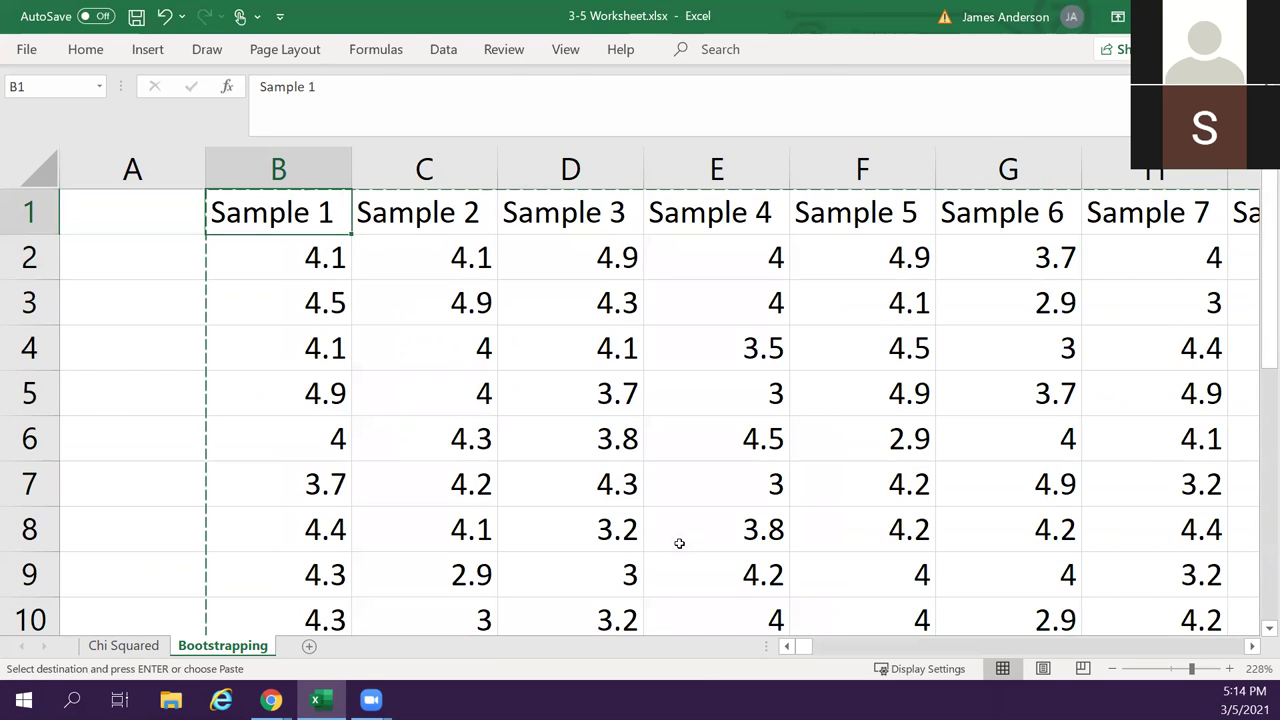
Try to paste the copied sample data transposed at B1 using Paste Special.
key(alt)
key(e)
key(s)
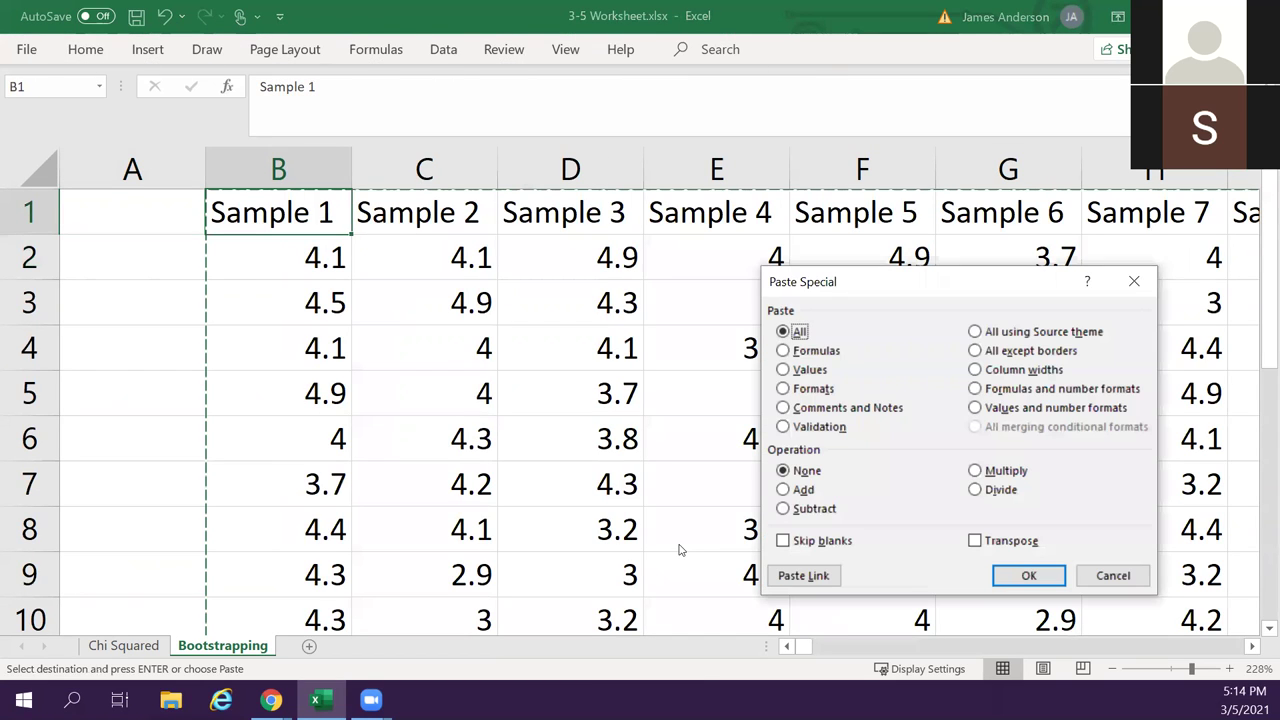
key(v)
key(Up)
key(Up)
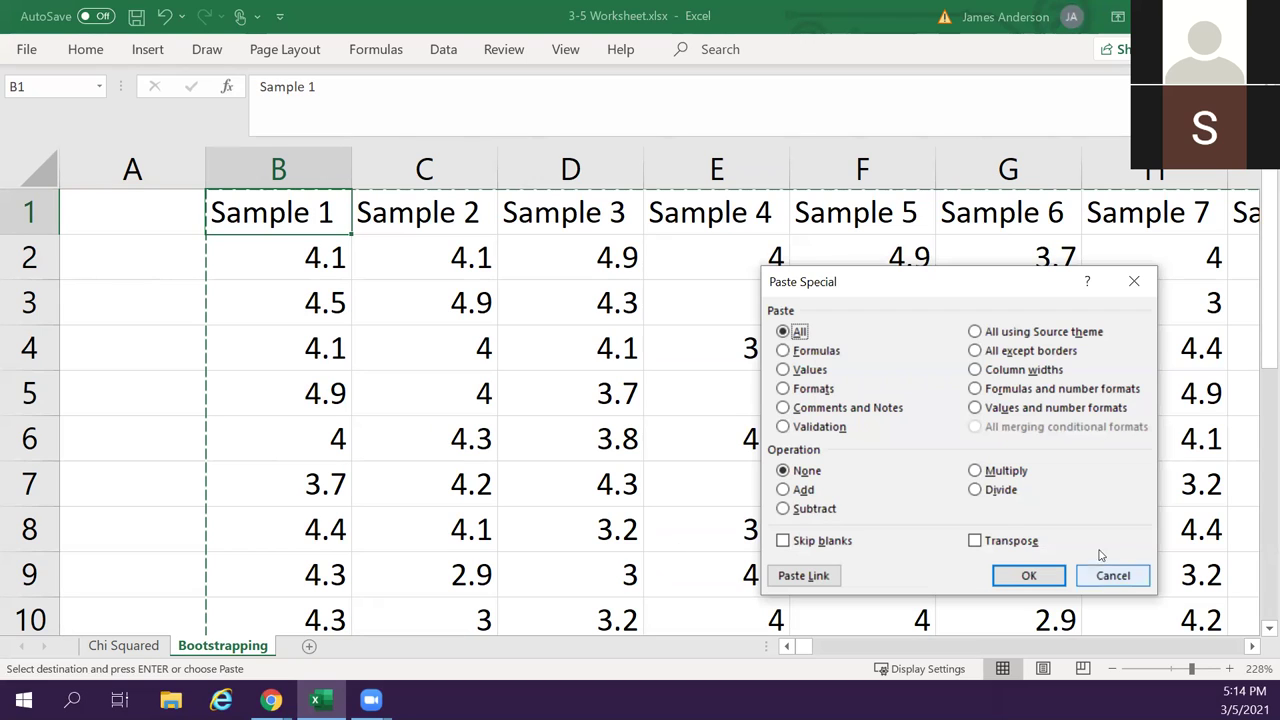
click(1007, 542)
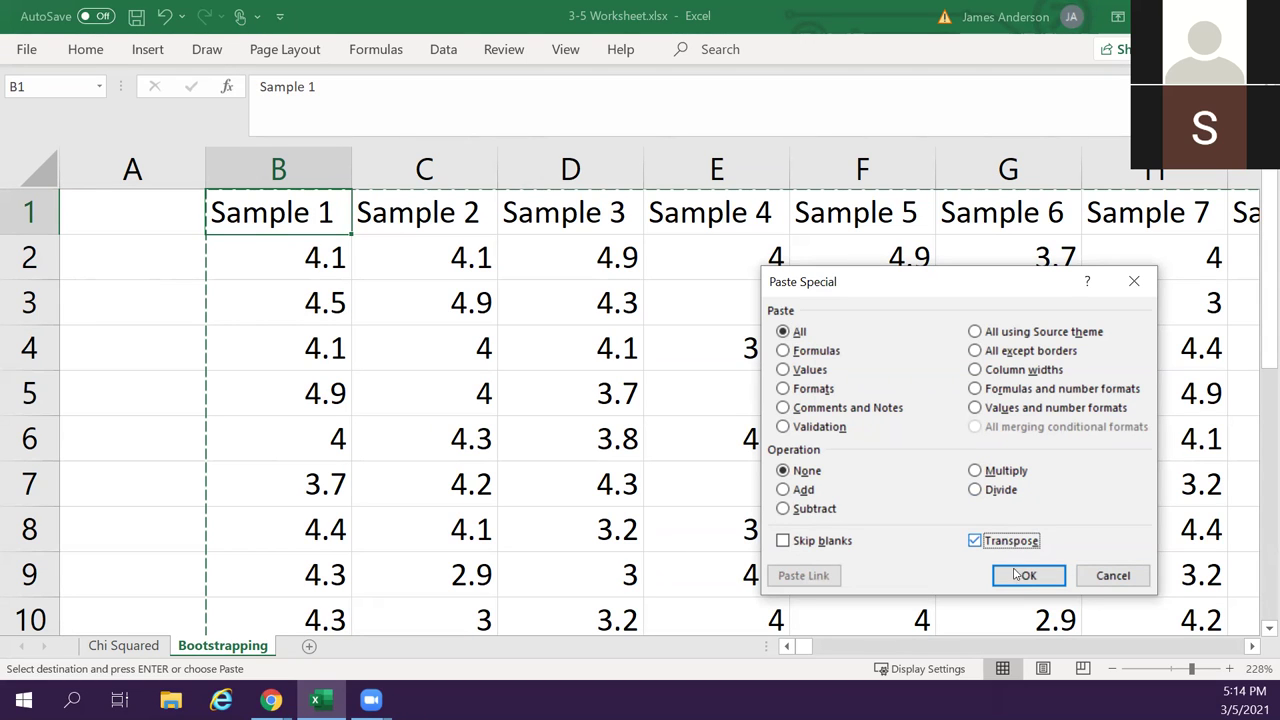
click(1022, 576)
key(Return)
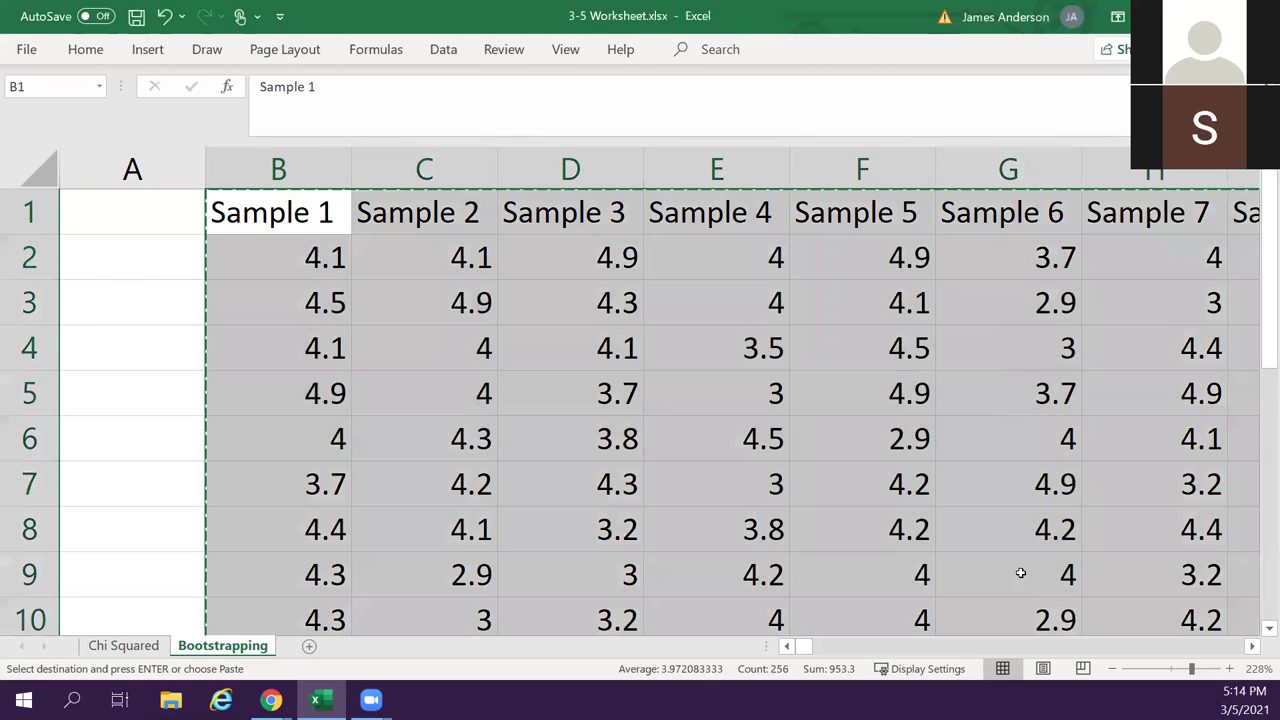
Reduce the selection to B1 alone and retry the transposed Paste Special of the sample data.
key(shift+BackSpace)
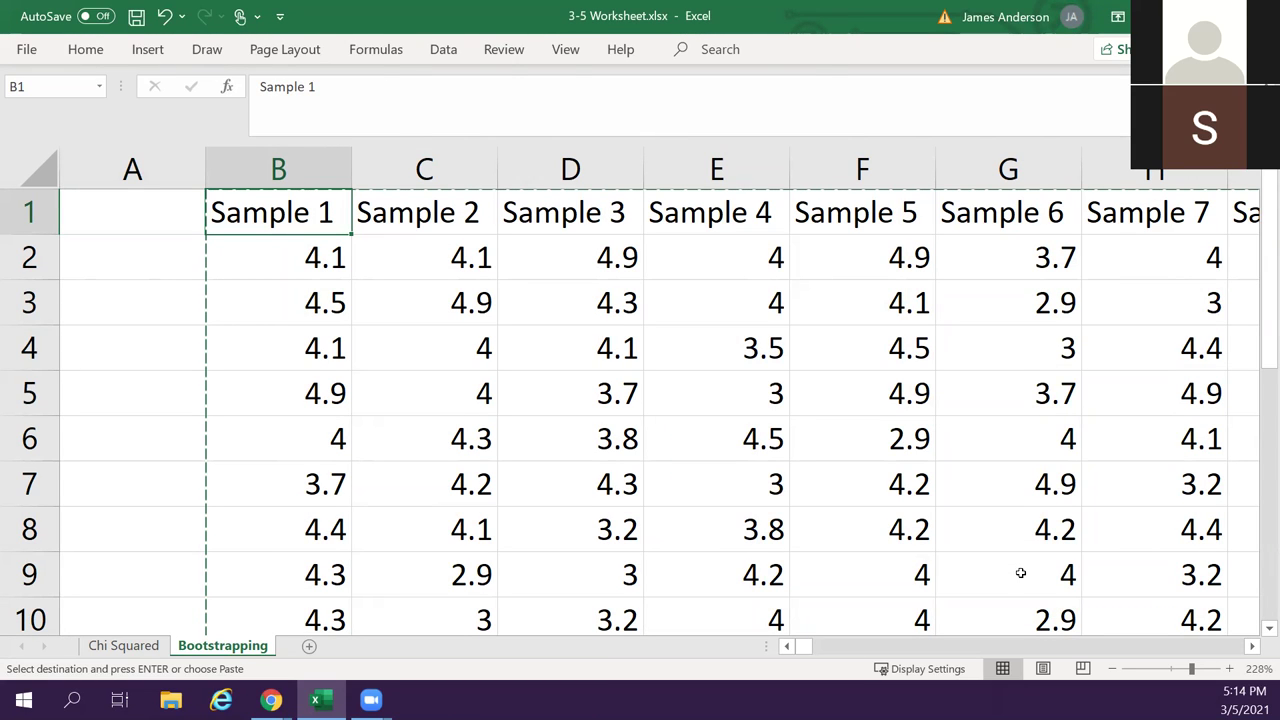
key(alt)
key(e)
key(s)
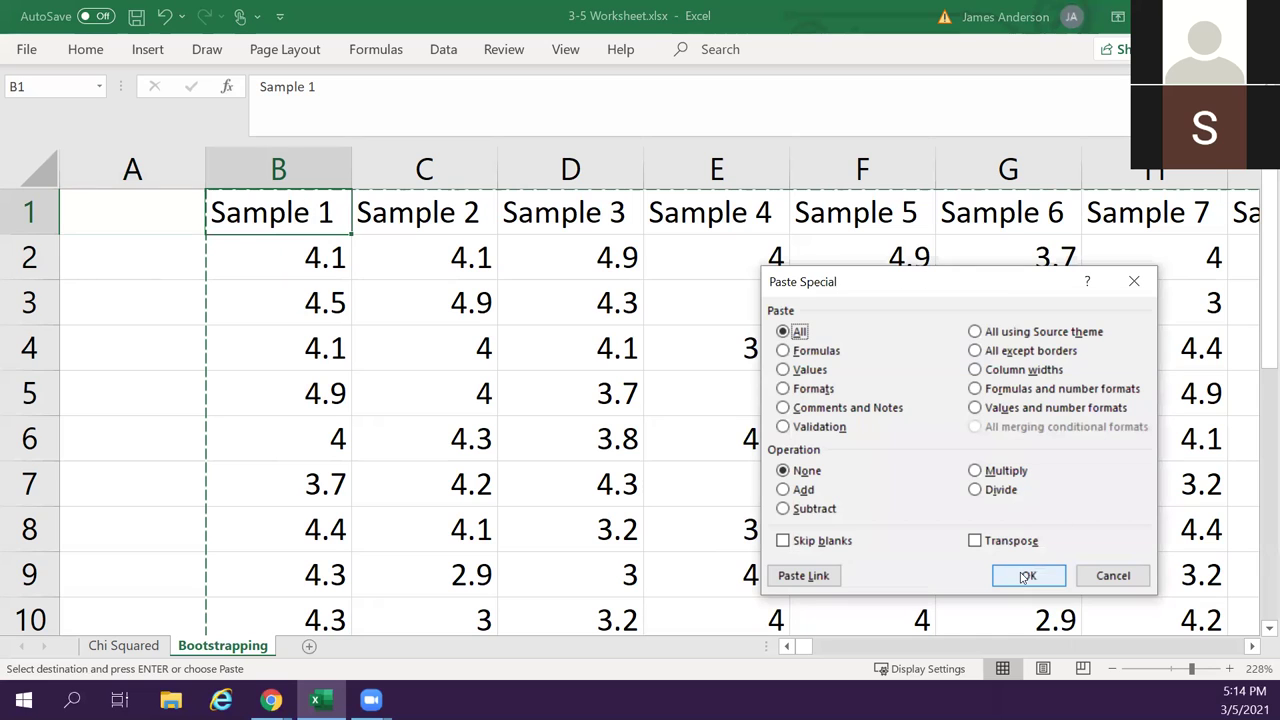
click(1012, 541)
click(1025, 576)
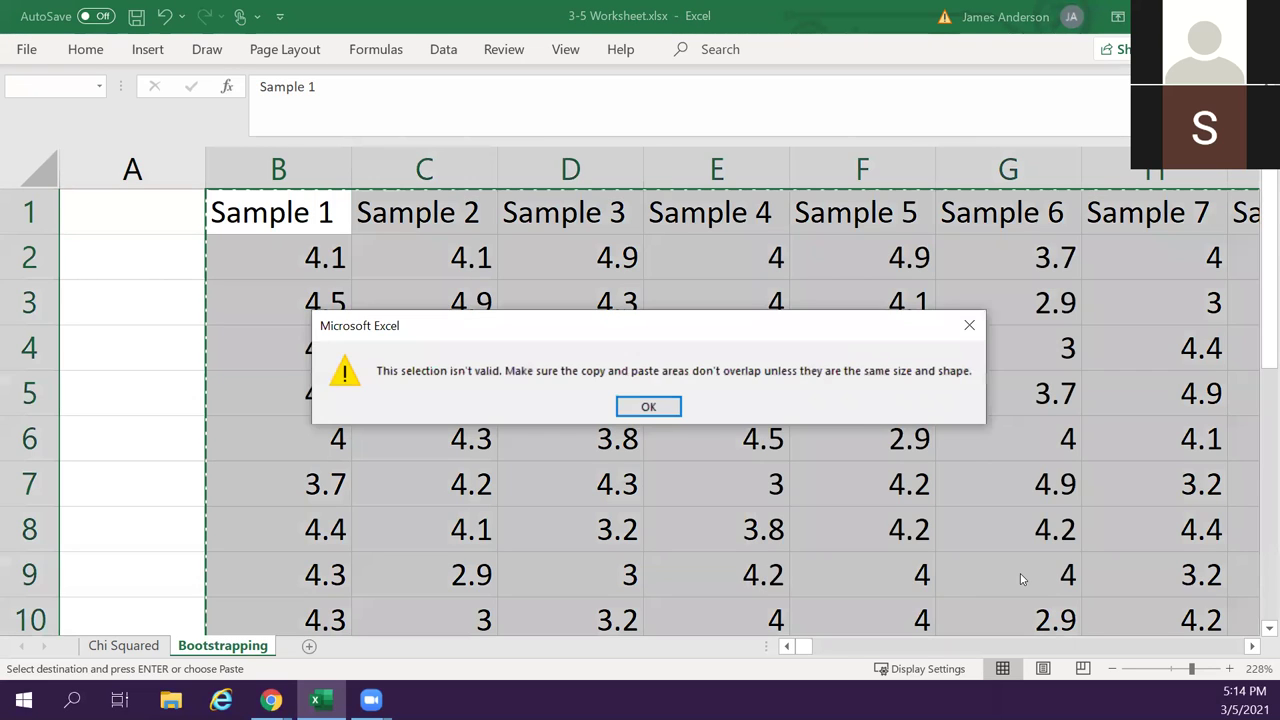
key(Return)
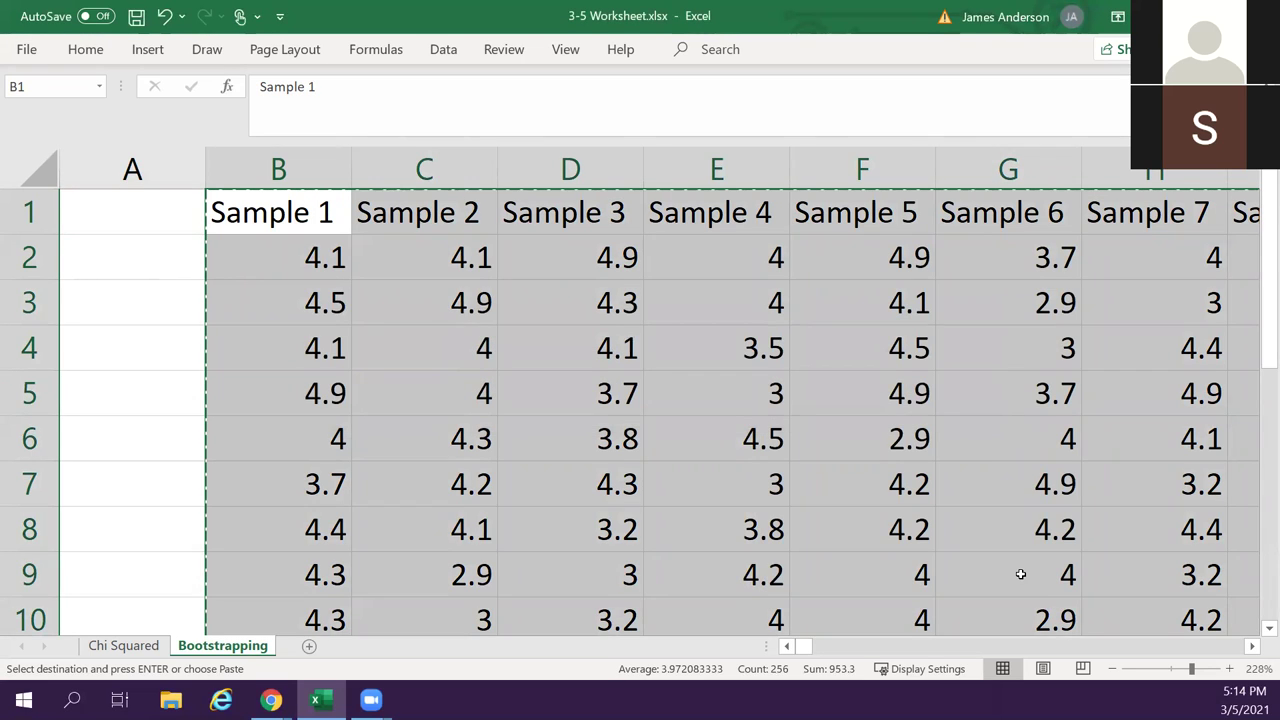
Paste the copied sample data transposed at B18, below the original block, using Paste Special.
key(Down)
key(ctrl+Down)
key(Down)
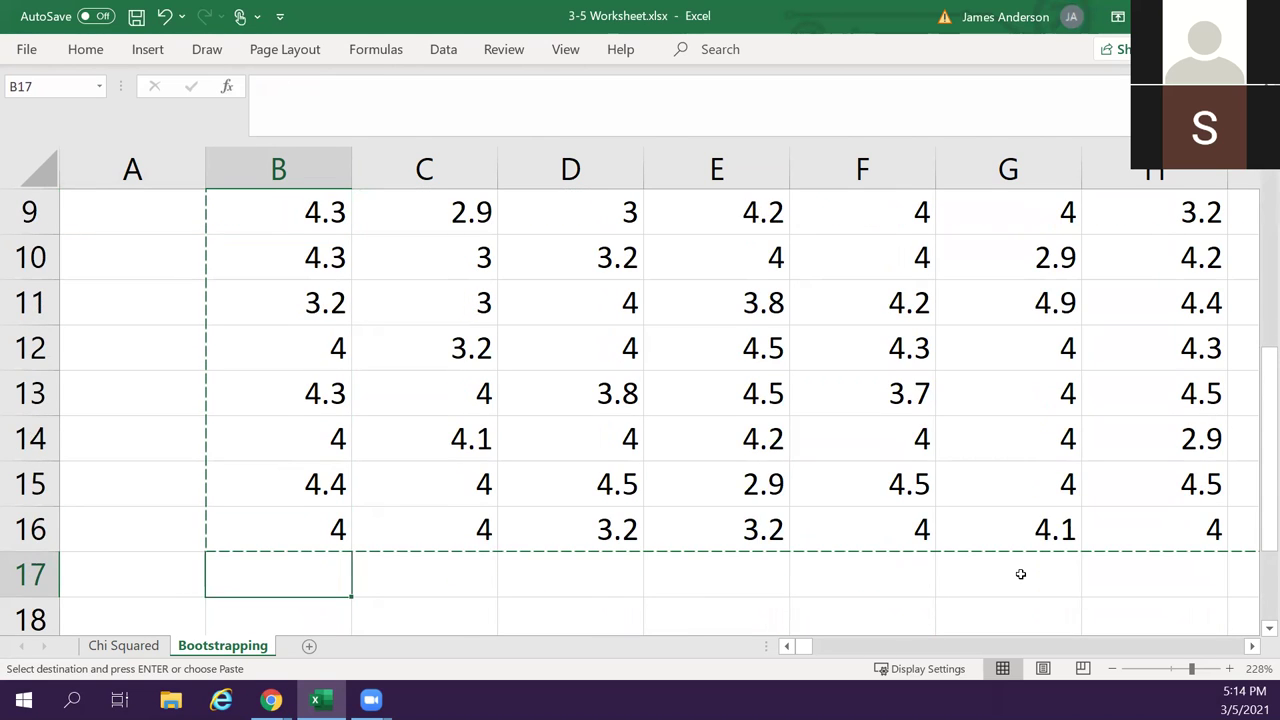
key(Down)
key(alt+e)
key(s)
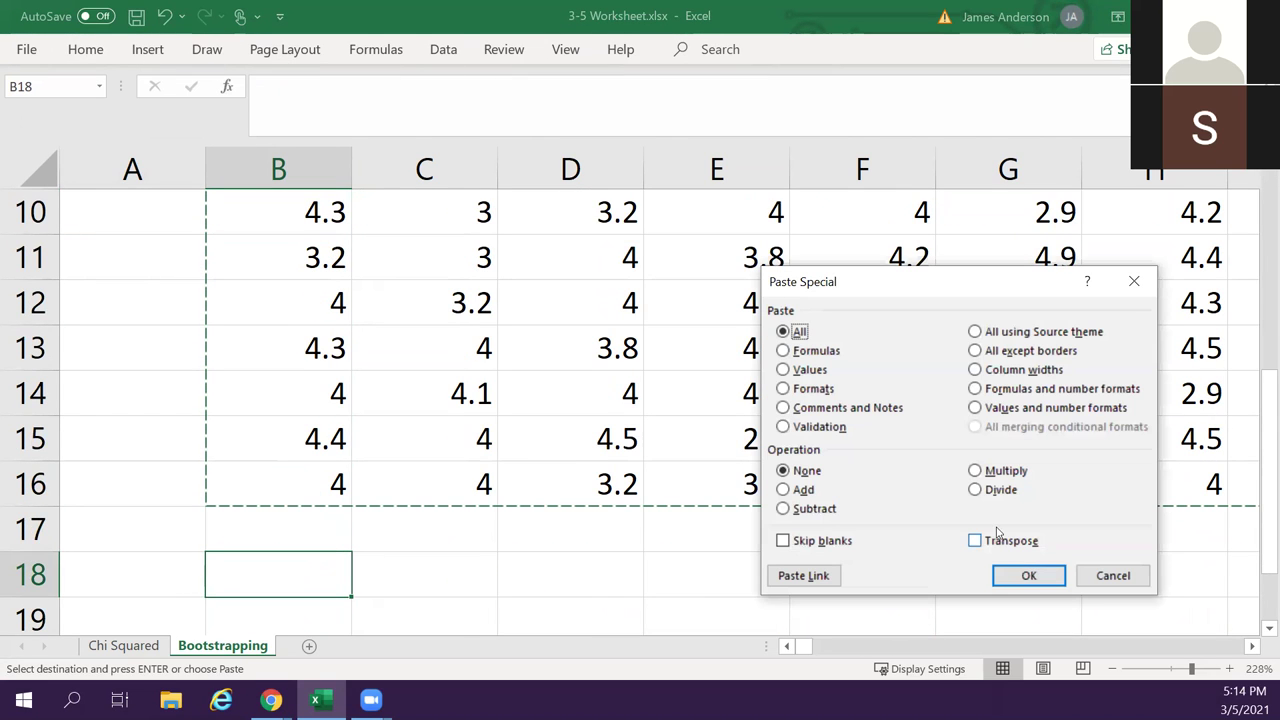
click(996, 540)
click(1007, 578)
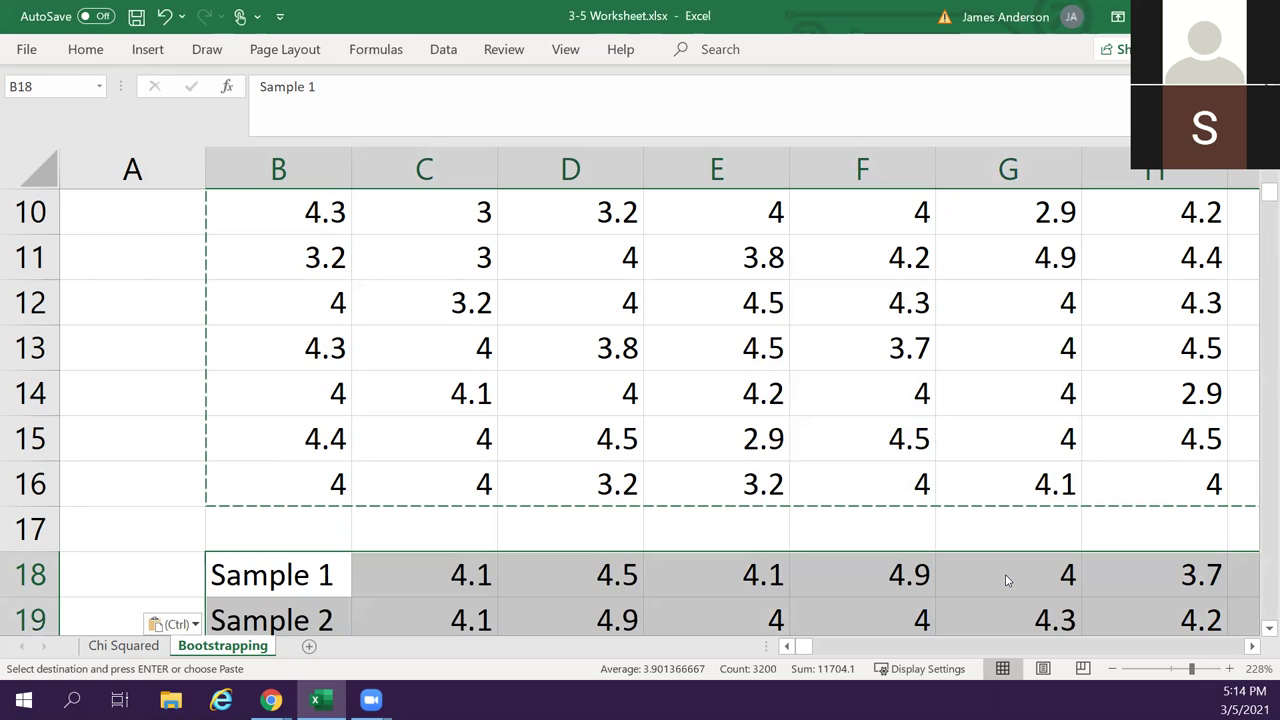
Move the transposed sample block from B18 to B1, over the original data.
key(ctrl+c)
key(ctrl+Up)
key(ctrl+Up)
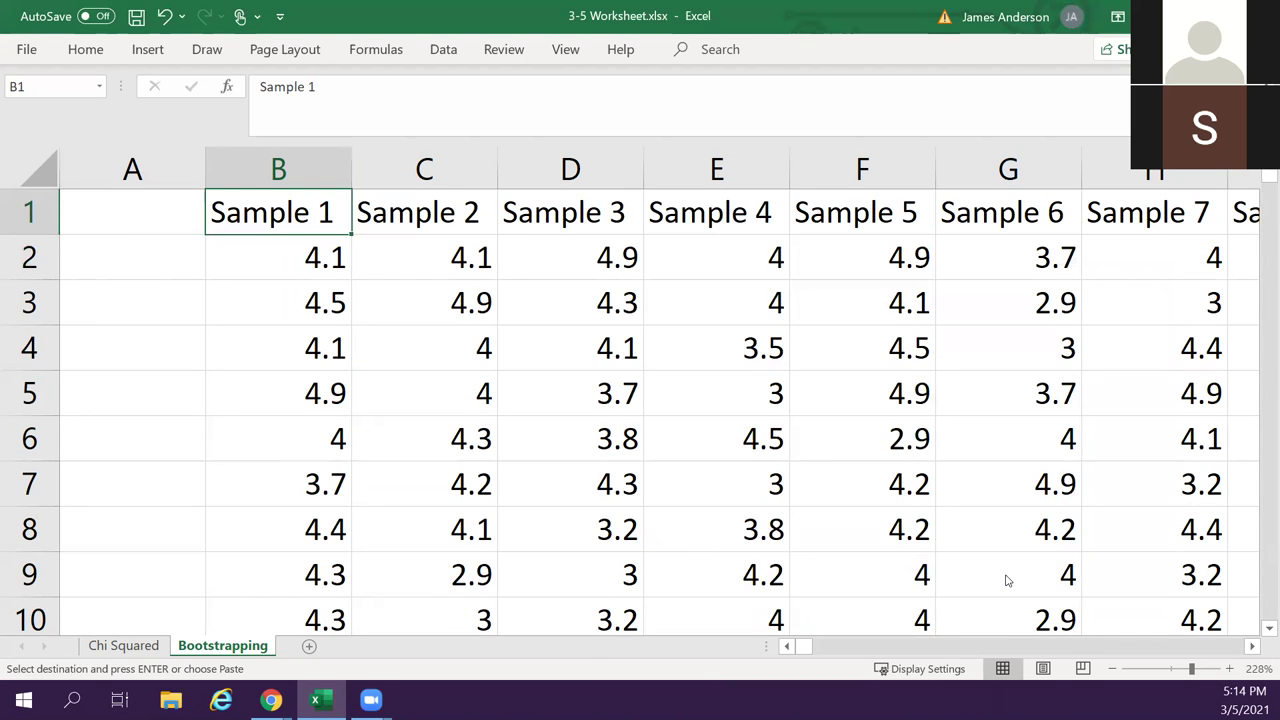
key(Return)
Delete the leftover untransposed samples from R1 through GS16.
key(Right)
key(Right)
key(Right)
key(Right)
key(Right)
key(Right)
key(Right)
key(Right)
key(Right)
key(Right)
key(Right)
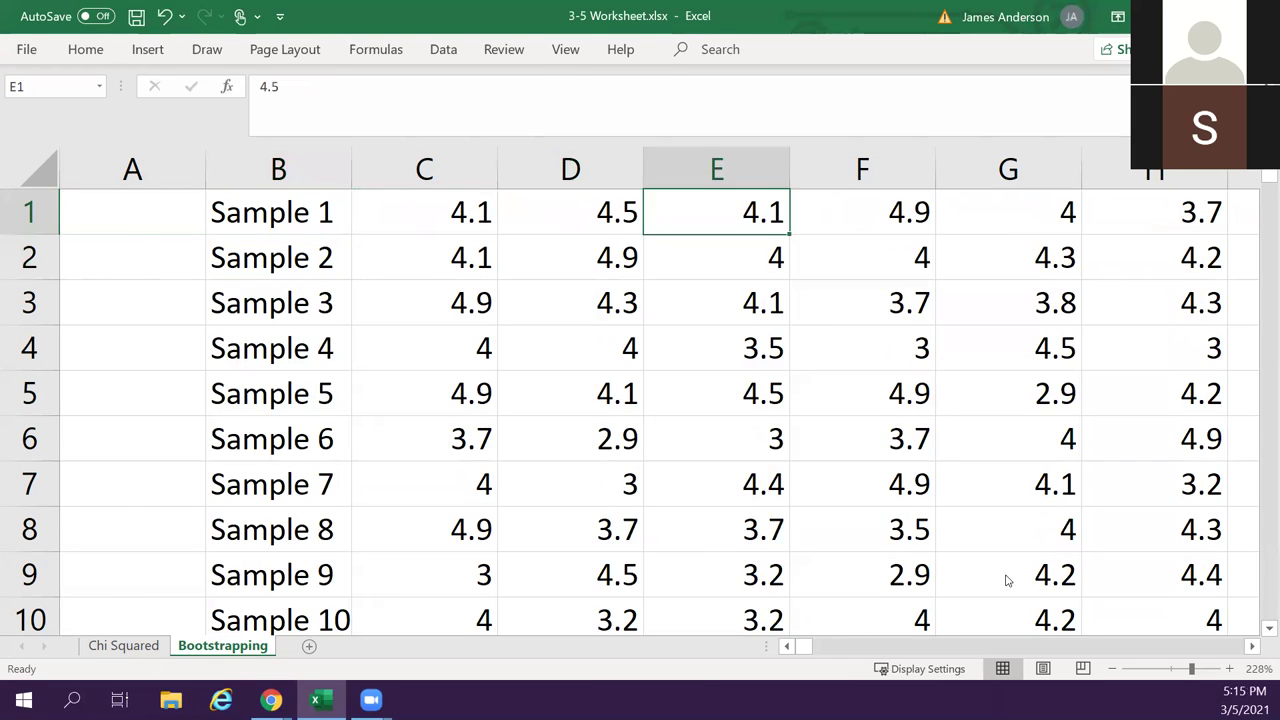
key(Right)
key(Right)
key(Right)
key(Right)
key(Right)
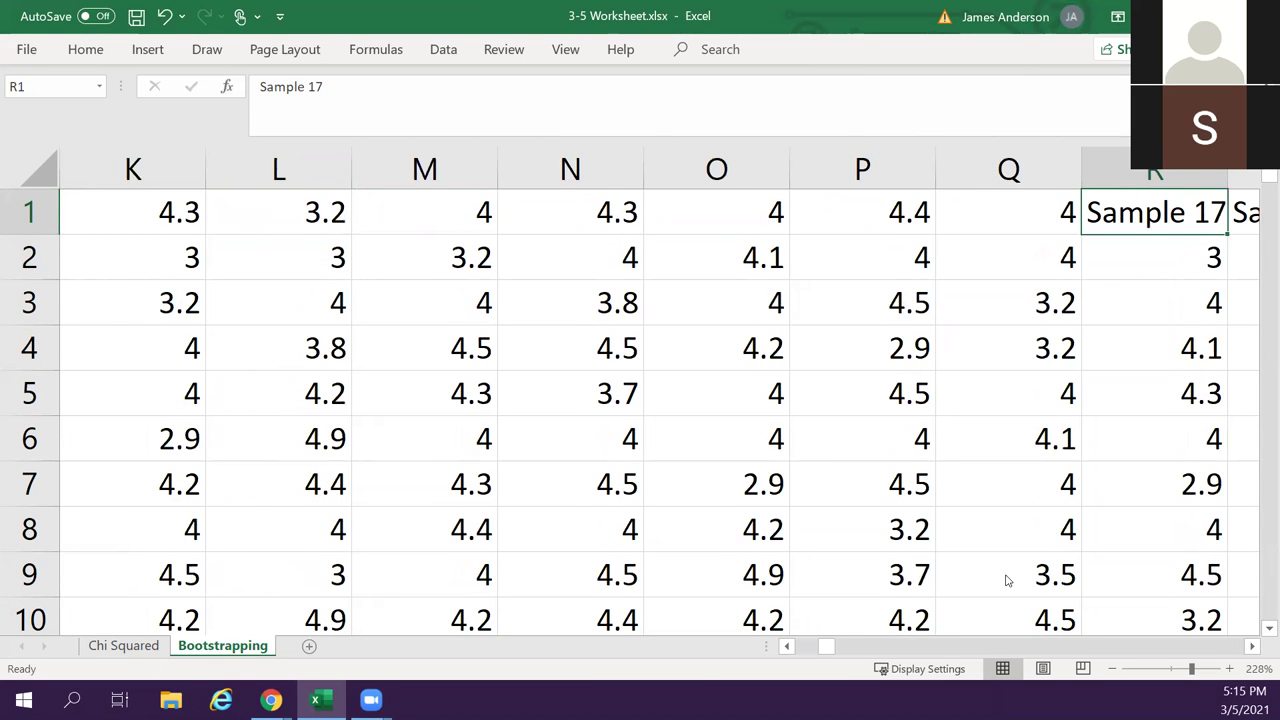
key(ctrl+shift+Right)
key(ctrl+shift+Down)
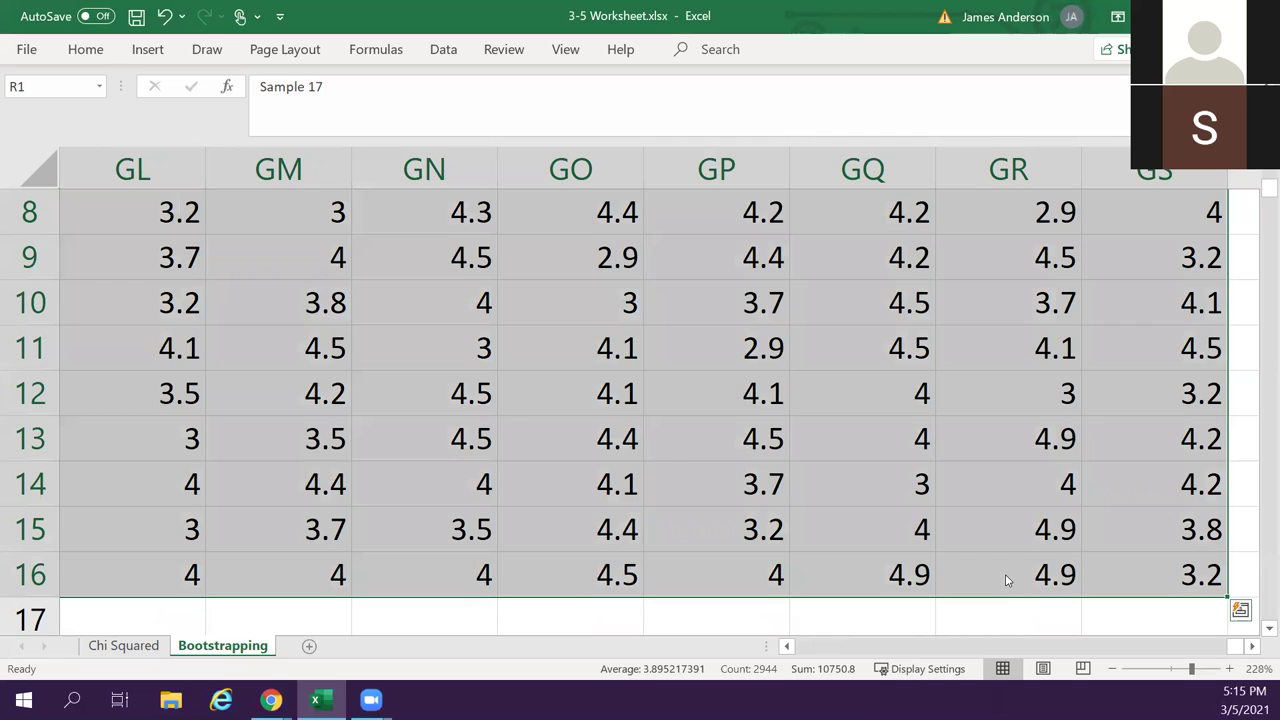
key(Left)
key(Left)
key(Left)
key(Home)
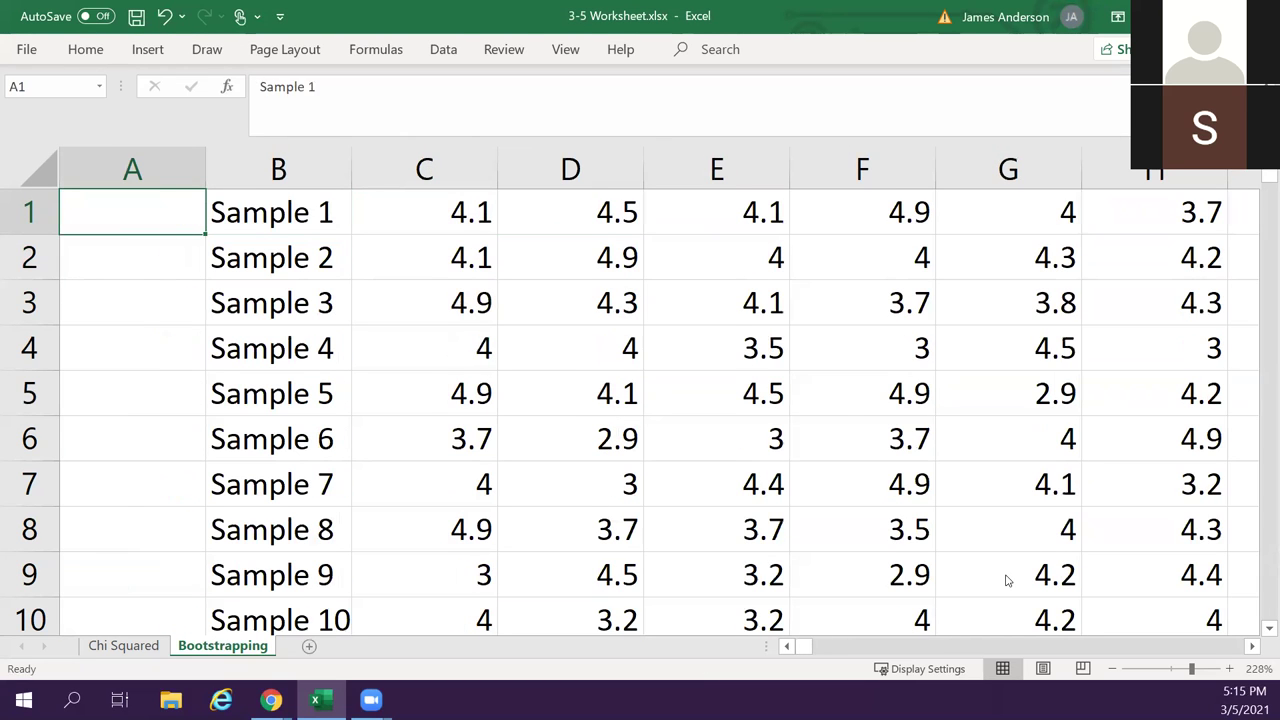
Move the whole transposed block, B1:Q200, one column over so it starts at A1.
key(Right)
key(Right)
key(Left)
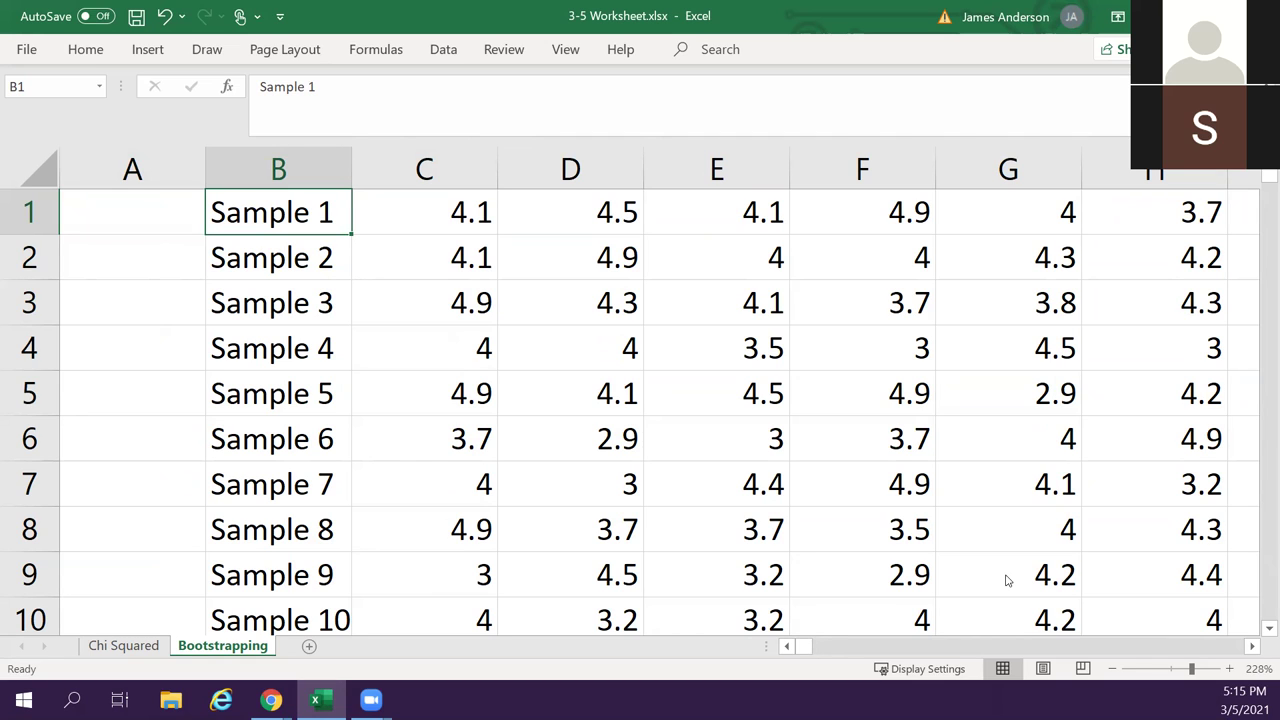
key(ctrl+shift+Down)
key(ctrl+shift+Right)
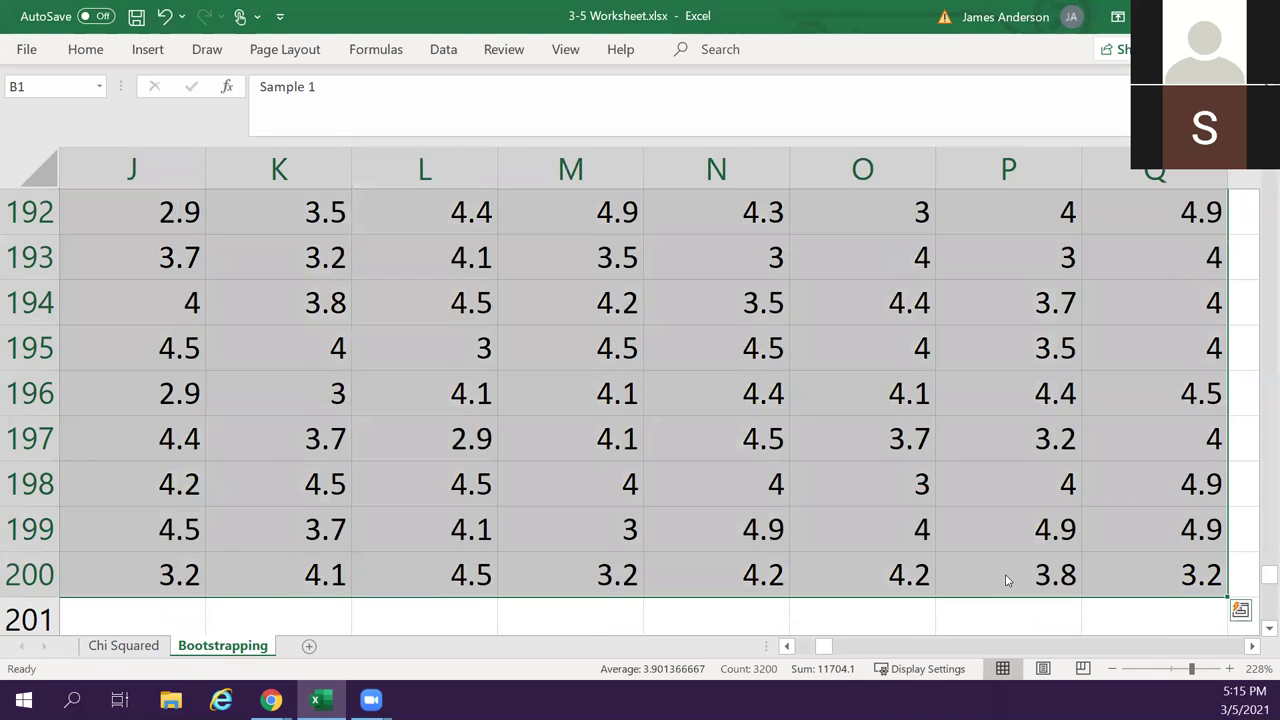
key(ctrl+c)
key(ctrl+BackSpace)
key(Left)
key(Return)
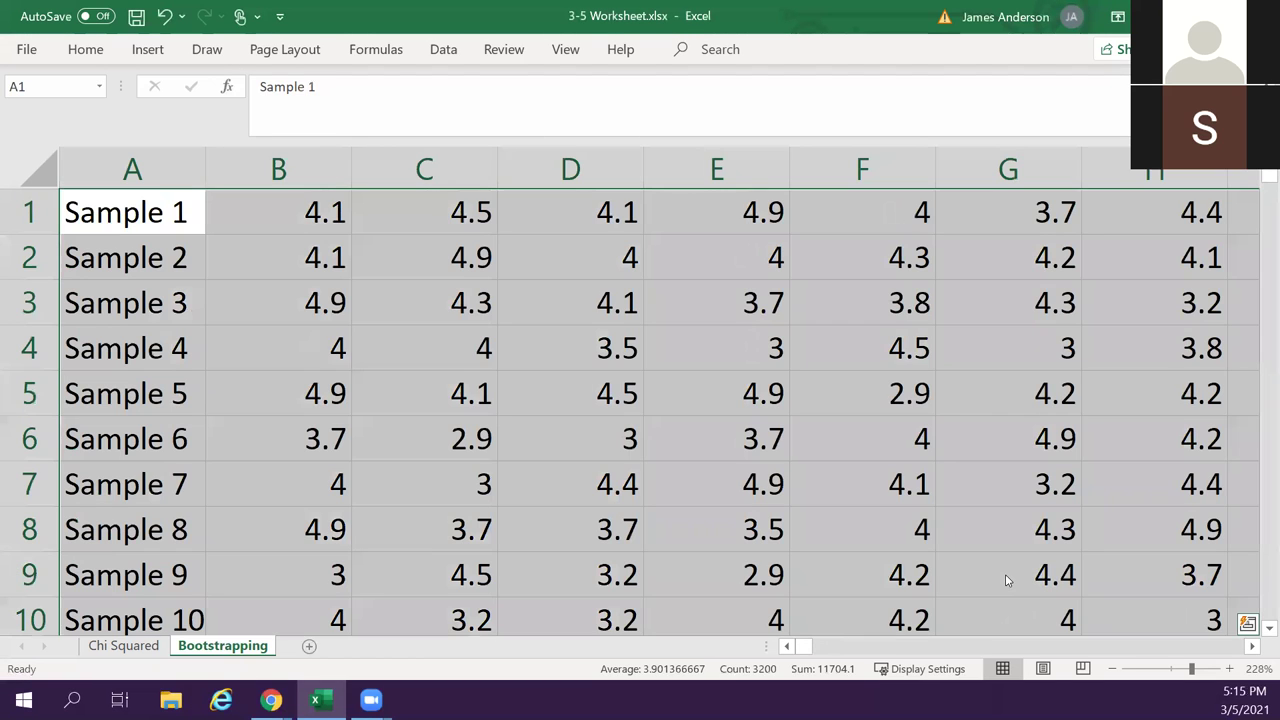
Move the whole sample block down one row so it starts at A2, freeing row 1 for headers.
key(Right)
key(Left)
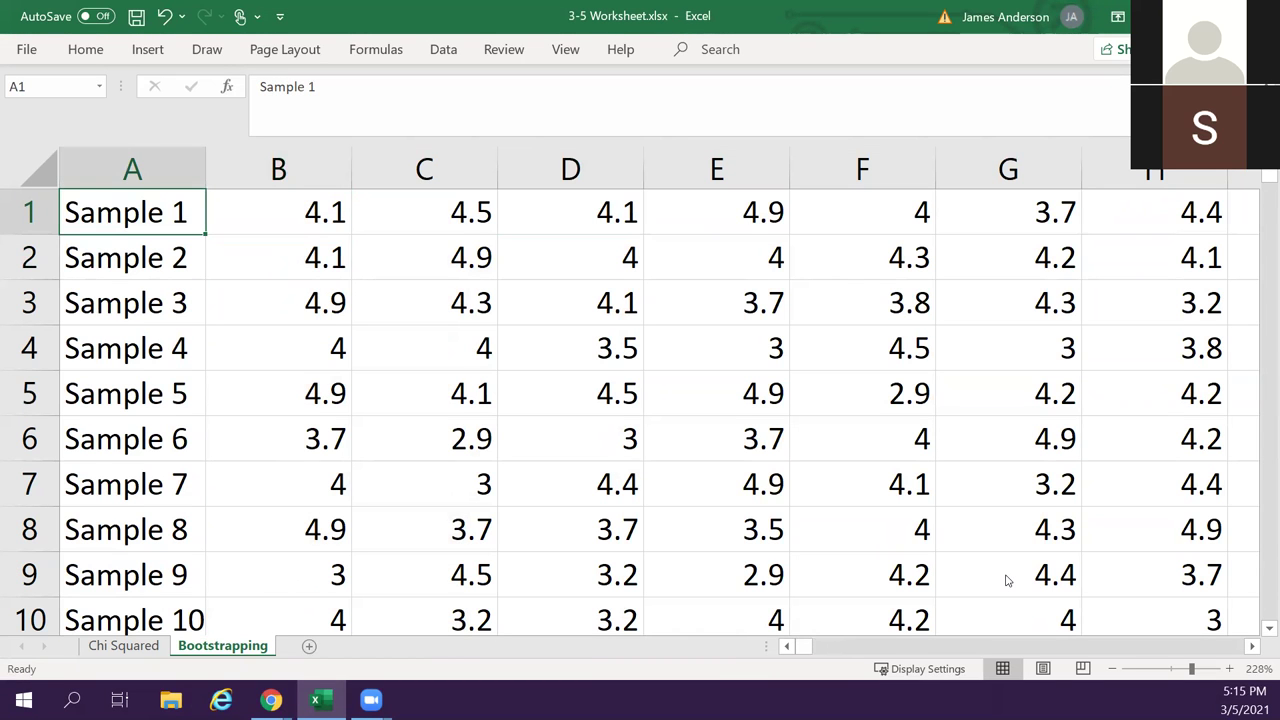
key(ctrl+shift+Down)
key(ctrl+shift+Right)
key(ctrl+c)
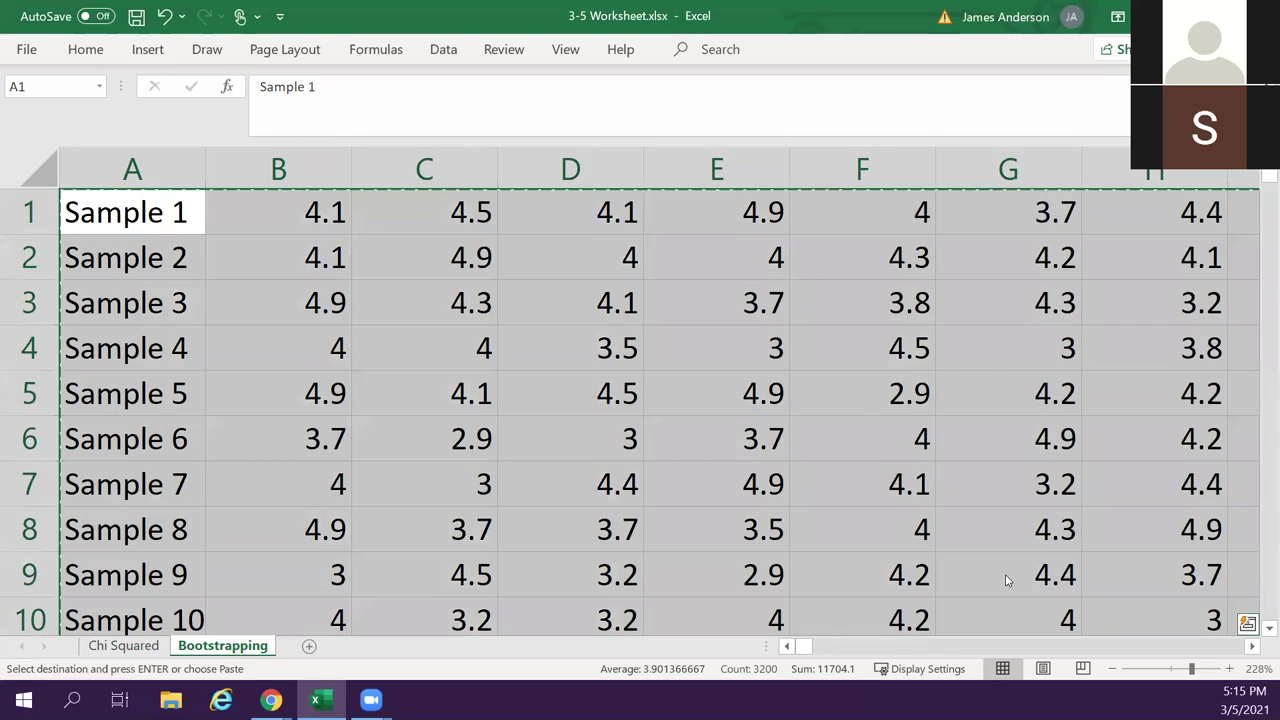
key(Down)
key(Return)
Enter the header "Sample" in A1 and the header "Mean" in Q1, beyond the last data column.
key(Up)
text(Sam)
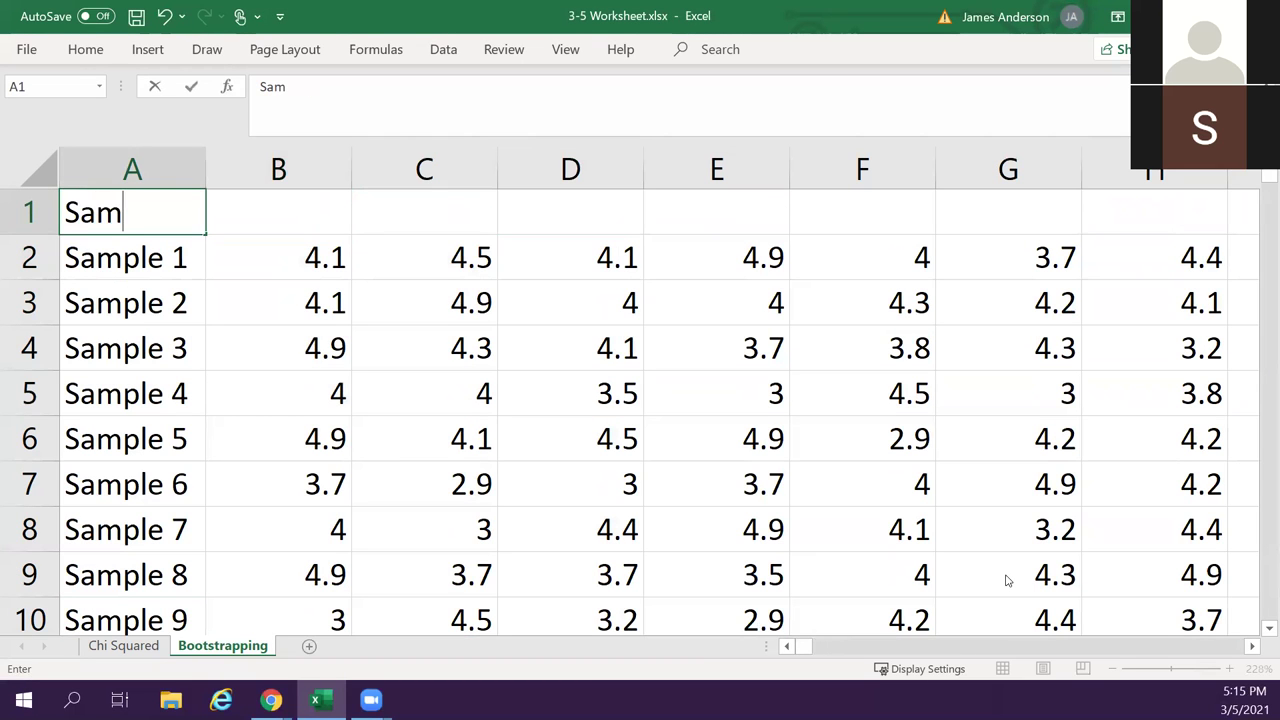
text(ple)
key(Right)
key(Right)
key(Right)
key(Right)
key(Right)
key(Right)
key(Right)
key(Right)
key(Right)
key(Right)
key(Right)
key(Right)
key(Right)
key(Right)
key(Right)
key(Right)
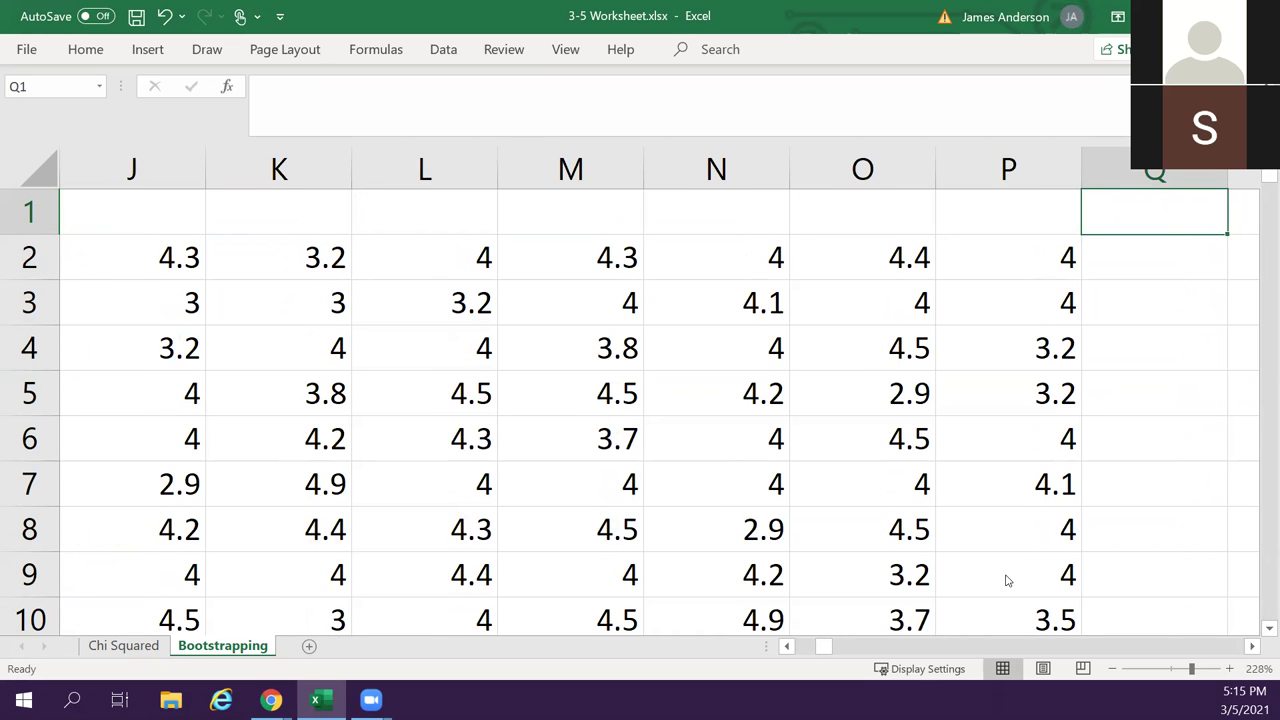
text(Mean)
key(Return)
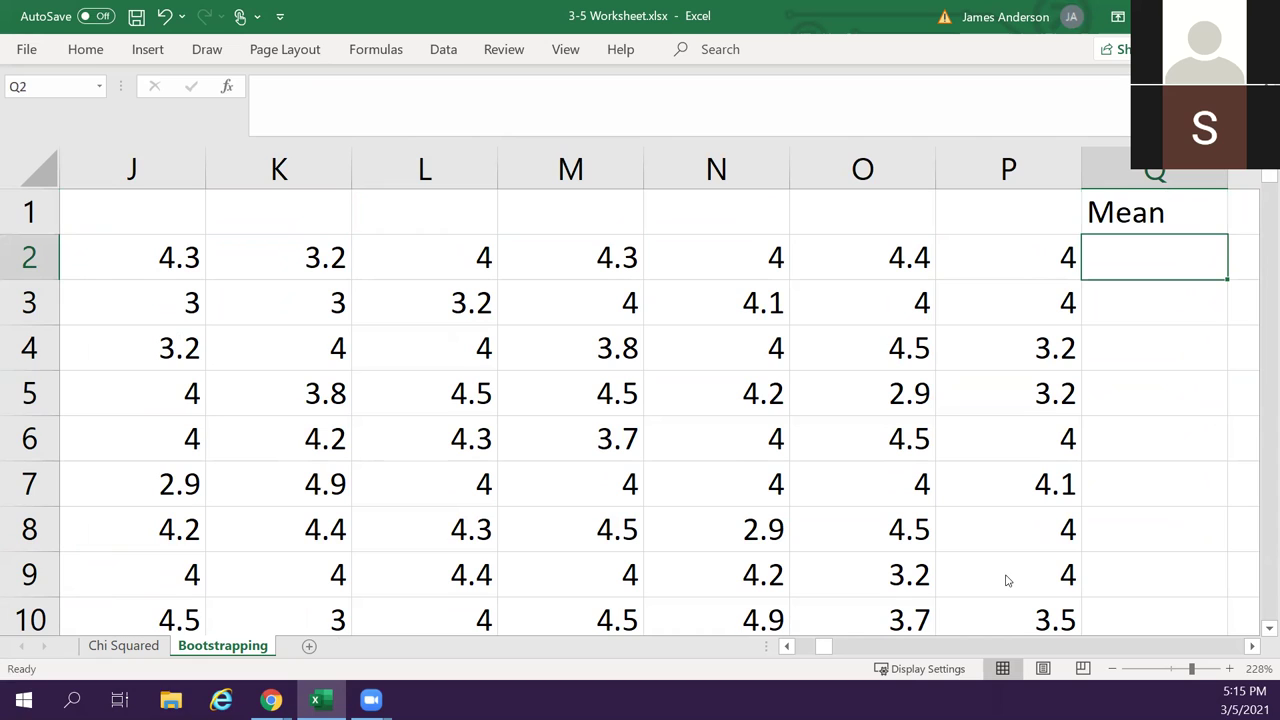
Enter =average(B2:P2) in Q2 to compute the first sample's mean.
text(=)
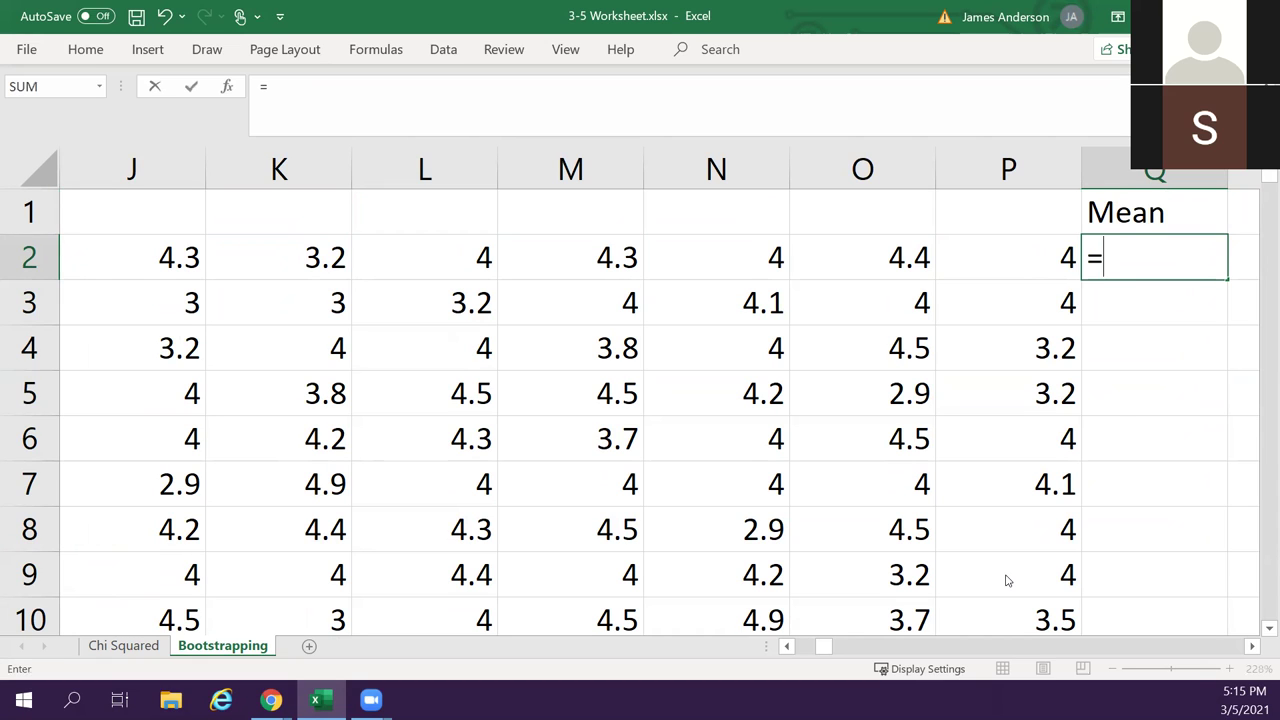
text(average))
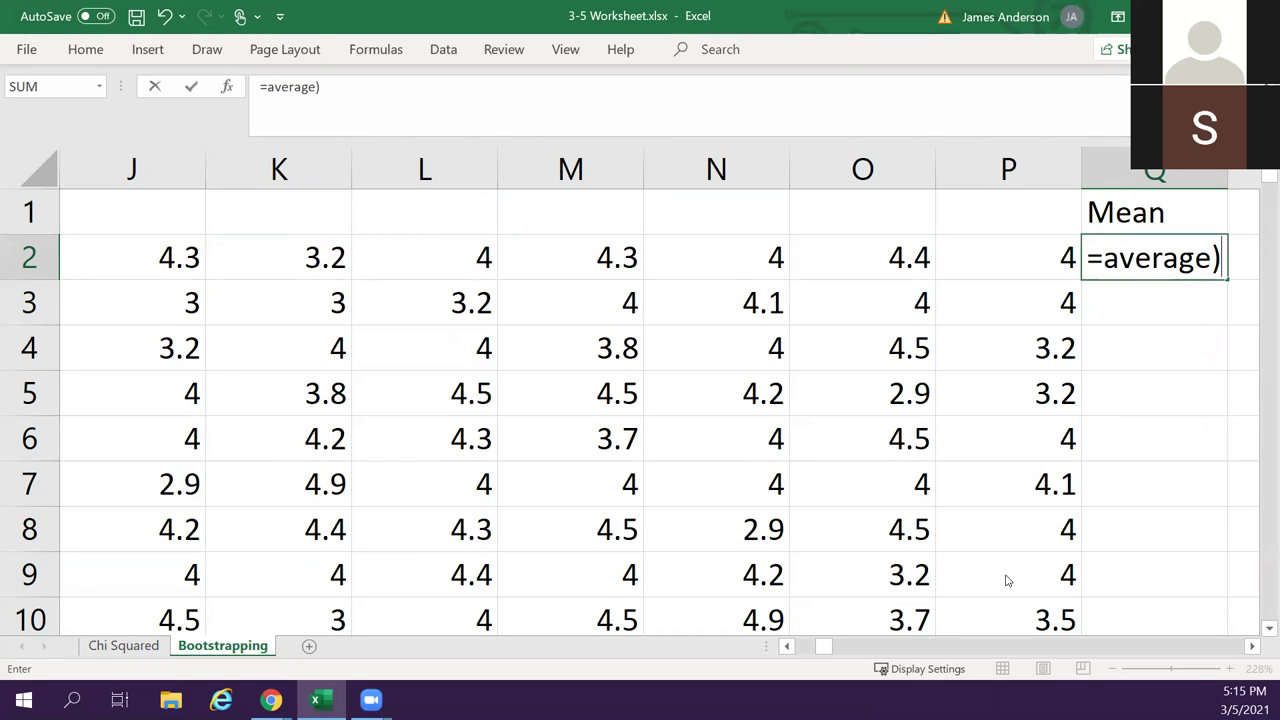
key(BackSpace)
text(()
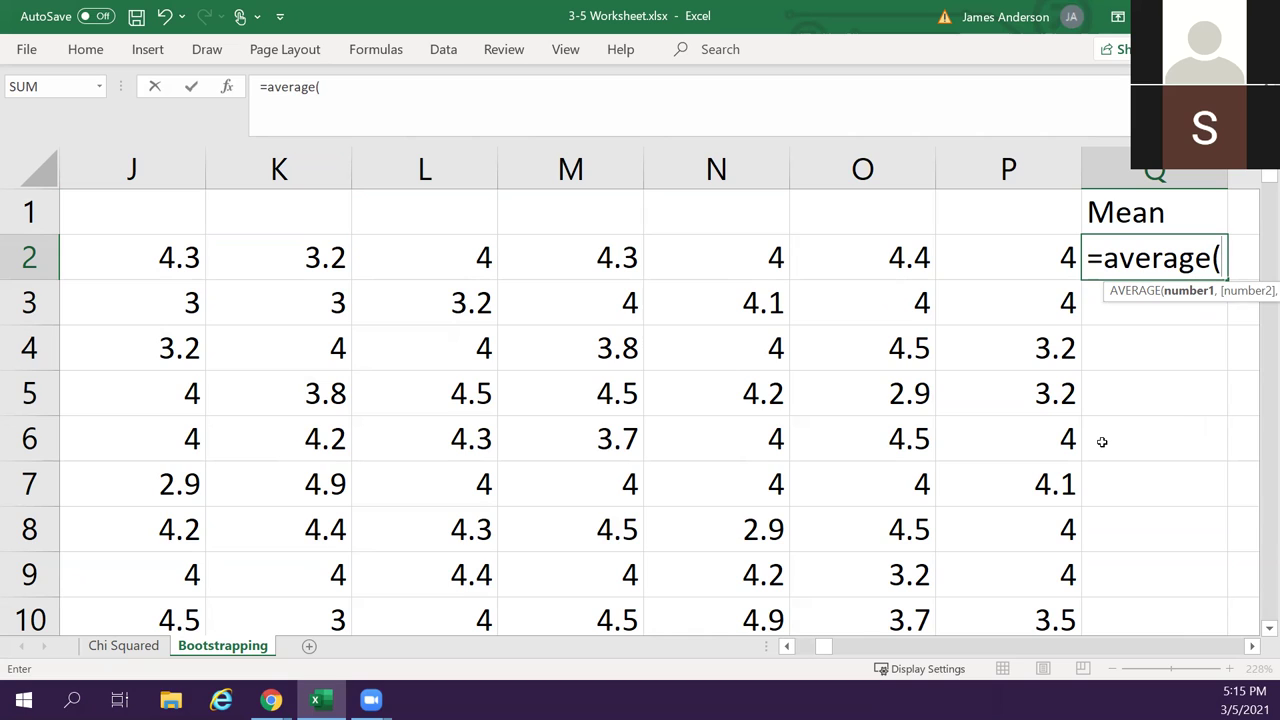
text(B2:P2)
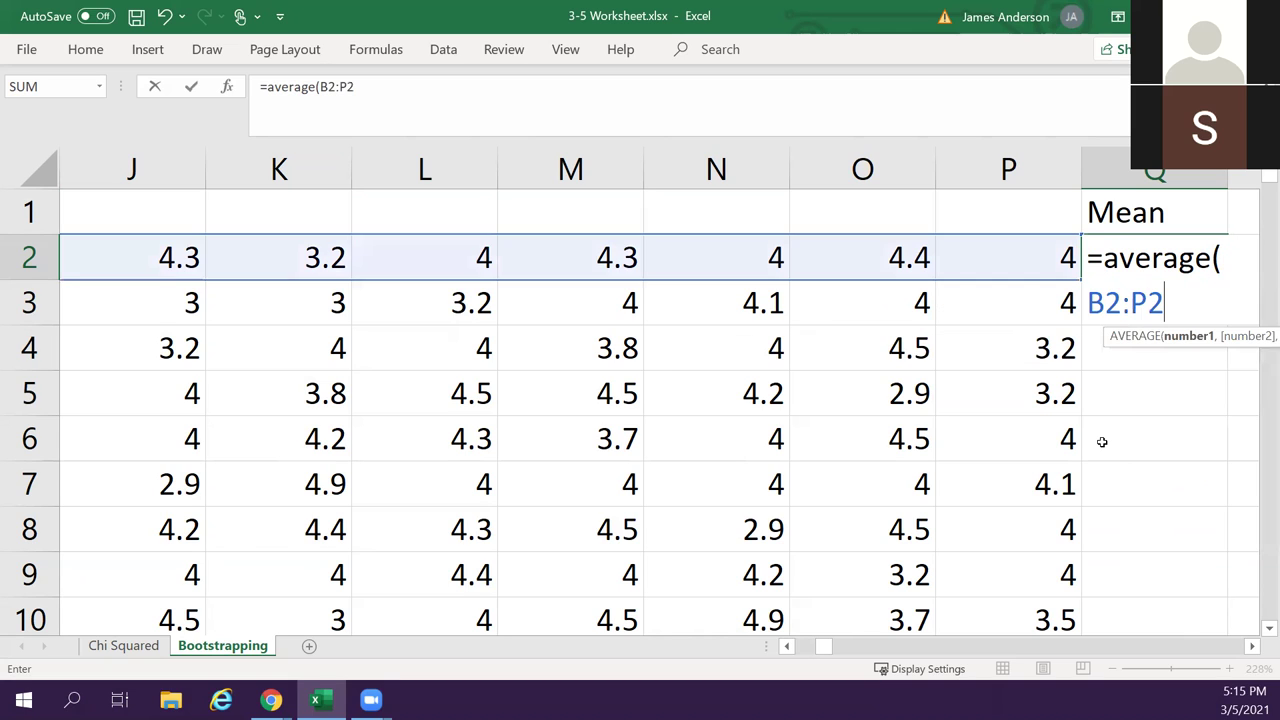
text())
key(ctrl+Return)
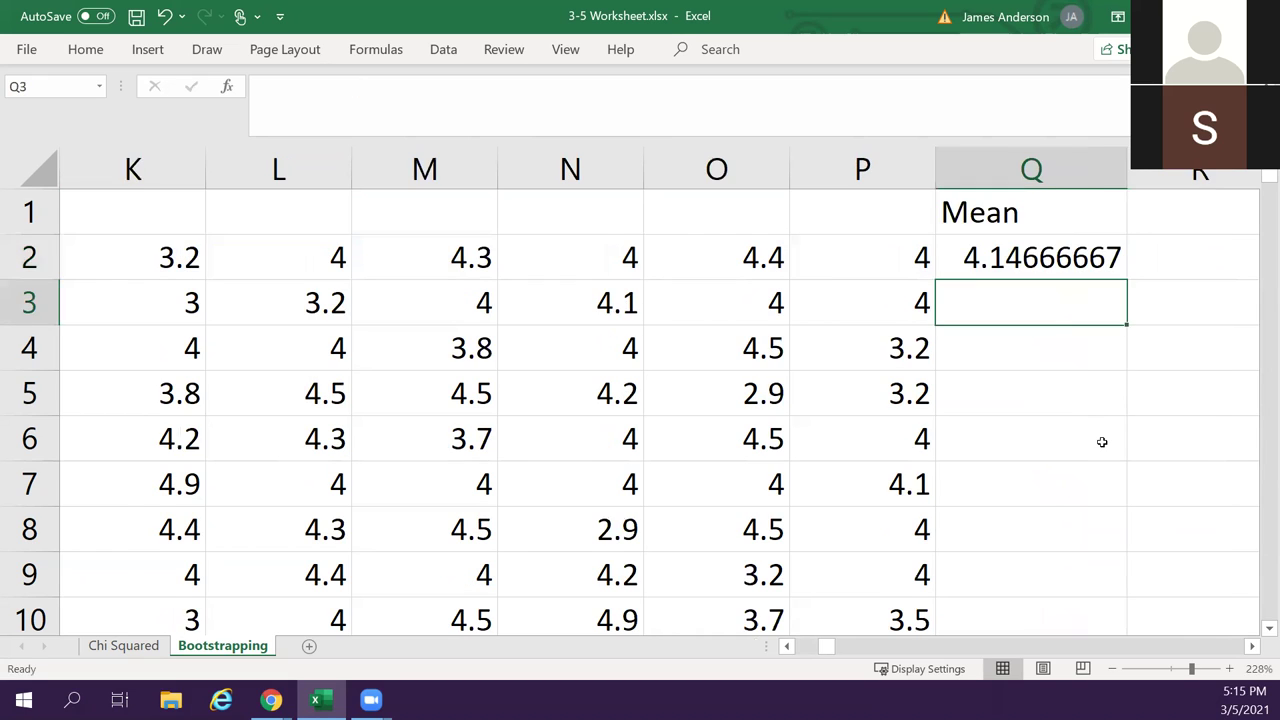
Fill the average formula from Q2 down the Mean column for every sample.
key(ctrl+Left)
key(Right)
key(ctrl+Right)
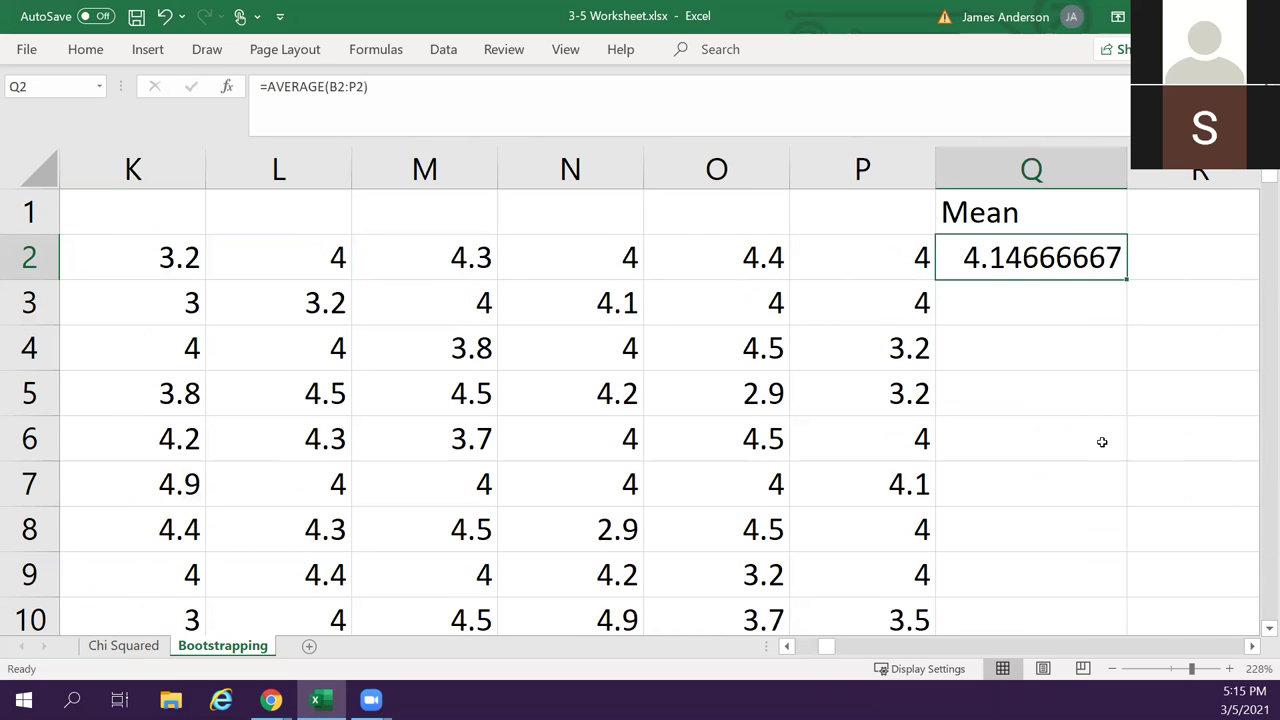
double_click(1127, 278)
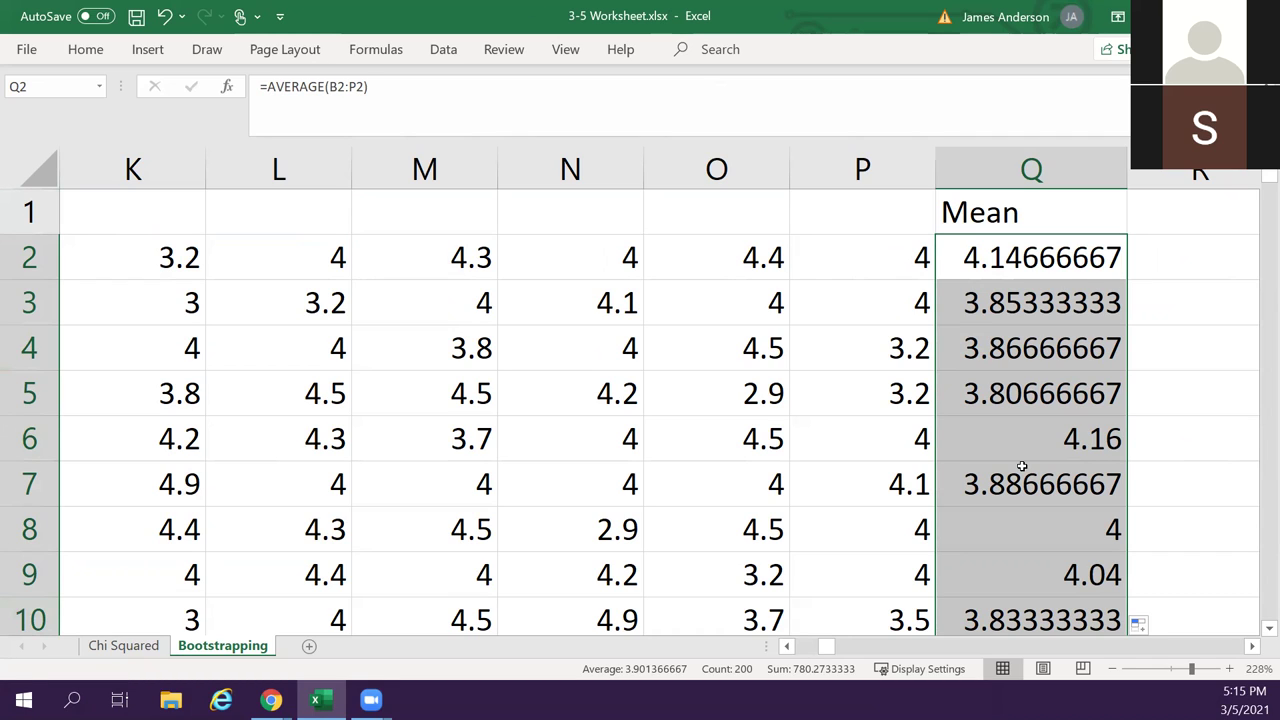
click(271, 700)
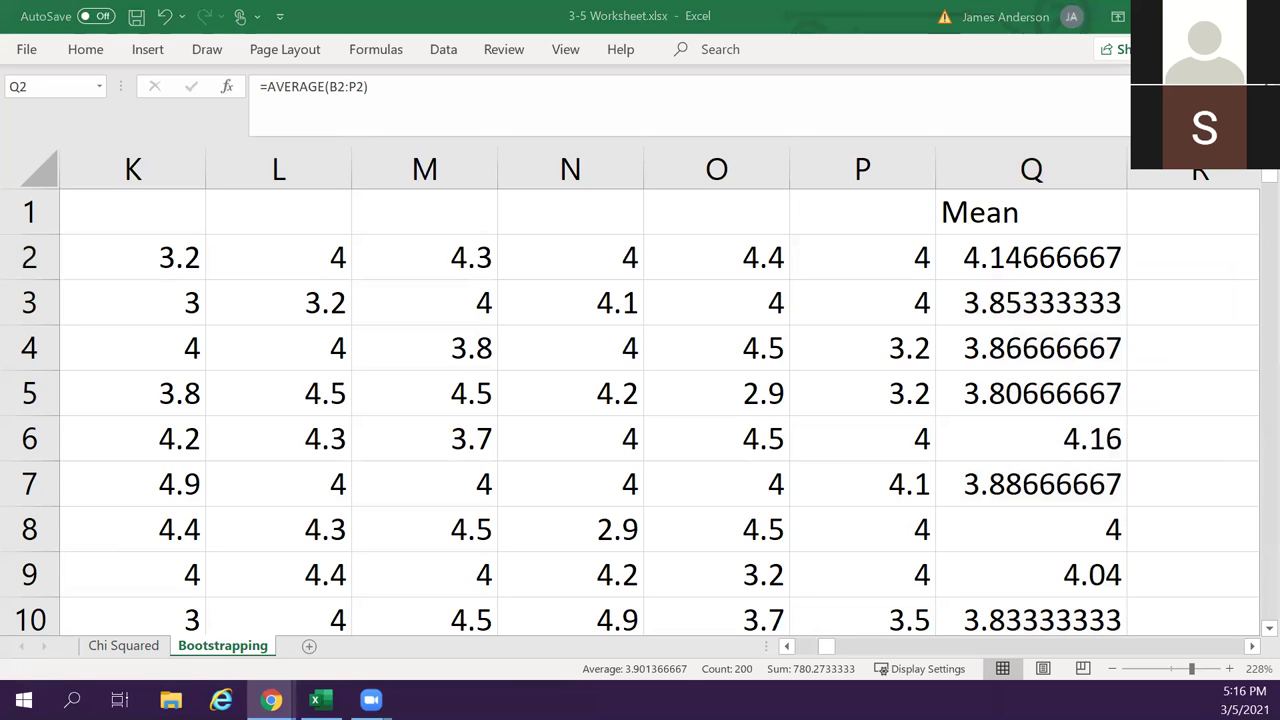
key(Left)
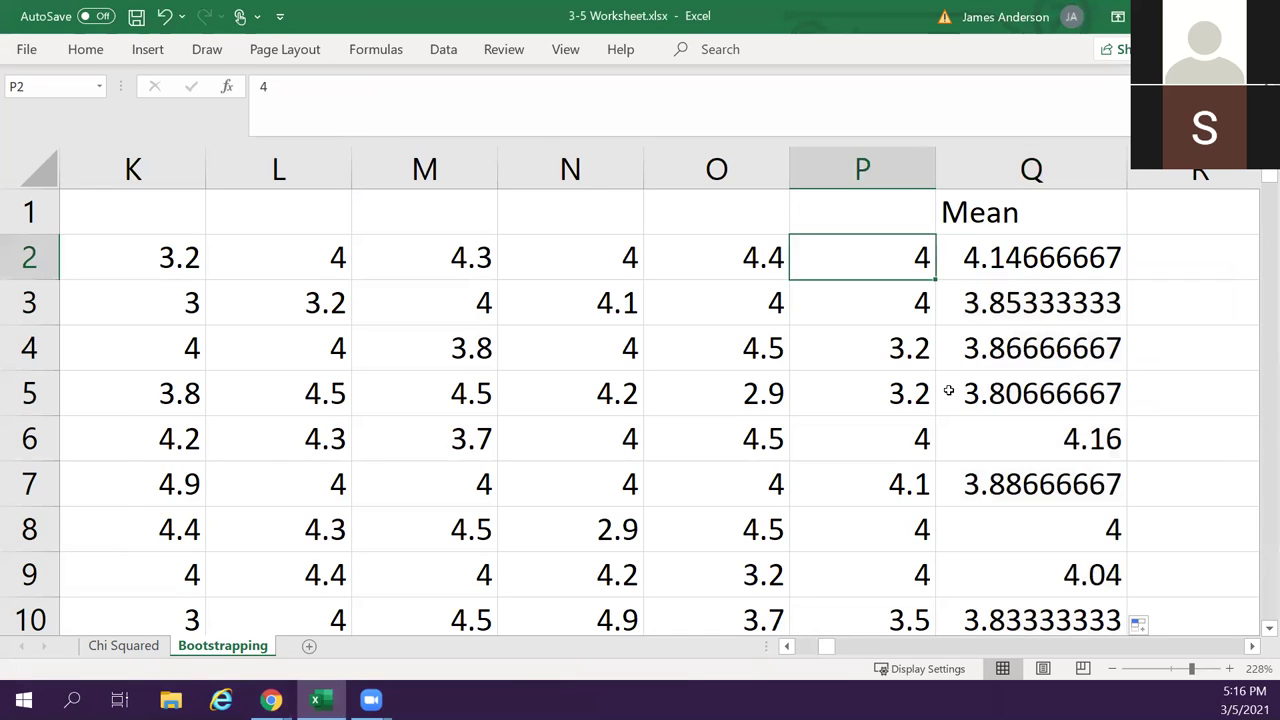
key(Up)
Sort the whole table by Mean from smallest to largest, treating the first row as headers.
key(ctrl+Home)
key(ctrl+shift+Down)
key(ctrl+shift+Right)
scroll(948, 390, up, 5)
scroll(948, 390, up, 20)
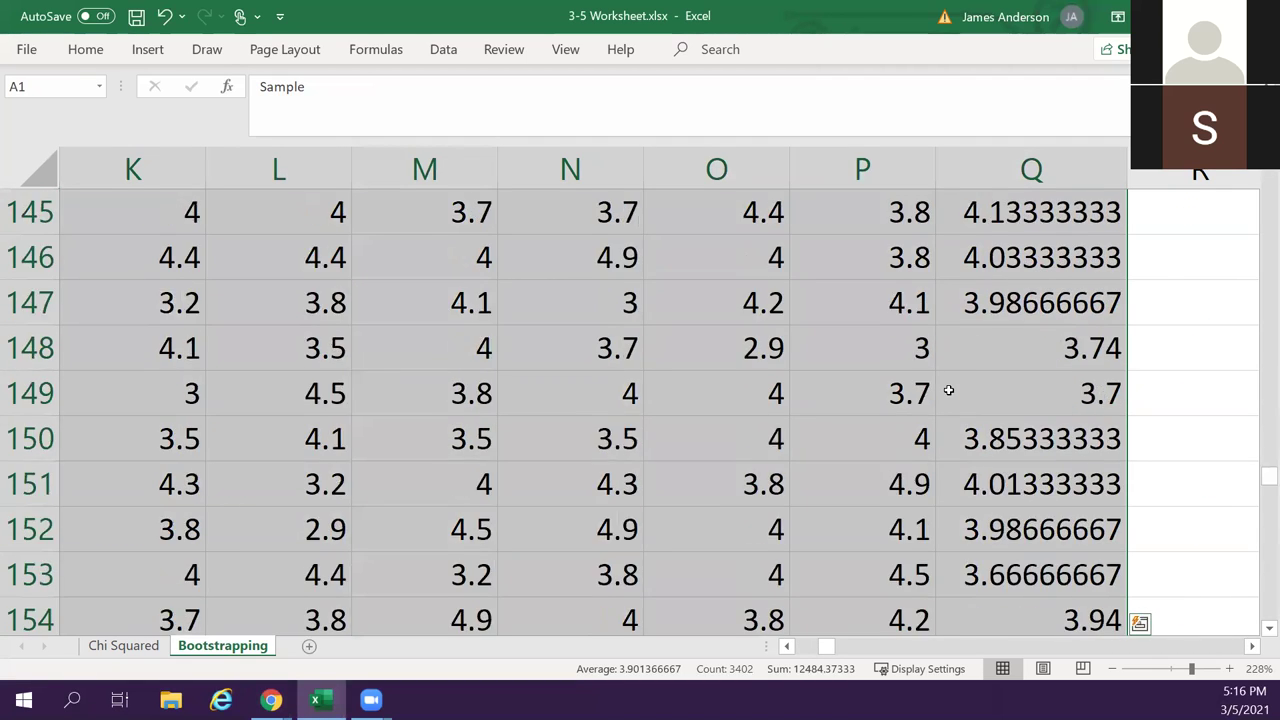
scroll(948, 390, up, 17)
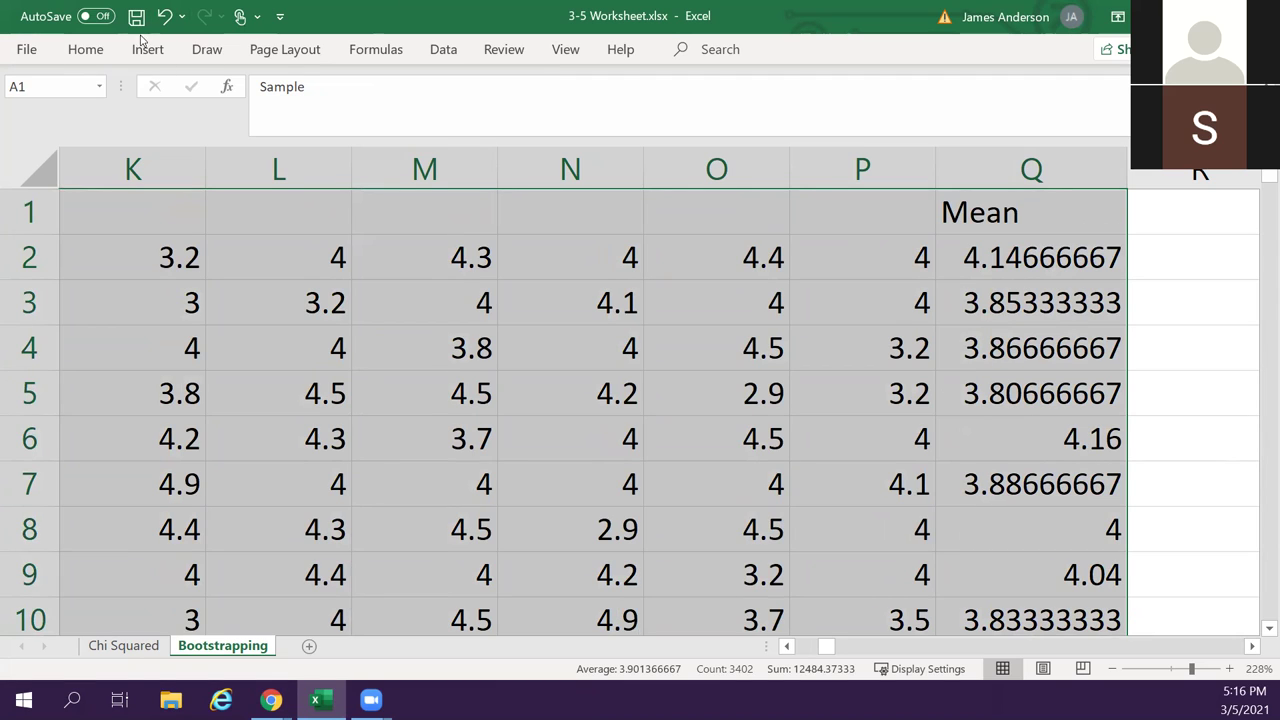
click(440, 49)
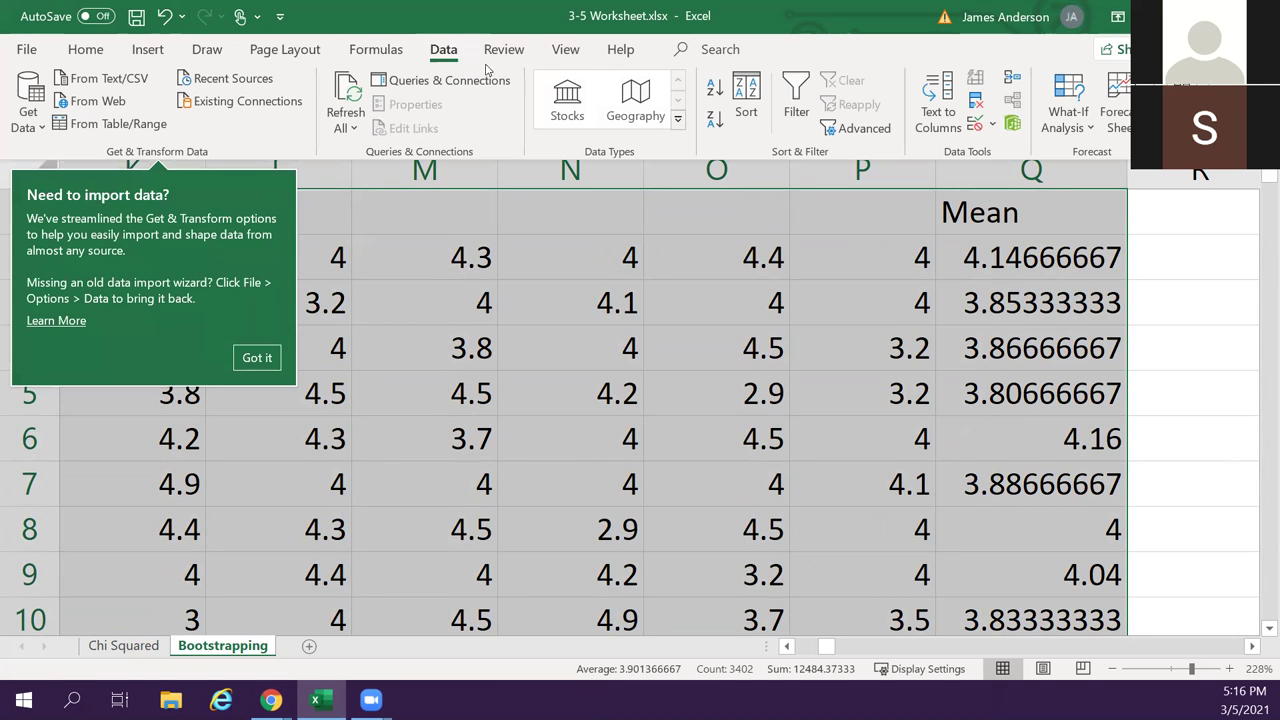
click(746, 95)
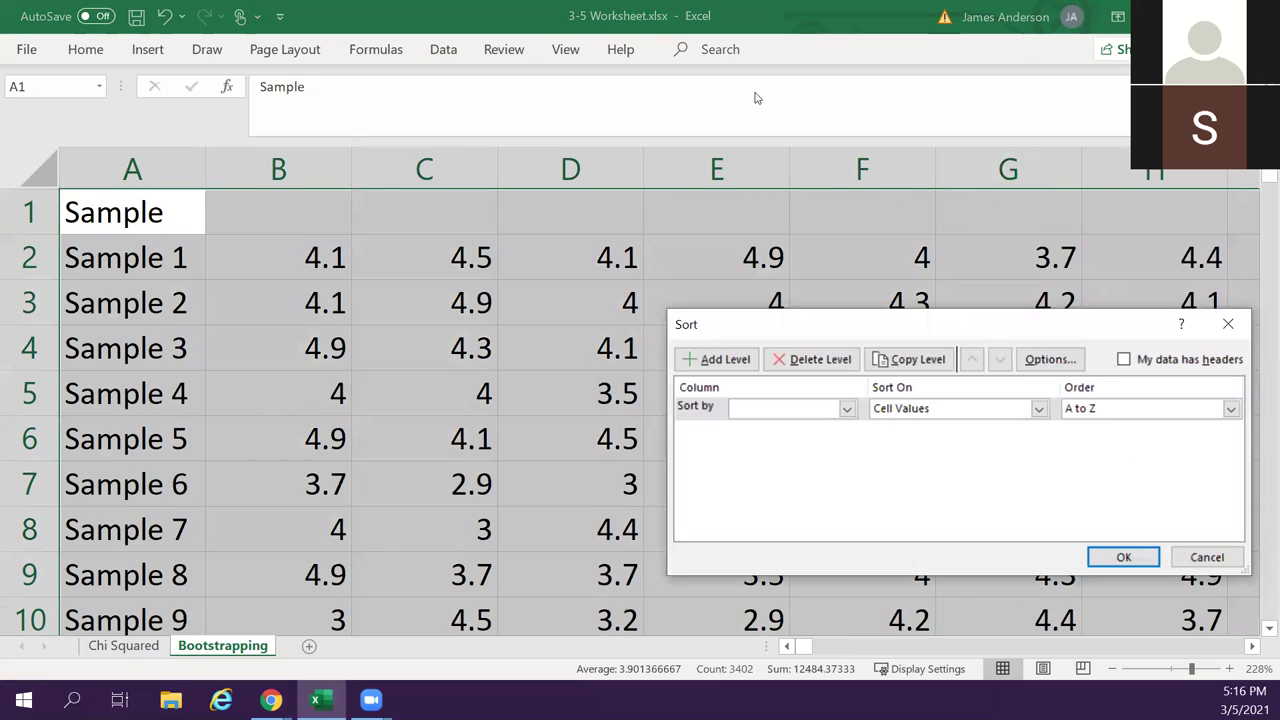
click(1124, 359)
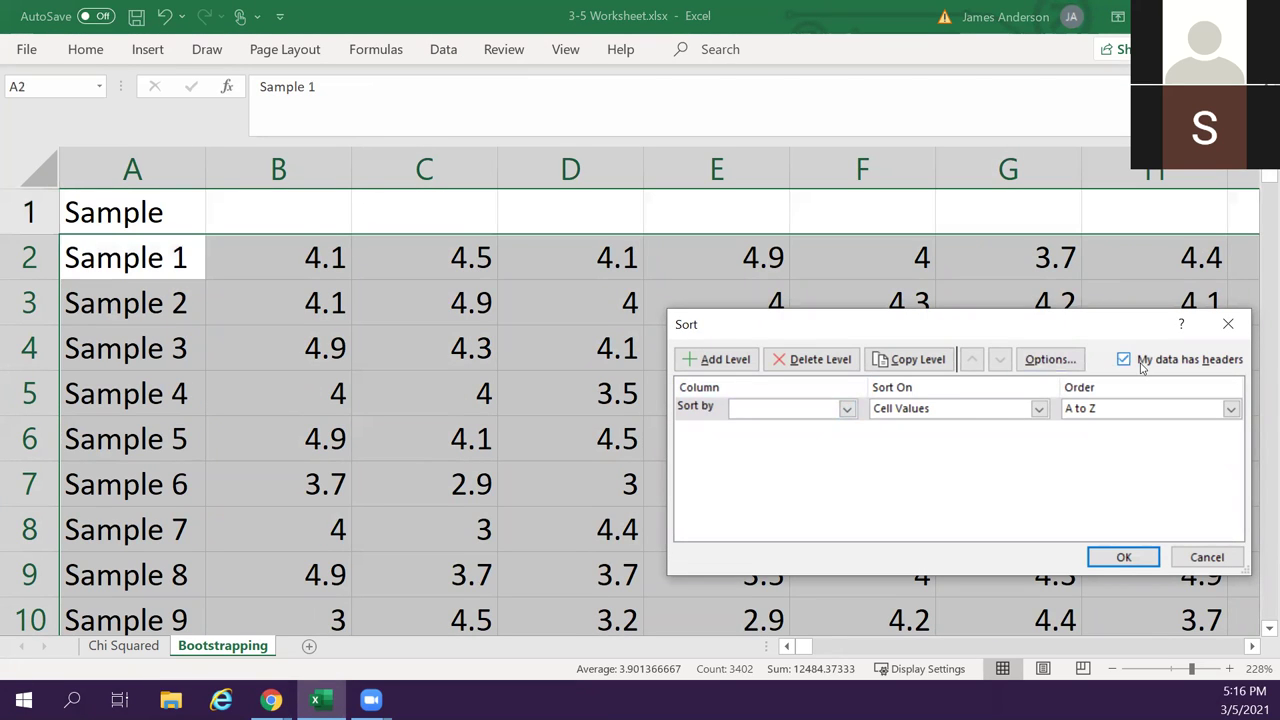
click(846, 408)
scroll(789, 500, down, 2)
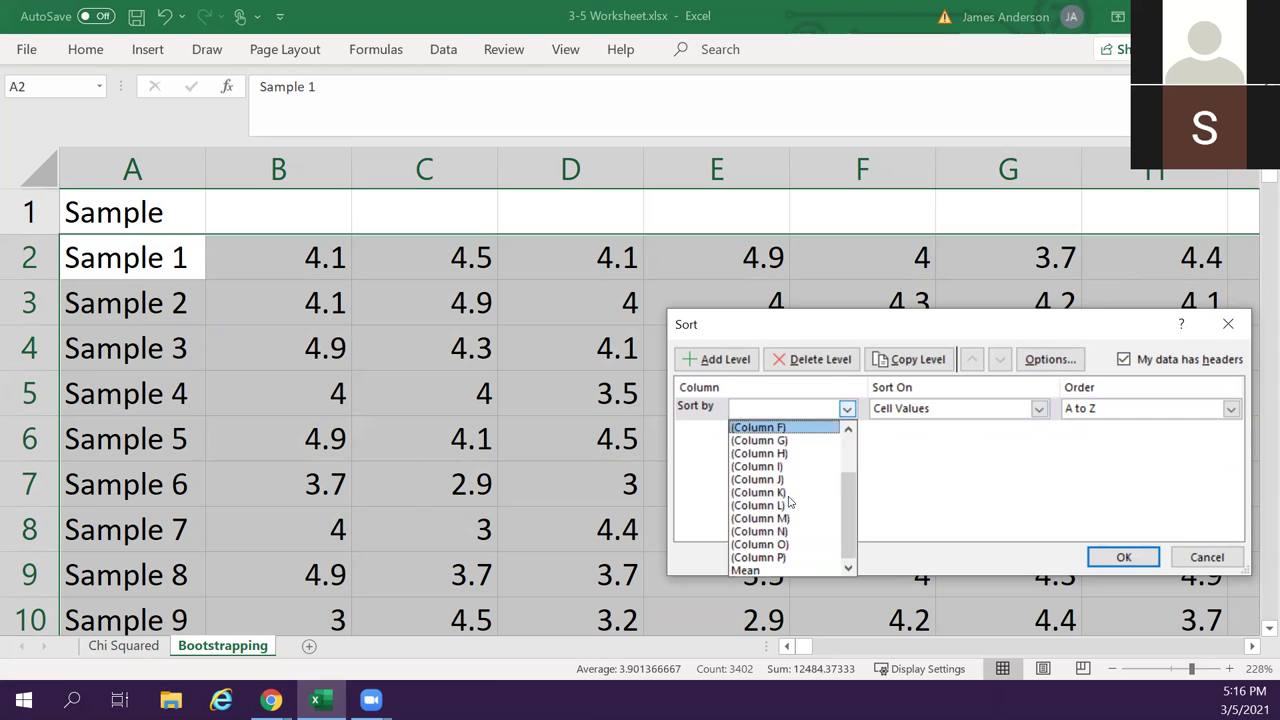
click(757, 570)
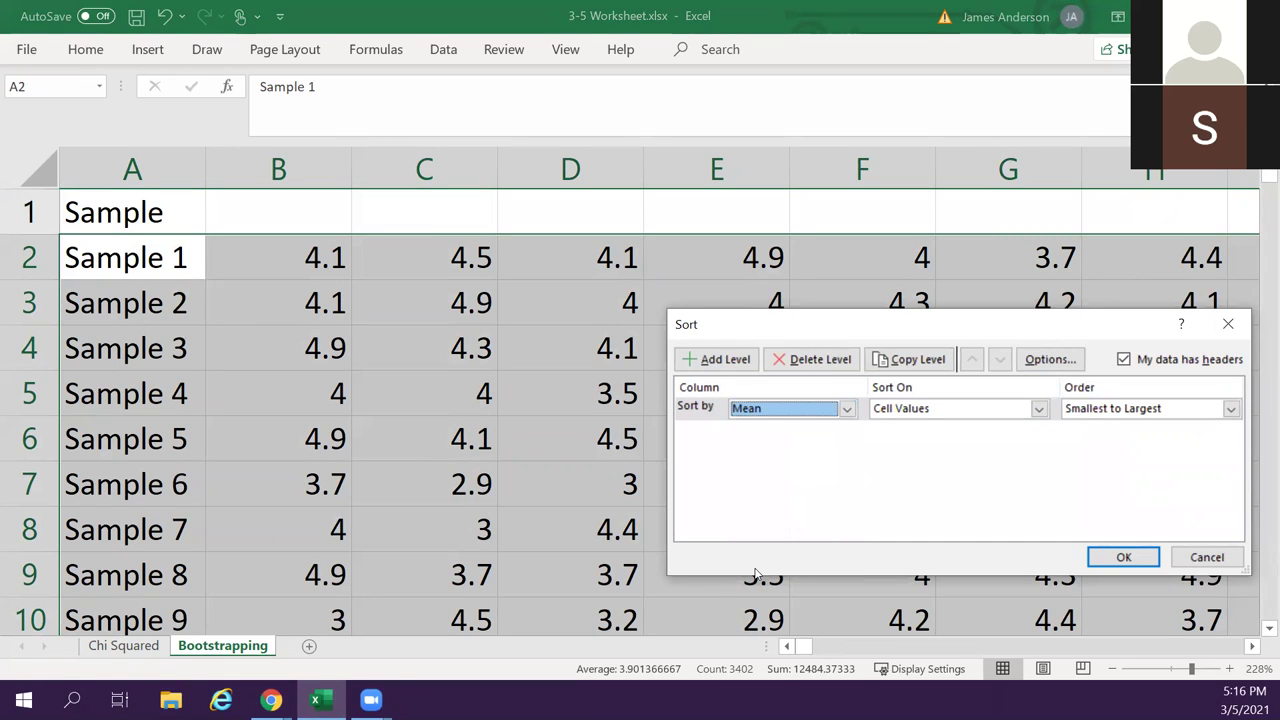
click(1123, 558)
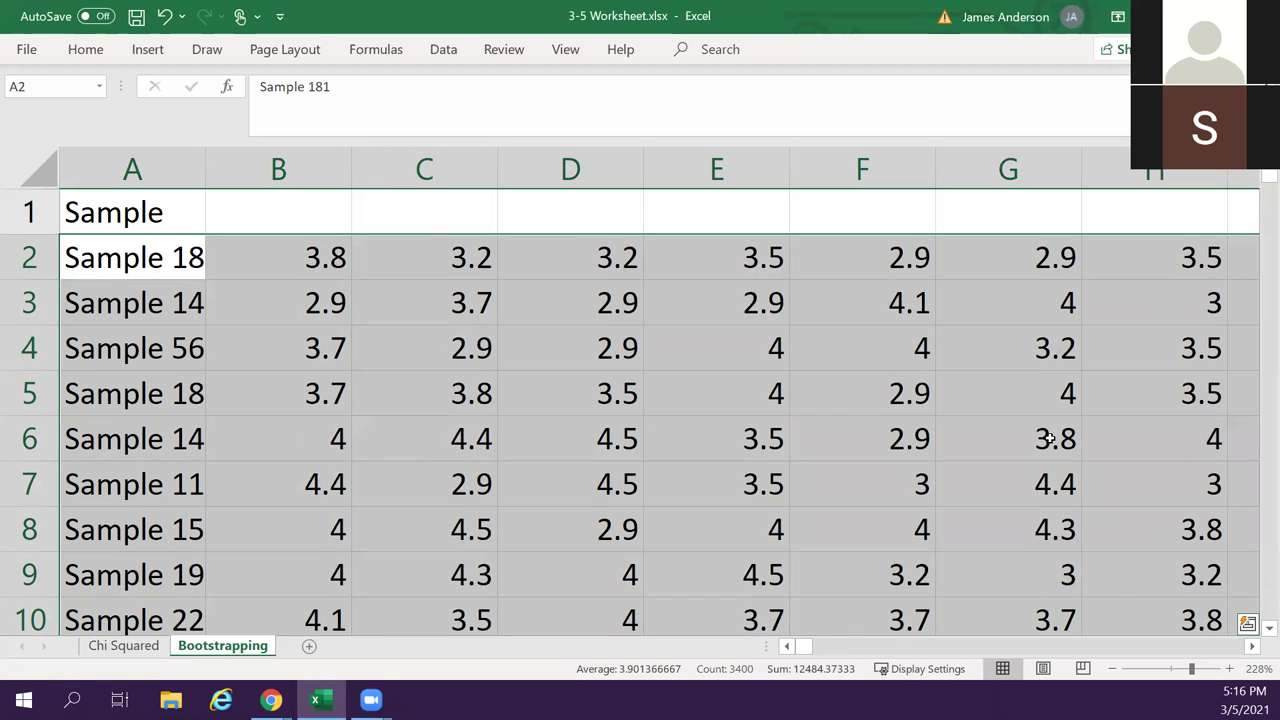
Go to Q2 to view the sorted sample means from the smallest.
click(1068, 260)
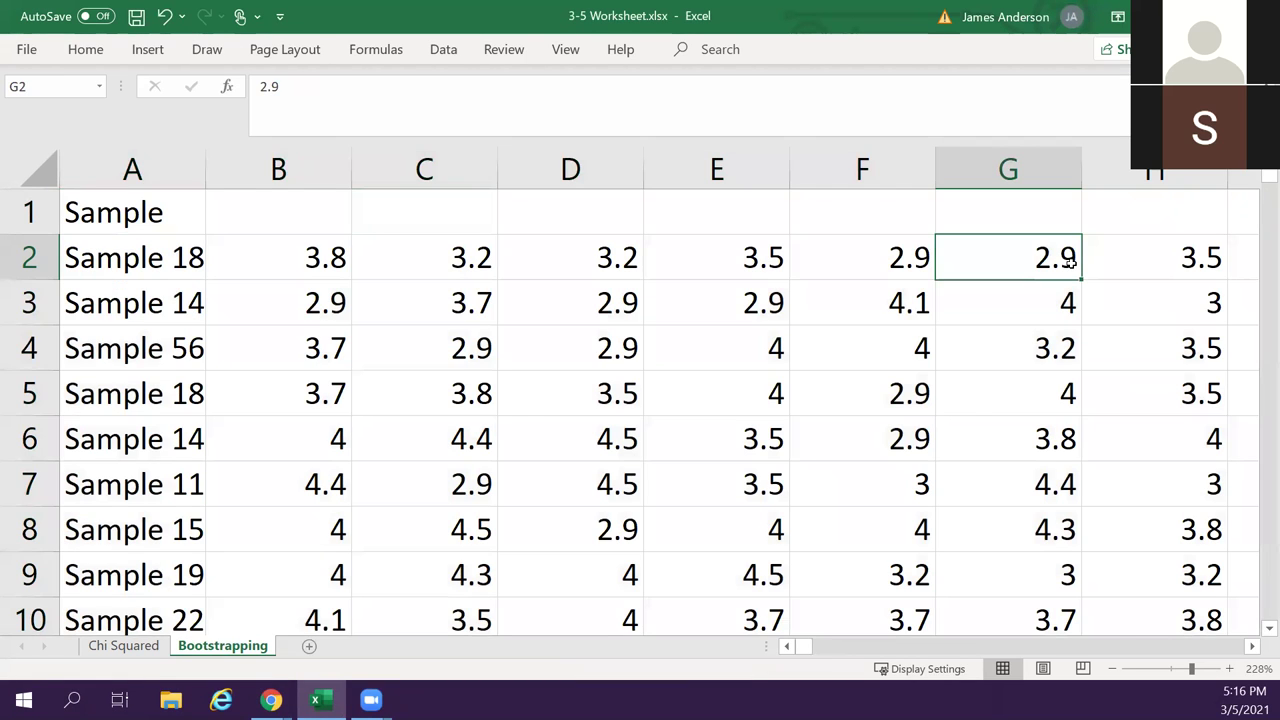
key(ctrl+Right)
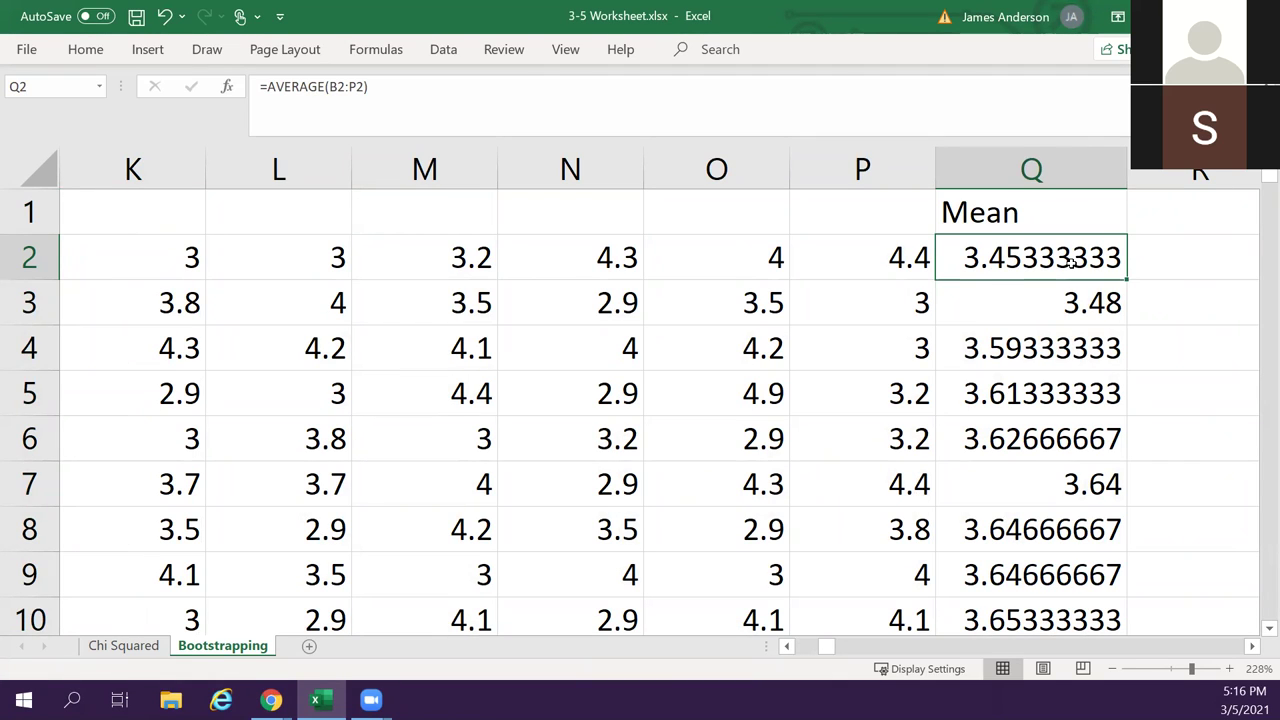
Enter =200*0.025 in S2 to compute the lower cutoff position among the sorted means.
key(Right)
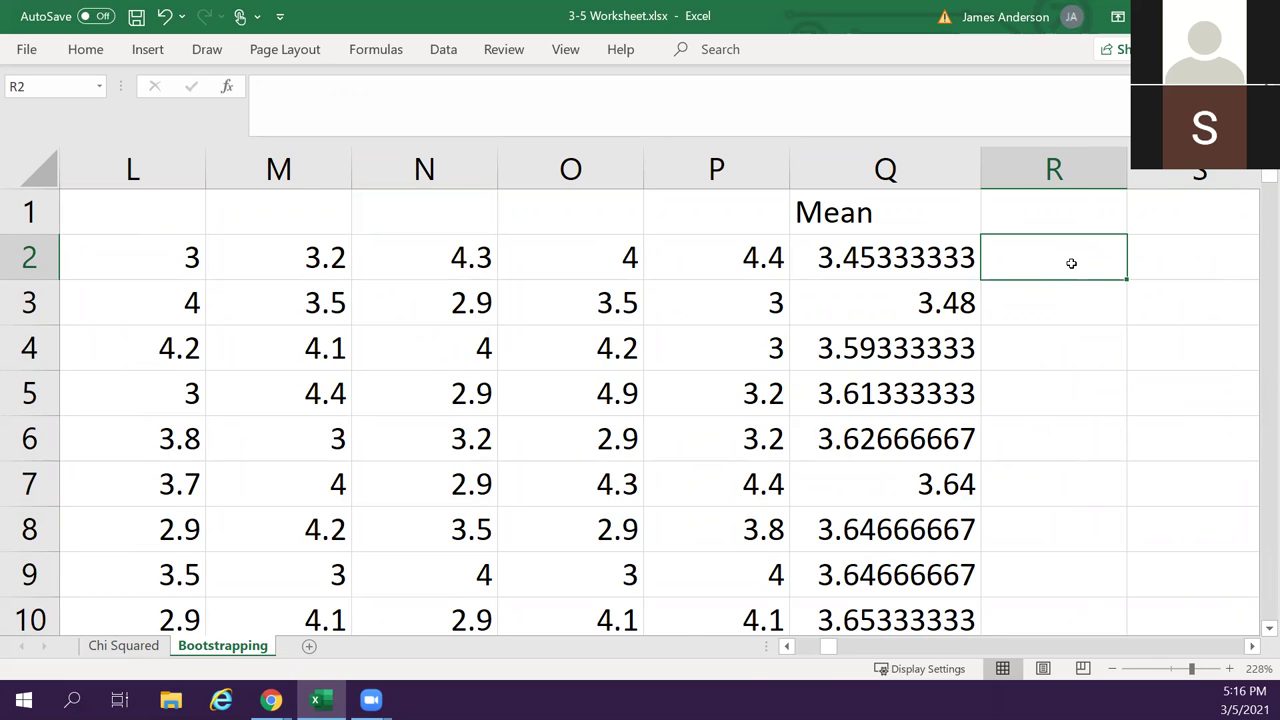
key(Right)
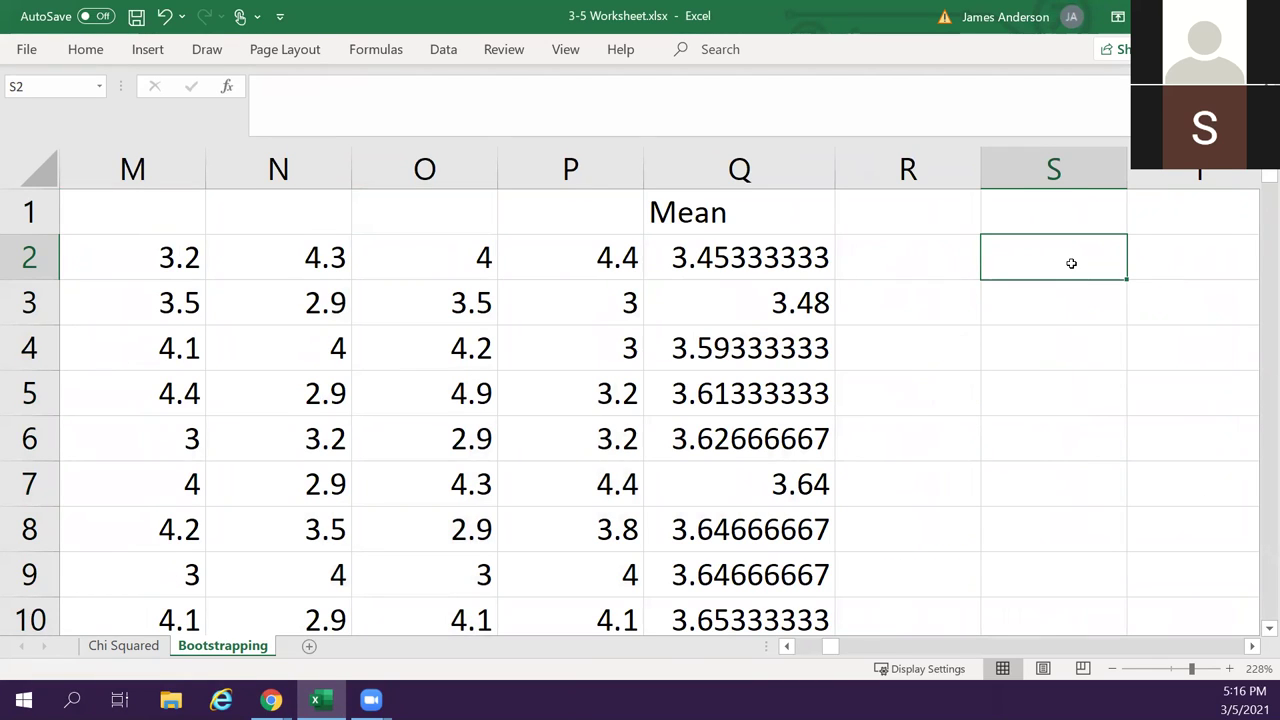
text(=)
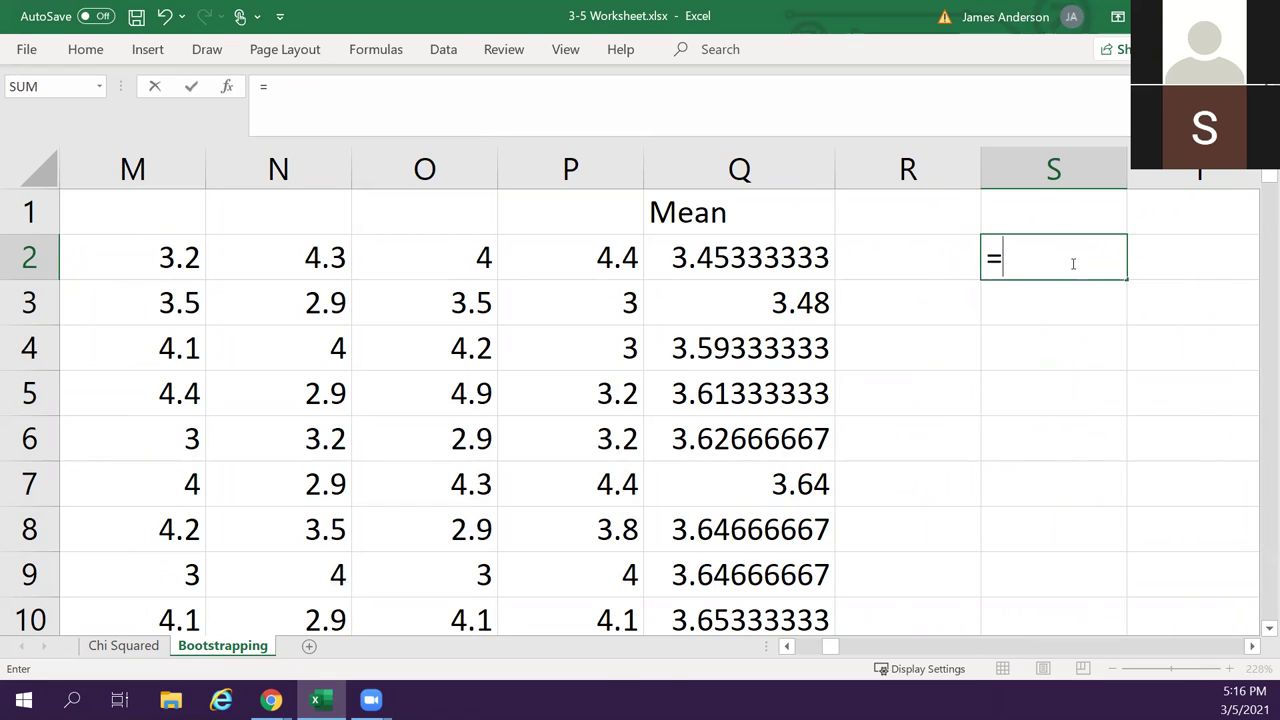
text(200*0.02)
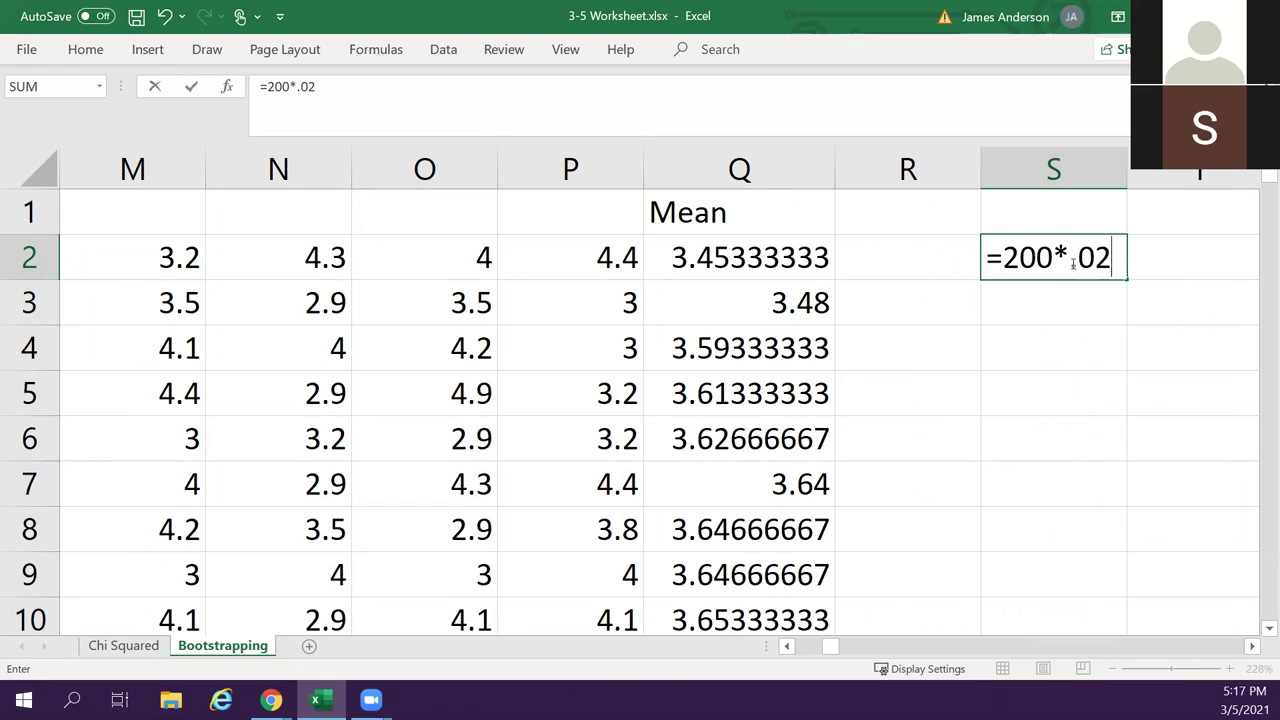
text(52)
key(Return)
click(1070, 260)
key(F2)
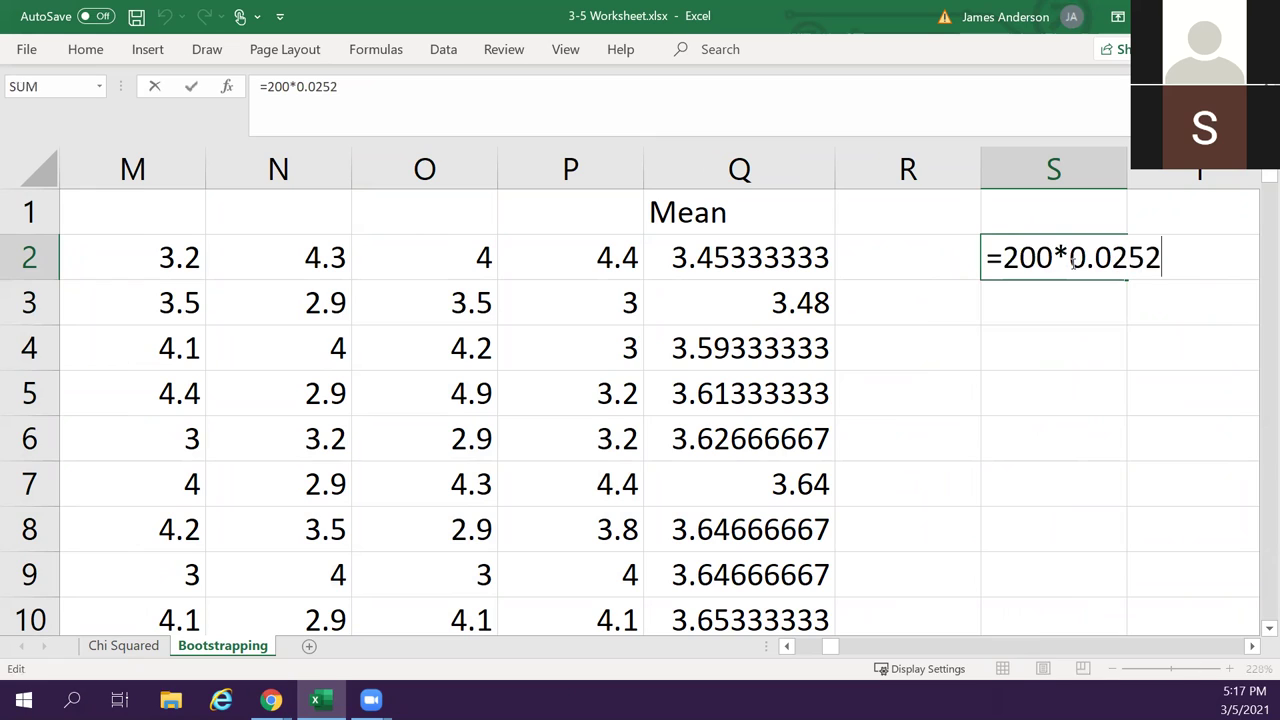
key(BackSpace)
key(Return)
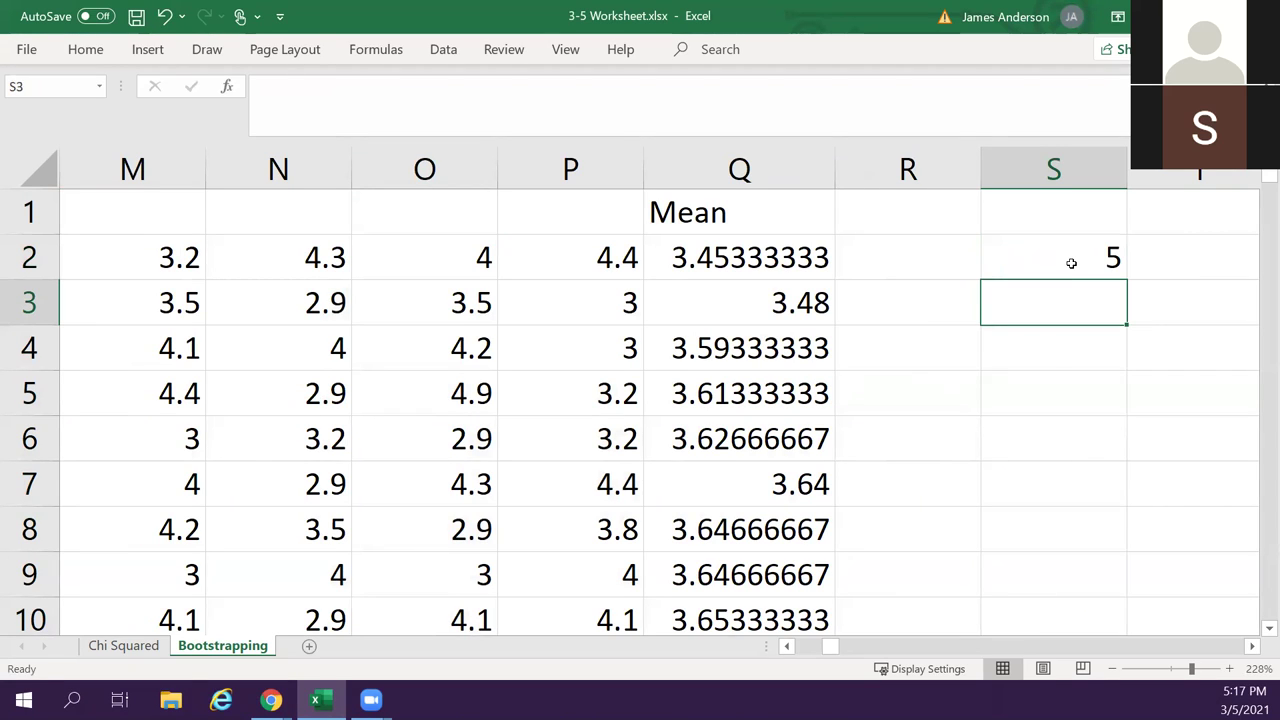
Mark the lower cutoff means in rows 6 and 7 with an x in column R.
key(Left)
key(Up)
key(Down)
key(Down)
key(Down)
key(Down)
text(x)
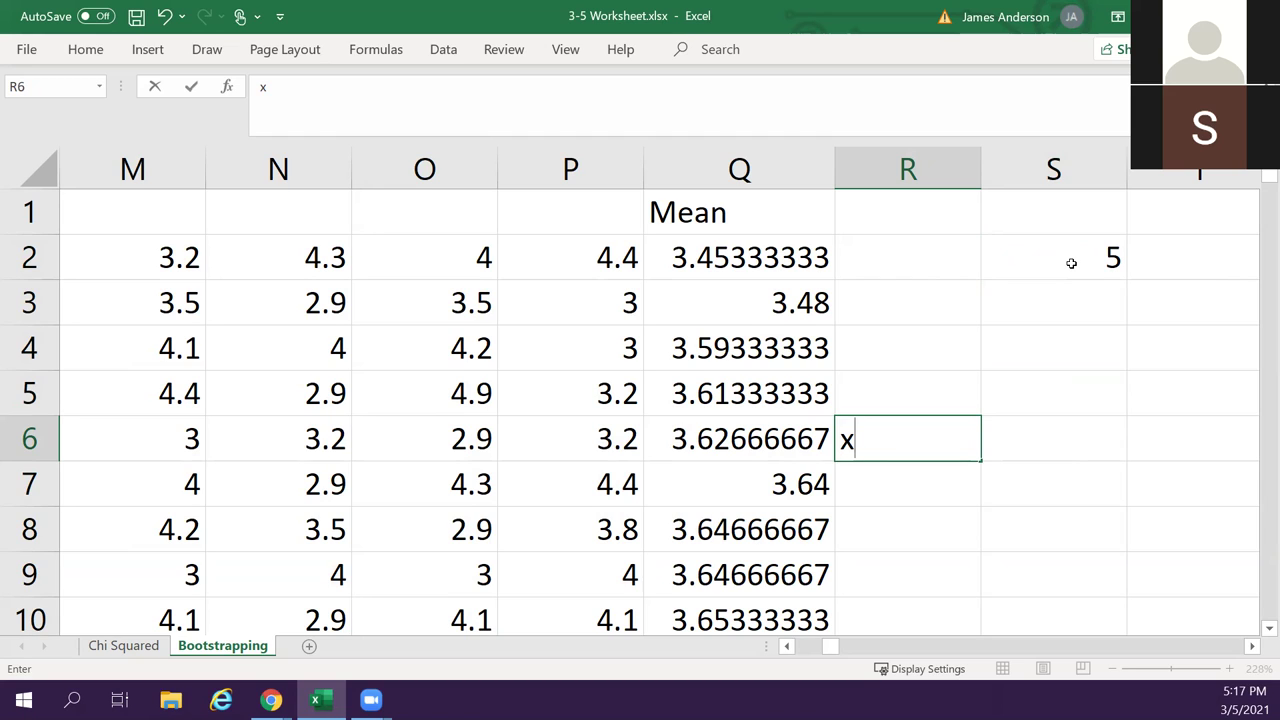
key(Return)
text(x)
key(Up)
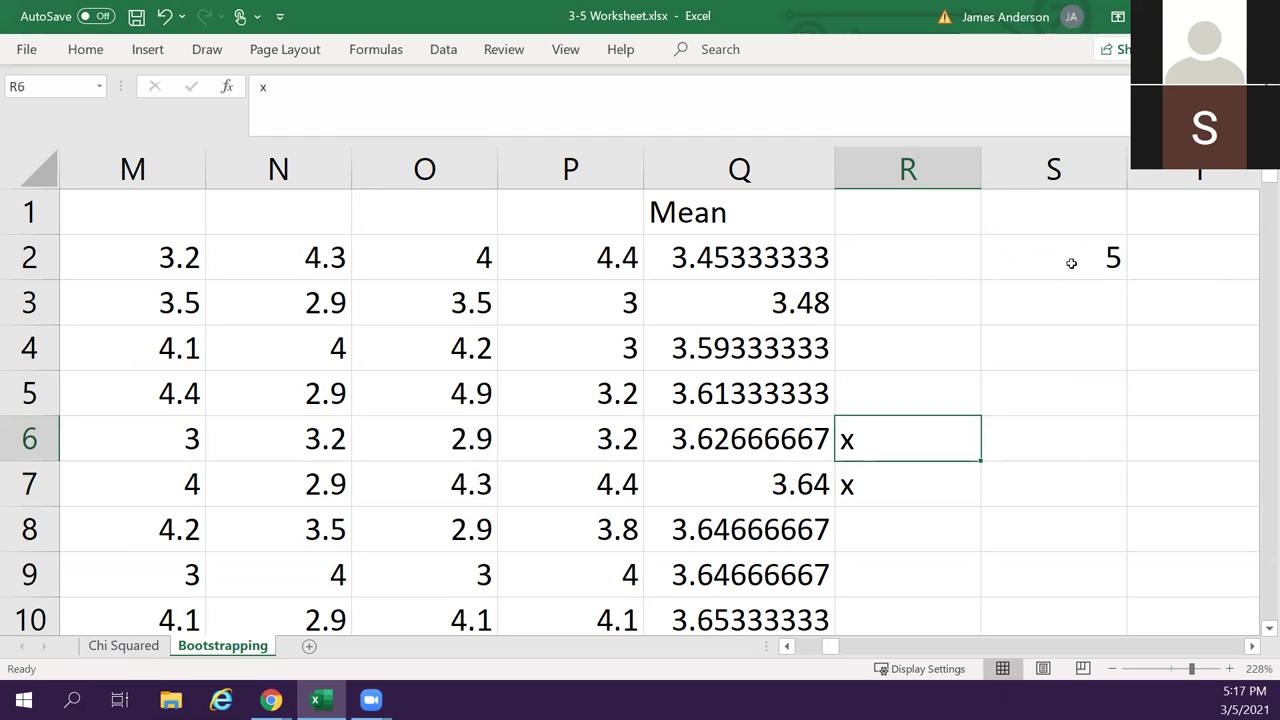
key(Down)
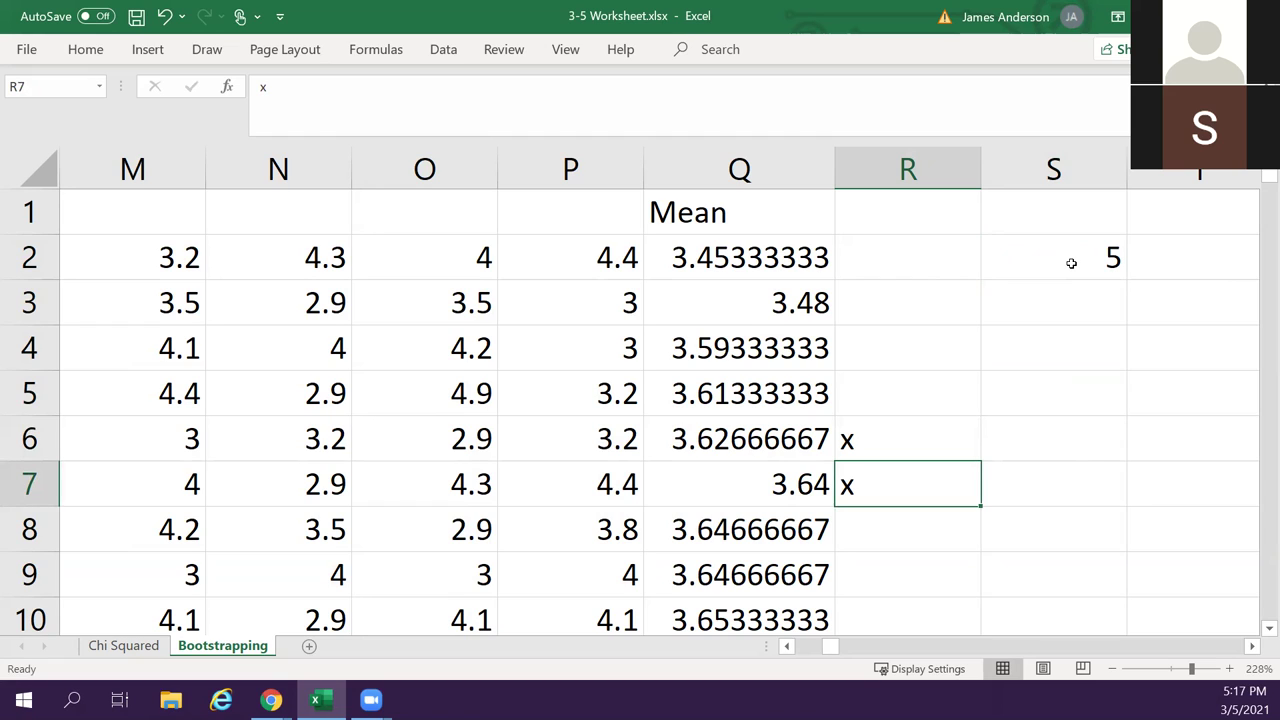
Change the formula in S2 to =200*0.975 to compute the upper cutoff position.
key(Up)
key(Right)
key(Up)
key(Up)
key(Up)
key(Up)
key(F2)
key(BackSpace)
key(BackSpace)
key(BackSpace)
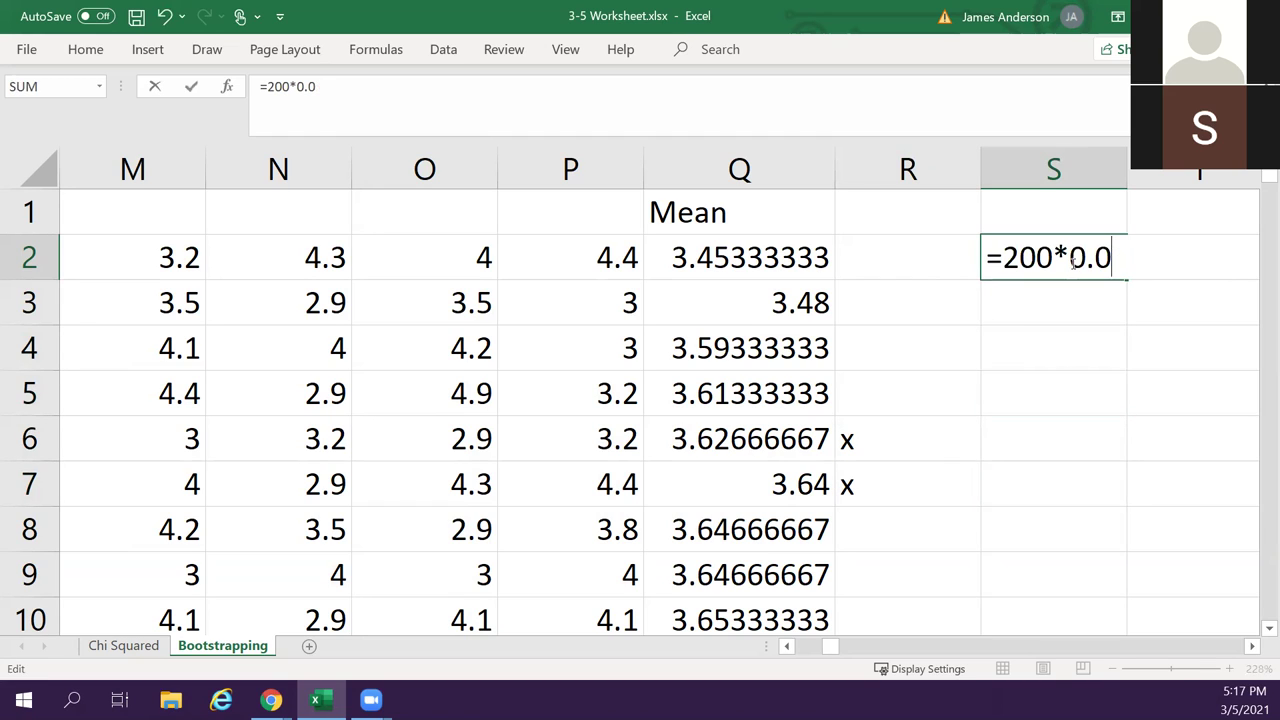
text(975)
key(Return)
Mark the upper cutoff means in rows 196 and 197 with an x in column R.
key(Left)
key(Left)
key(Left)
key(Right)
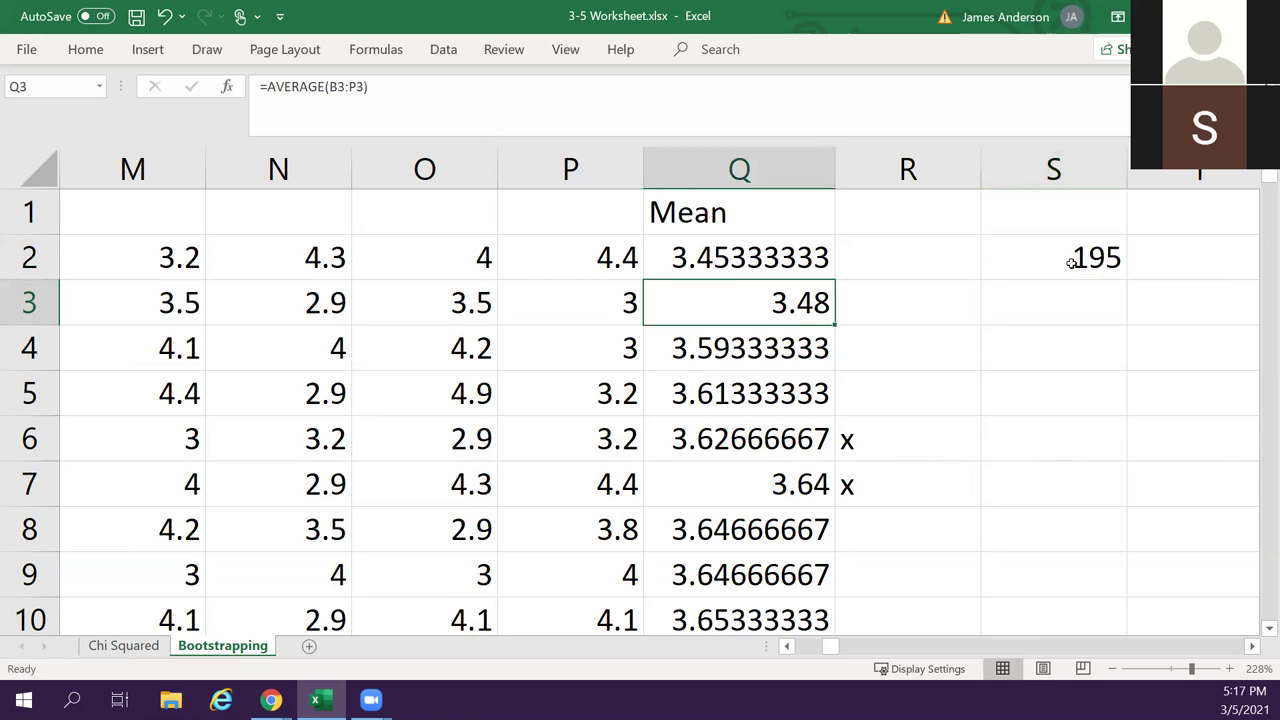
key(ctrl+Down)
key(Right)
key(Up)
key(Up)
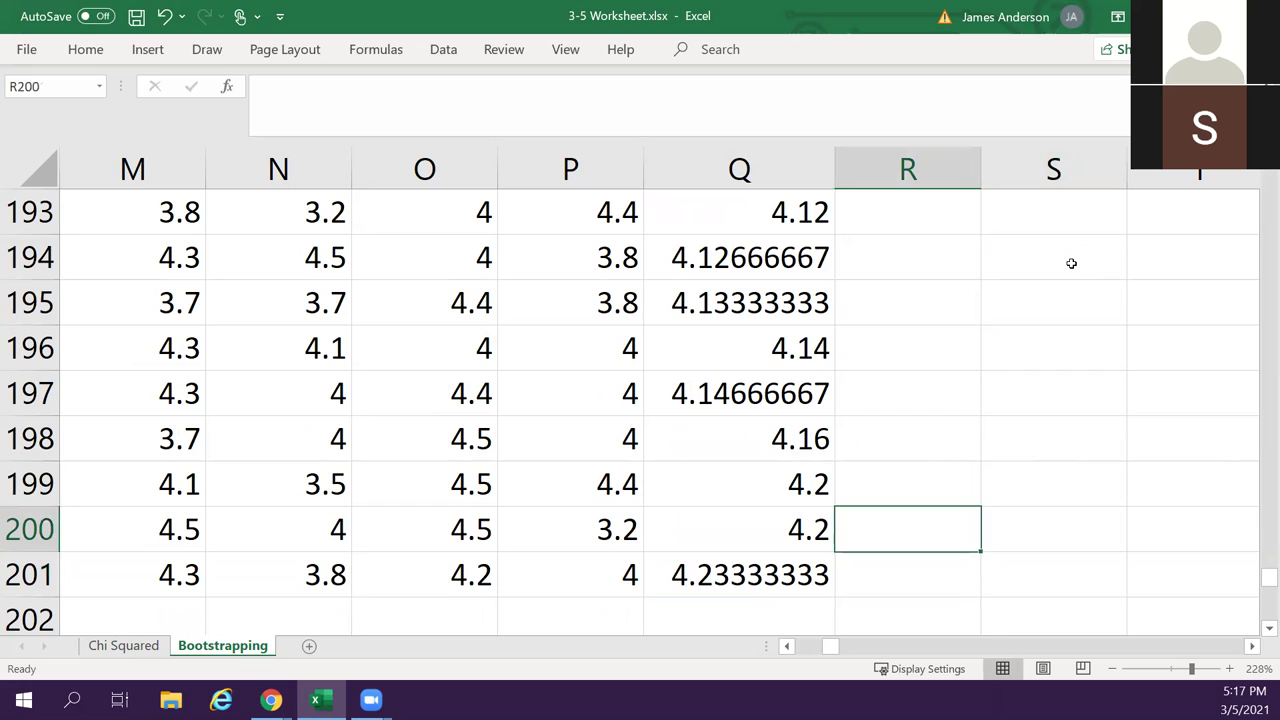
key(Up)
key(Up)
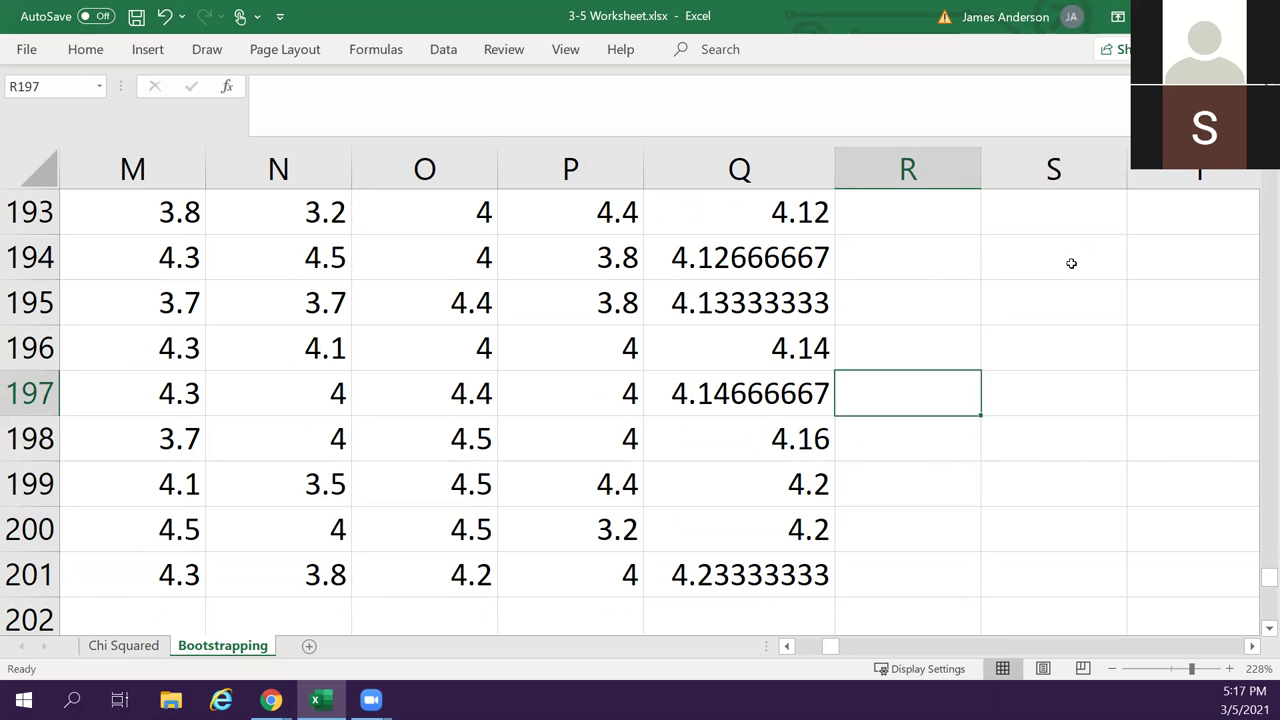
text(x)
key(Up)
text(x)
key(Up)
key(Down)
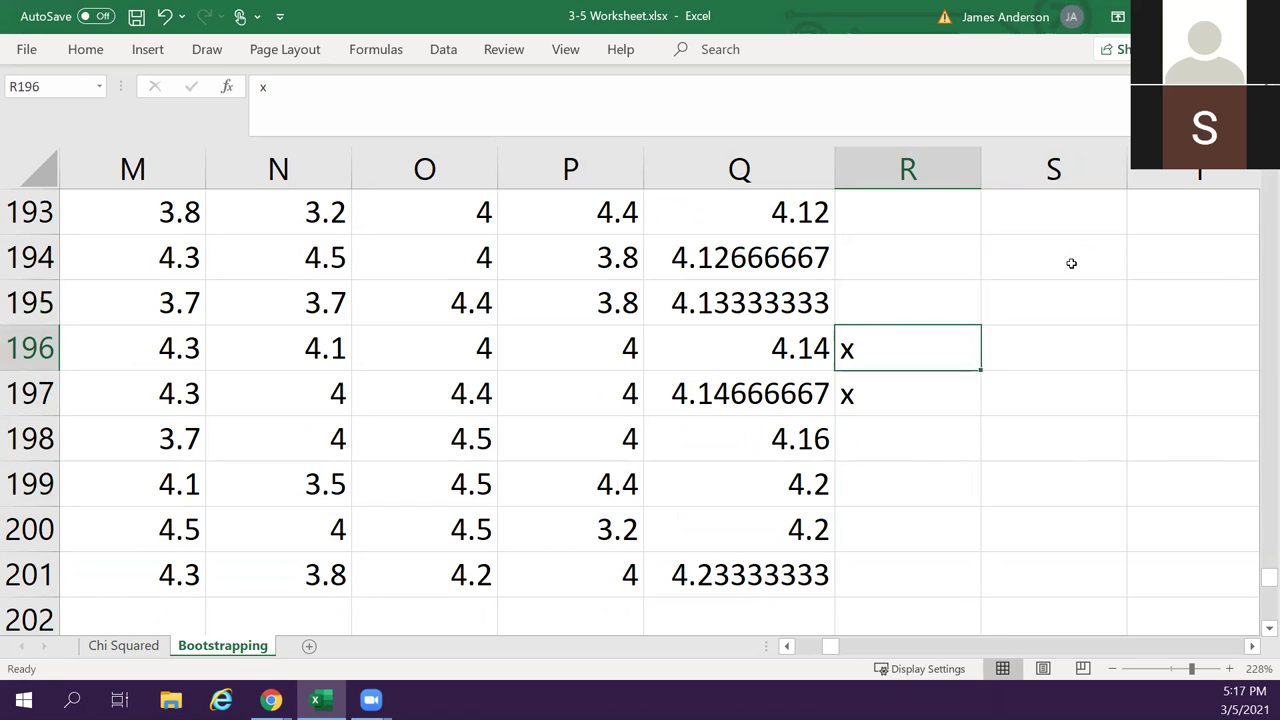
Label S6 "Average These two" beside the marked lower cutoff means.
key(ctrl+Up)
key(Up)
text(x)
key(Up)
click(1071, 263)
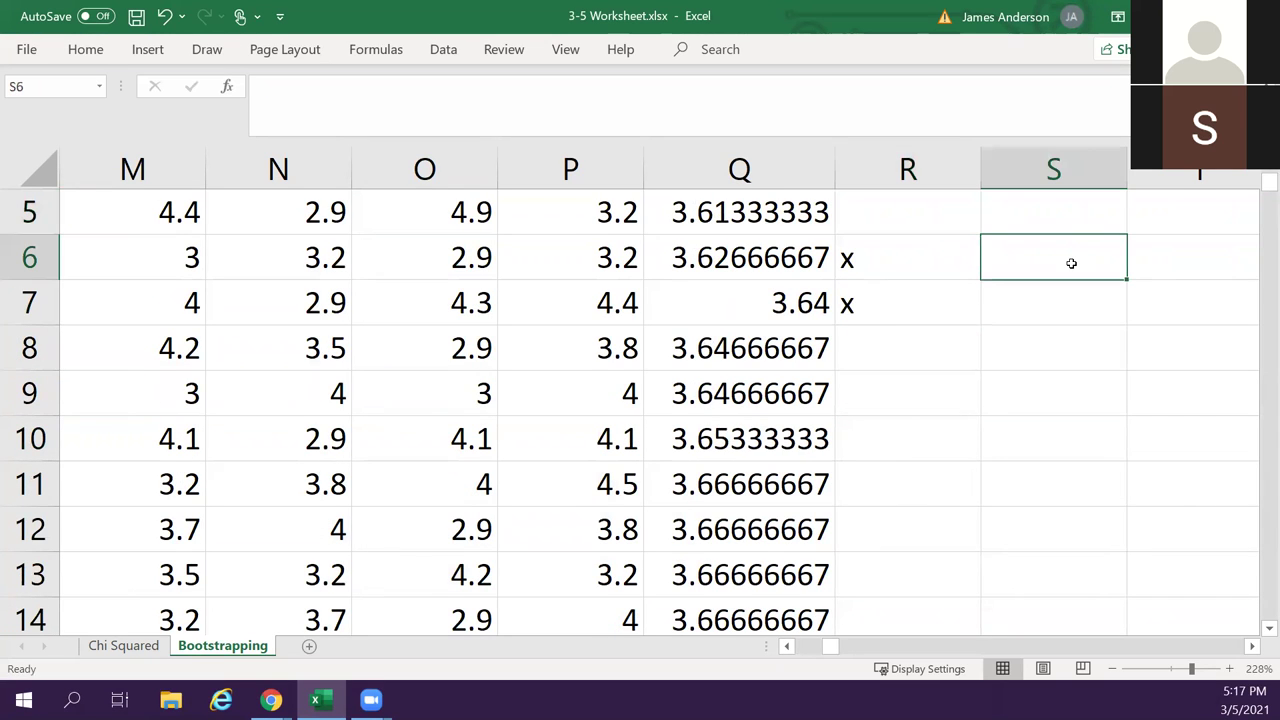
text(Averag)
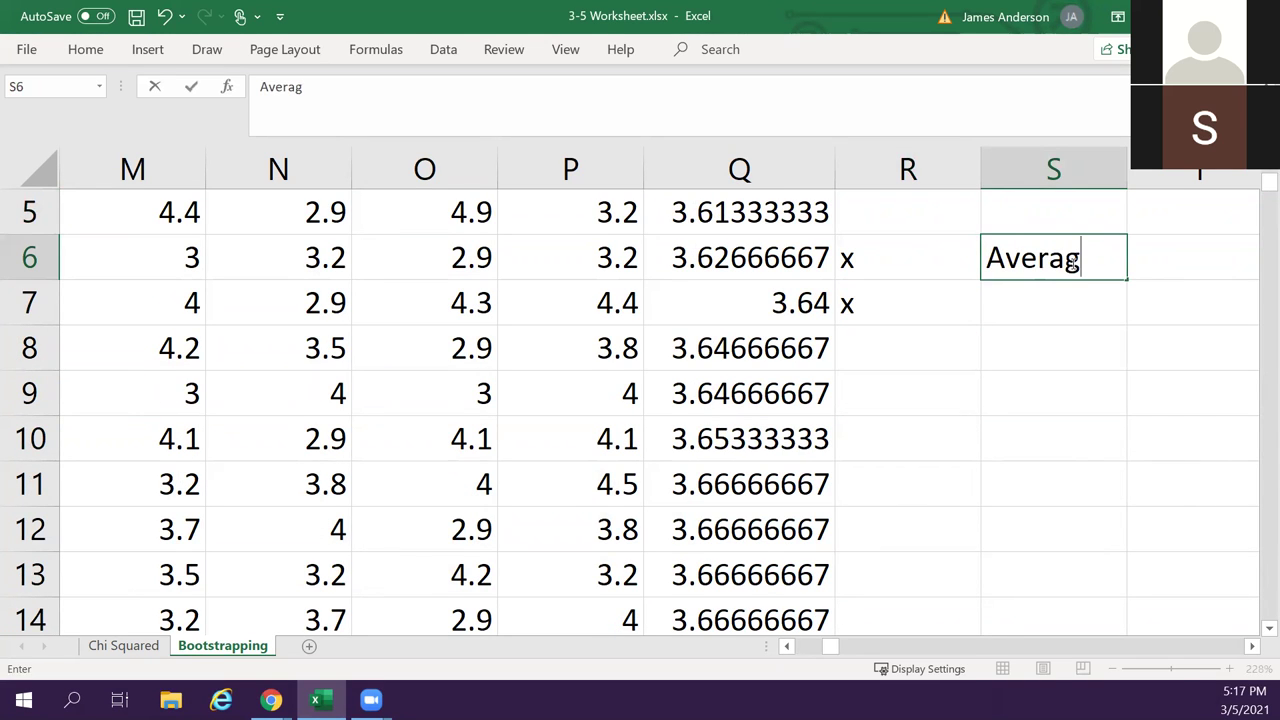
text(e These two)
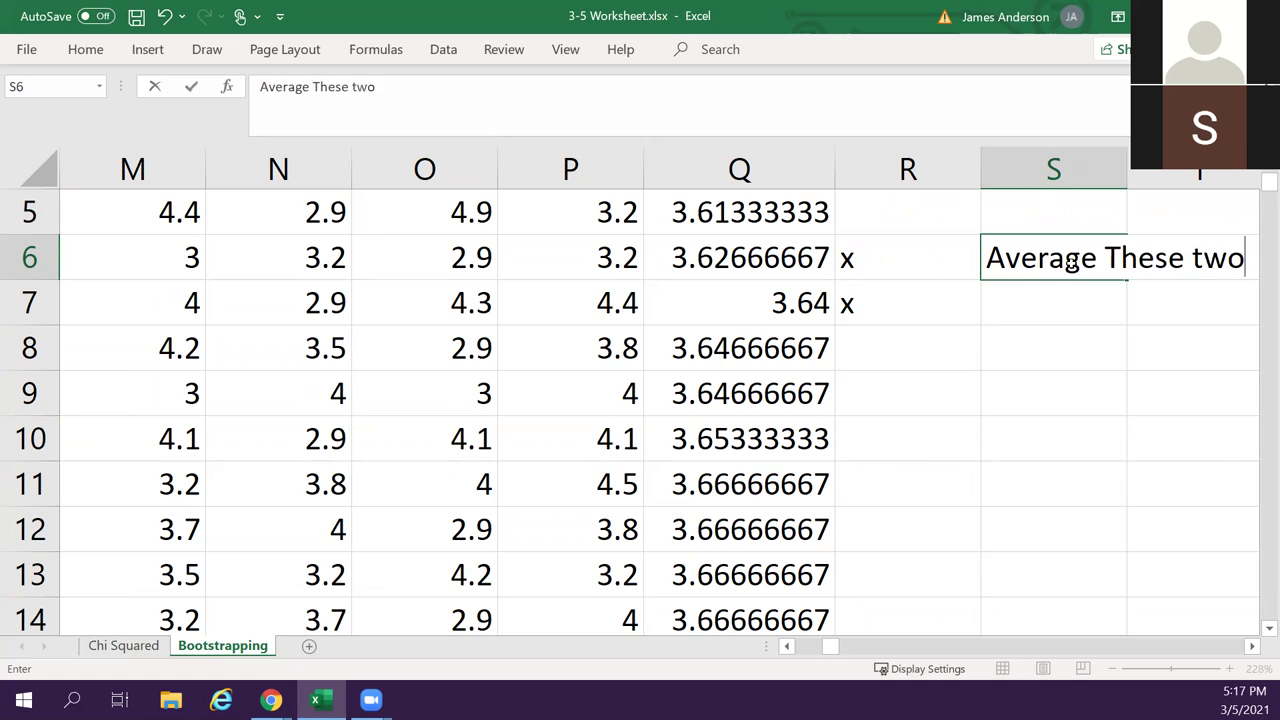
key(Return)
Enter =average(Q6:Q7) in S7 to compute the lower confidence limit.
text(=)
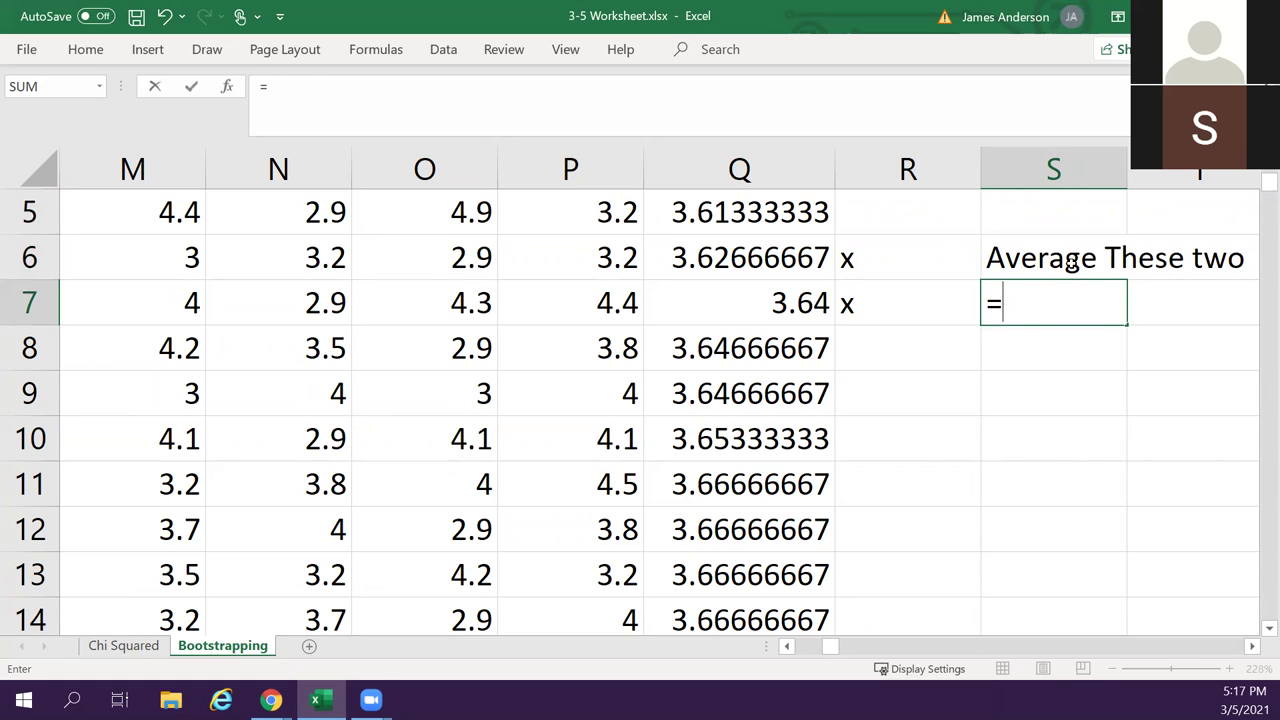
text(average()
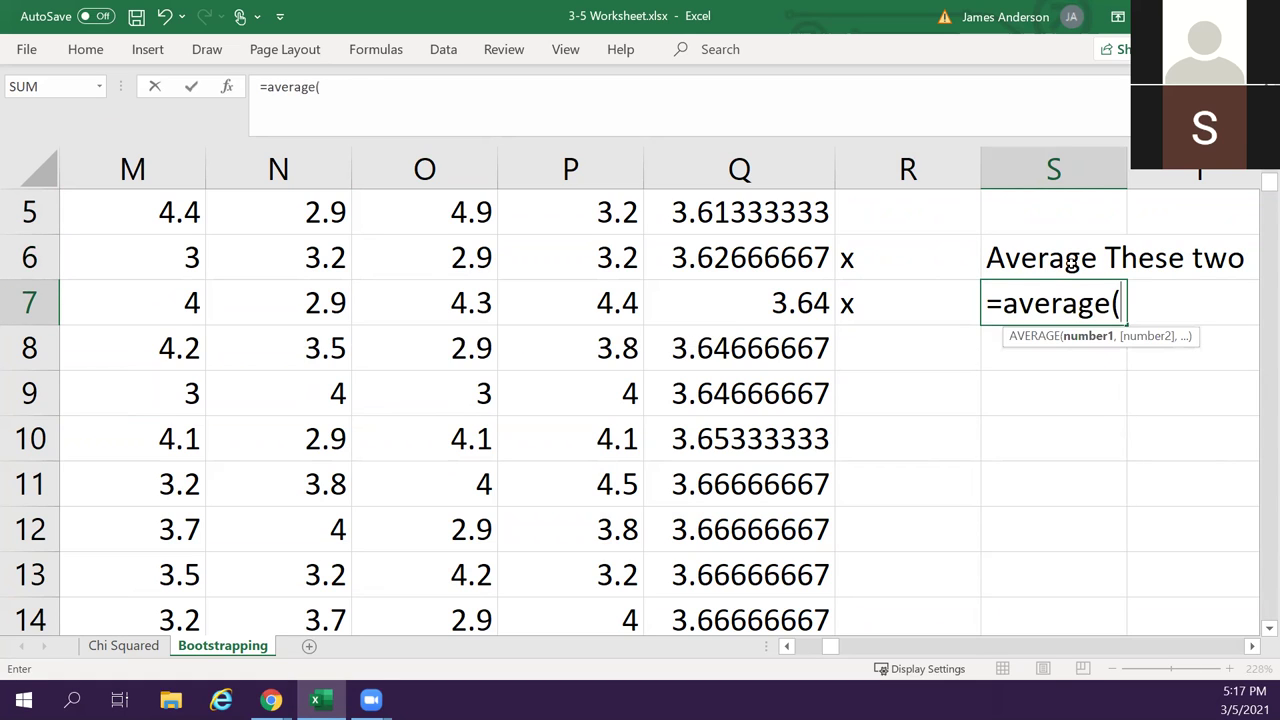
drag(790, 256, 800, 291)
text())
key(Return)
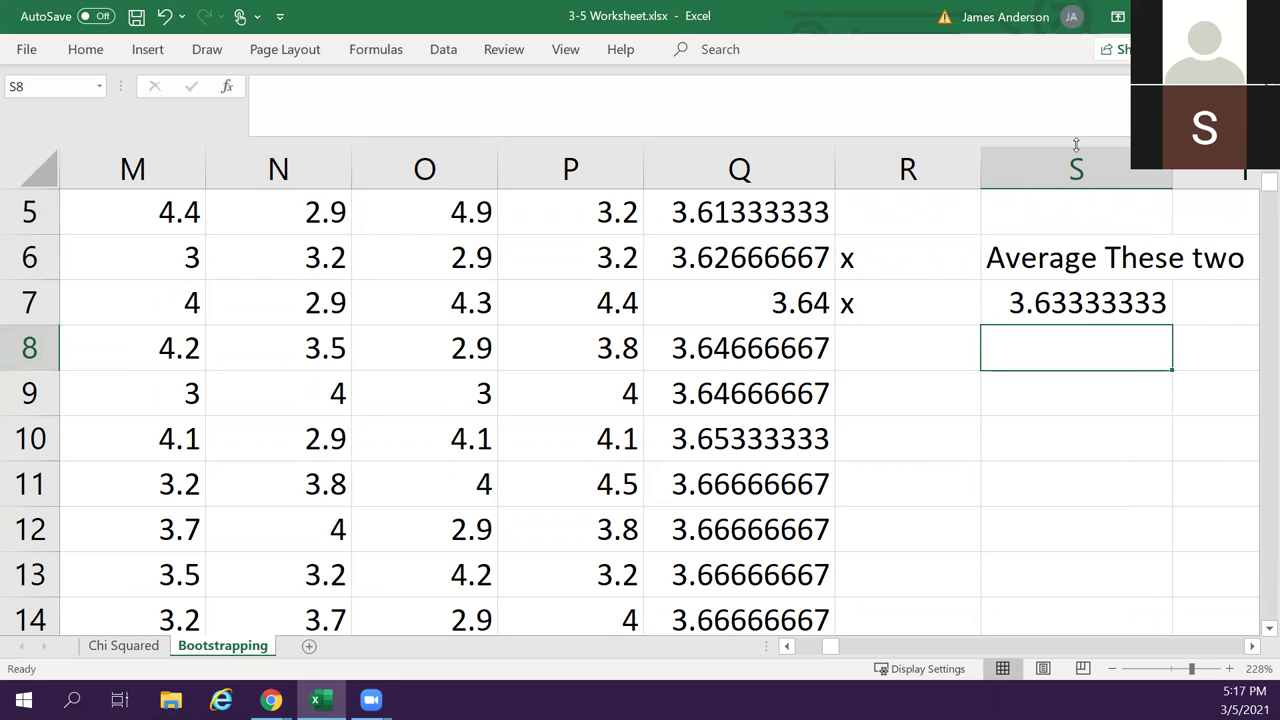
key(alt+Tab)
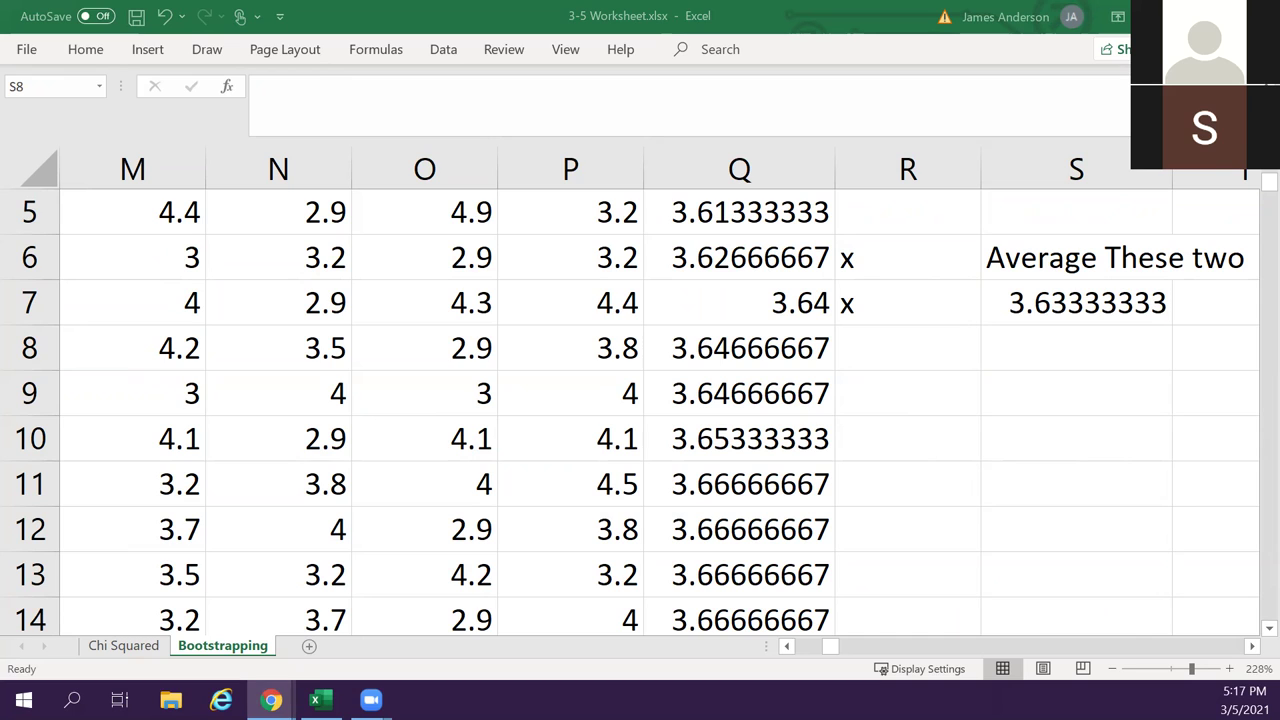
key(alt+Tab)
Label S196 "Average These two" beside the marked upper cutoff means.
click(887, 440)
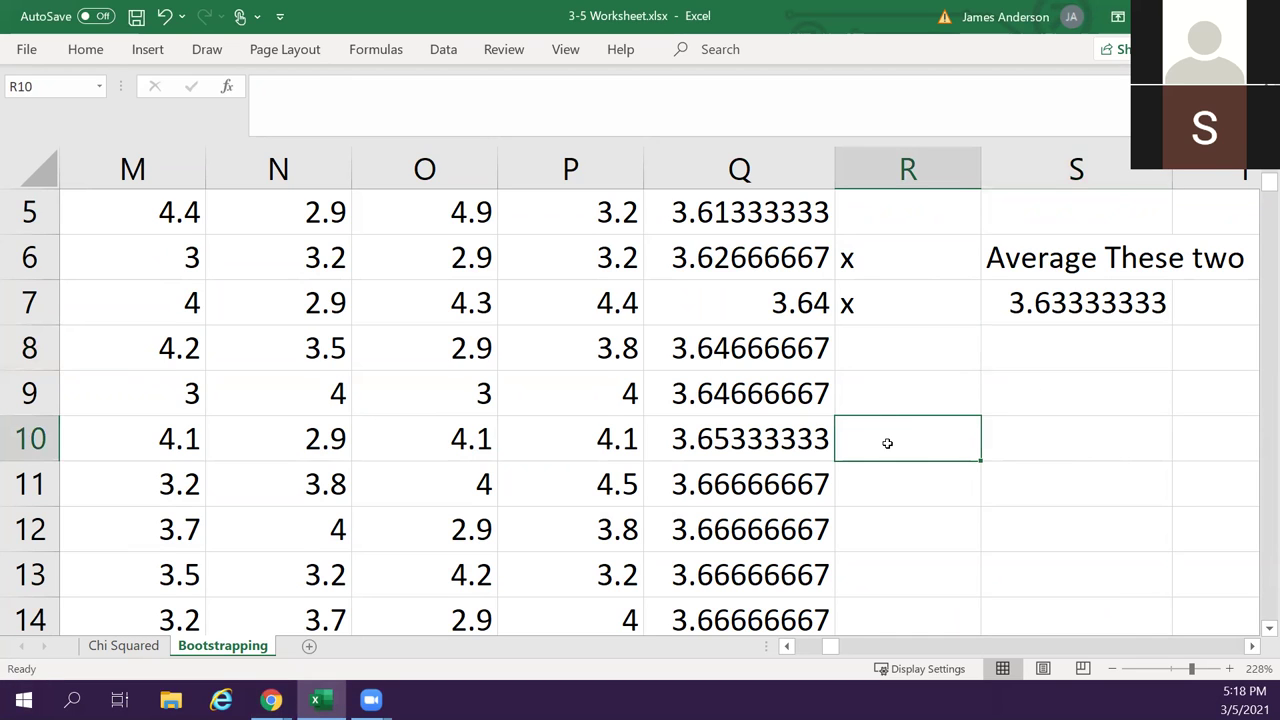
key(ctrl+Down)
key(Down)
key(Right)
key(Up)
text(A)
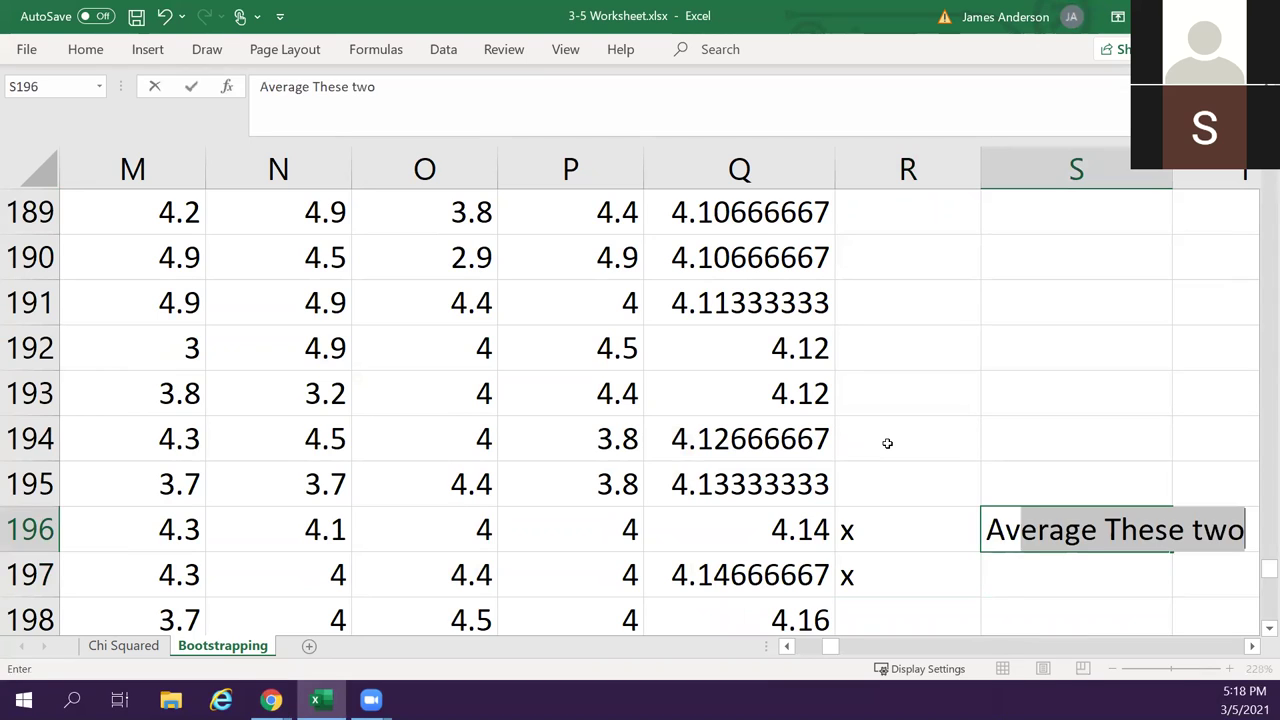
text(verage)
key(Return)
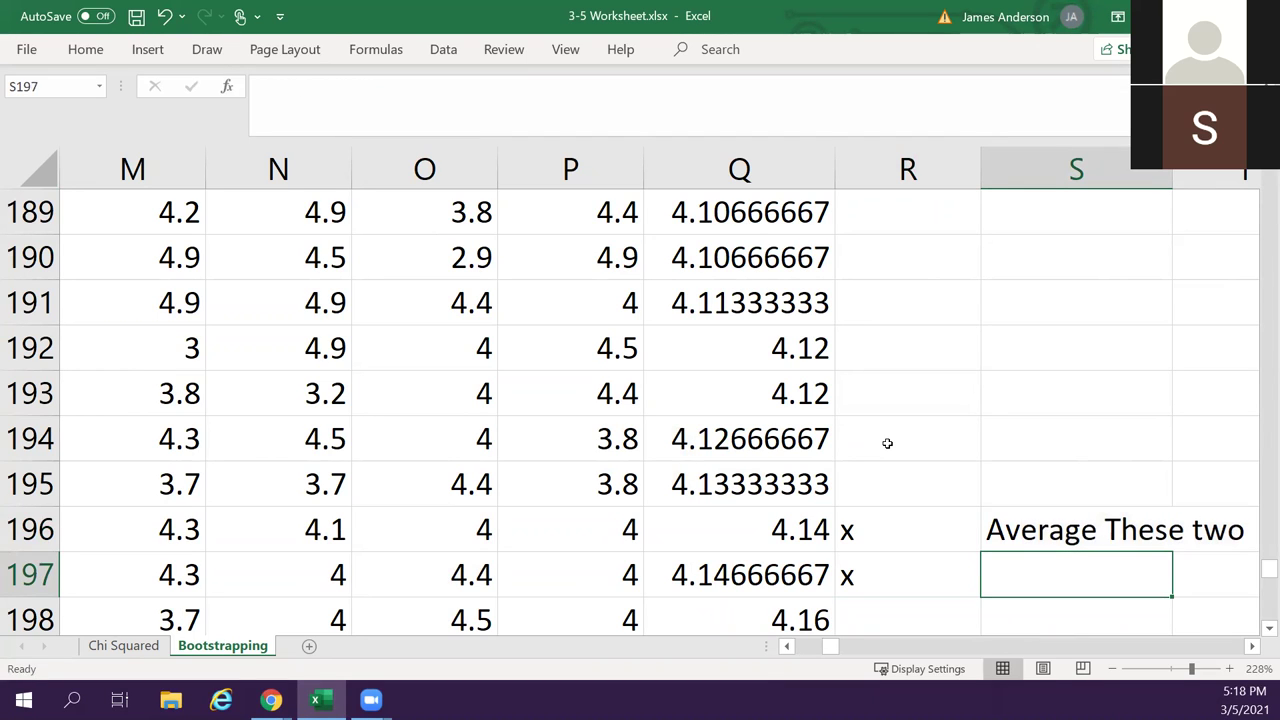
Average Q196:Q197 in S197 to compute the upper confidence limit.
text(=average()
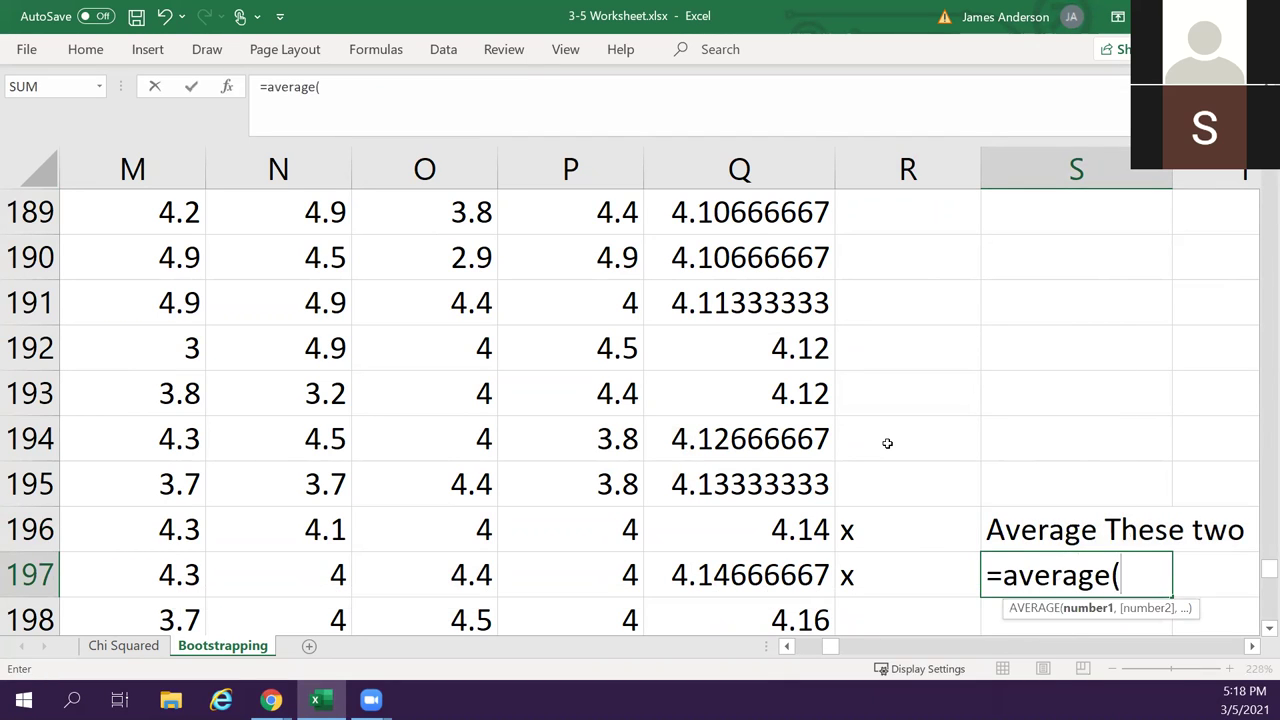
scroll(817, 549, up, 1)
scroll(815, 540, down, 2)
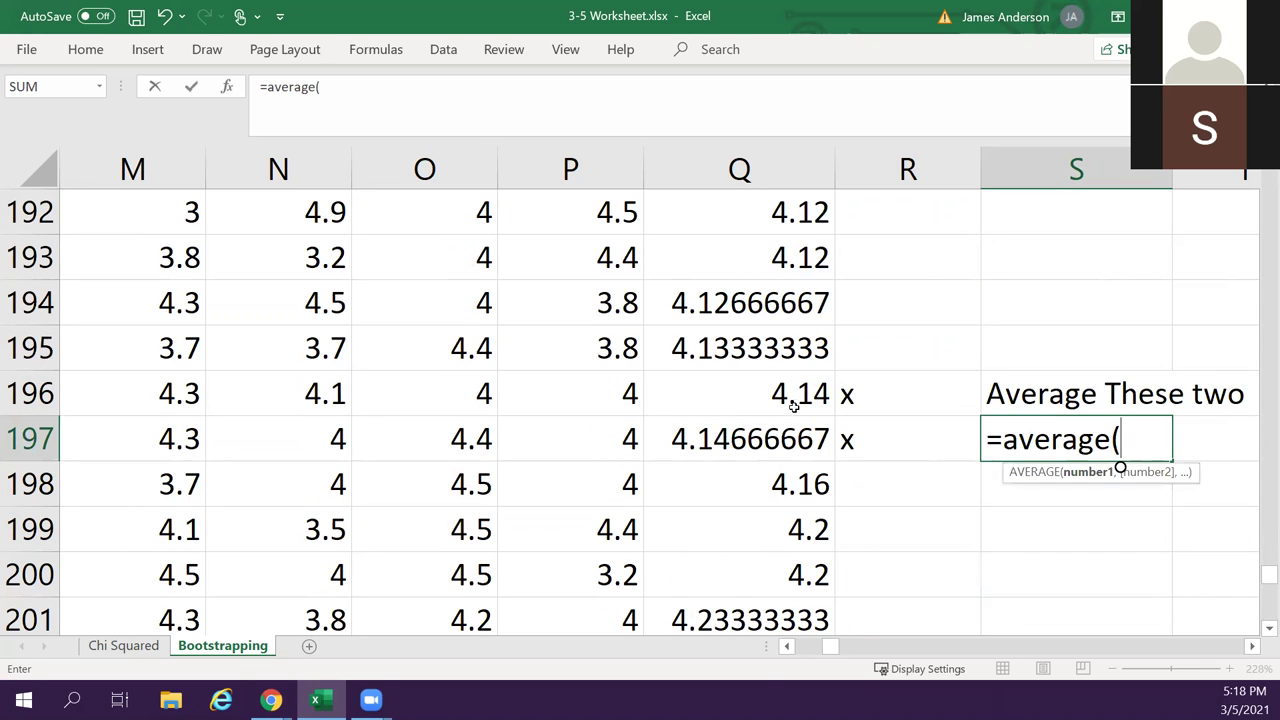
drag(804, 392, 808, 423)
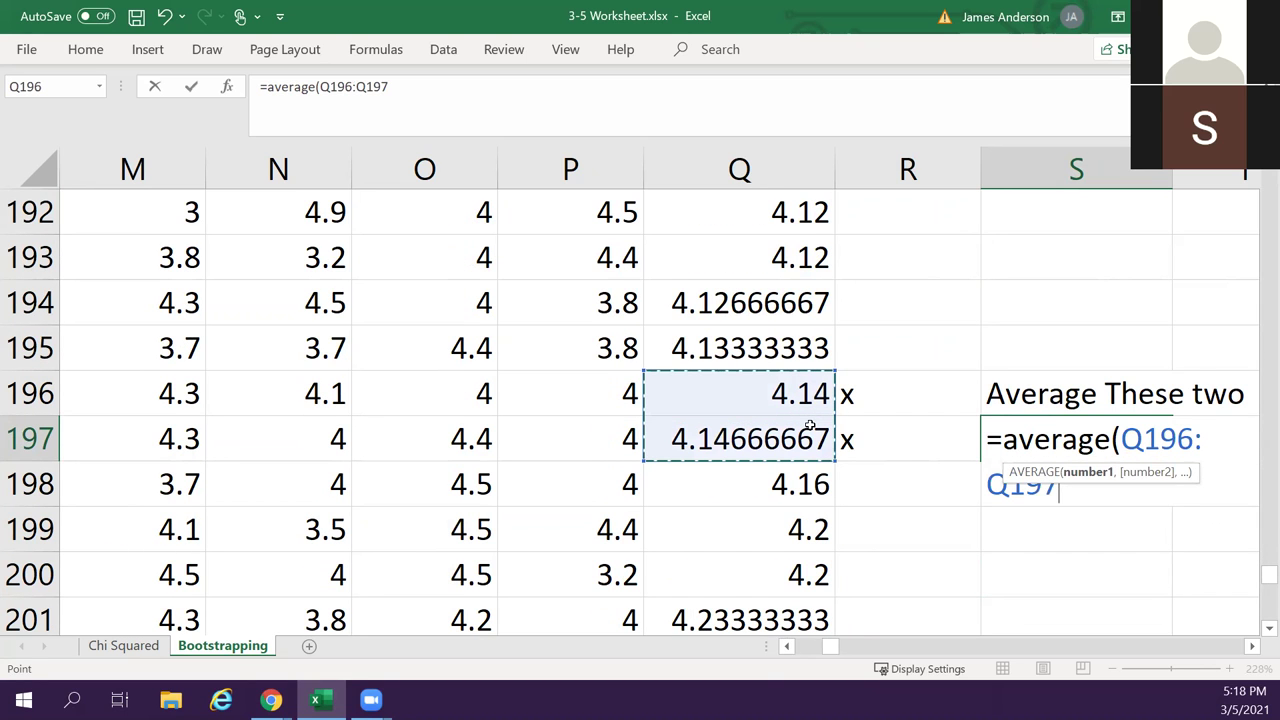
key(Return)
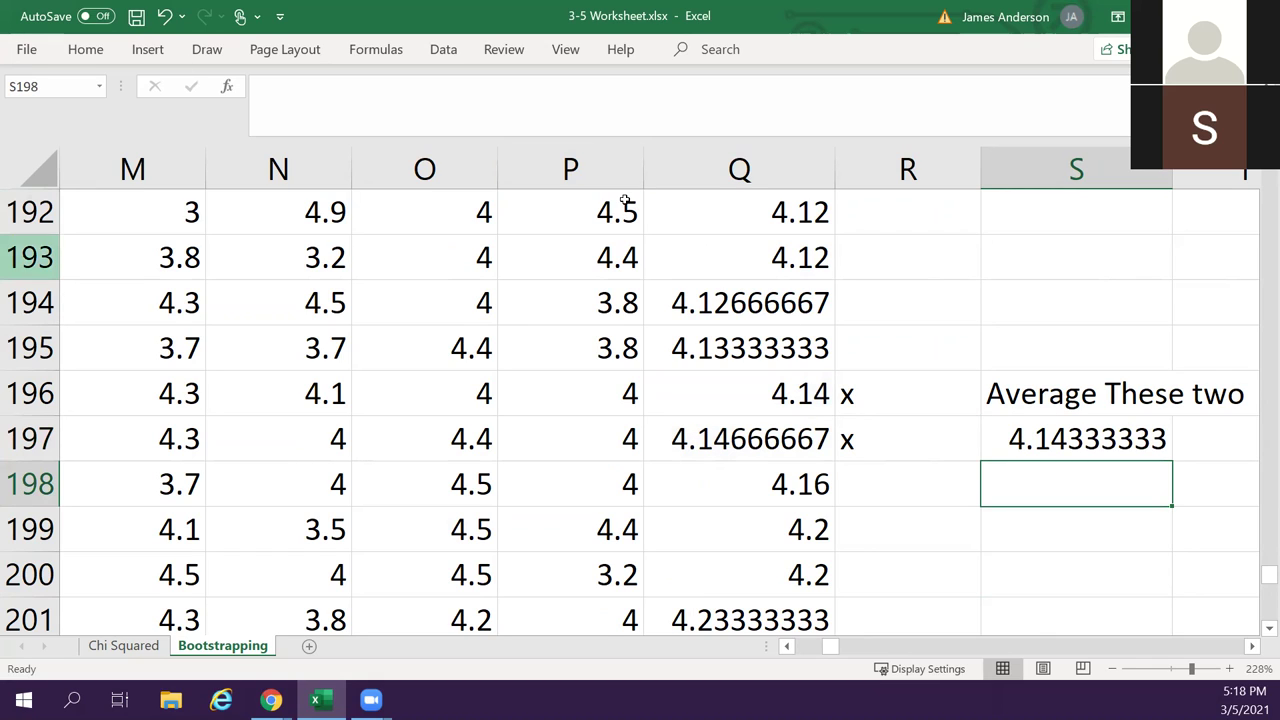
click(271, 700)
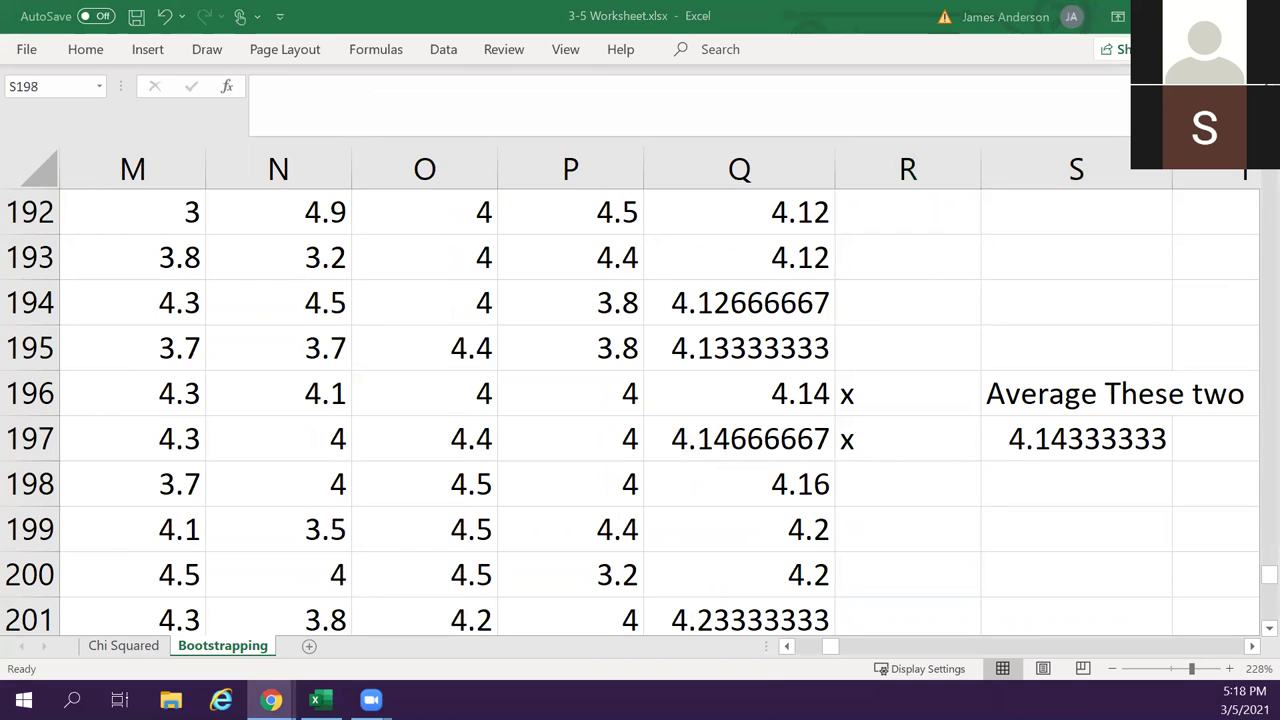
click(1016, 473)
Try to average the means in Q7 and Q8 by entering =averge(Q7,Q8) in S8.
scroll(1023, 466, up, 18)
scroll(1024, 467, up, 20)
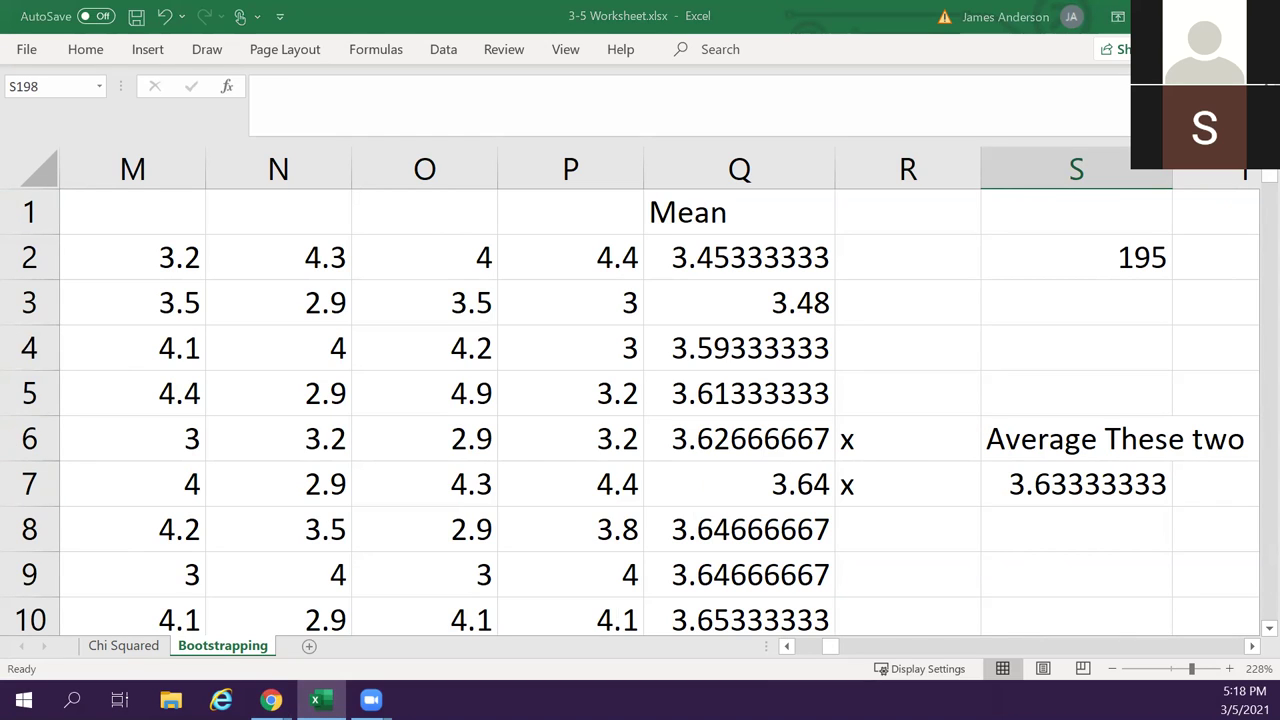
key(alt+Tab)
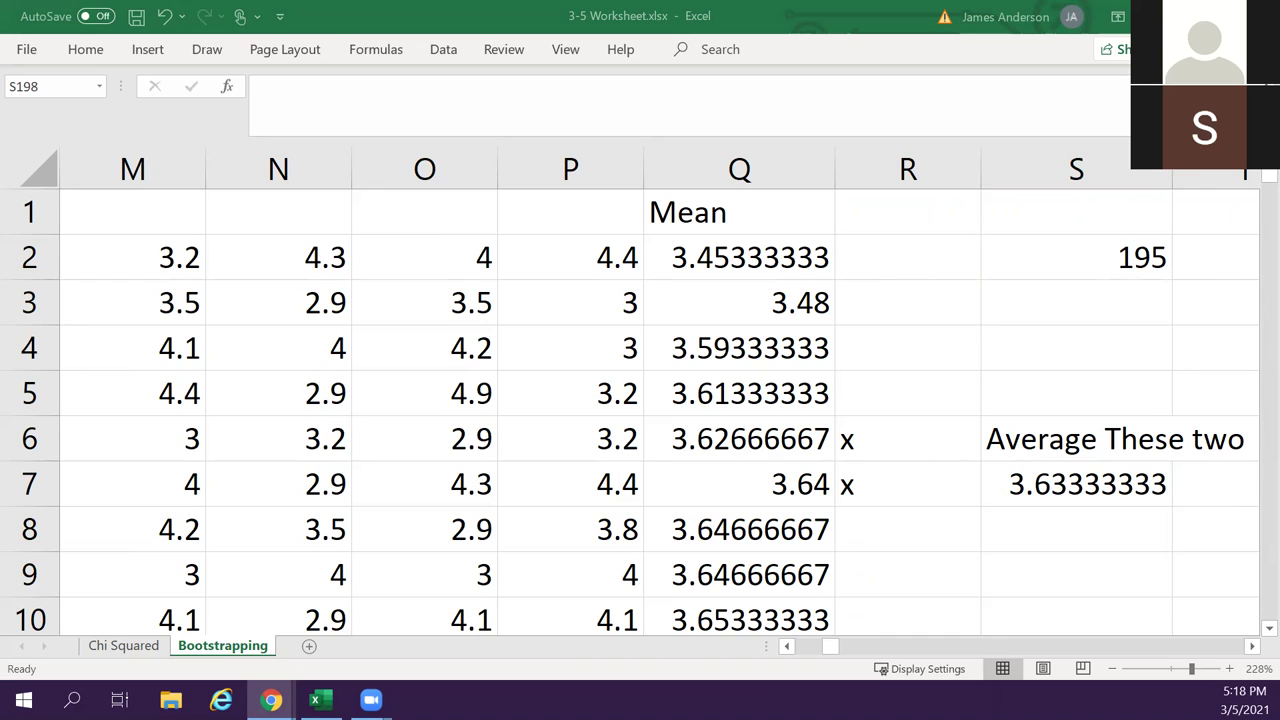
click(1090, 518)
text(=averge()
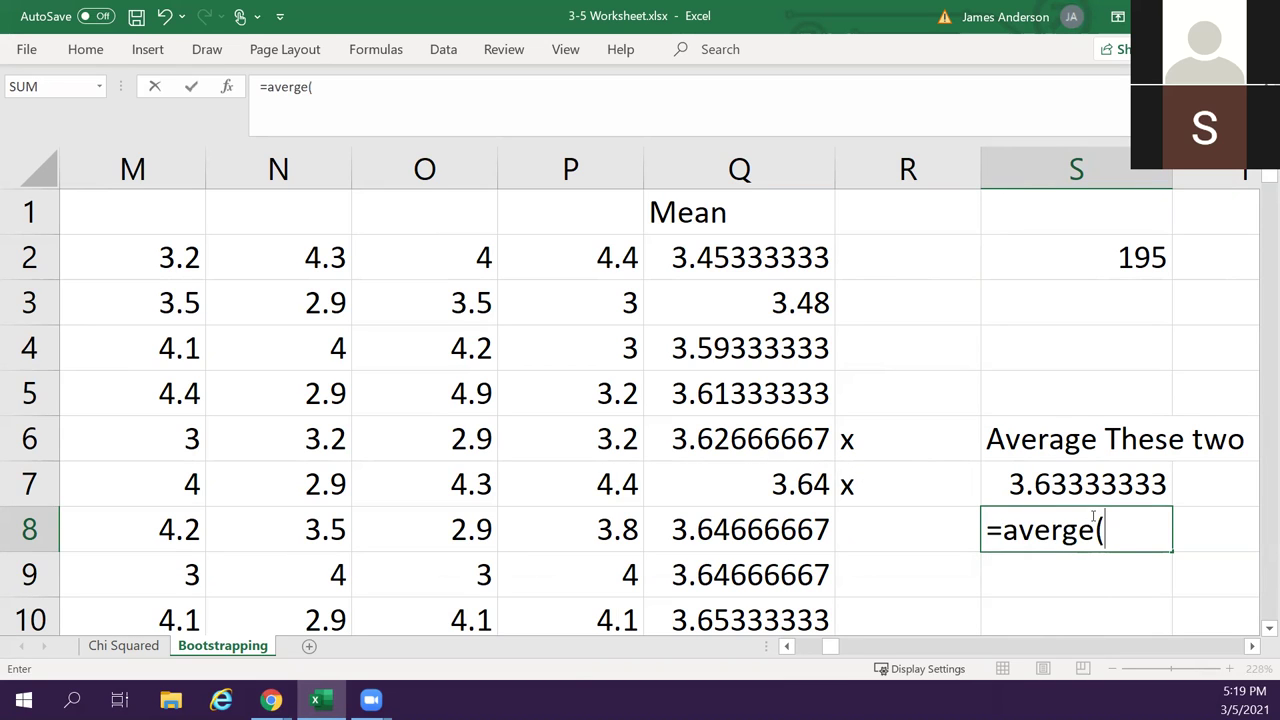
click(768, 482)
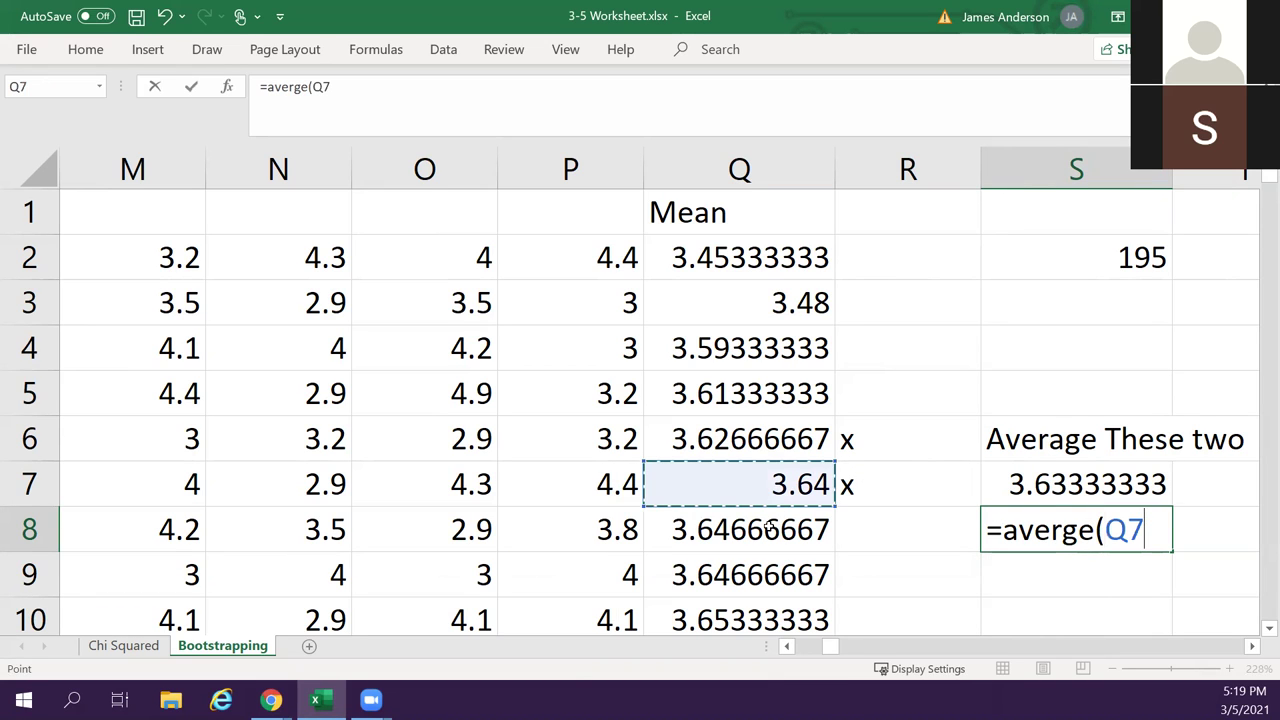
text(,)
click(768, 527)
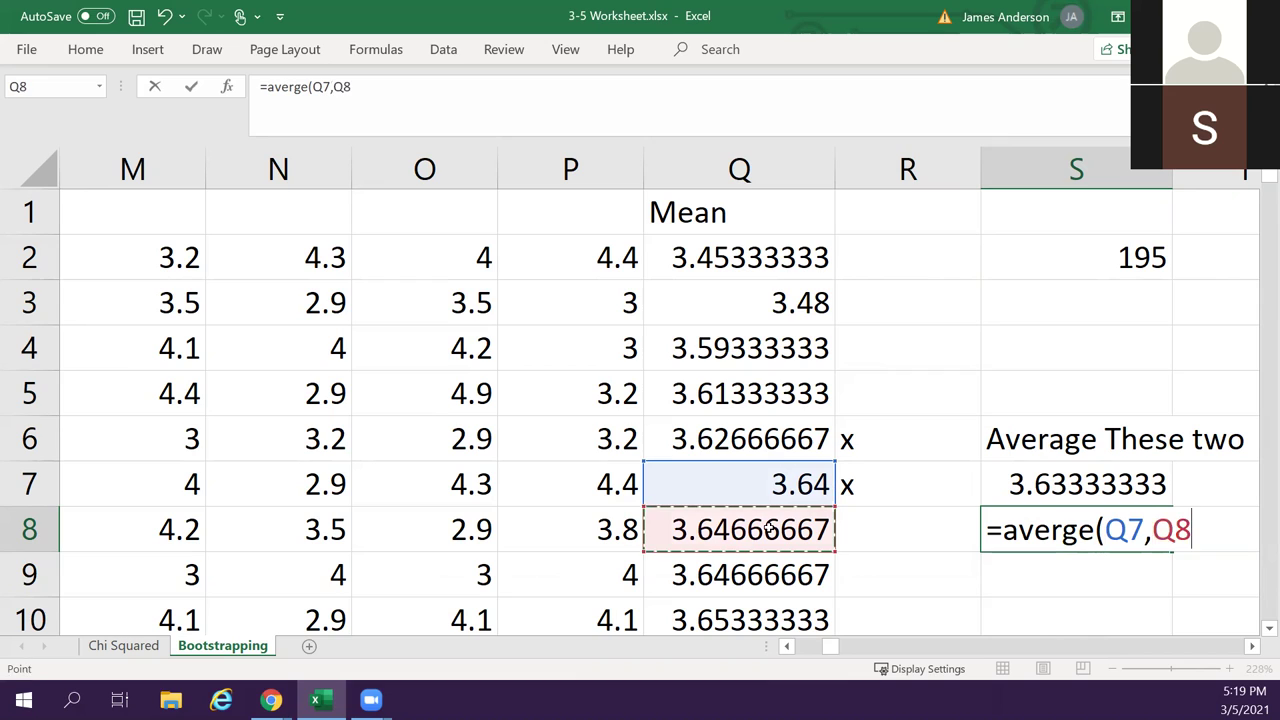
key(Return)
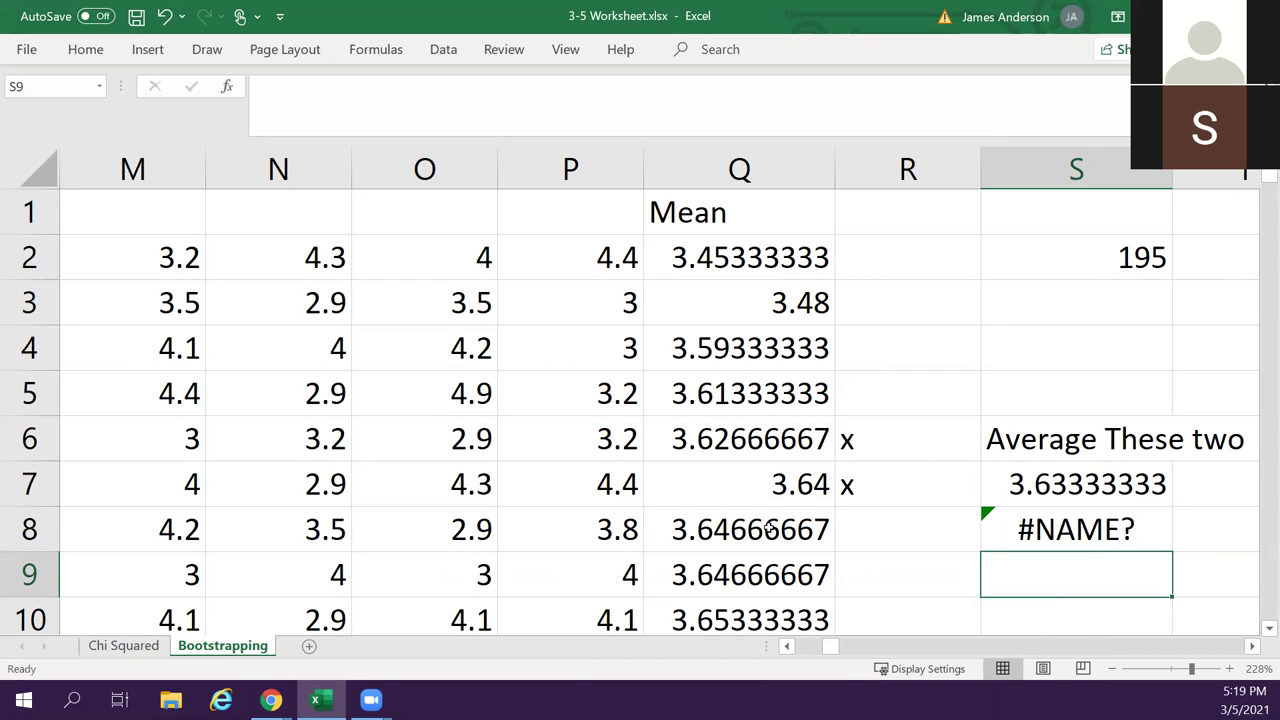
Replace the comma in S8's formula with a colon so that it reads =averge(Q7:Q8).
key(Up)
key(F2)
key(Left)
key(Left)
key(Left)
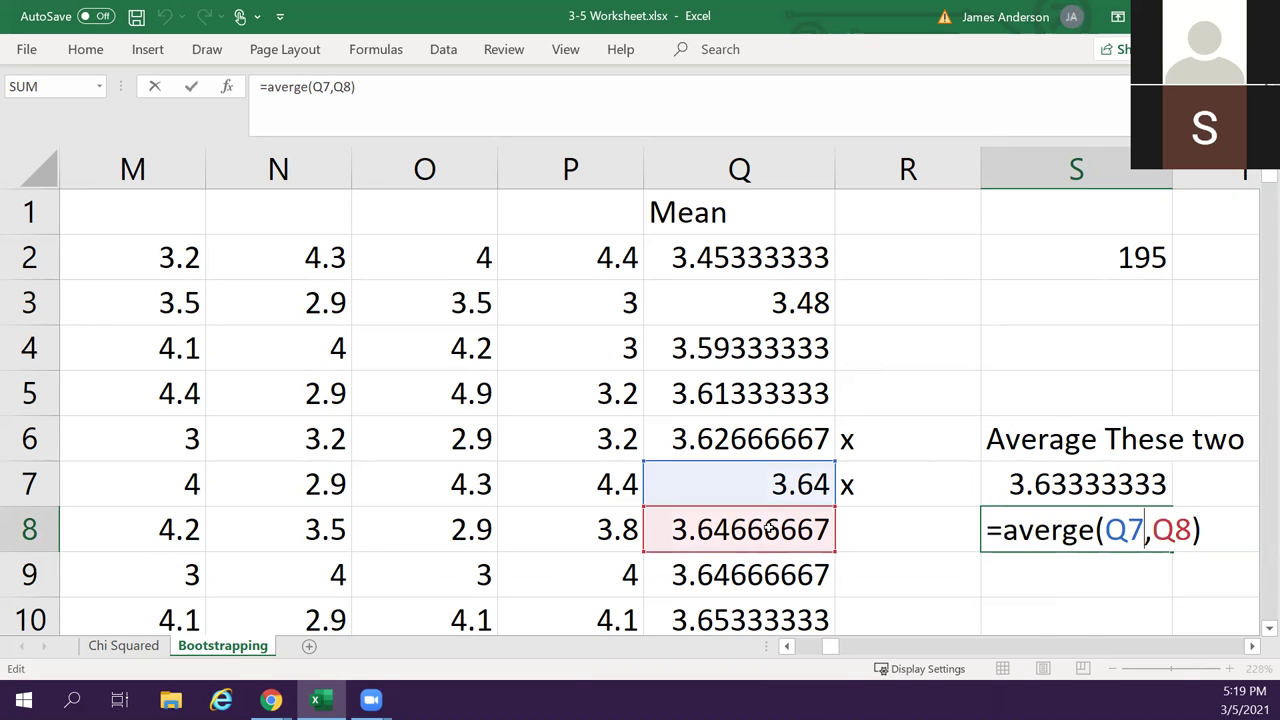
key(BackSpace)
text(:)
key(Return)
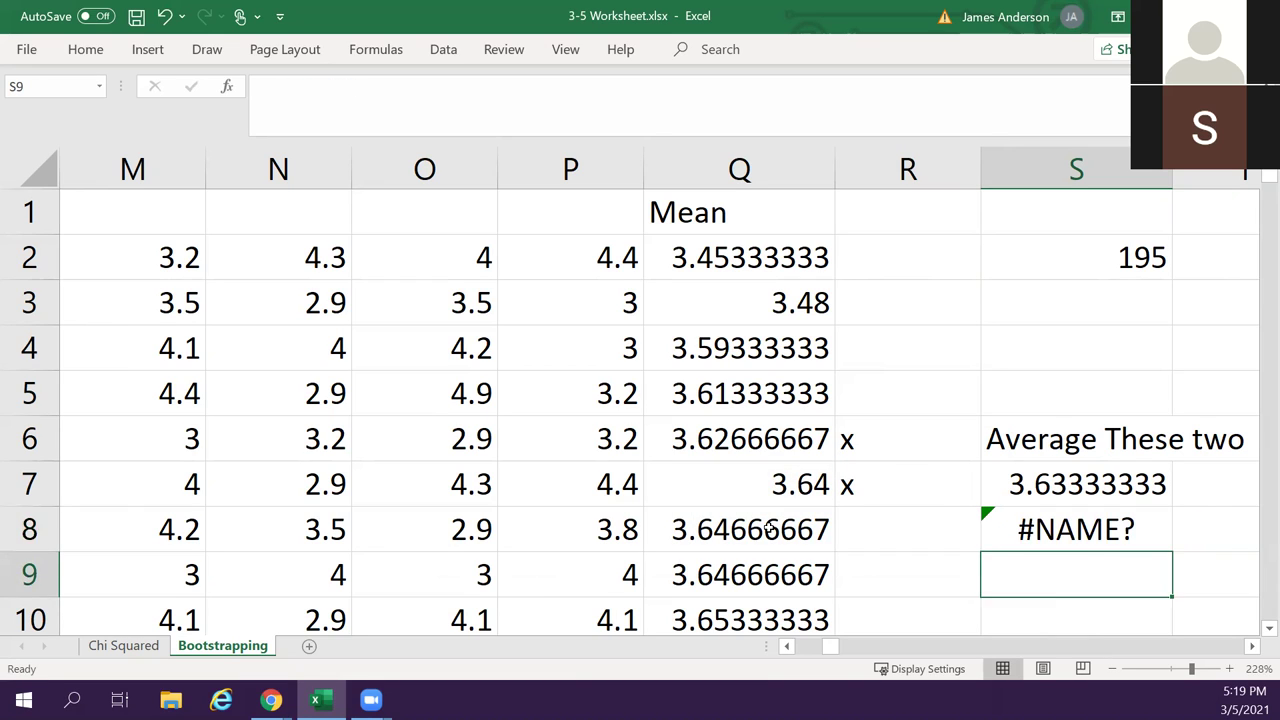
Correct the misspelled function name in S8 so that the formula reads =average(Q7:Q8).
key(Up)
key(F2)
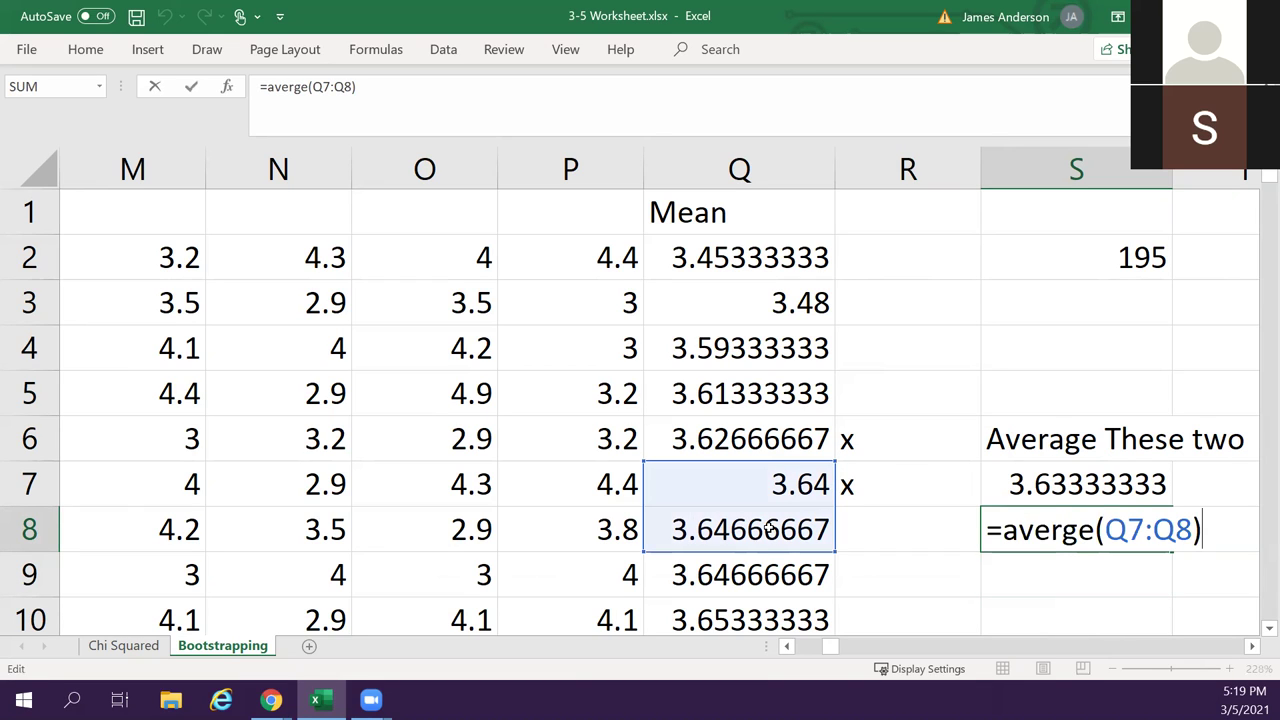
key(Left)
key(Left)
key(Left)
key(Left)
key(Left)
key(Left)
key(Left)
key(Left)
key(Left)
text(a)
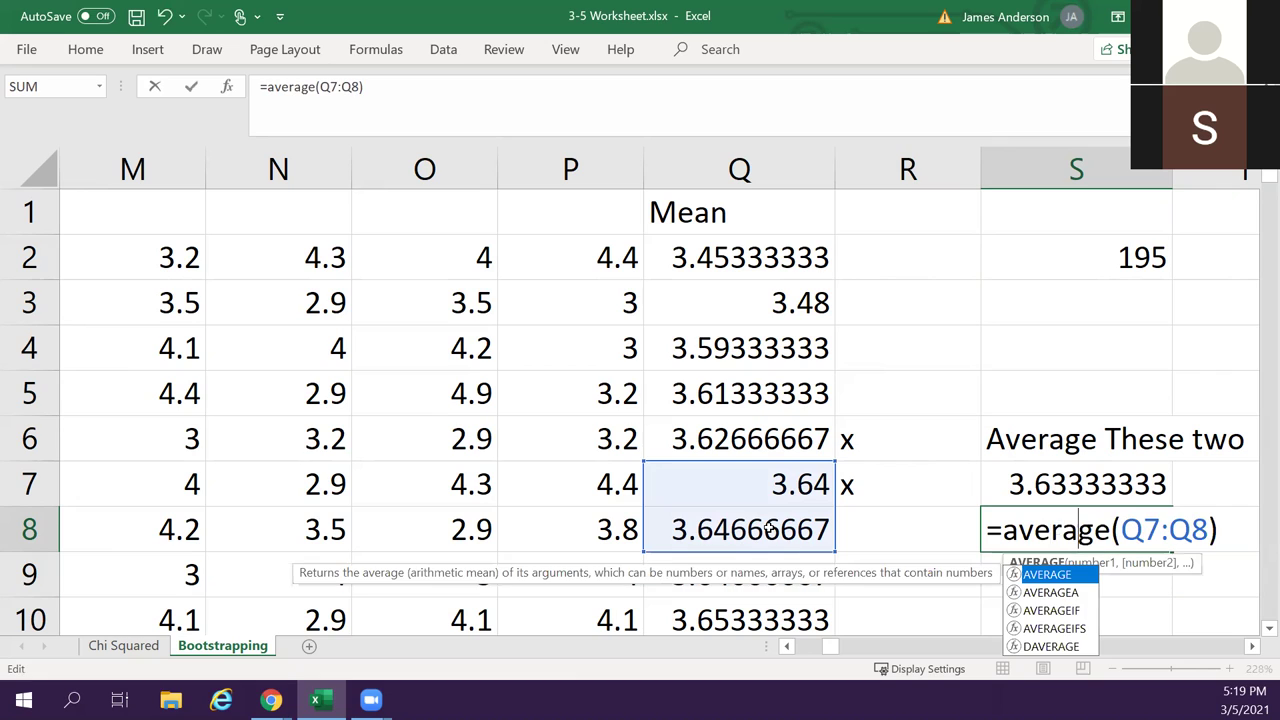
key(Return)
Clear the trial average of Q7 and Q8 from S8.
key(Up)
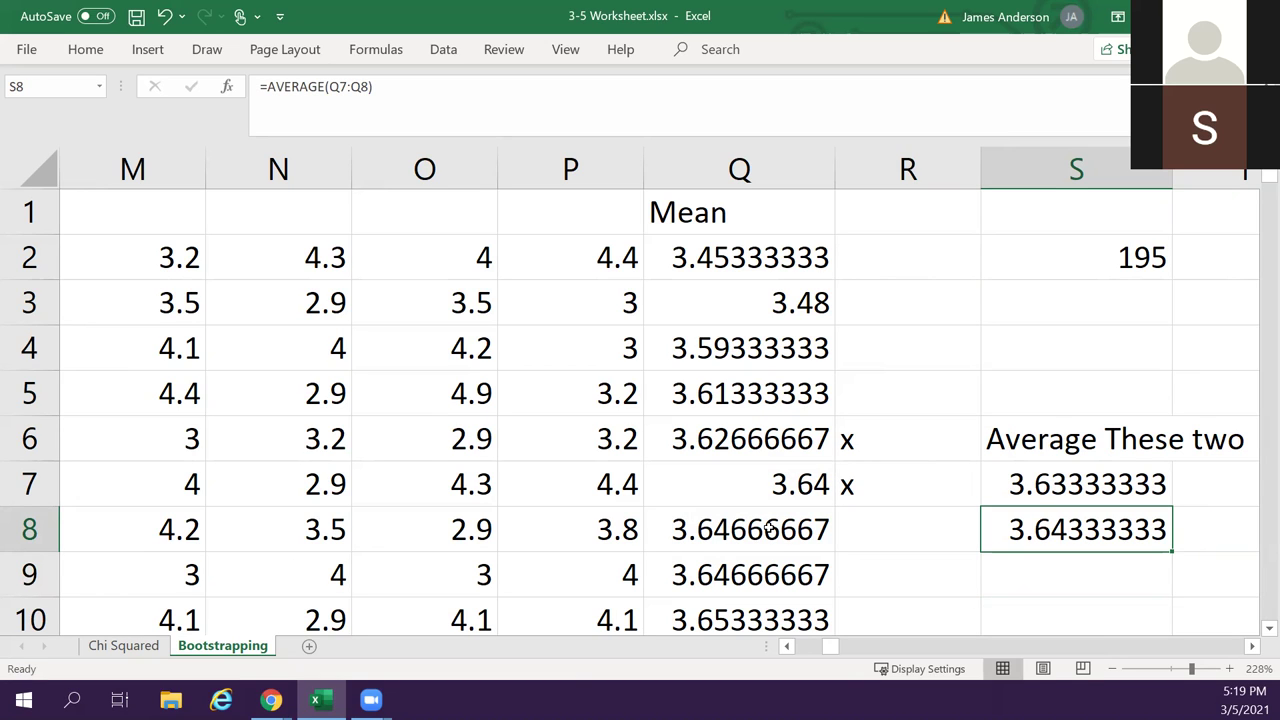
key(Delete)
key(Left)
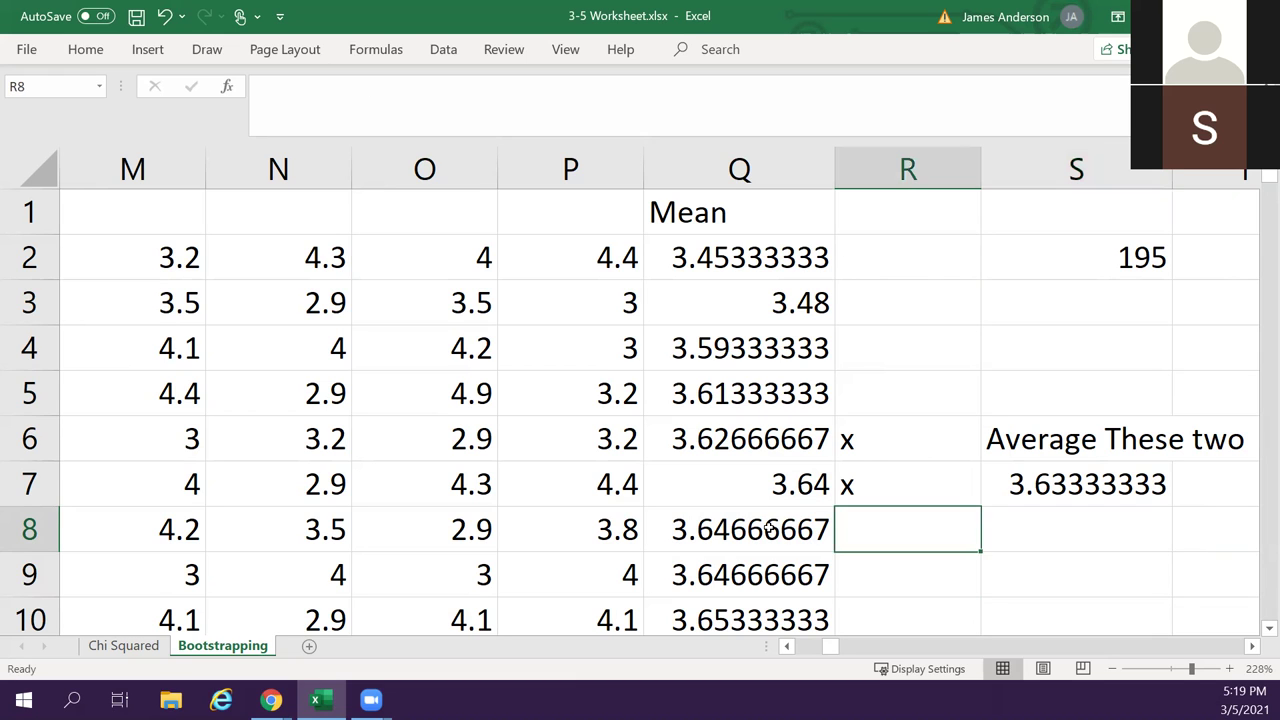
Examine the sorted means in column Q around the lower cutoff, down to row 15.
key(Down)
key(Left)
key(Down)
key(Down)
key(Down)
key(Down)
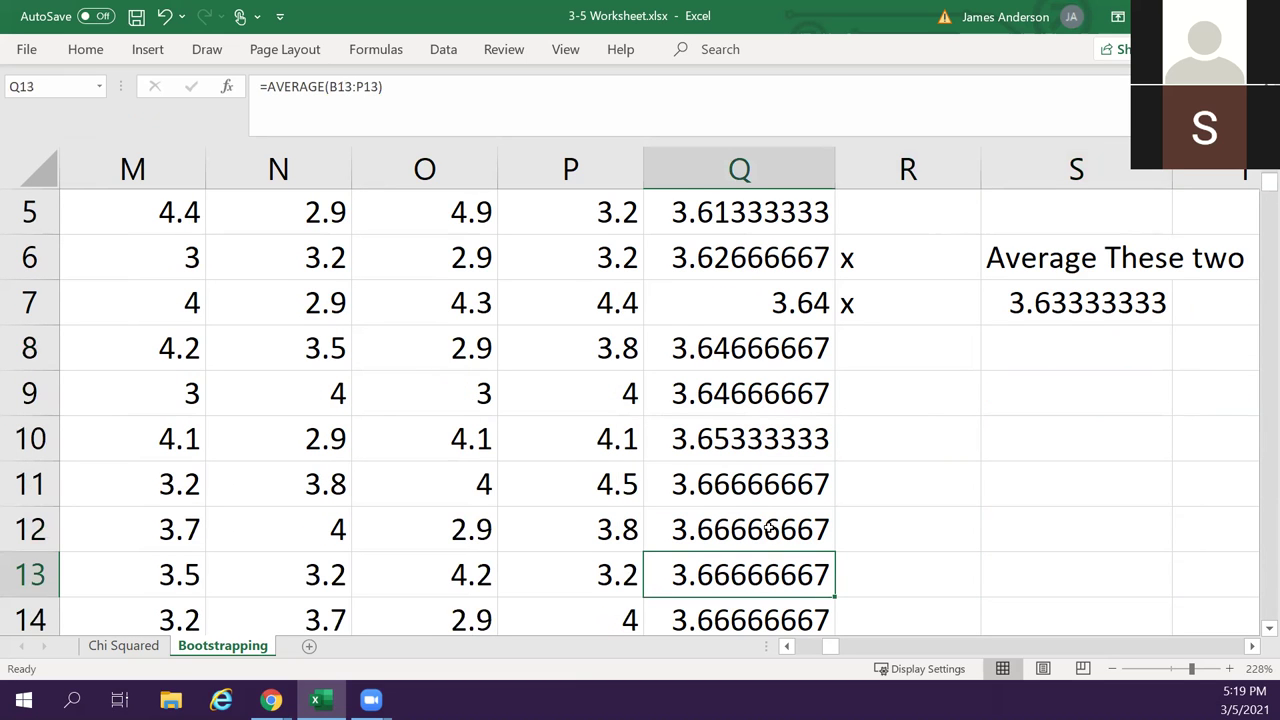
key(Down)
key(Down)
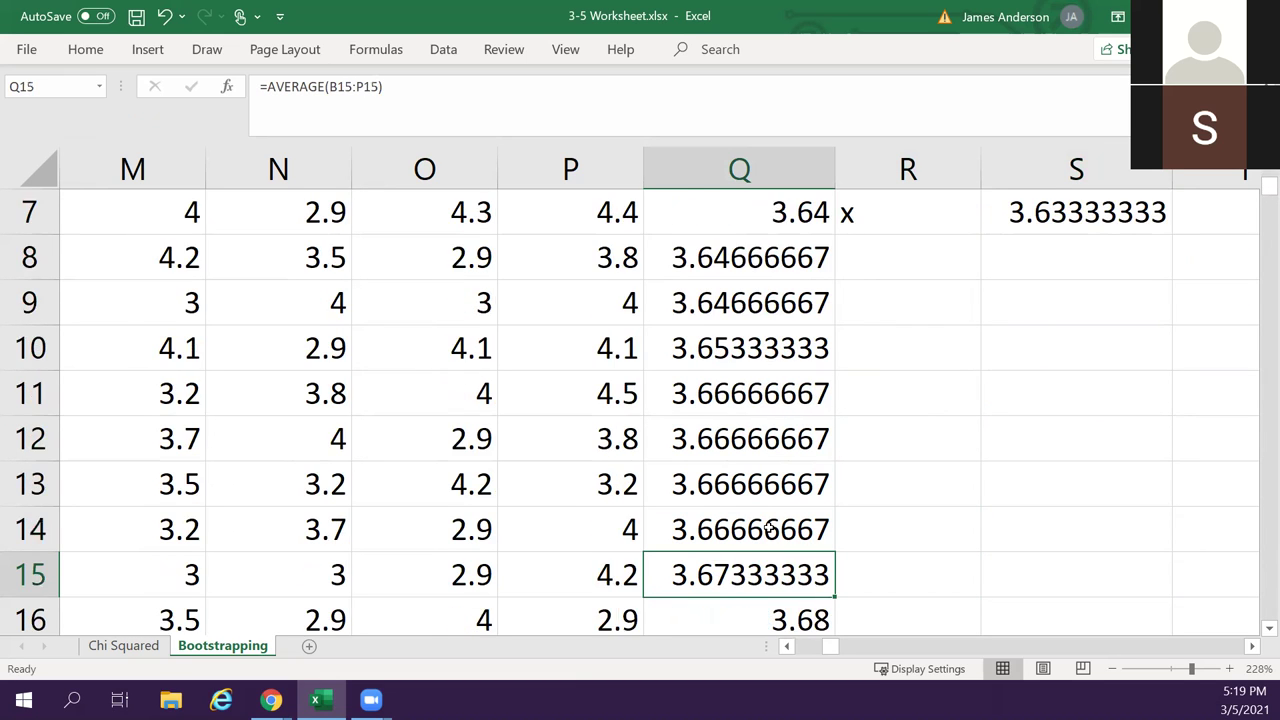
key(Up)
key(Down)
key(Up)
key(Up)
key(Up)
key(Up)
key(Up)
key(Up)
key(Up)
key(Up)
key(Up)
key(Up)
key(Up)
key(Up)
key(Up)
key(Up)
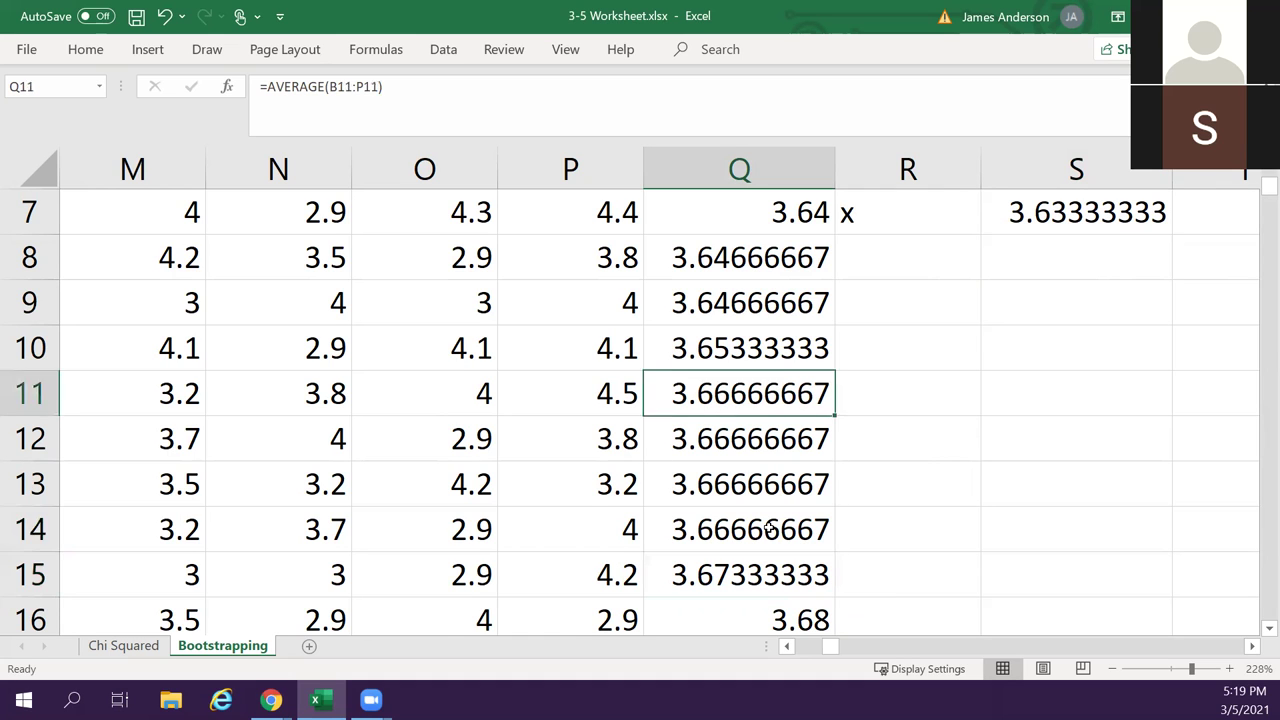
Review the x marks in R6 and R7 beside the lower cutoff means and the rows just below them.
key(Right)
key(Down)
key(Down)
key(Down)
key(Down)
key(Left)
key(Down)
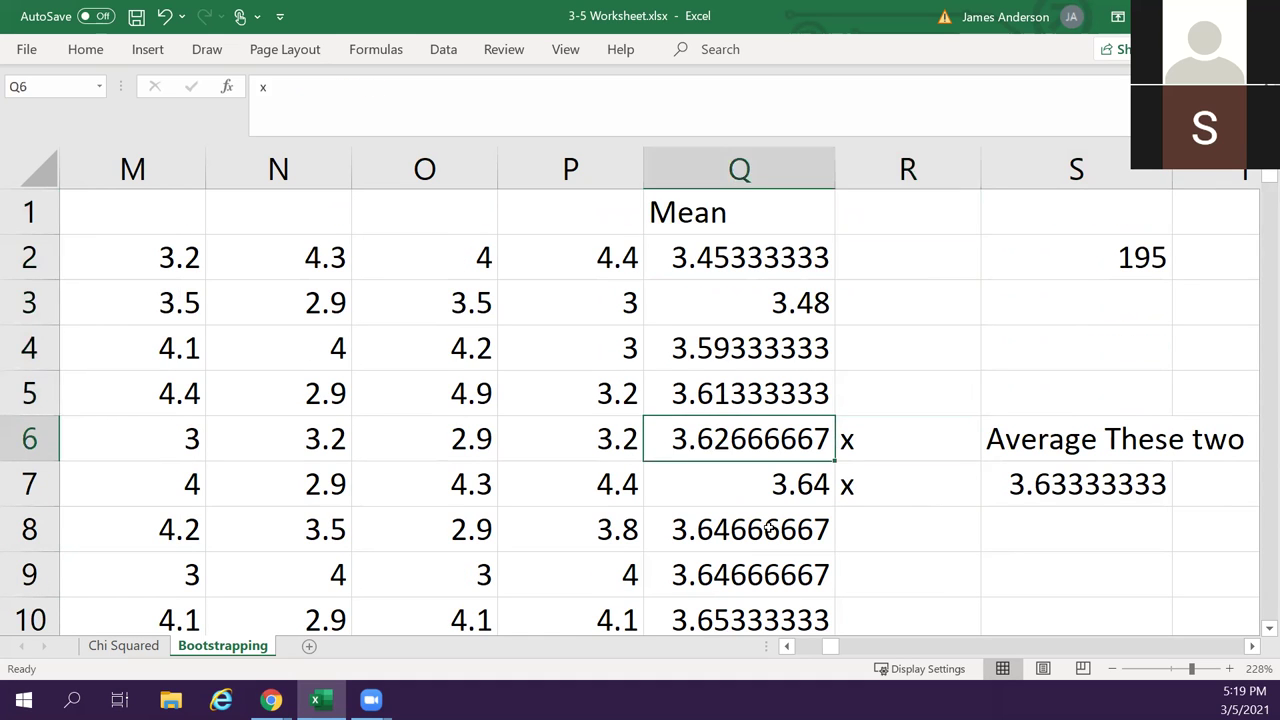
key(Down)
key(Right)
key(Up)
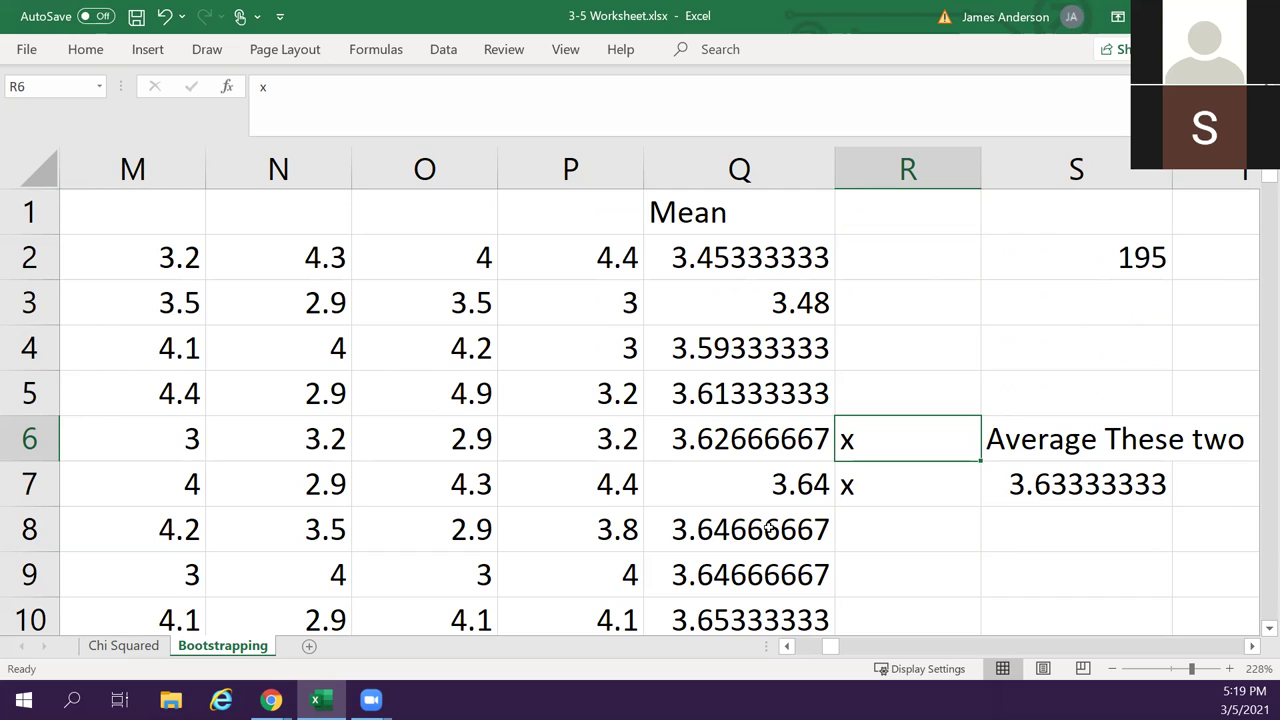
key(Down)
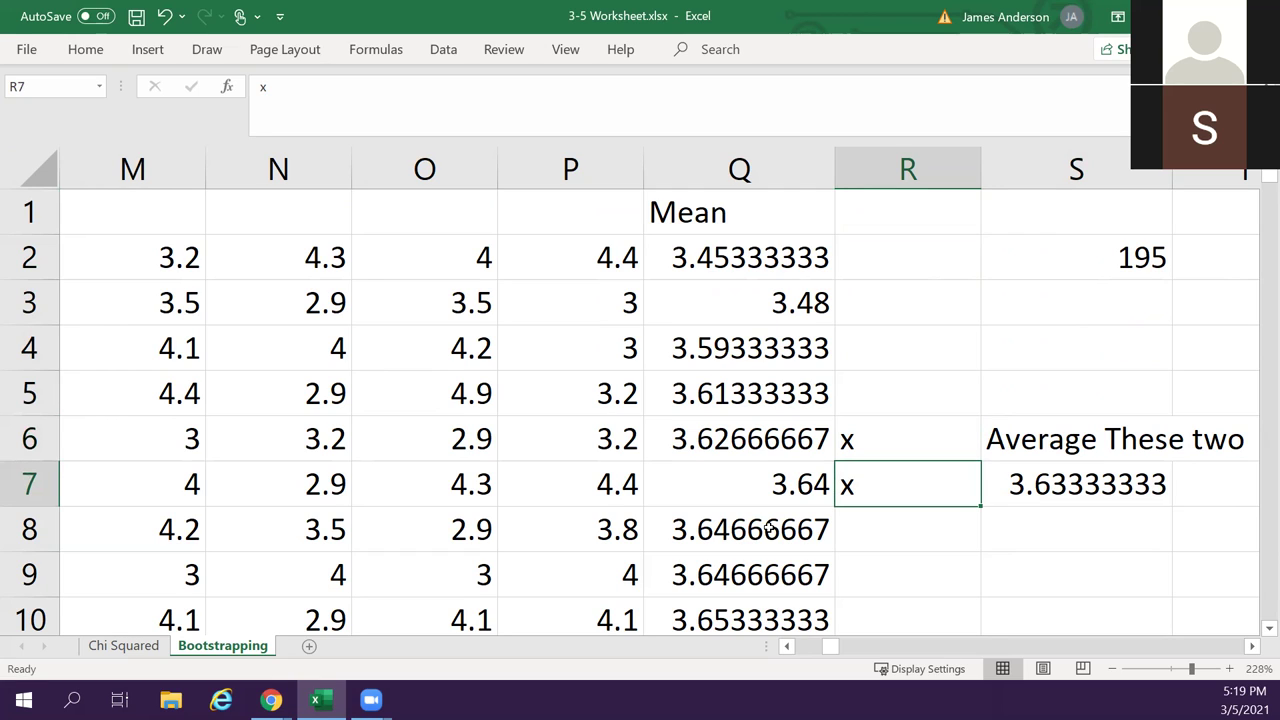
key(Down)
key(Down)
key(Down)
key(Down)
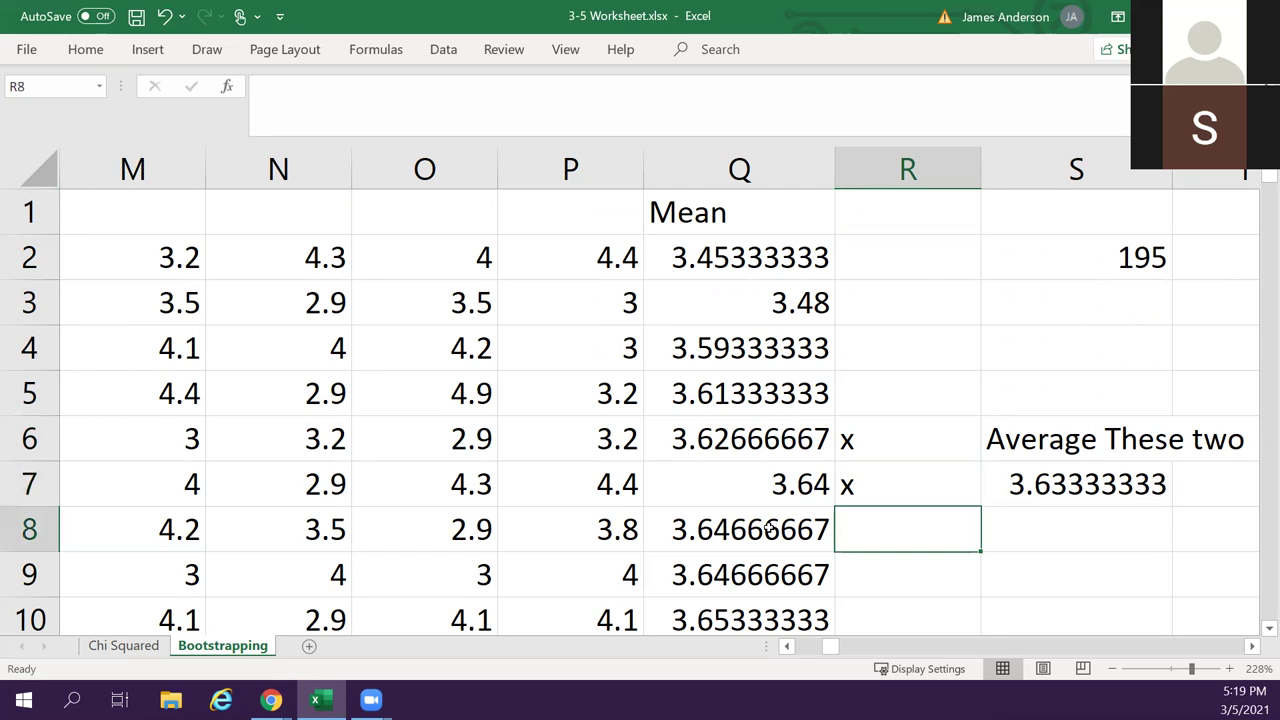
Change the cutoff formula in S2 to =200*0.95.
key(Up)
key(Up)
key(Up)
key(Up)
key(Up)
key(Up)
key(Up)
key(Up)
key(Up)
key(Up)
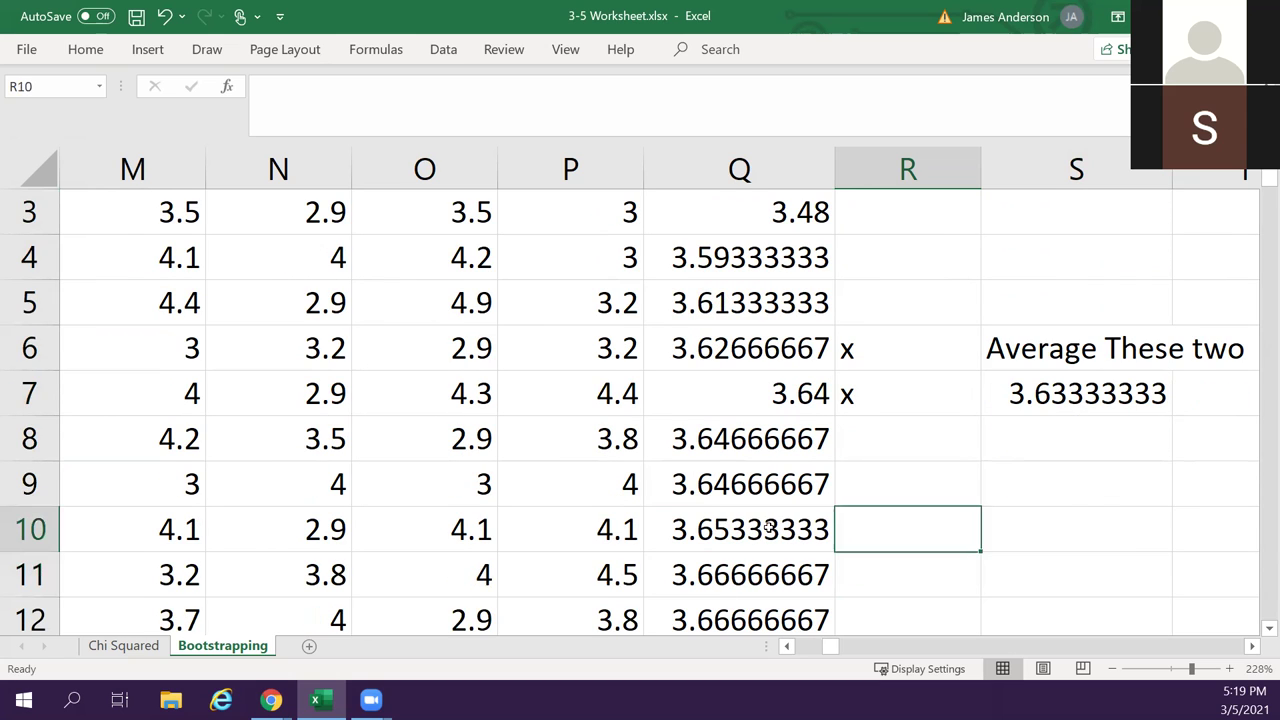
key(Down)
key(Down)
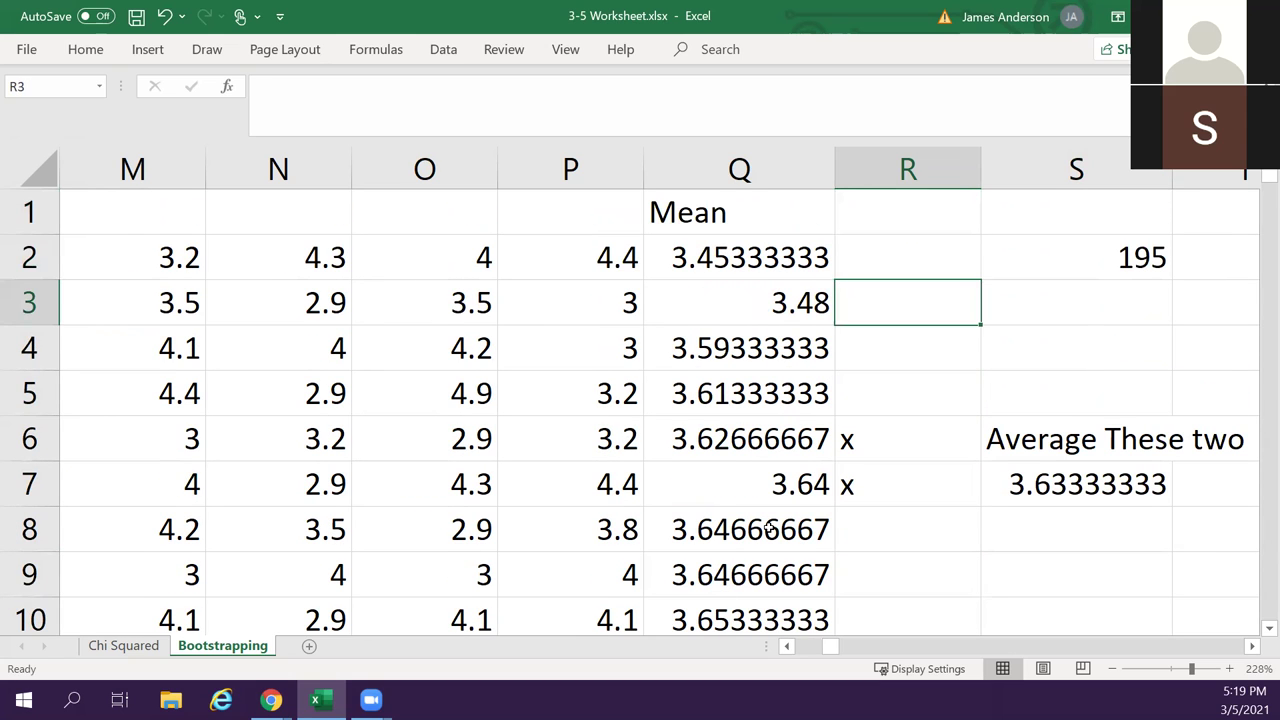
key(Right)
key(Up)
key(F2)
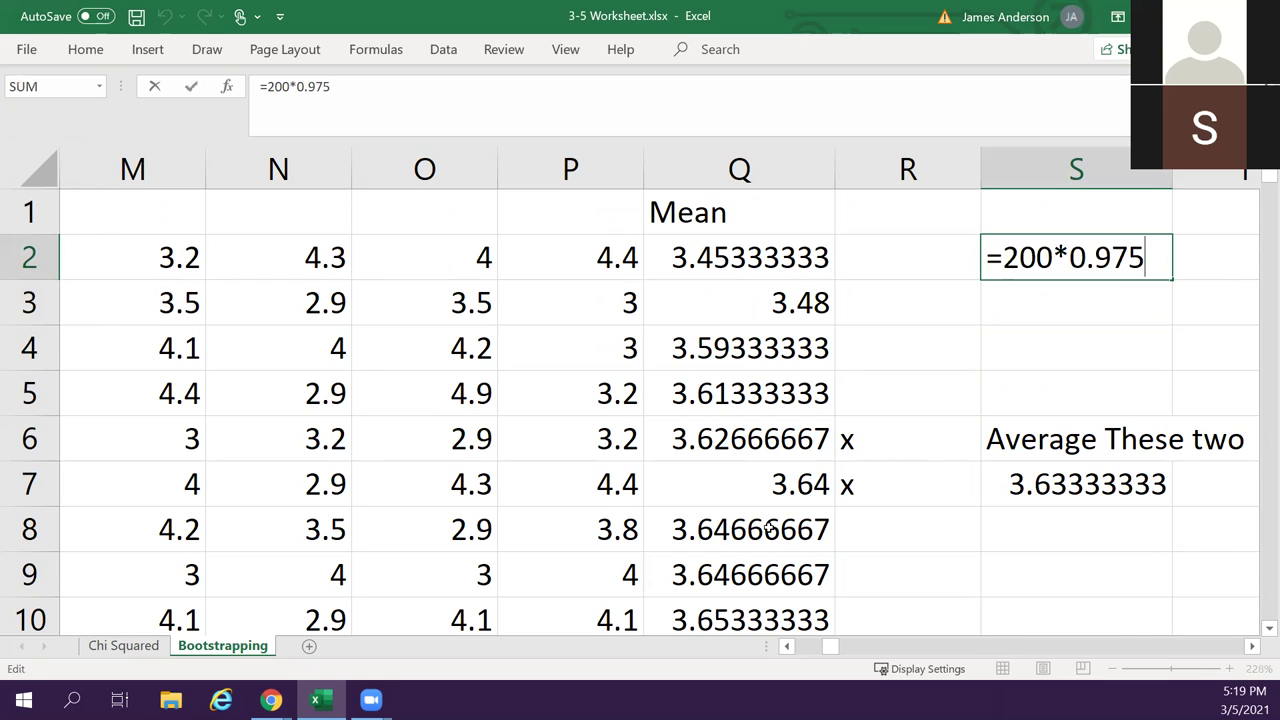
key(BackSpace)
key(BackSpace)
text(5)
key(Return)
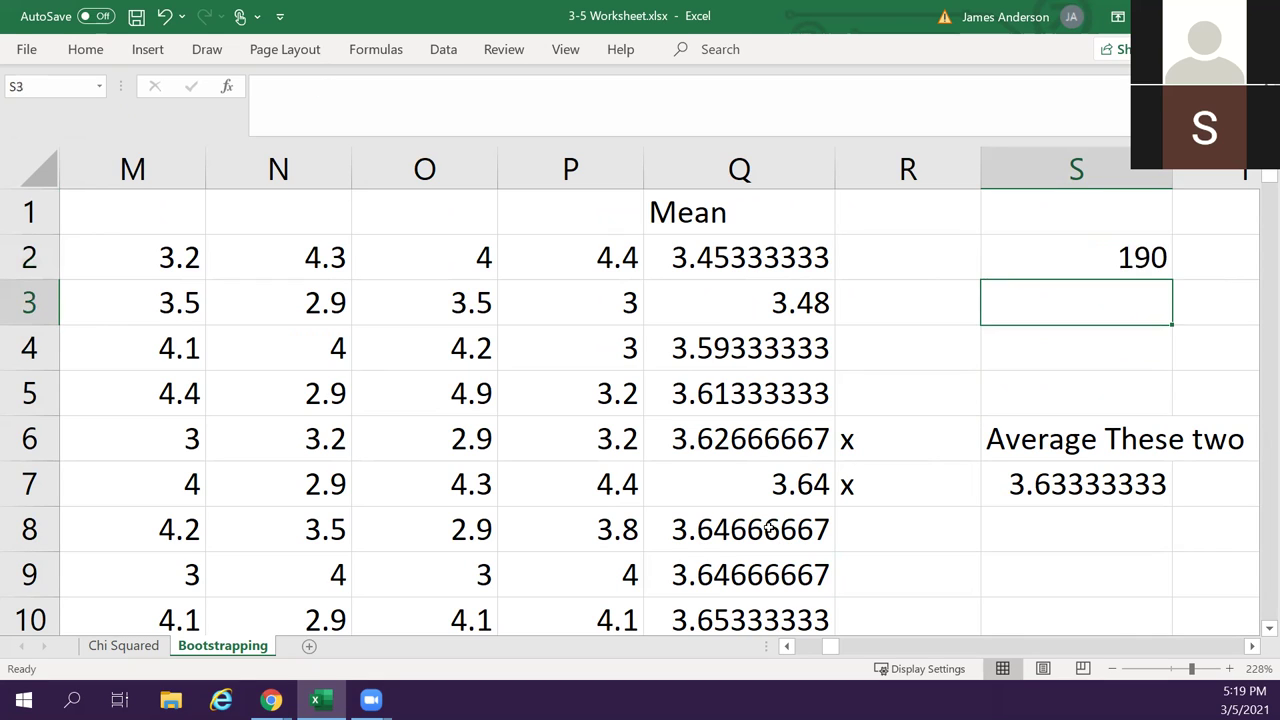
Look down the sorted means in column Q from row 2 to row 45.
key(Up)
key(Left)
key(Down)
key(Down)
key(Down)
key(Down)
key(Down)
key(Down)
key(Down)
key(Down)
key(Down)
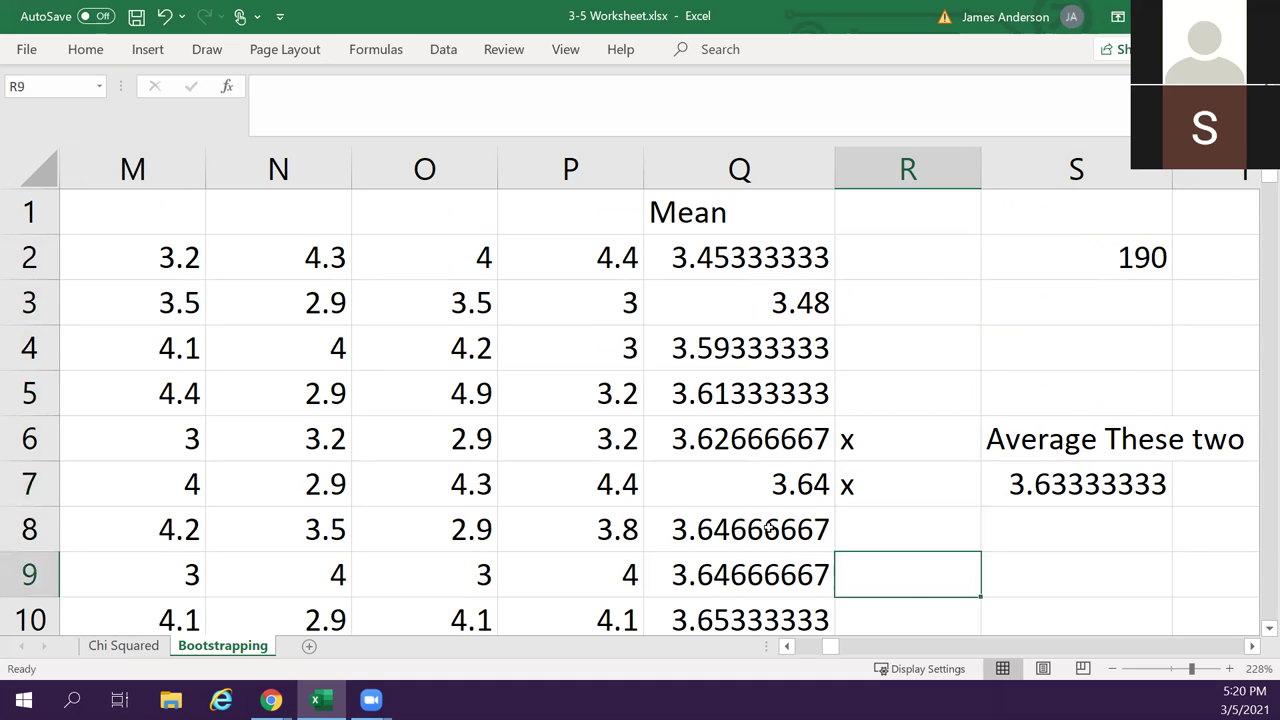
key(Down)
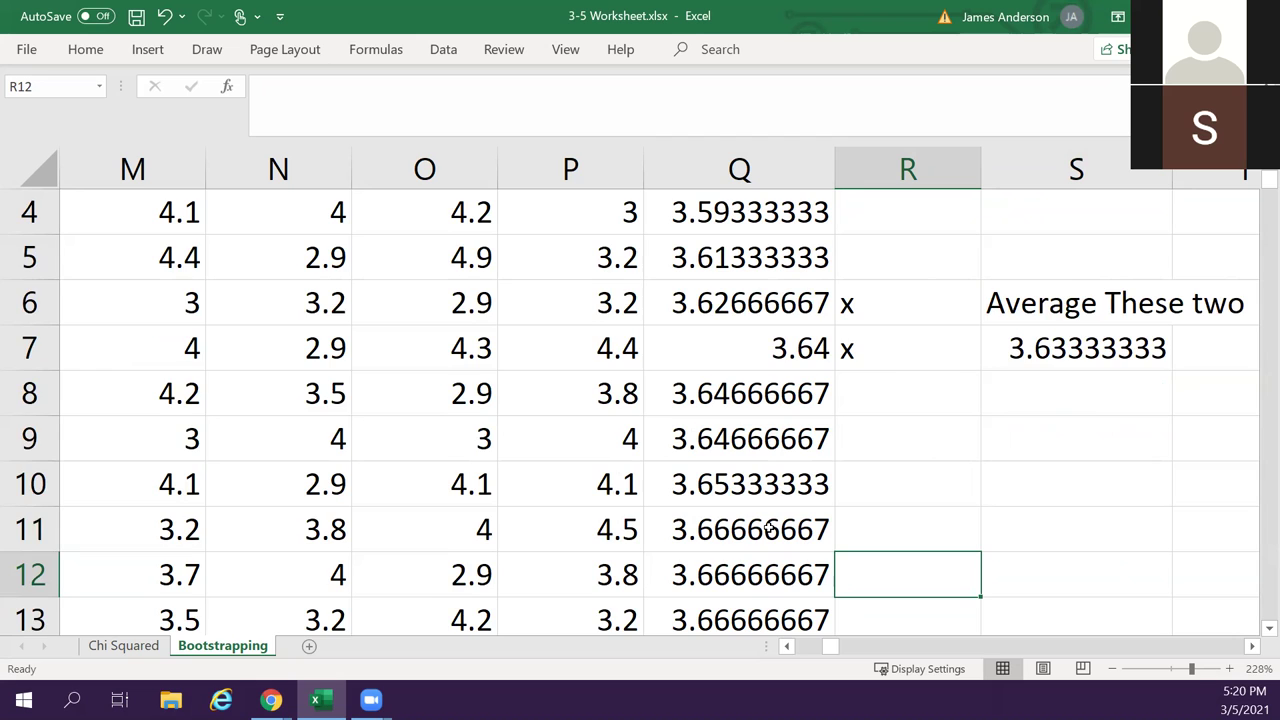
key(Down)
key(Down)
key(Down)
key(Down)
key(Down)
key(Down)
key(Down)
key(Down)
key(Down)
key(Down)
key(Down)
key(Down)
key(Down)
key(Down)
key(Down)
key(Down)
key(Down)
key(Down)
key(Down)
key(Down)
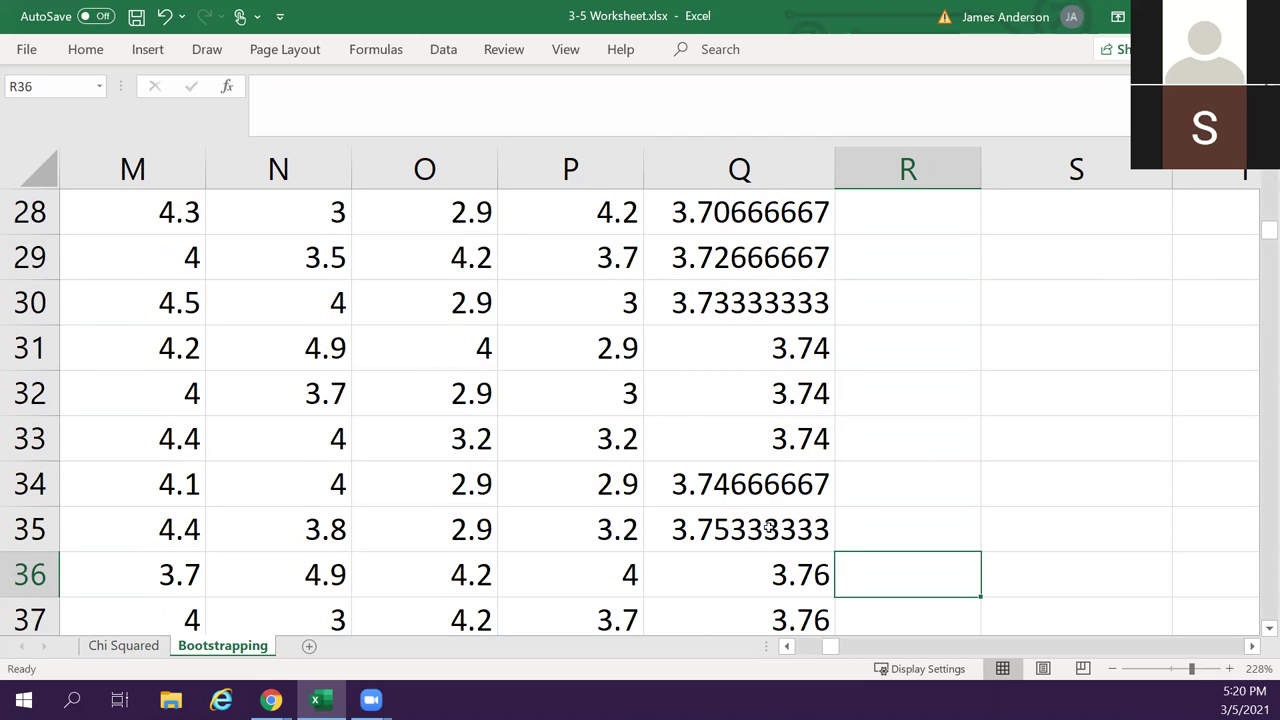
key(Down)
key(Down)
key(Down)
key(Down)
key(Down)
key(Down)
key(Down)
key(Down)
key(Down)
key(Down)
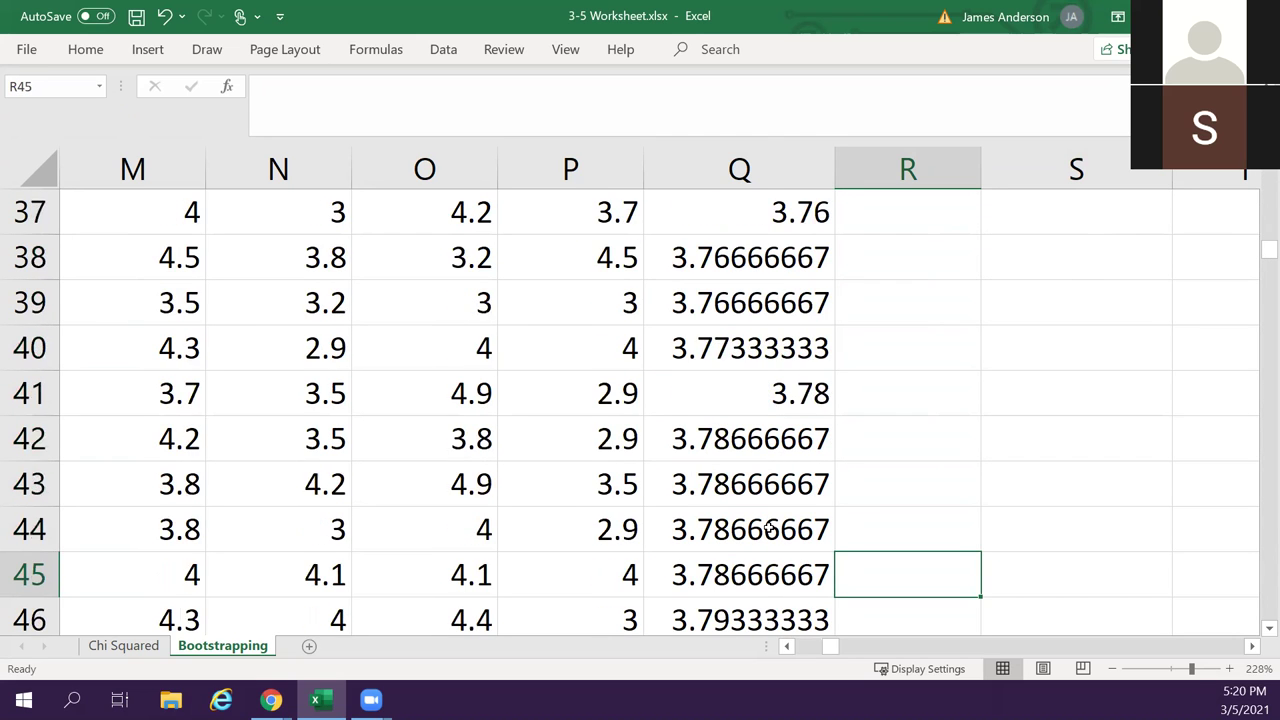
Examine the largest sorted means at the end of column Q, from row 201 up to about row 191.
key(Left)
key(ctrl+Down)
key(Right)
key(Up)
key(Up)
key(Up)
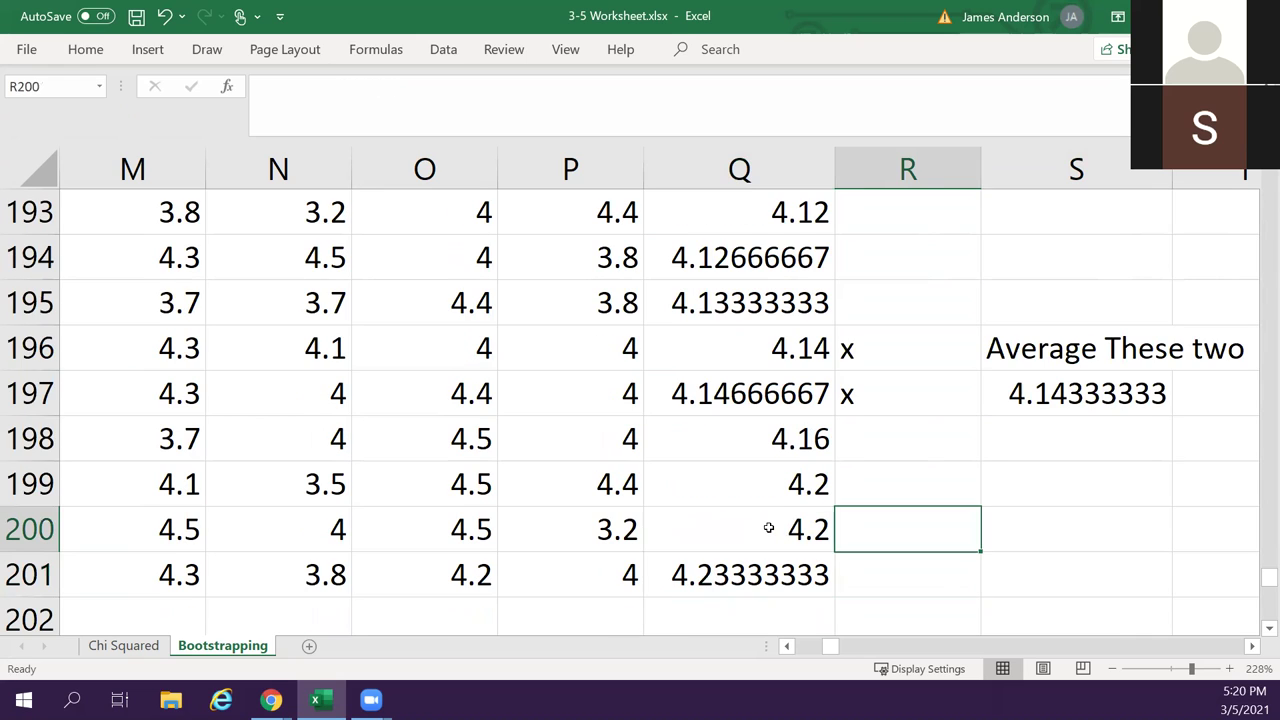
key(Up)
key(Up)
key(Up)
key(Up)
key(Up)
key(Up)
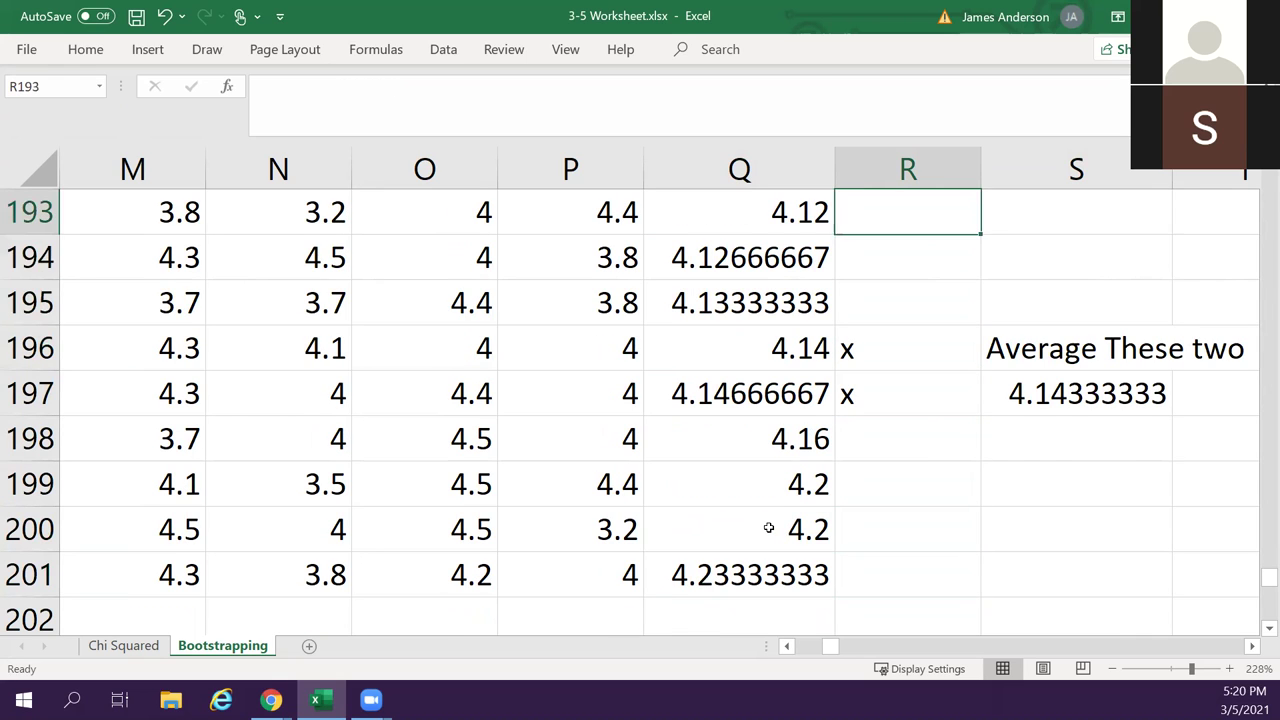
key(Up)
key(Down)
key(Up)
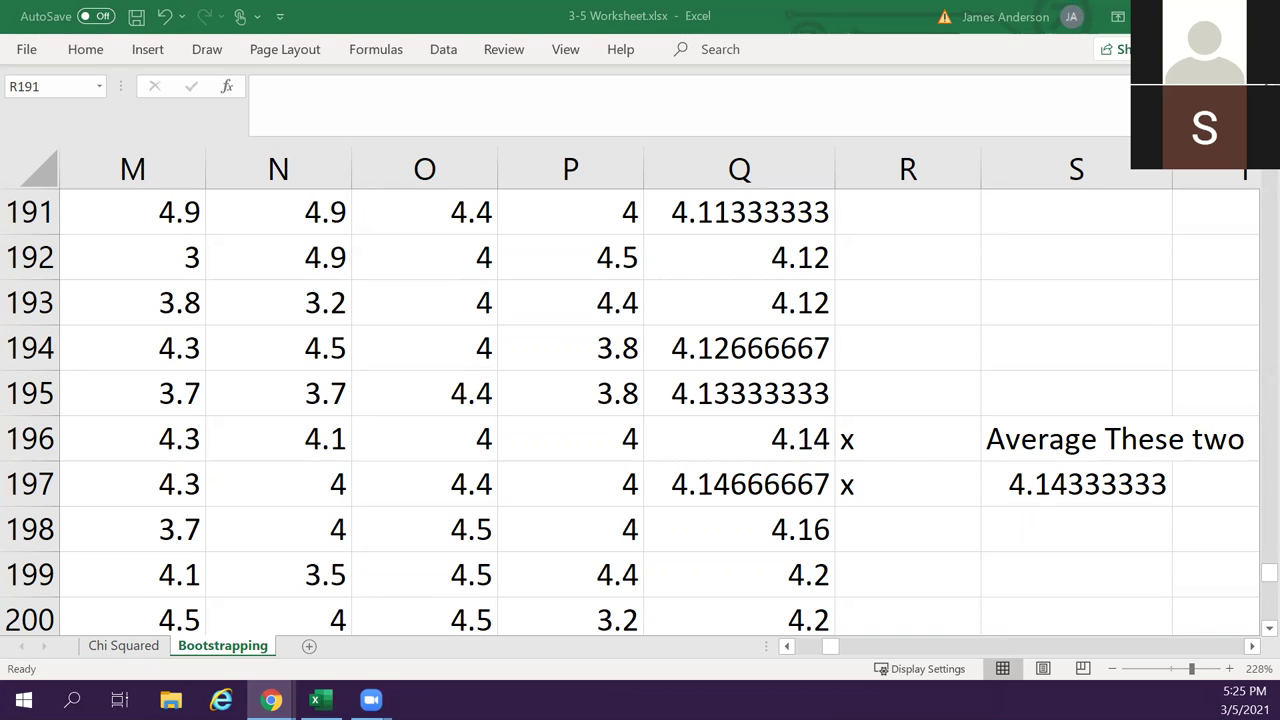
Switch to Chrome and open the ztable.net Z TABLE image result in a new browser tab.
key(alt+Tab)
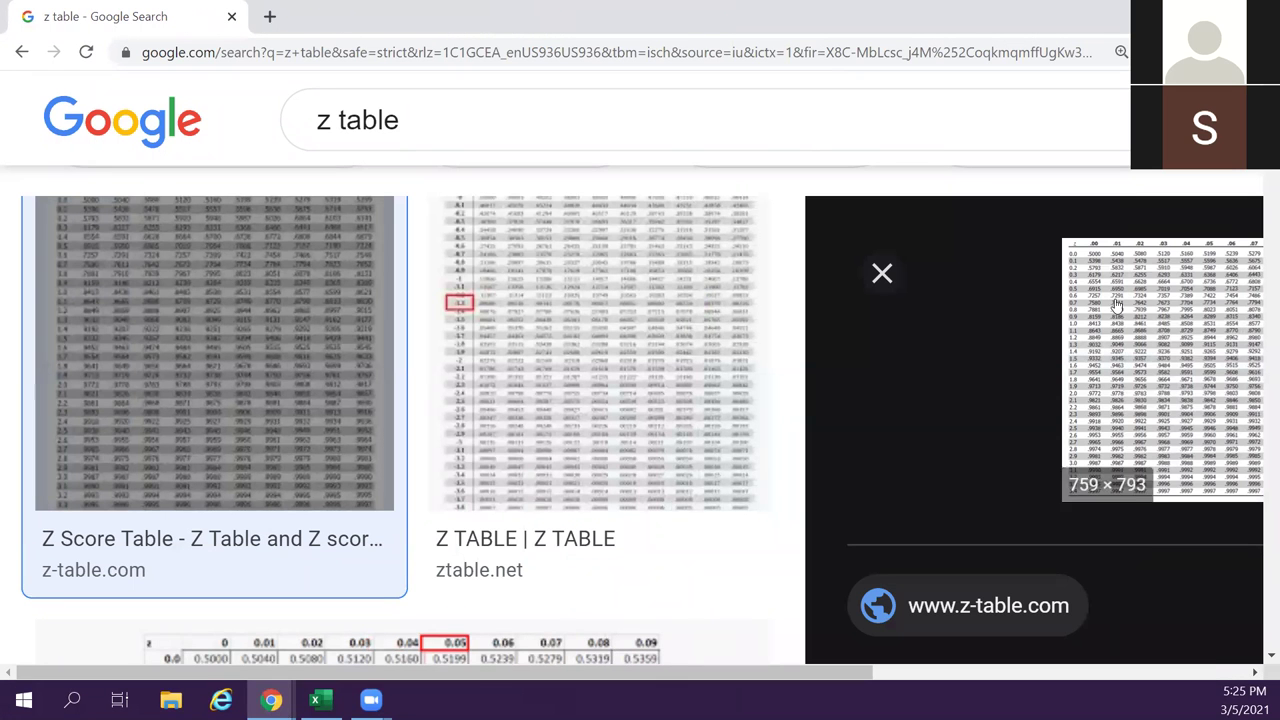
click(643, 392)
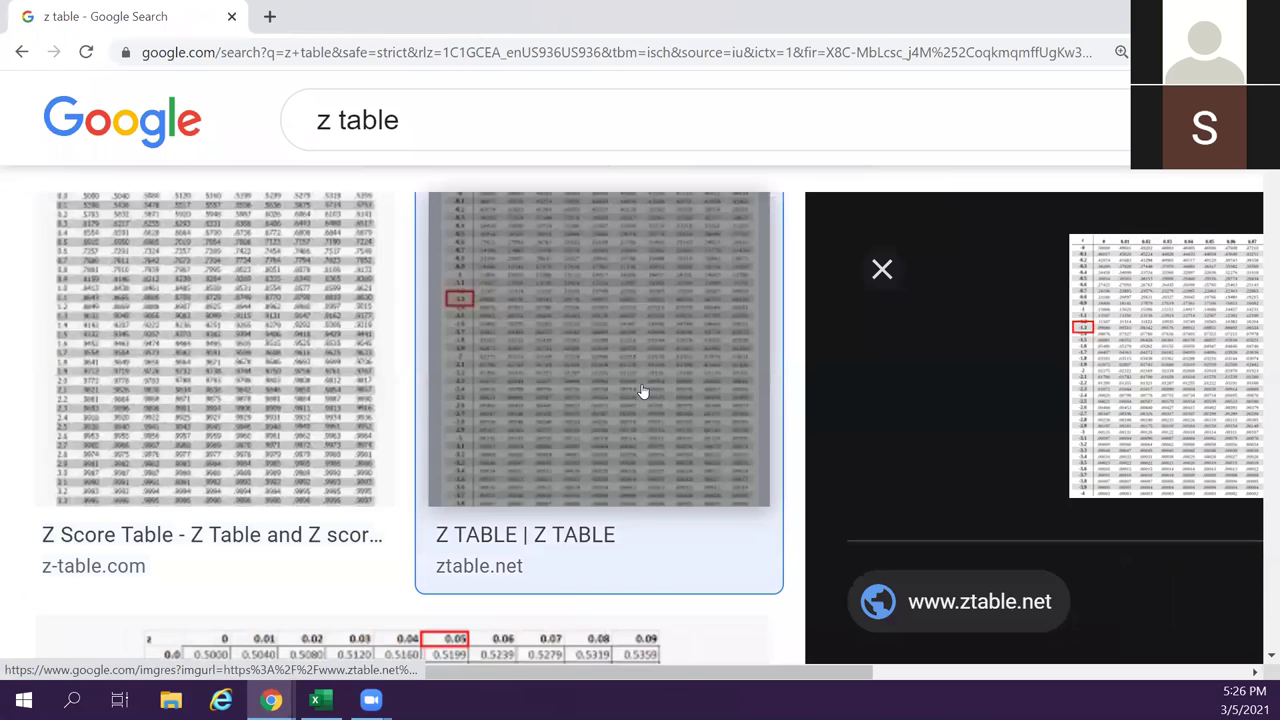
right_click(1174, 323)
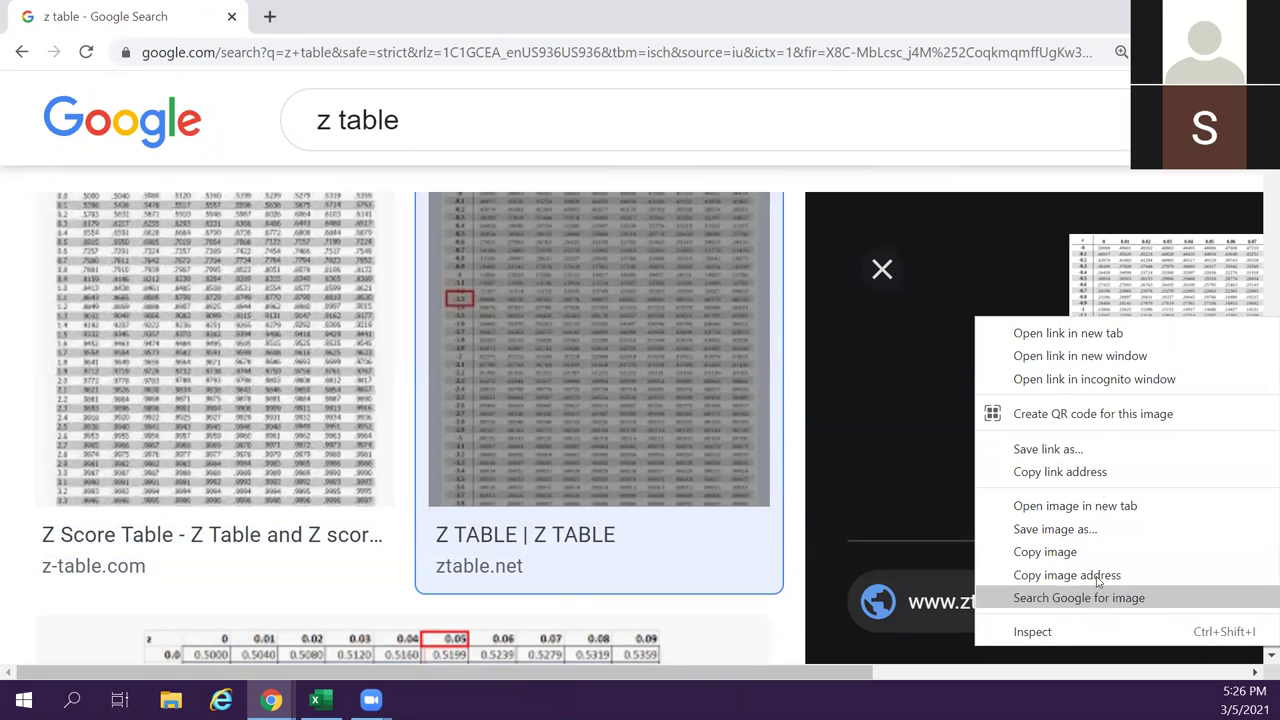
click(1125, 335)
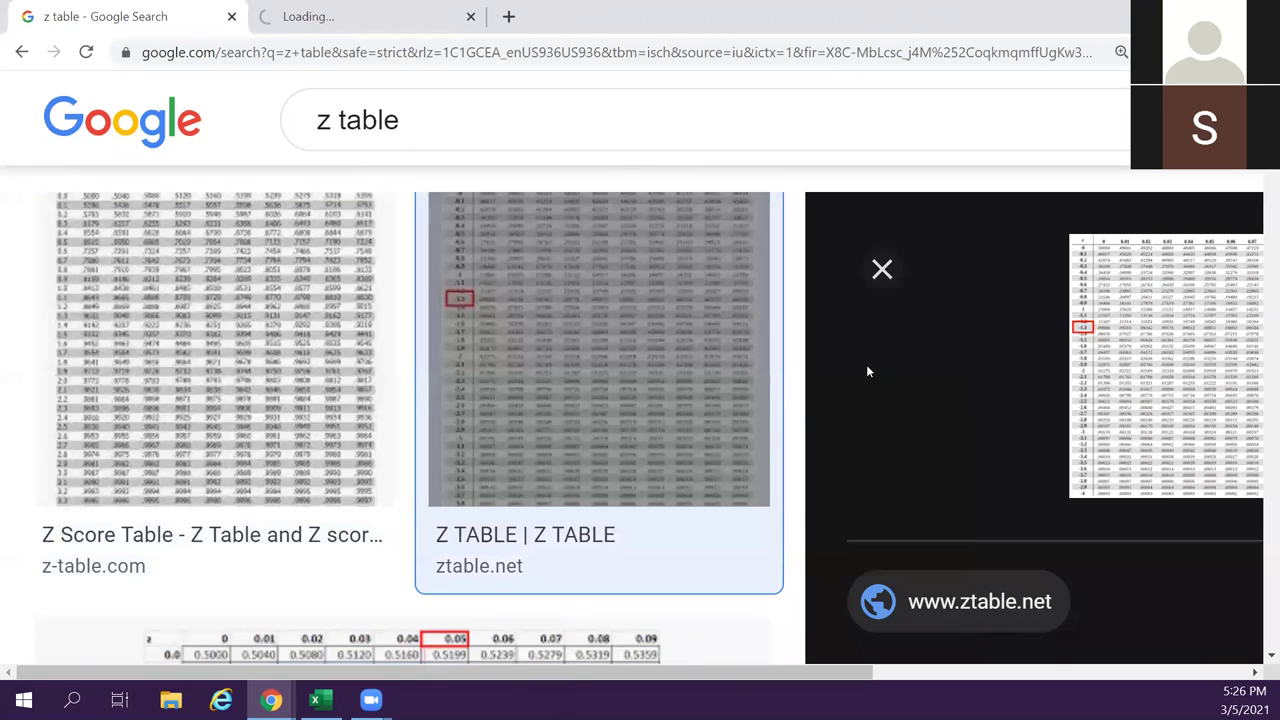
click(386, 17)
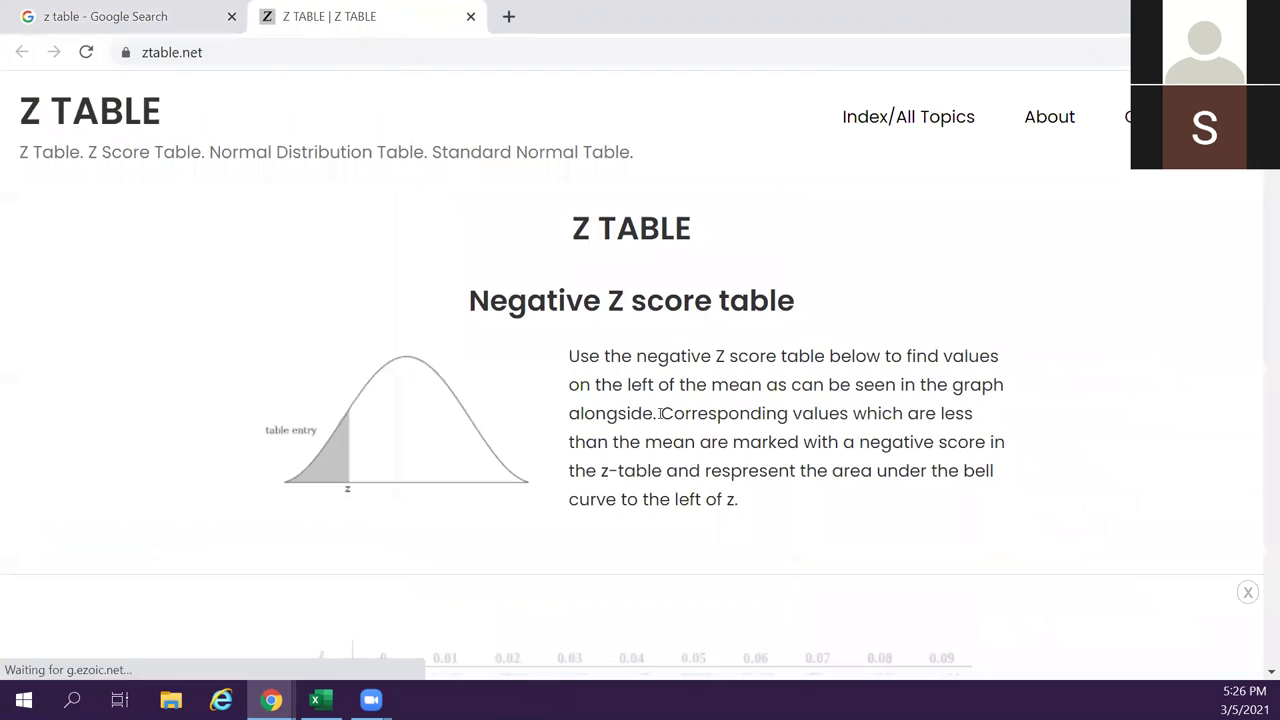
Examine the negative Z score table and the bell curve graph above it.
scroll(660, 413, down, 5)
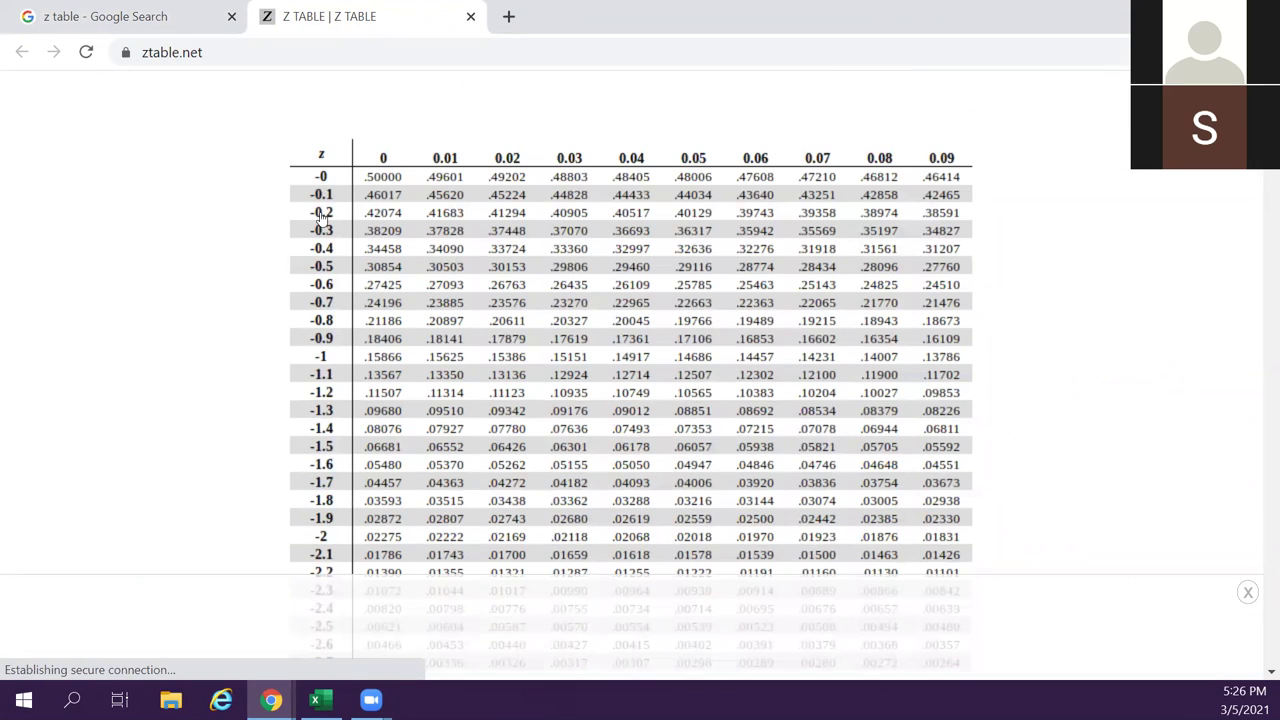
scroll(321, 213, up, 5)
scroll(609, 347, down, 5)
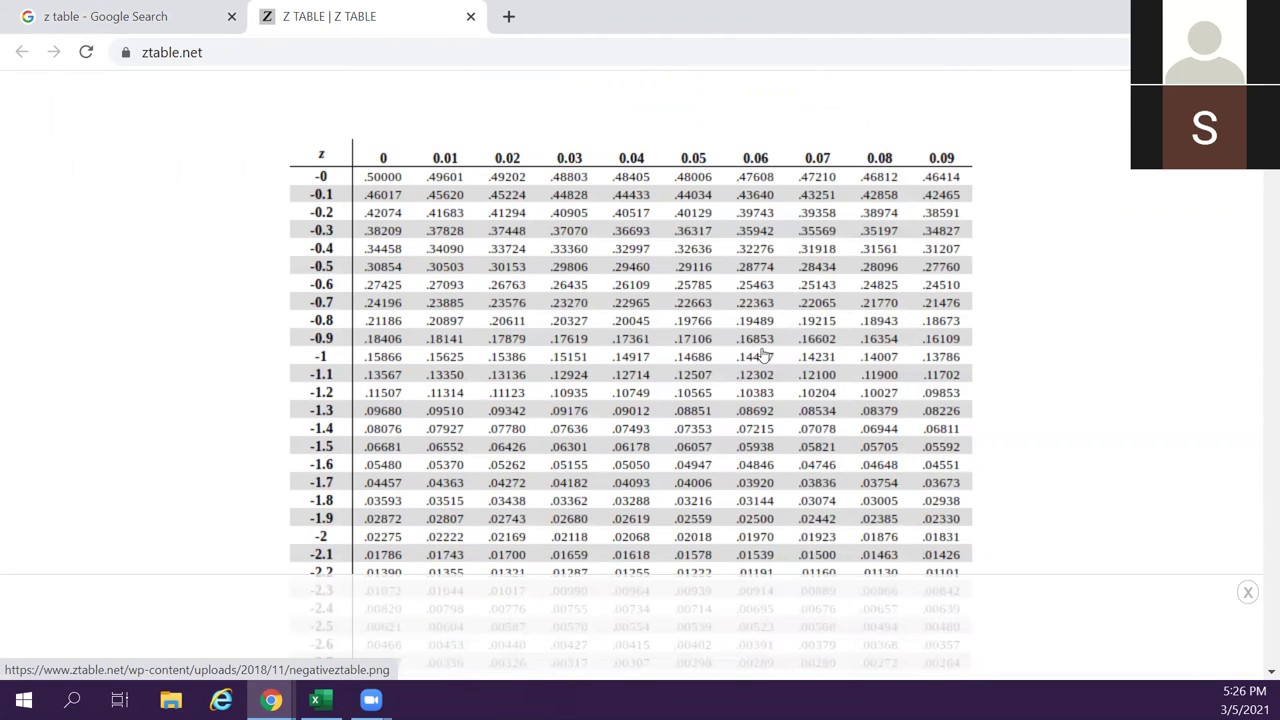
scroll(840, 413, up, 5)
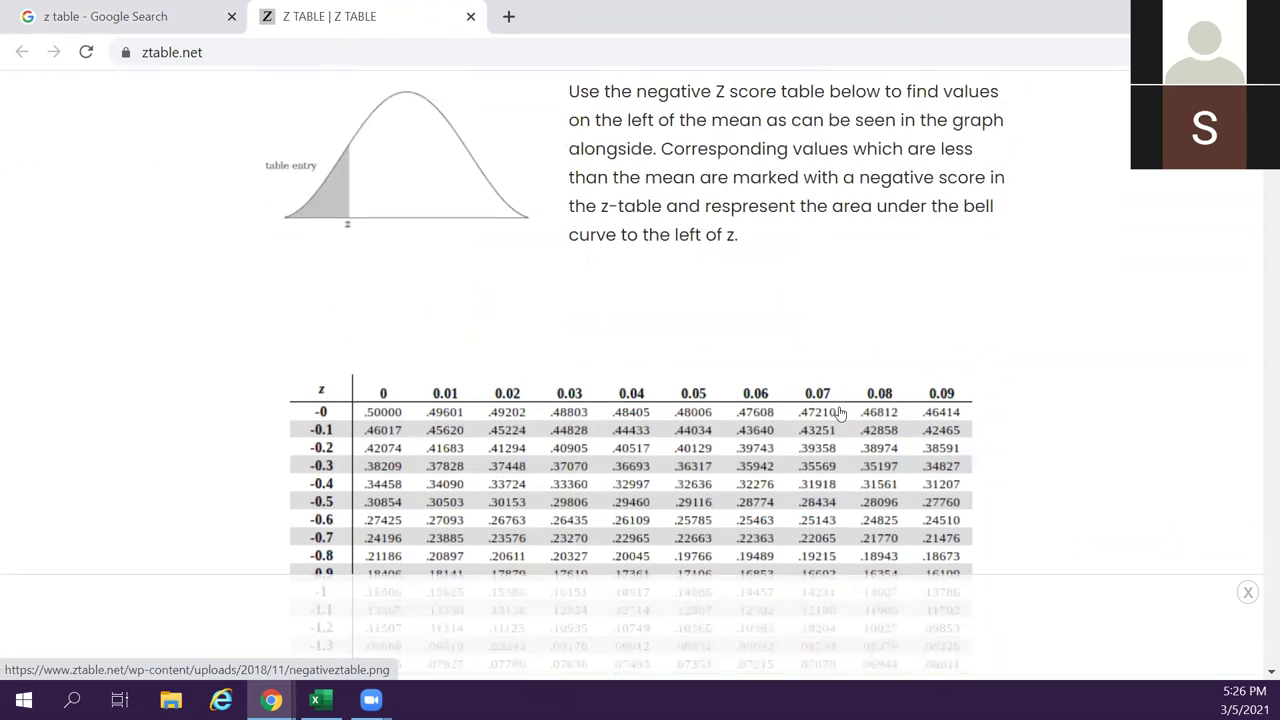
Search Google for "t table" in place of the Z table page.
click(408, 45)
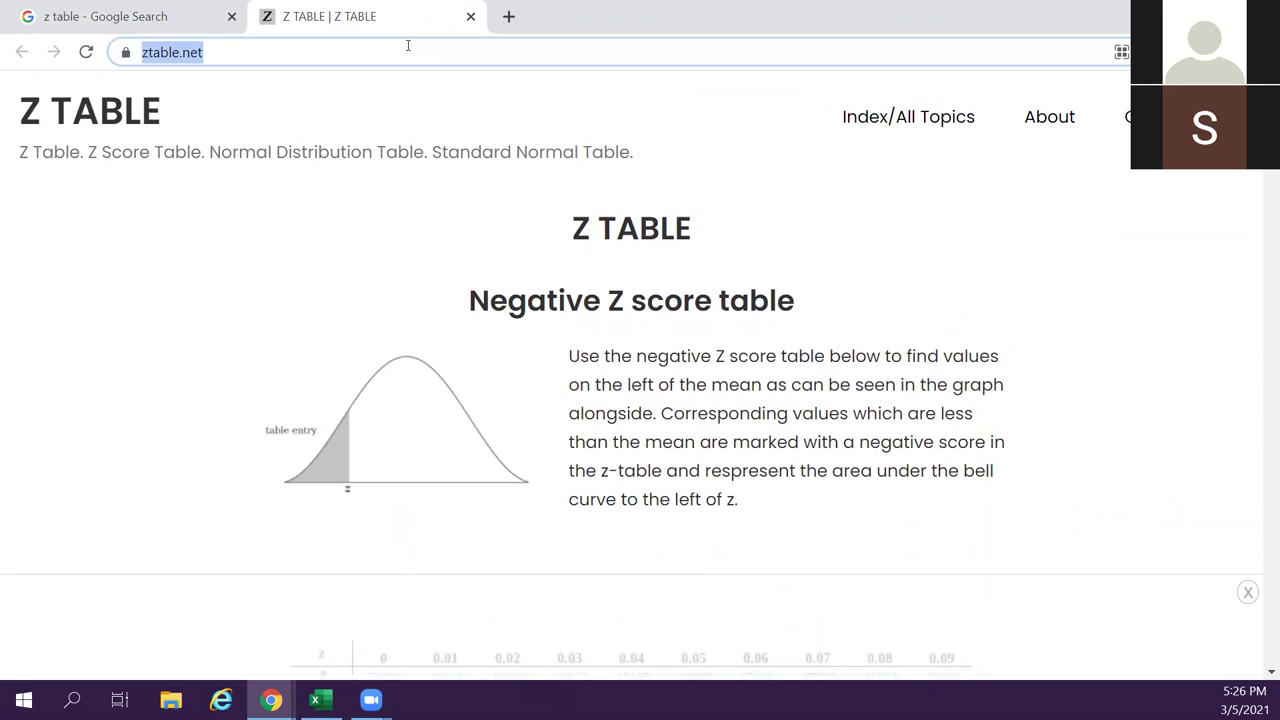
text(t table)
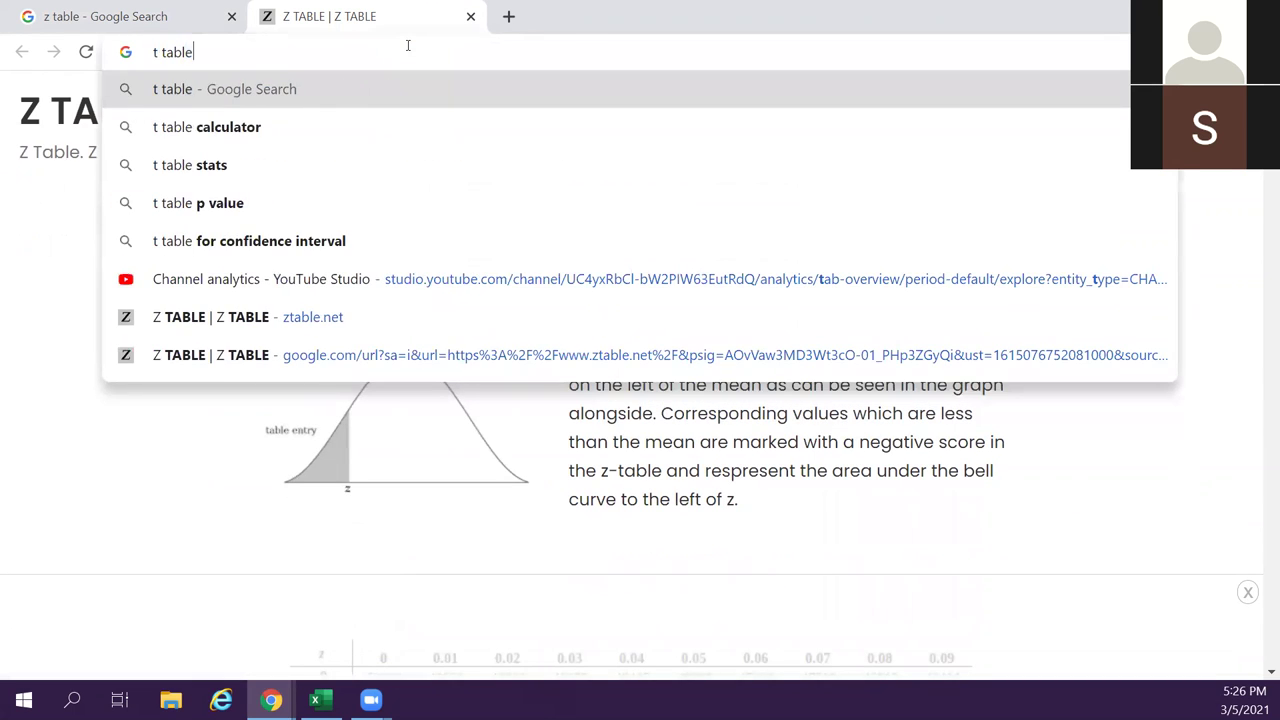
key(Return)
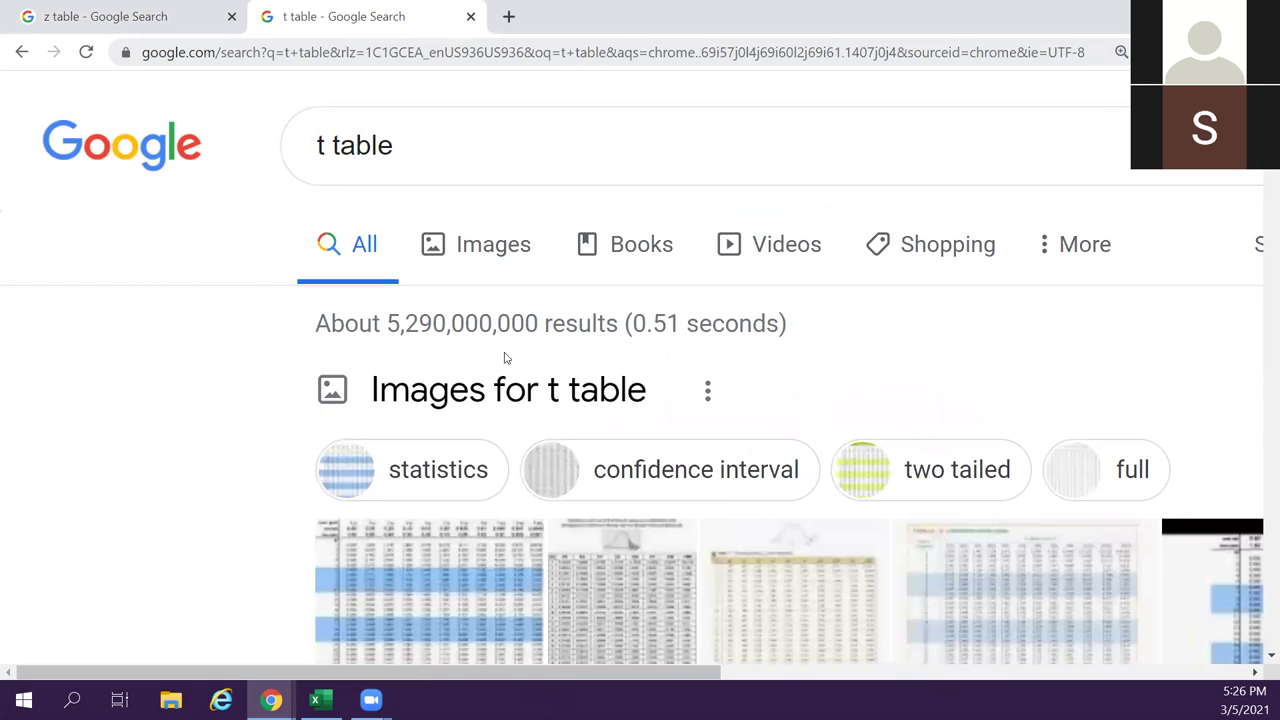
Open the ttable.org T Table image result in a new browser tab and bring that page into view.
scroll(502, 376, down, 5)
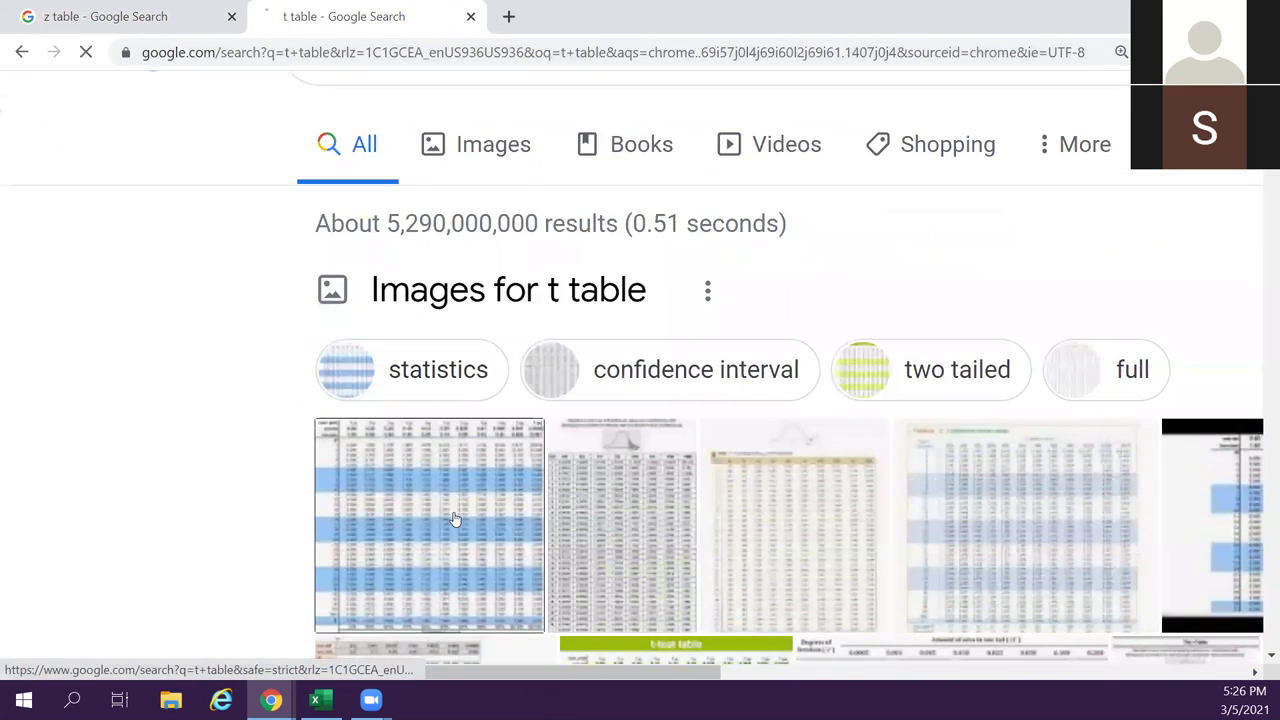
click(451, 517)
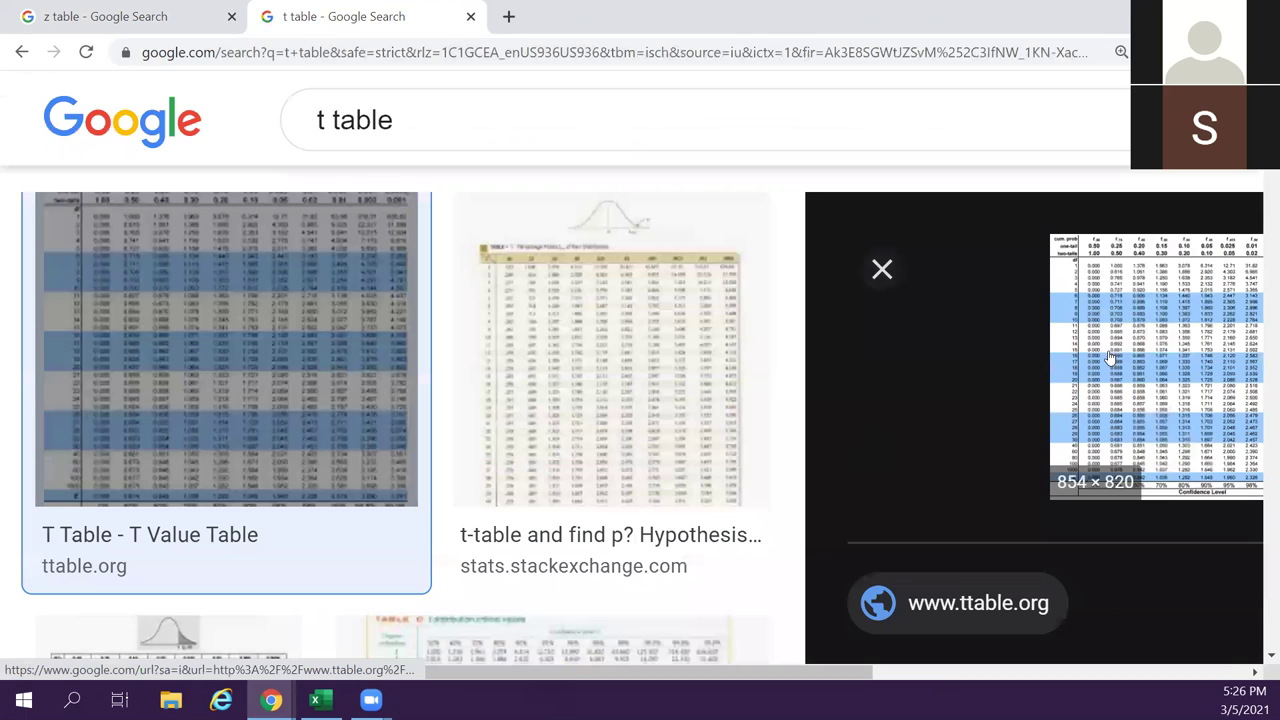
right_click(1109, 357)
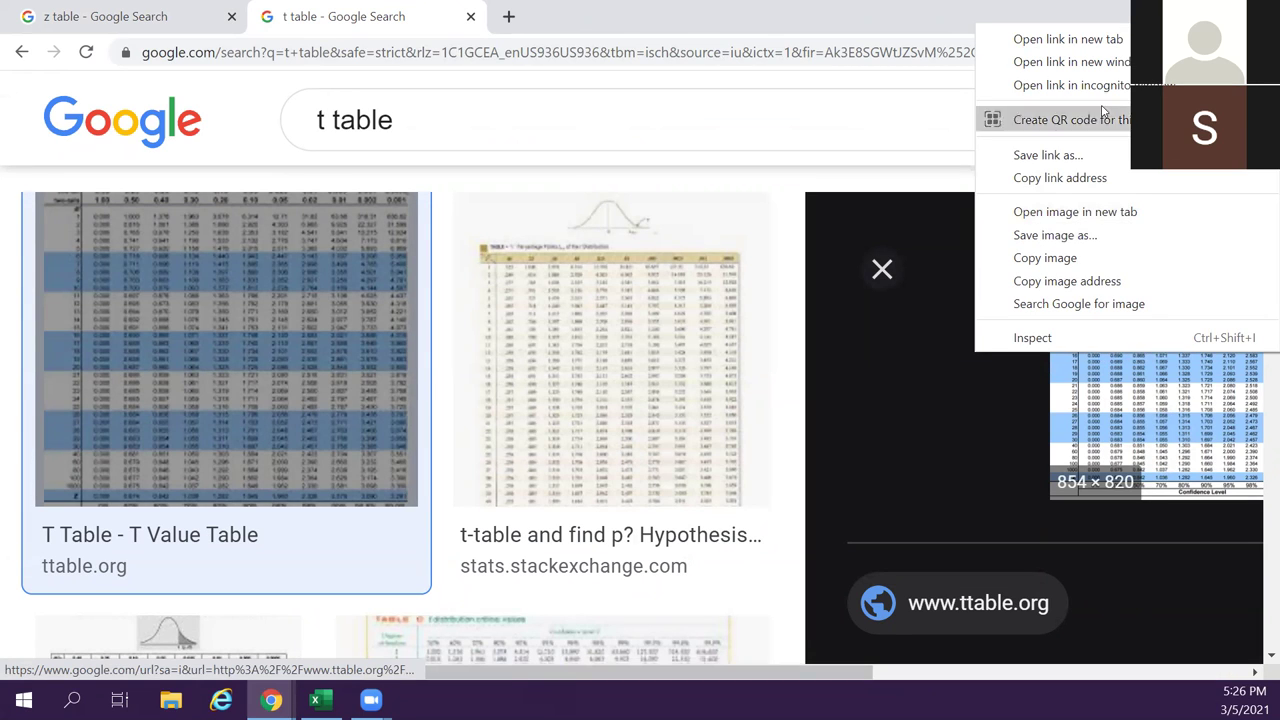
click(1068, 39)
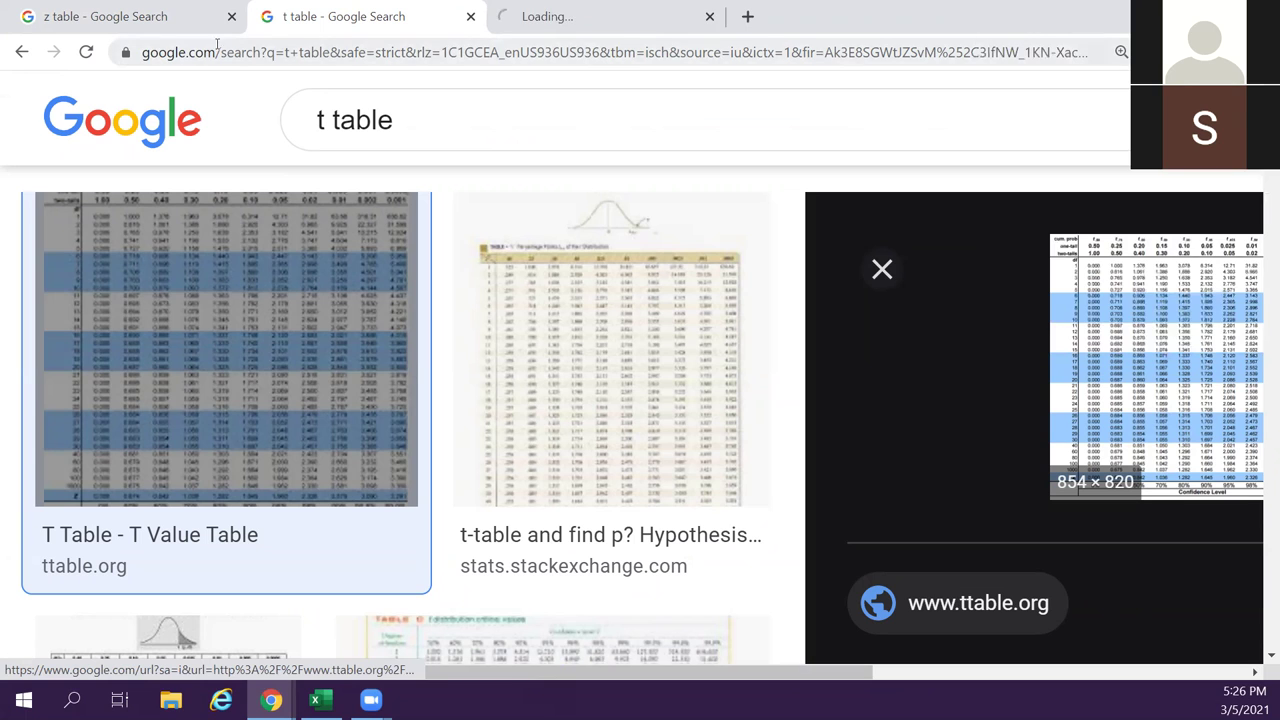
click(560, 16)
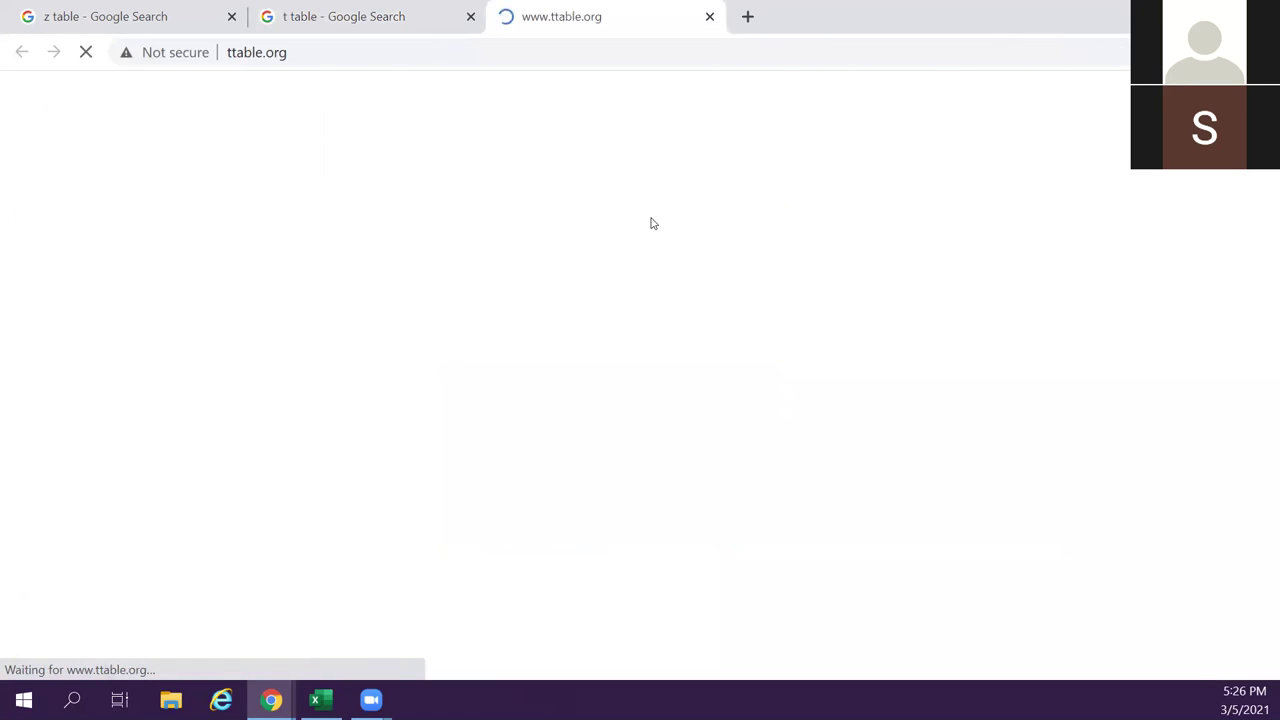
Examine the T Value Table at an enlarged zoom, dismissing the email sign-up pop-up that covers it.
scroll(721, 323, down, 3)
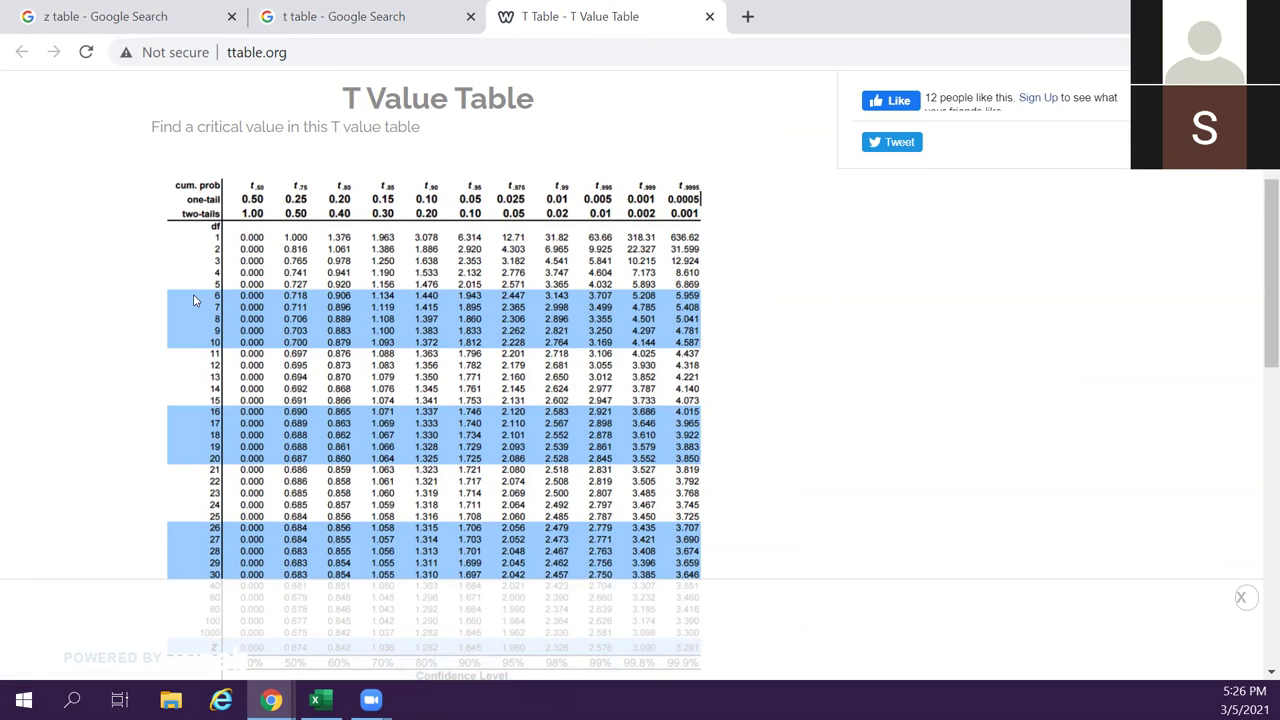
key(ctrl+plus)
key(ctrl+plus)
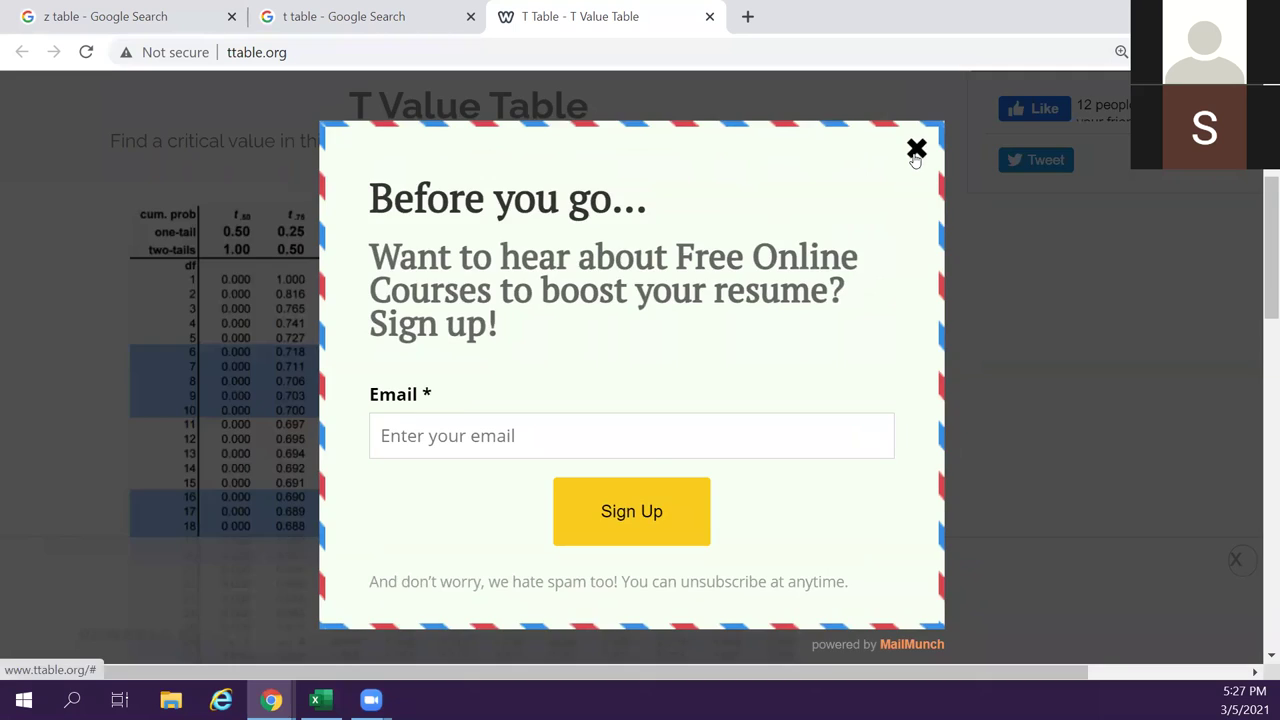
click(915, 151)
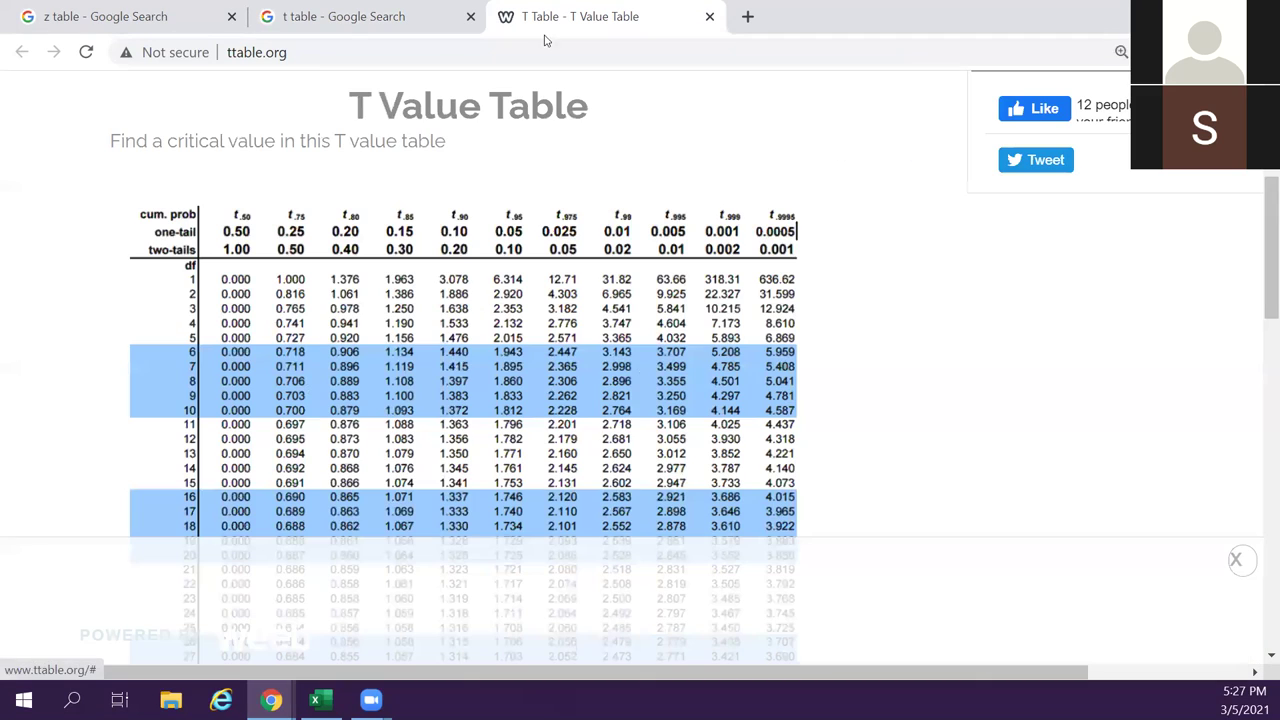
click(316, 10)
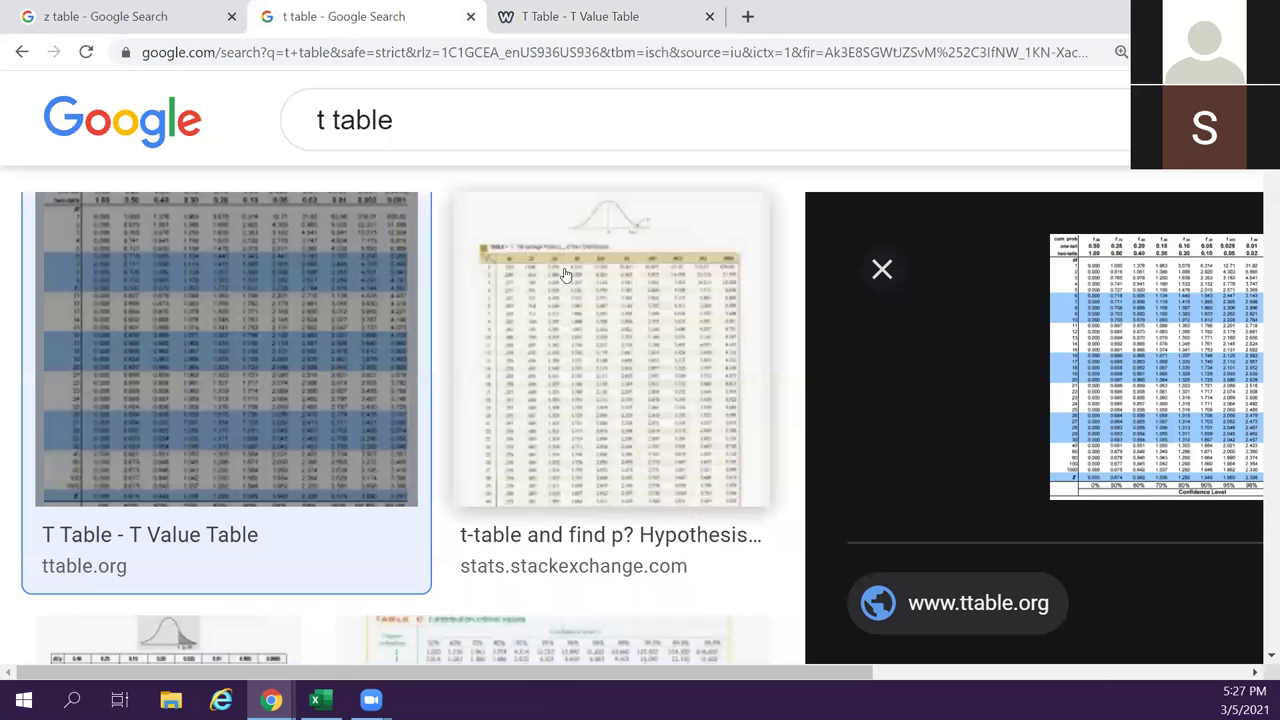
click(541, 18)
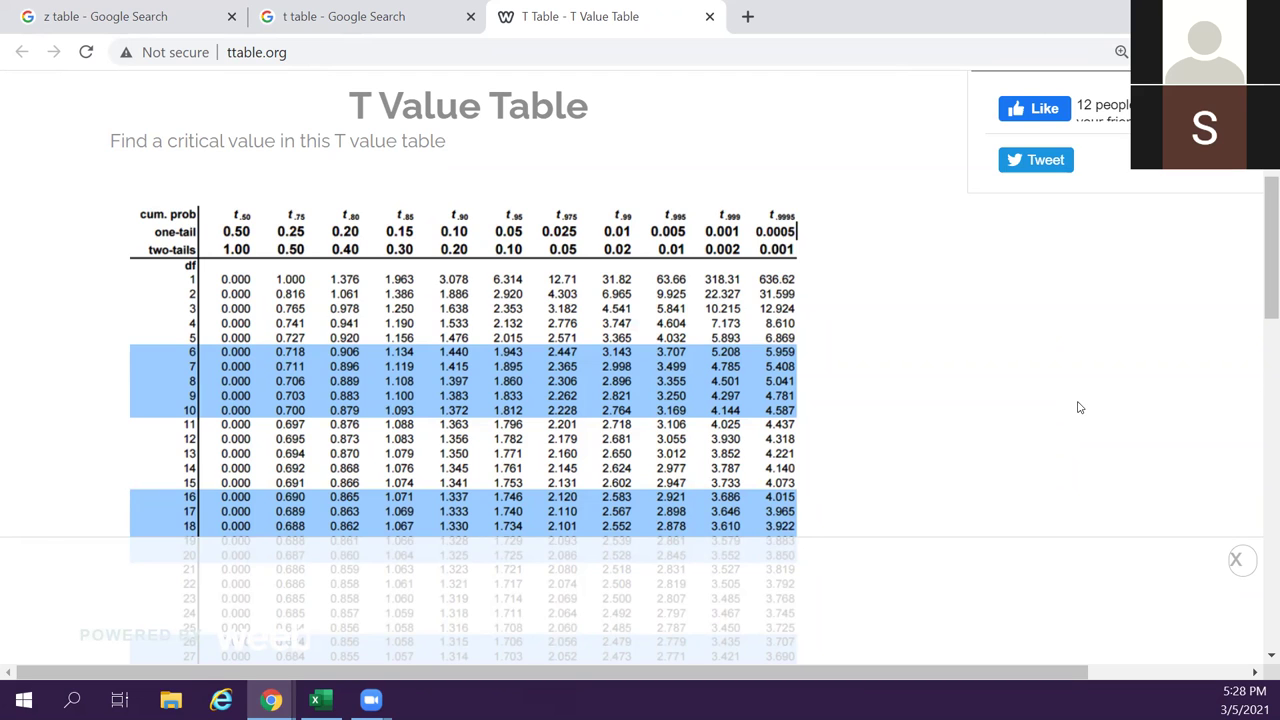
Leave the T Value Table page and switch back to the Bootstrapping sheet of 3-5 Worksheet.xlsx in Excel.
key(ctrl+shift+Tab)
key(ctrl+shift+Tab)
key(alt+Tab)
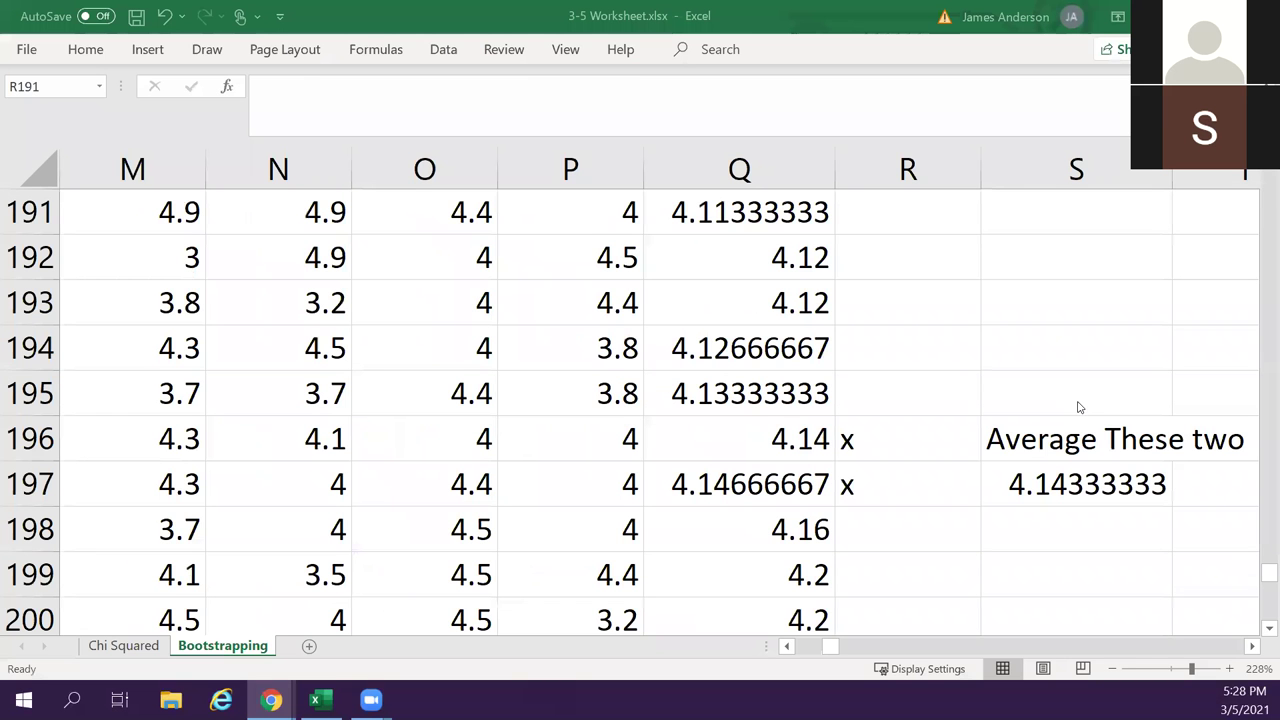